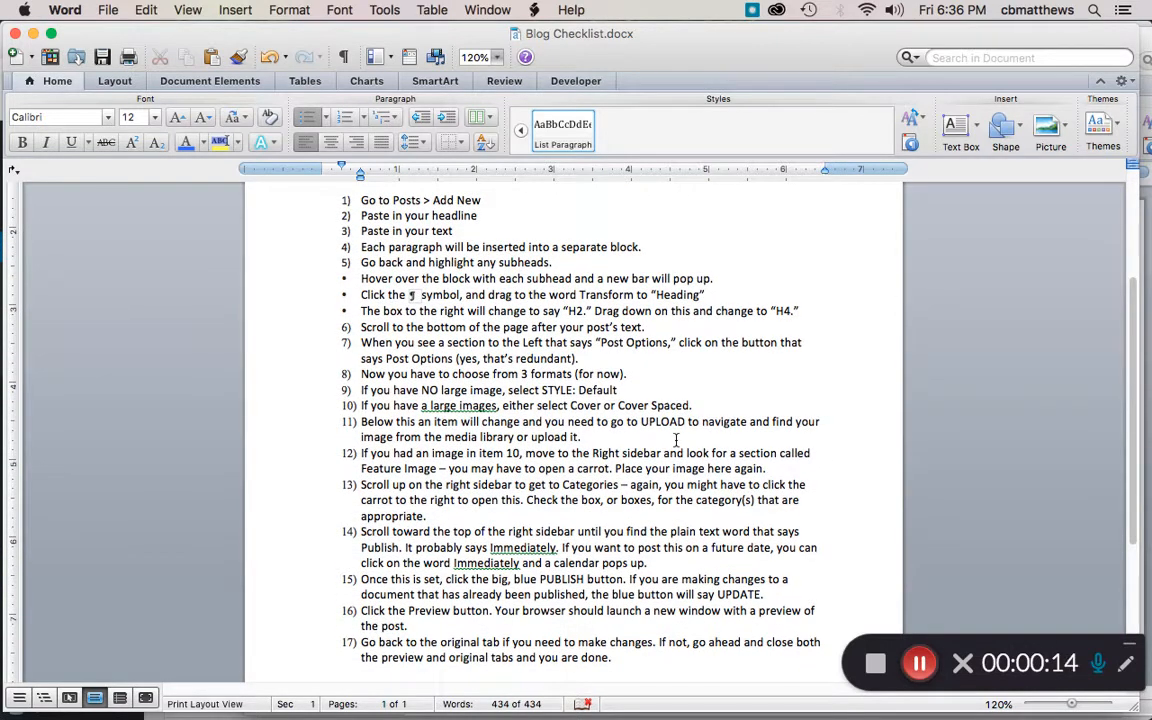
# Step: Zoom the Blog Checklist document to 200%
pyautogui.scroll(8, 676, 441)
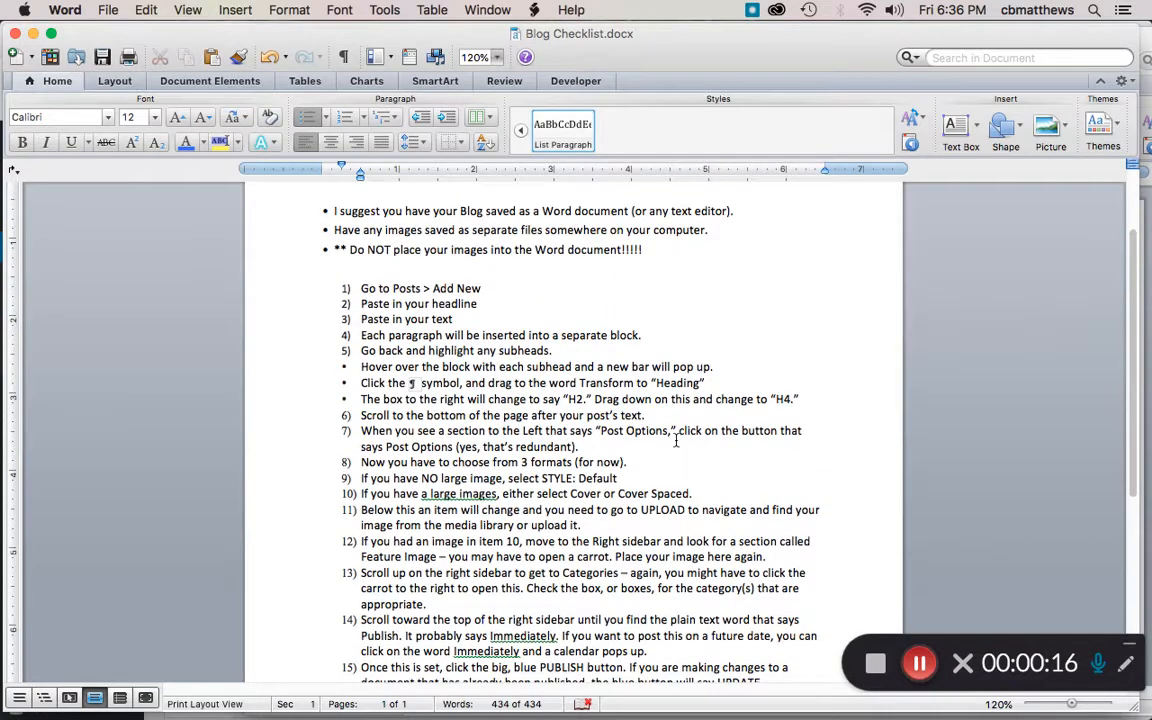
pyautogui.scroll(1, 676, 441)
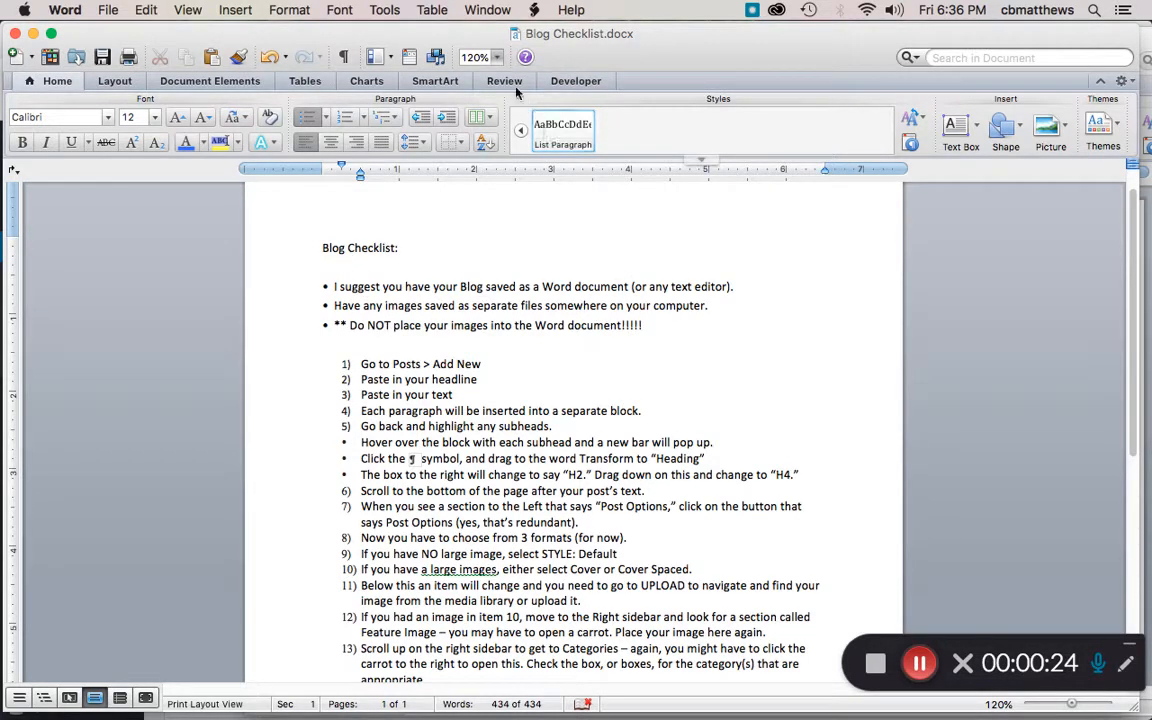
pyautogui.click(497, 57)
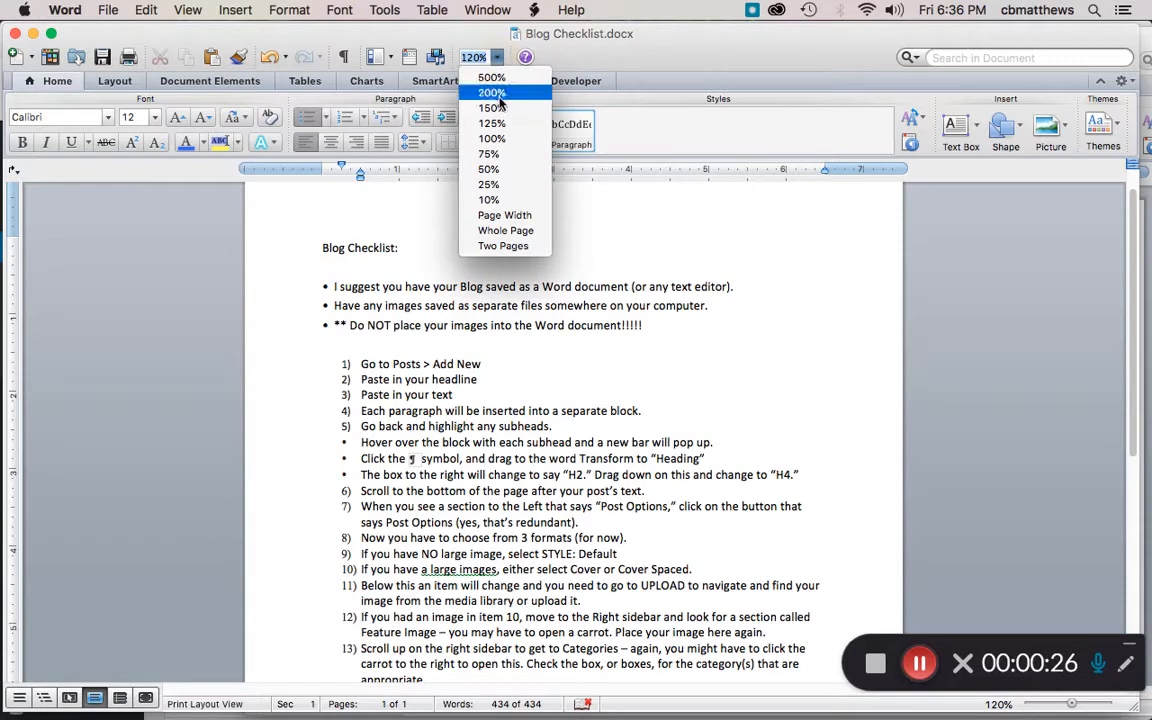
pyautogui.click(495, 94)
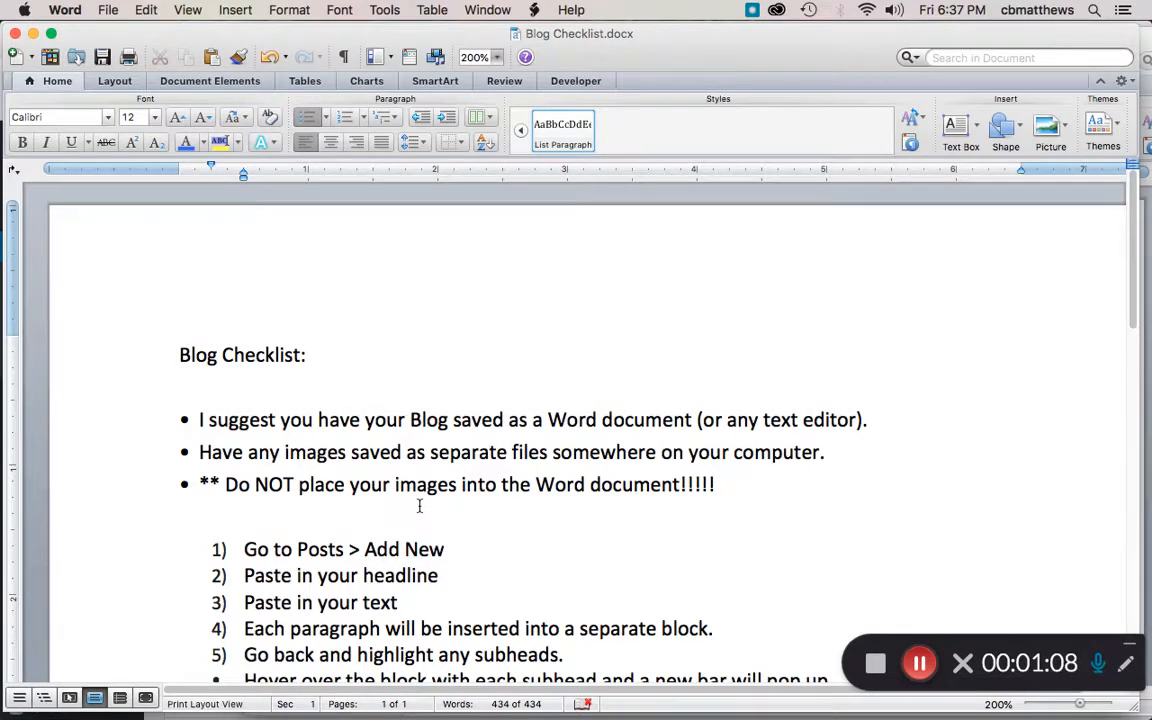
# Step: Switch to the browser and open the Posts list in the WordPress dashboard
pyautogui.press('super+Tab')
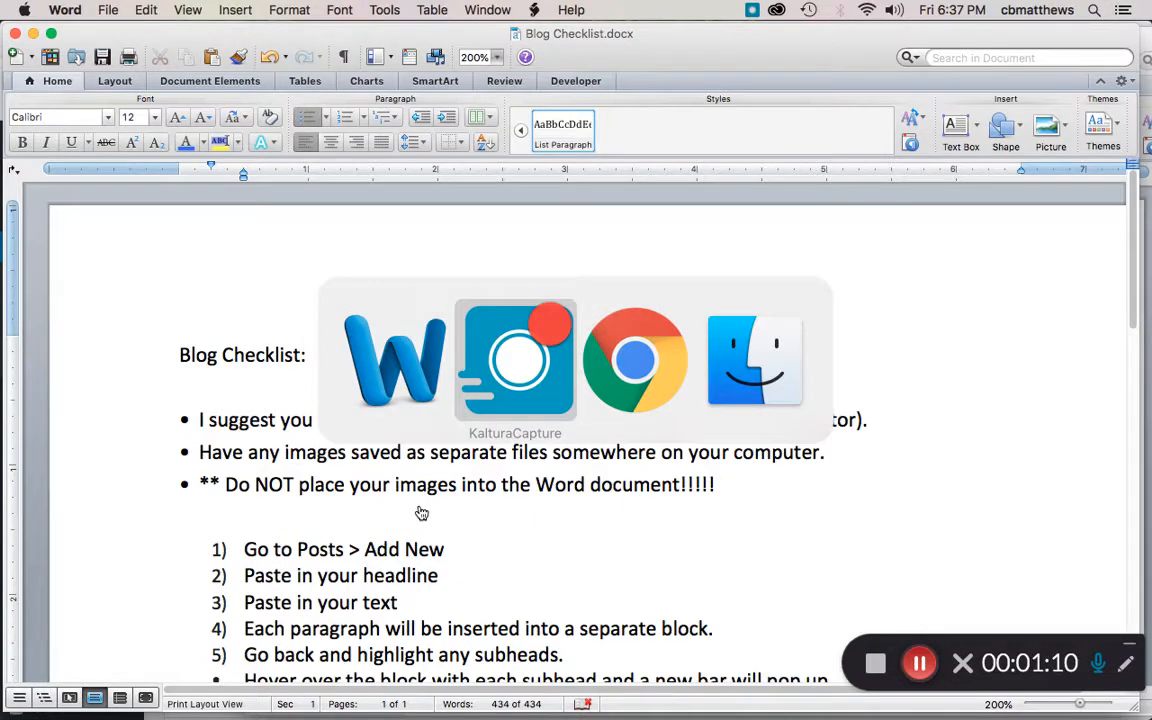
pyautogui.press('super+Tab')
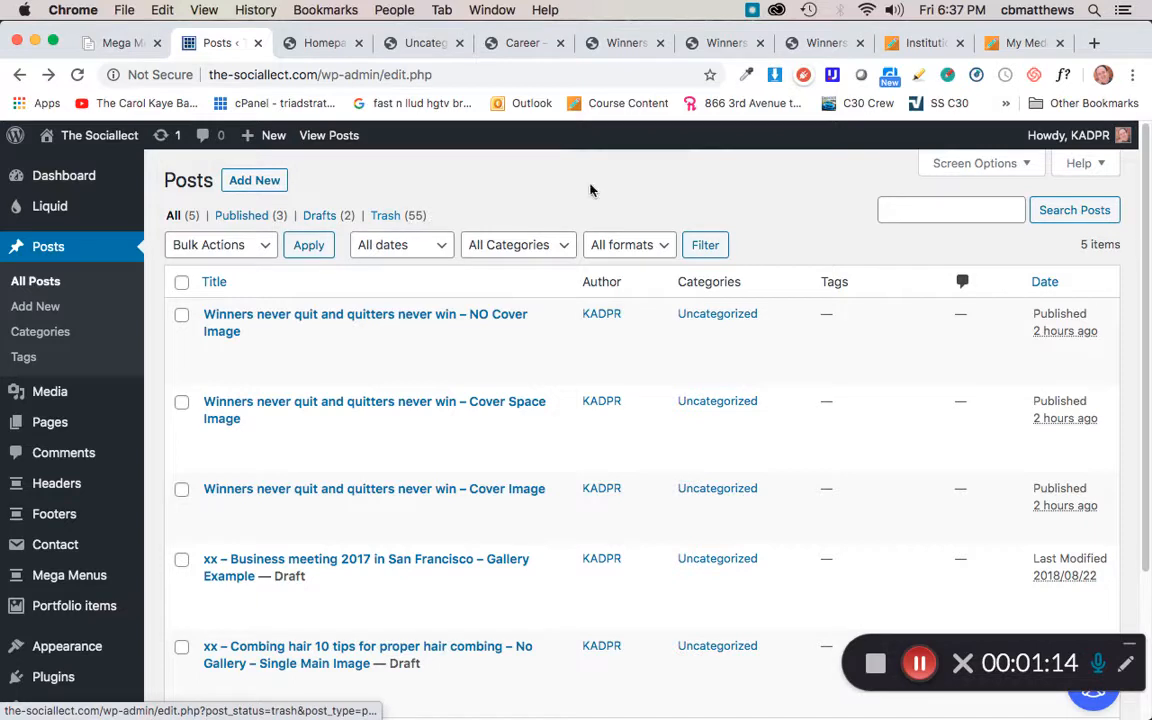
pyautogui.click(57, 250)
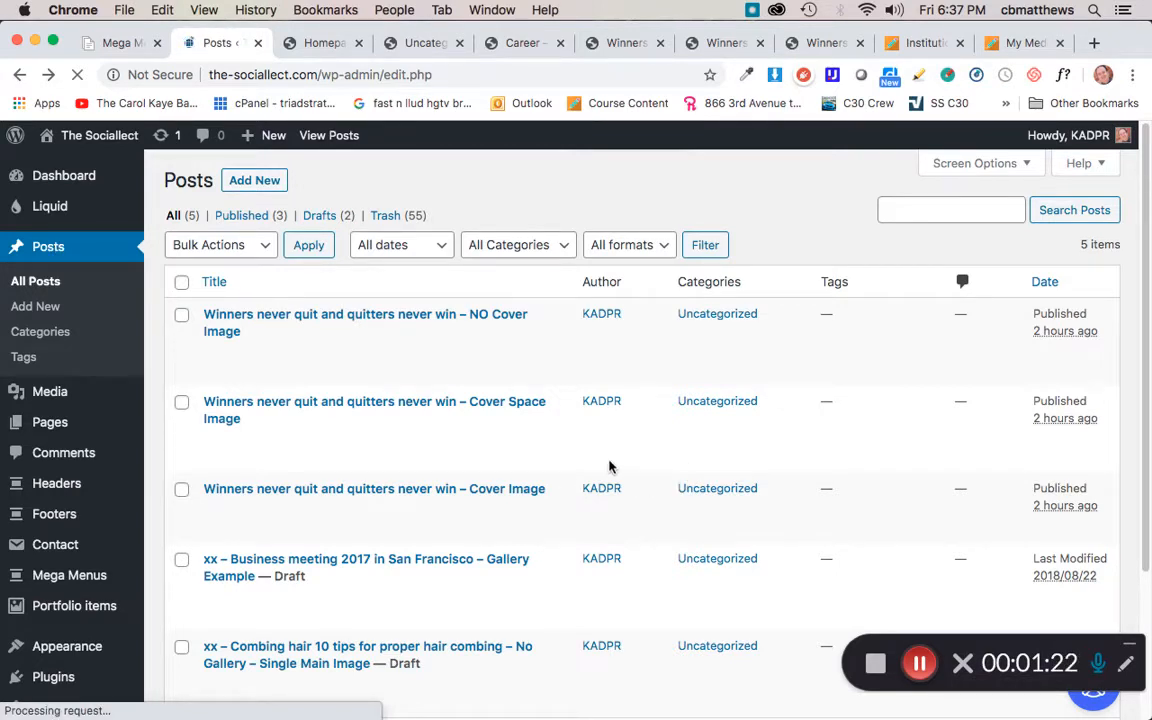
pyautogui.scroll(-1, 604, 457)
pyautogui.scroll(-3, 604, 457)
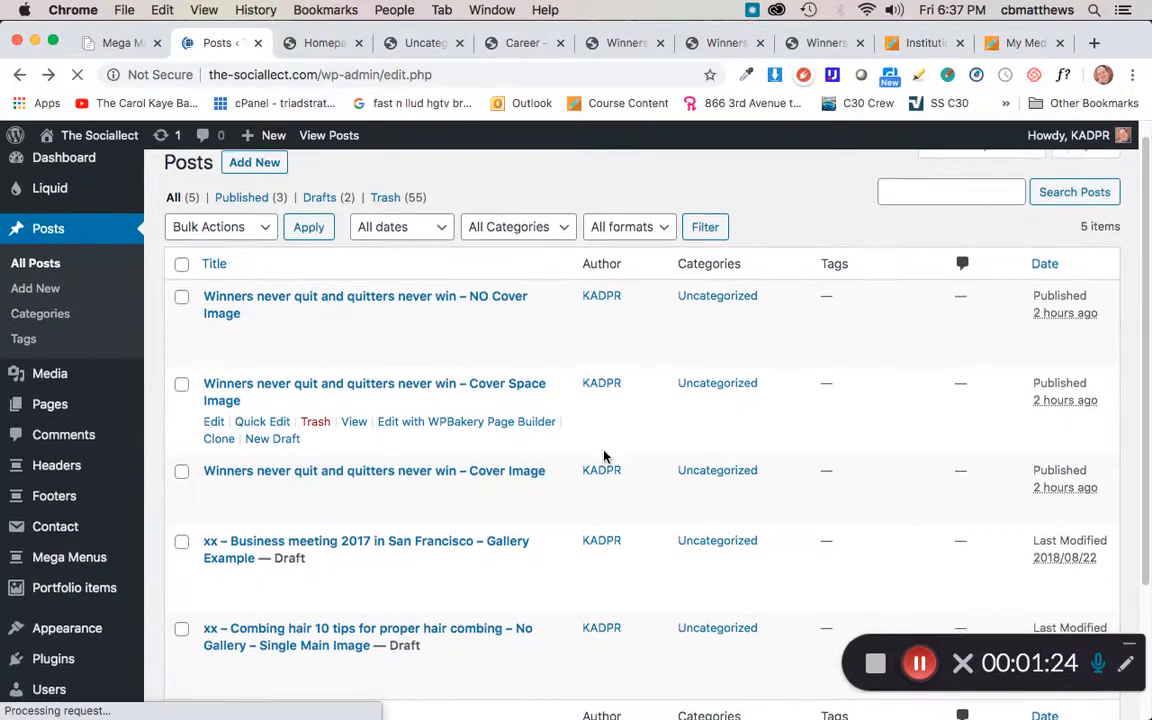
pyautogui.scroll(-1, 604, 457)
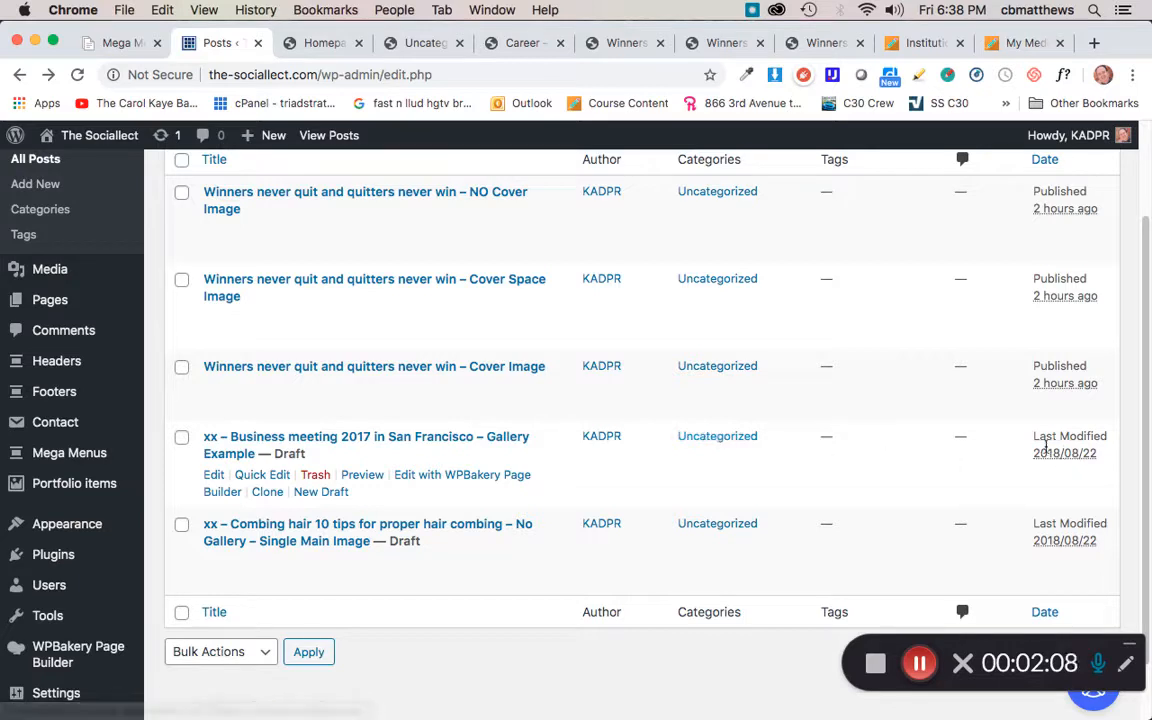
# Step: Start a new post with Add New
pyautogui.scroll(3, 820, 470)
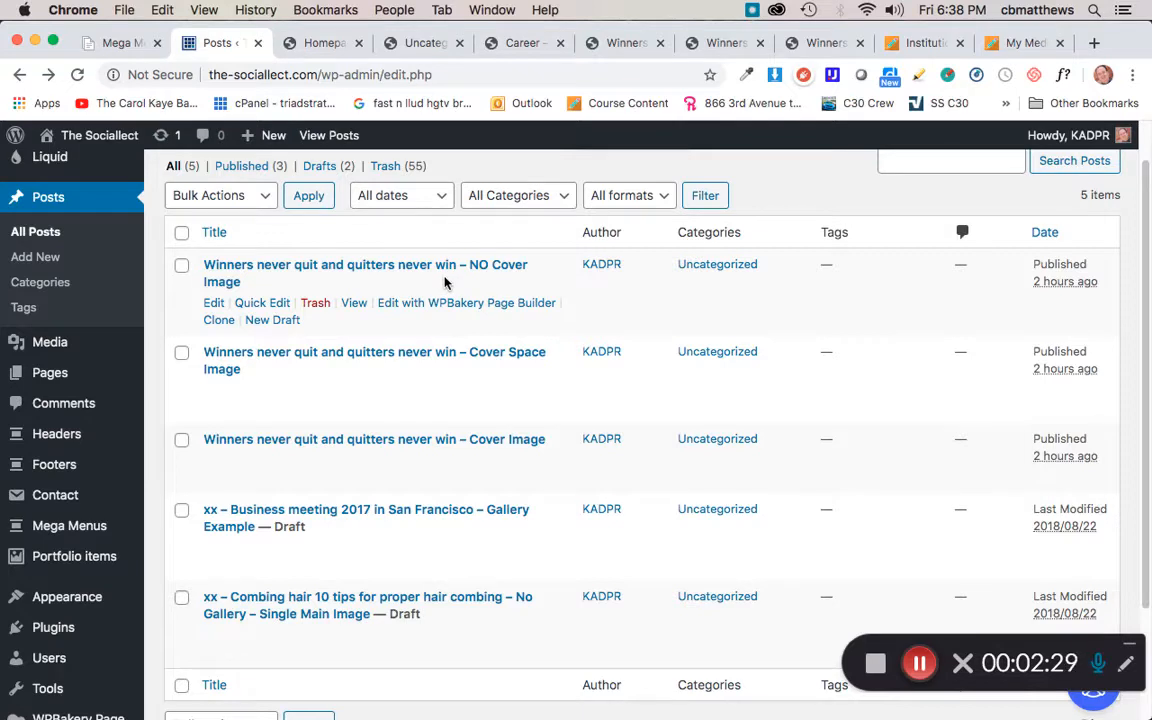
pyautogui.scroll(2, 445, 283)
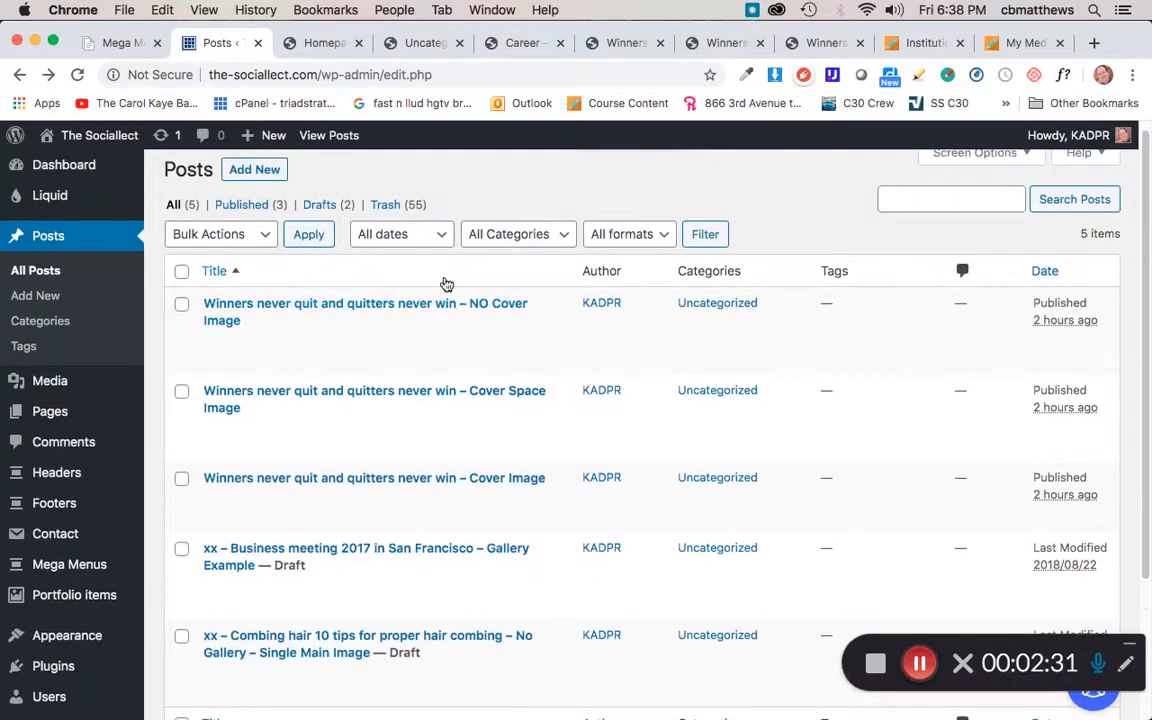
pyautogui.scroll(1, 563, 388)
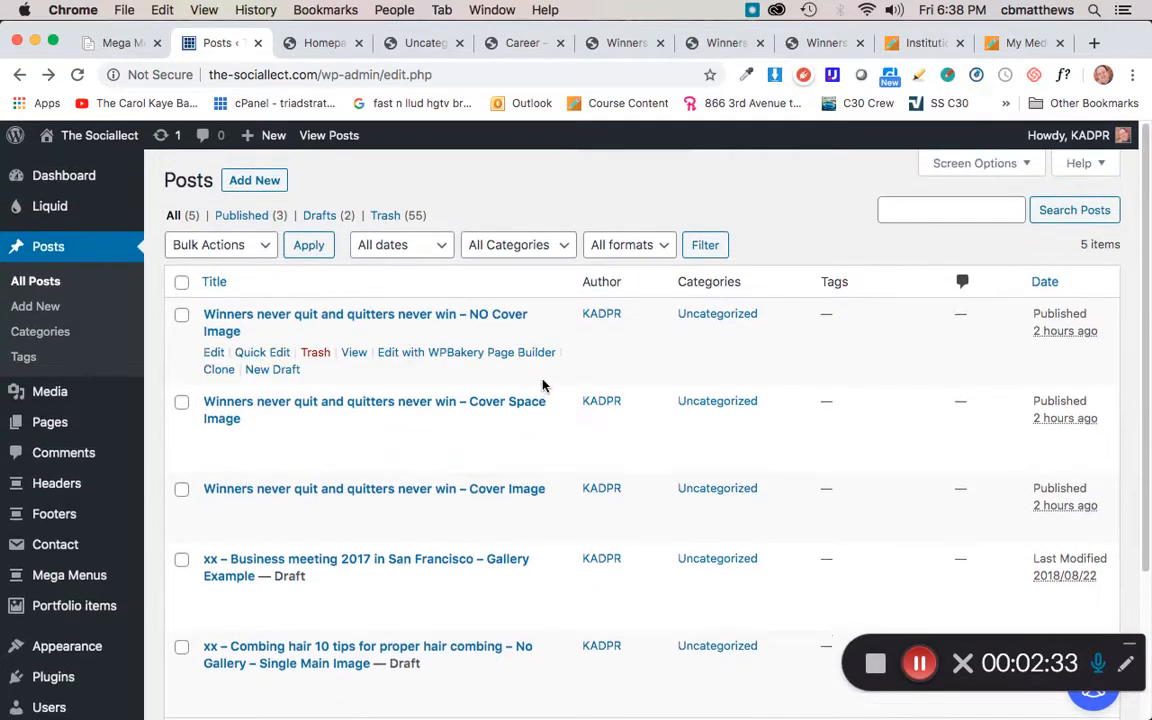
pyautogui.click(250, 182)
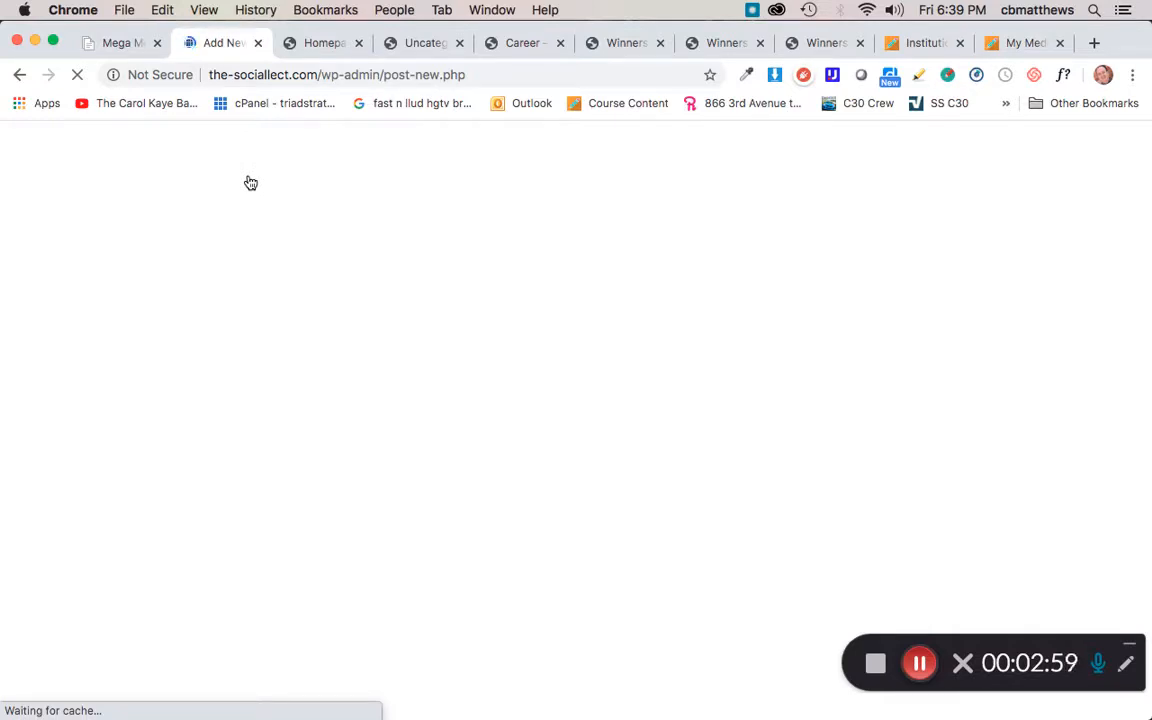
# Step: Copy the headline from winners.docx and paste it as the new post's title
pyautogui.press('super+Tab')
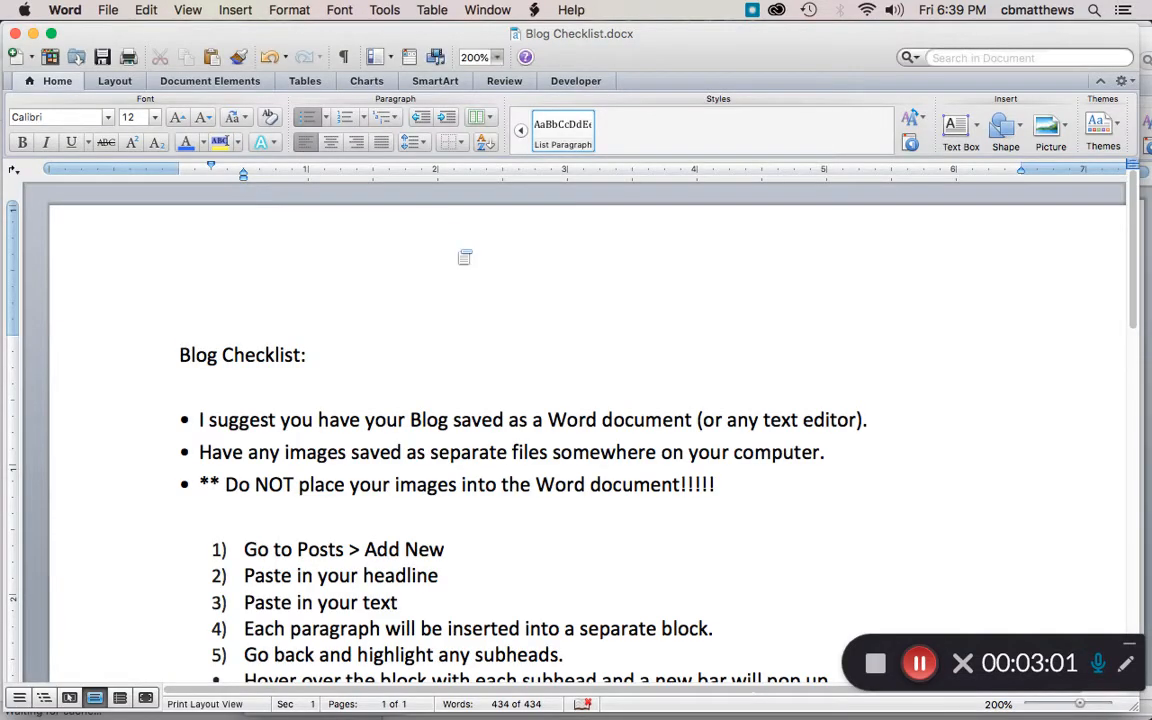
pyautogui.click(33, 34)
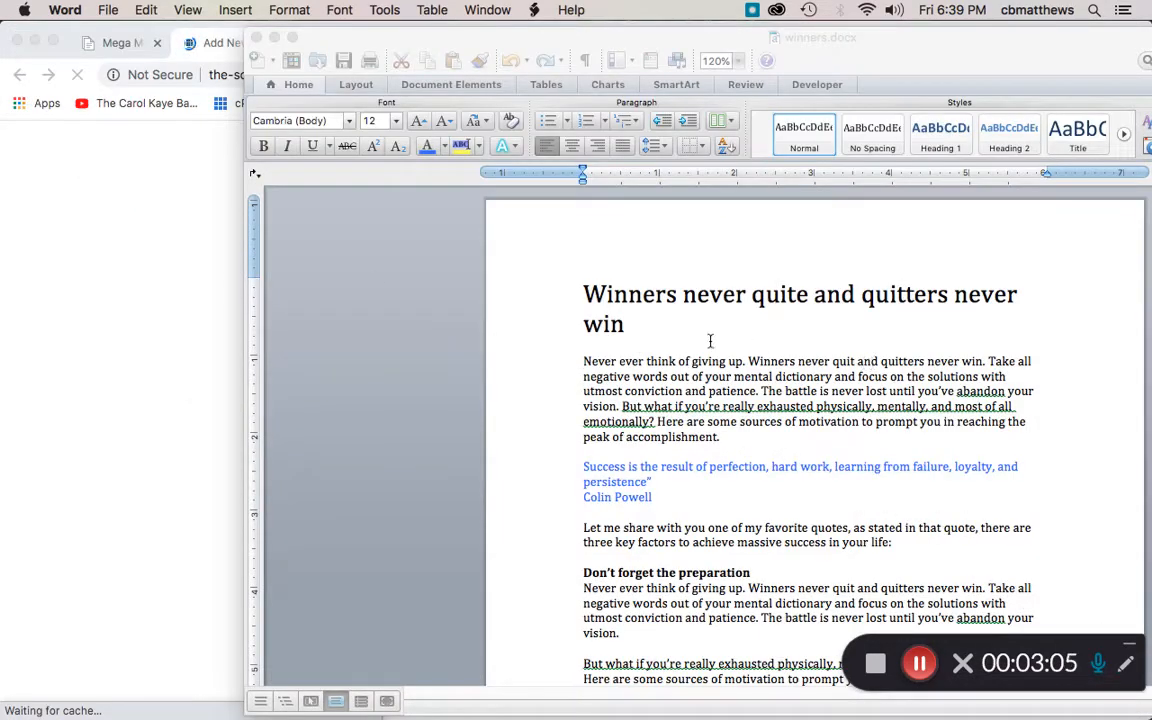
pyautogui.click(585, 293)
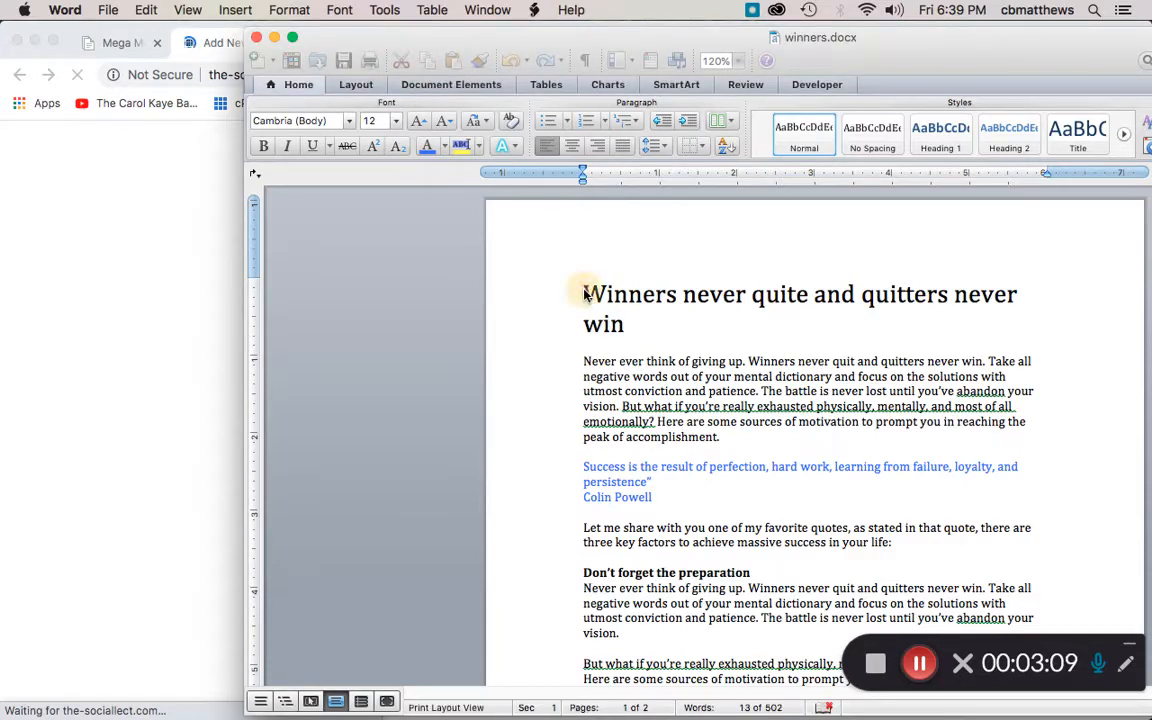
pyautogui.moveTo(585, 293); pyautogui.dragTo(625, 327)
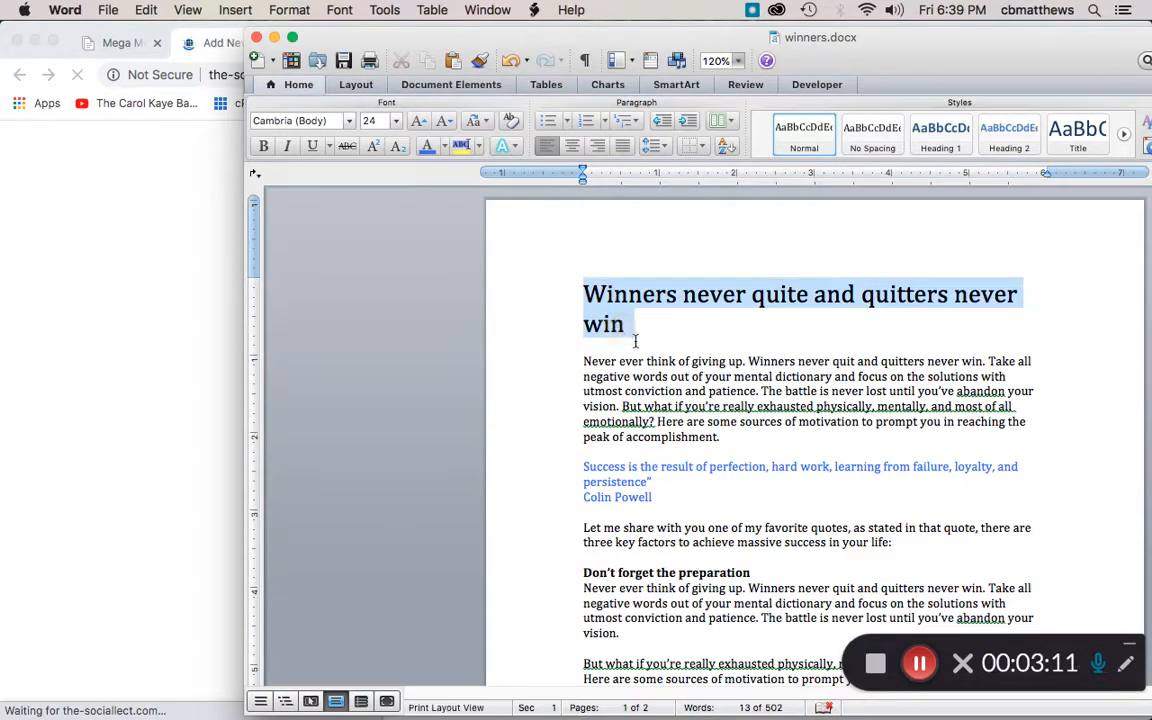
pyautogui.press('super+c')
pyautogui.click(207, 183)
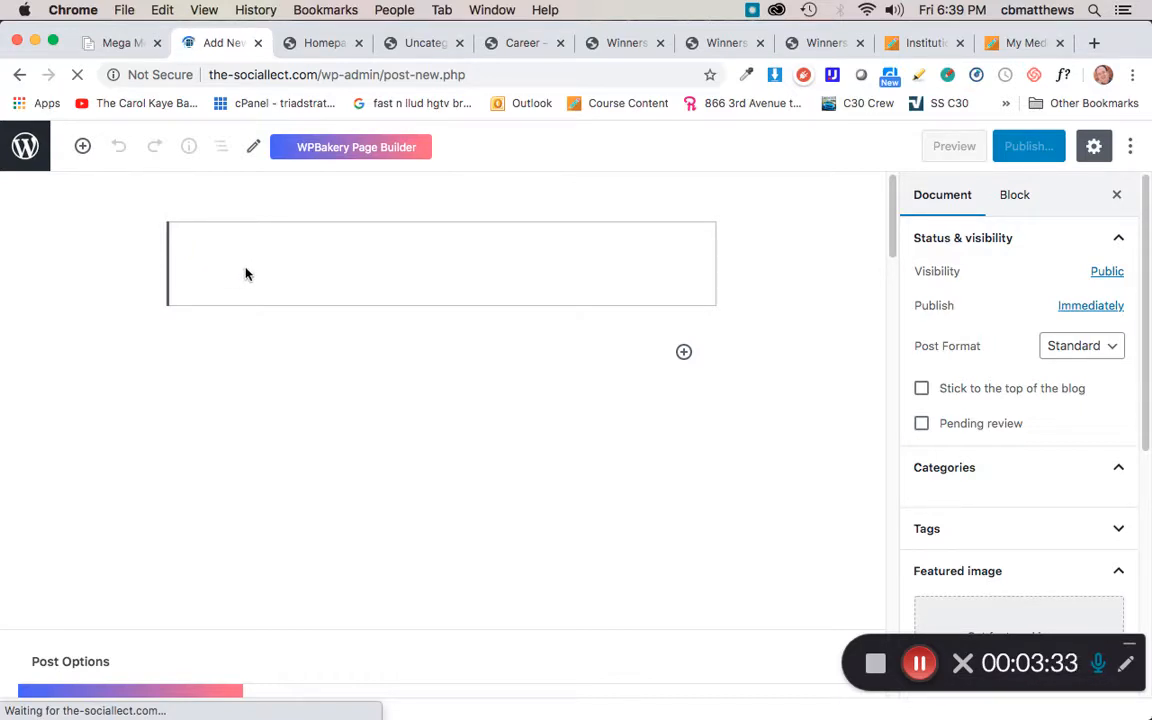
pyautogui.press('super+v')
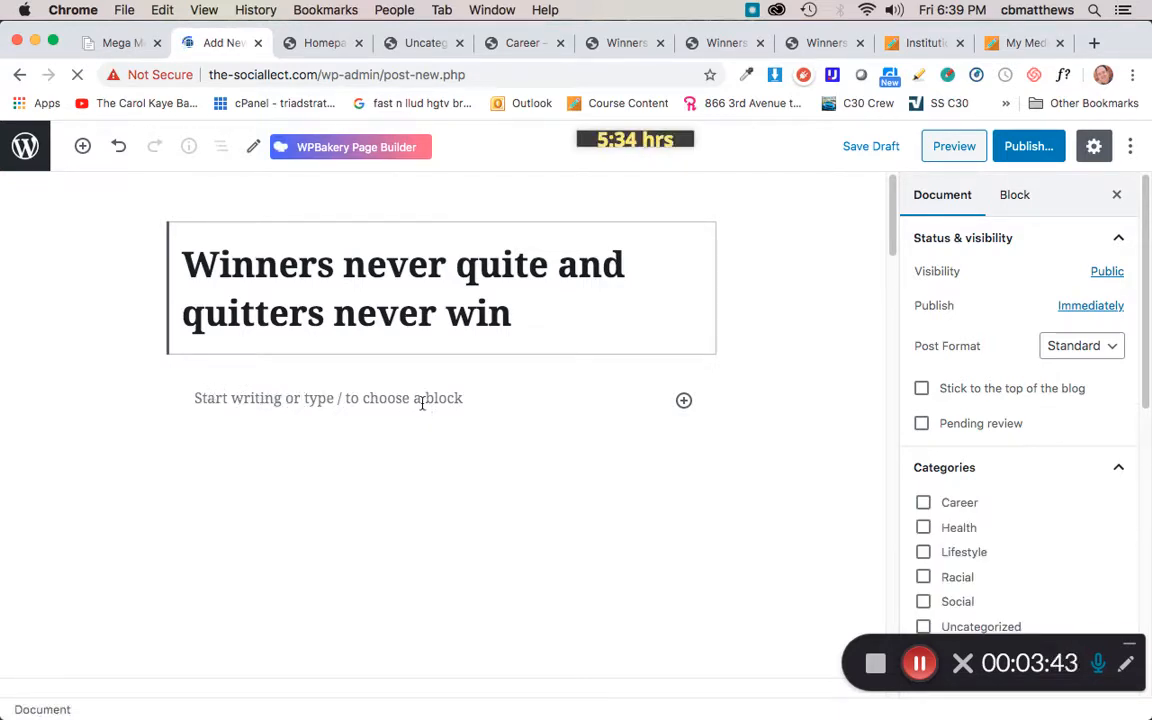
# Step: Copy the article body from winners.docx and paste it into the post's first content block
pyautogui.press('super+Tab')
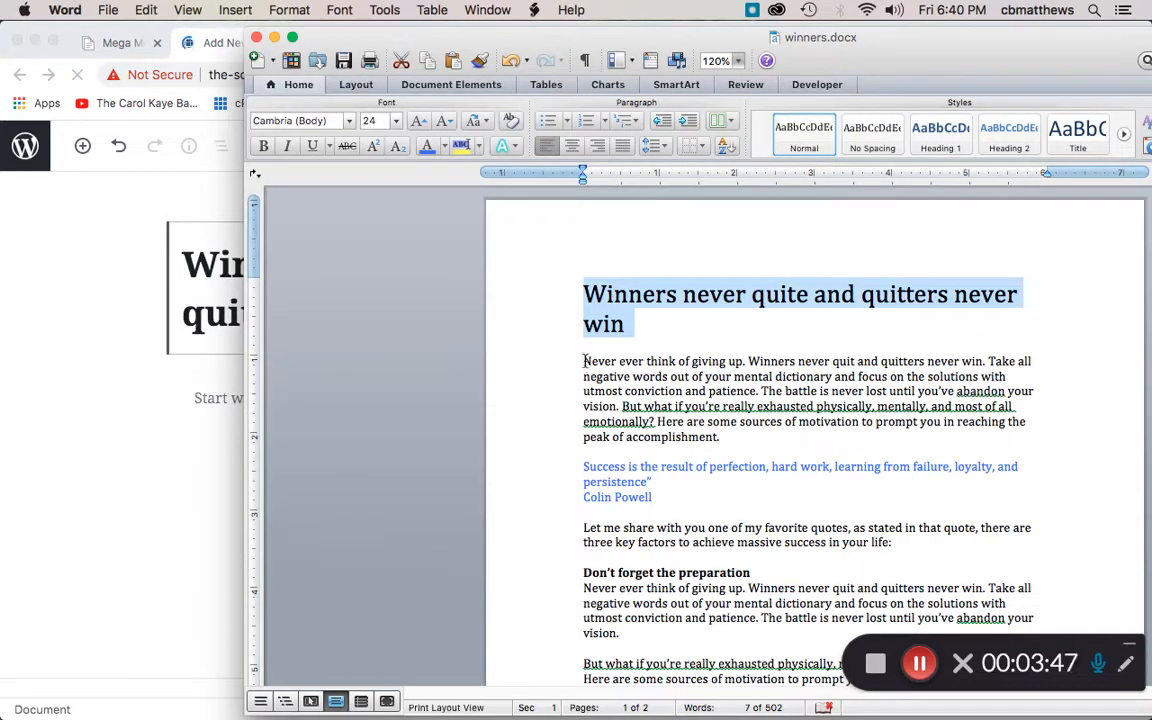
pyautogui.moveTo(585, 360); pyautogui.dragTo(1049, 468)
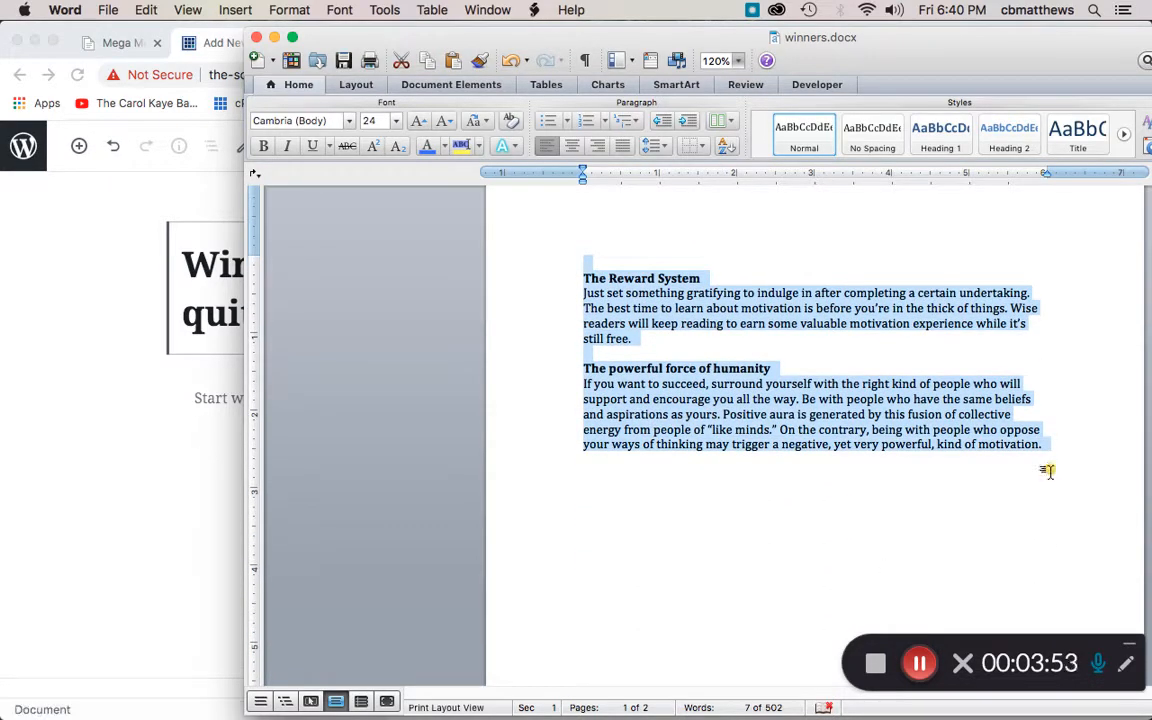
pyautogui.click(78, 339)
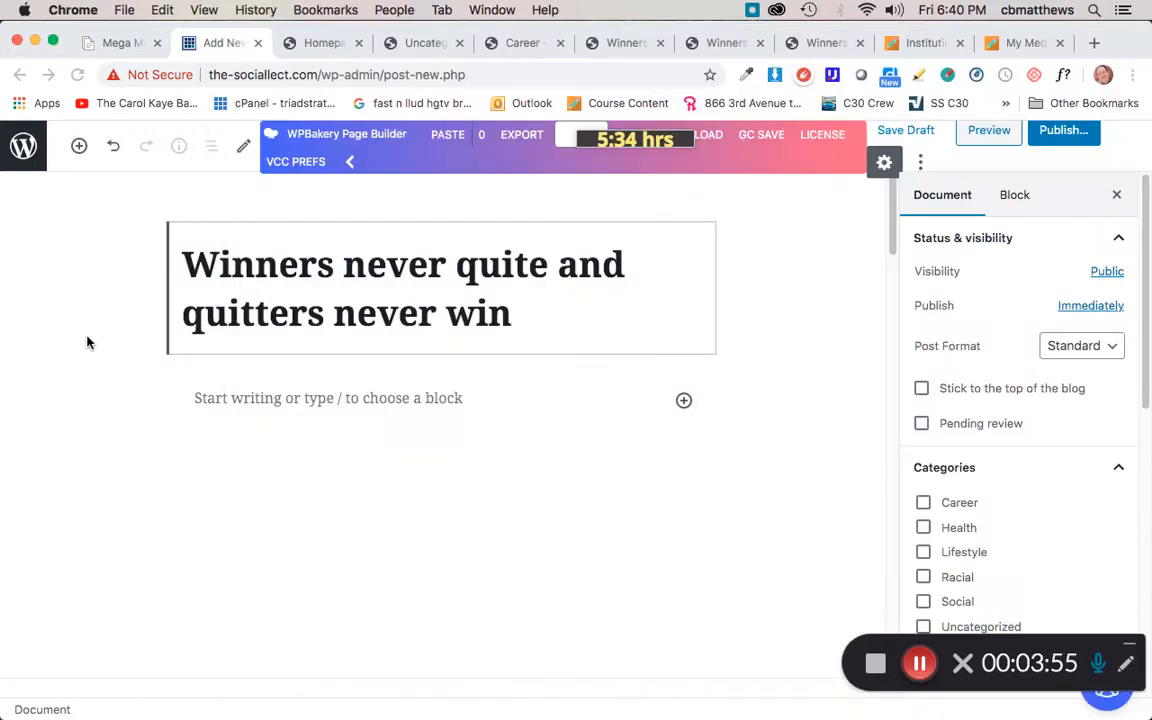
pyautogui.click(245, 398)
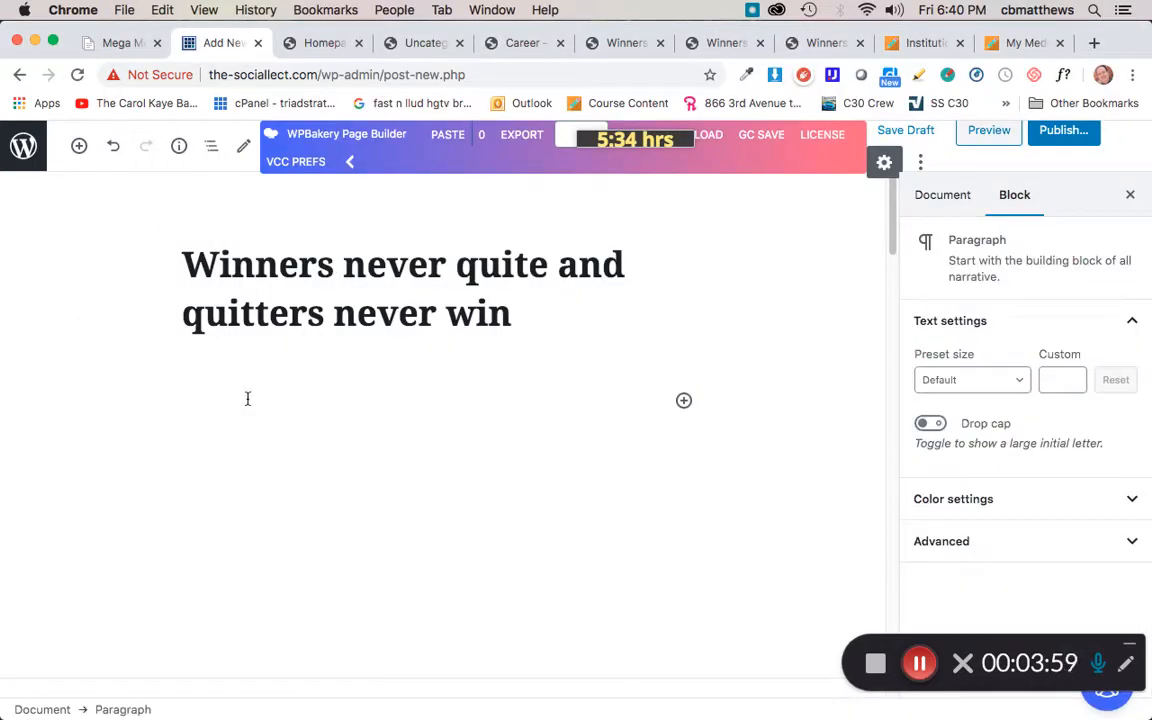
pyautogui.press('super+v')
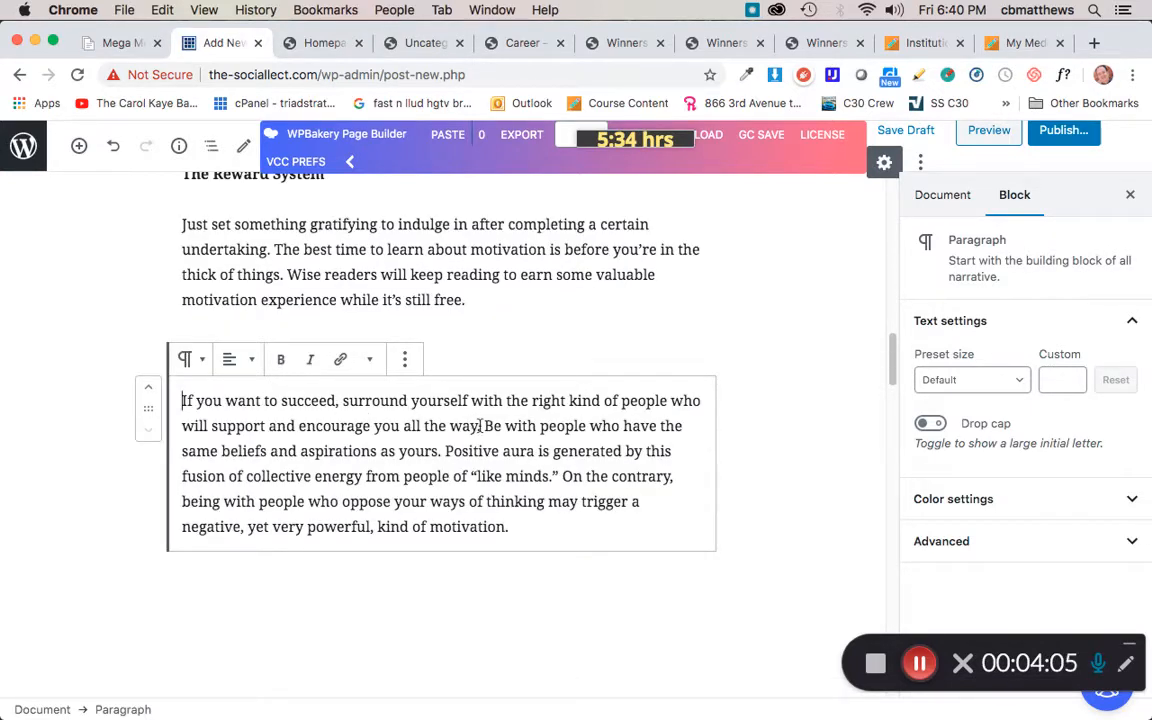
# Step: Examine how the pasted paragraphs were split into separate blocks
pyautogui.scroll(5, 540, 360)
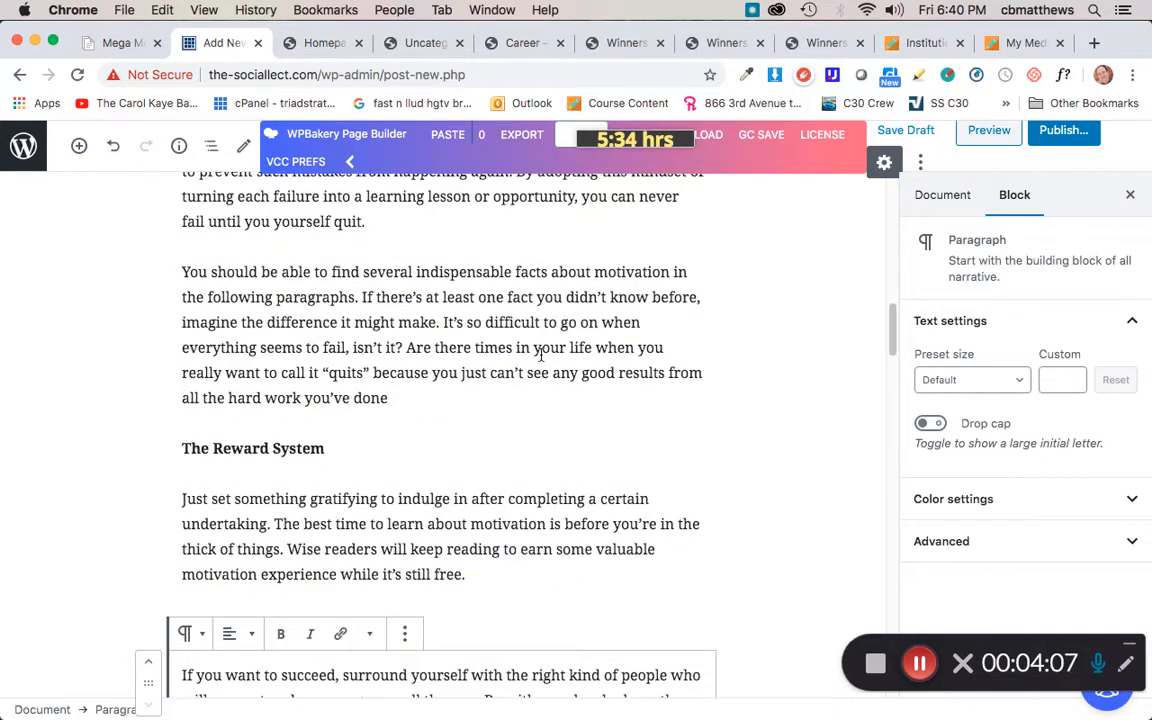
pyautogui.scroll(8, 540, 355)
pyautogui.scroll(15, 541, 355)
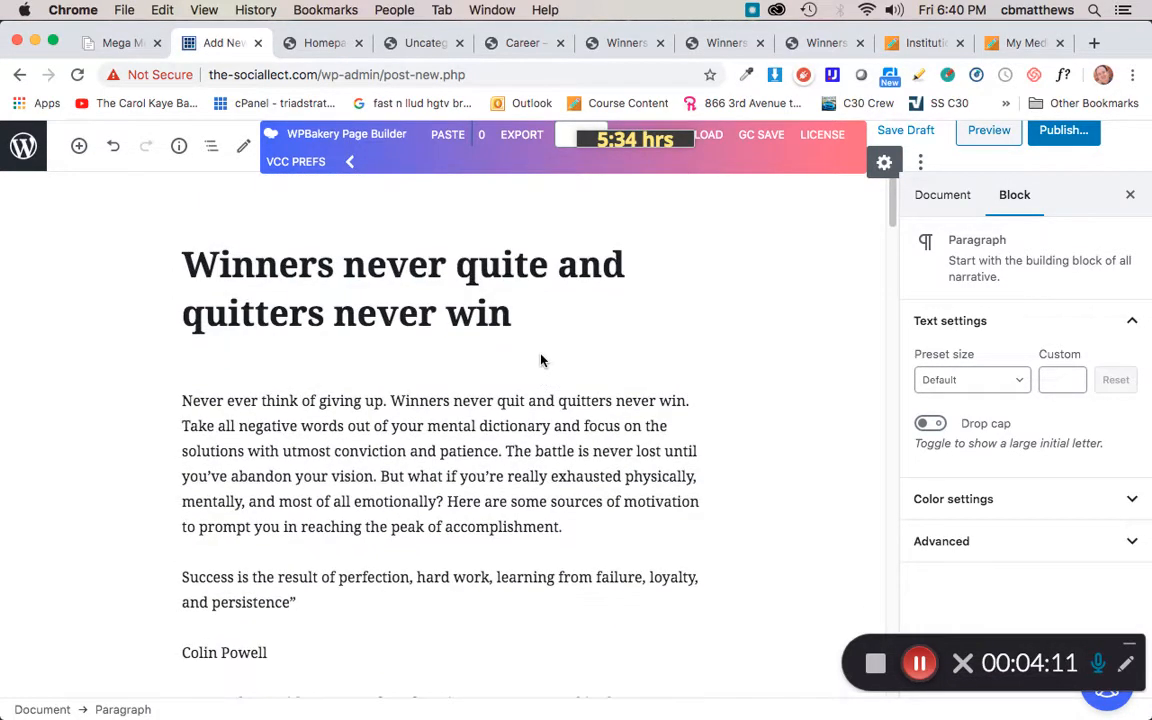
pyautogui.click(445, 426)
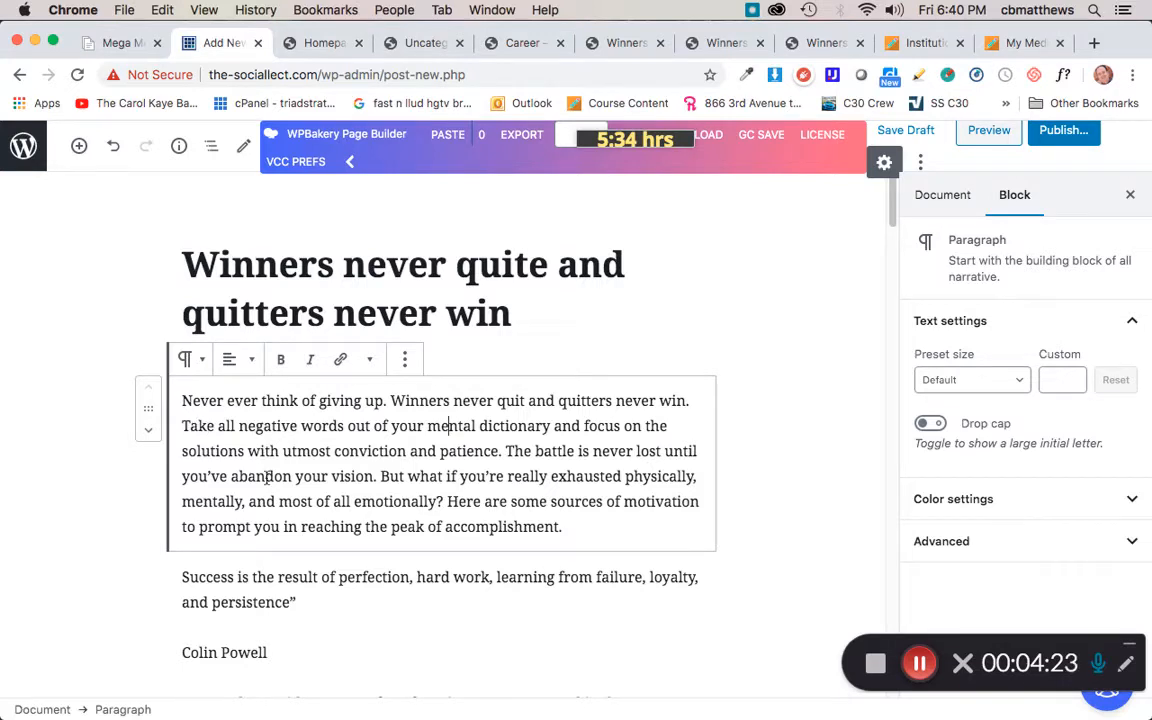
pyautogui.click(272, 584)
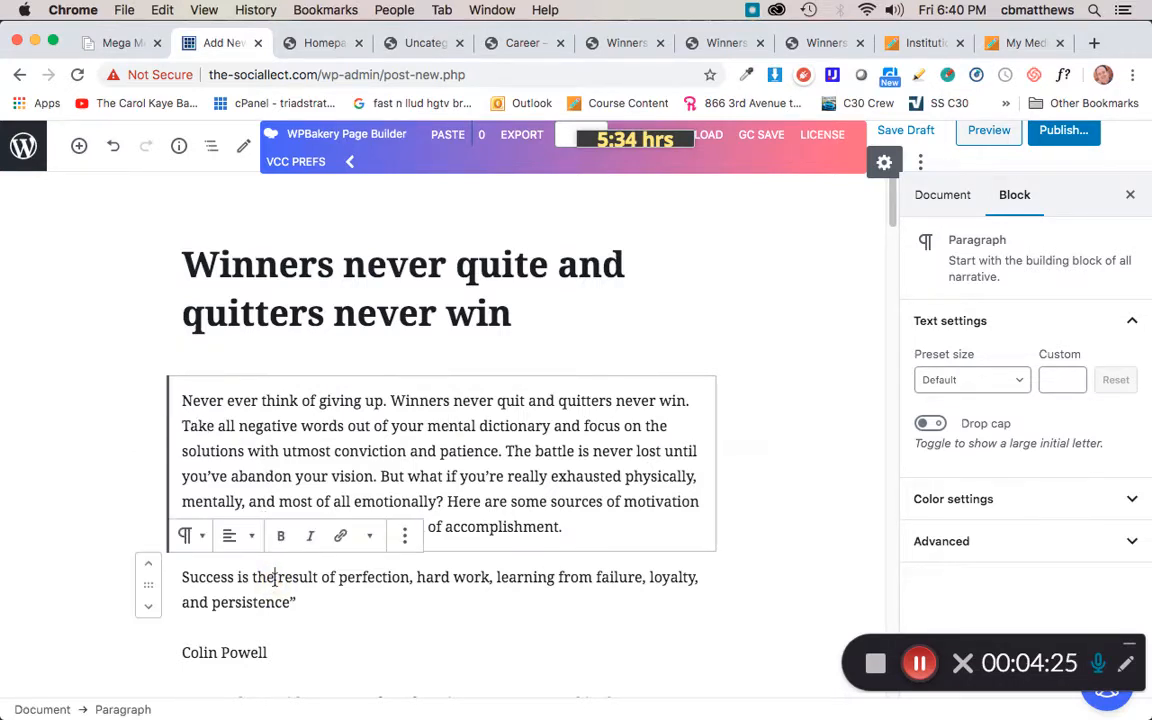
pyautogui.click(228, 652)
pyautogui.scroll(-5, 545, 490)
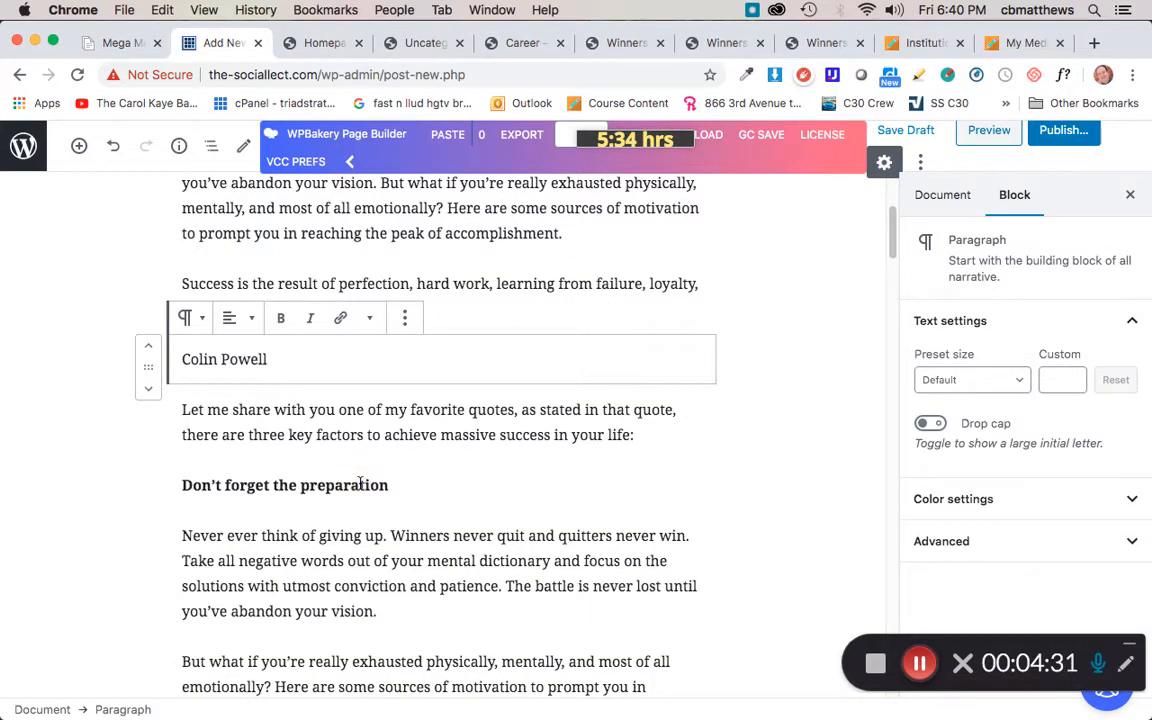
pyautogui.tripleClick(360, 484)
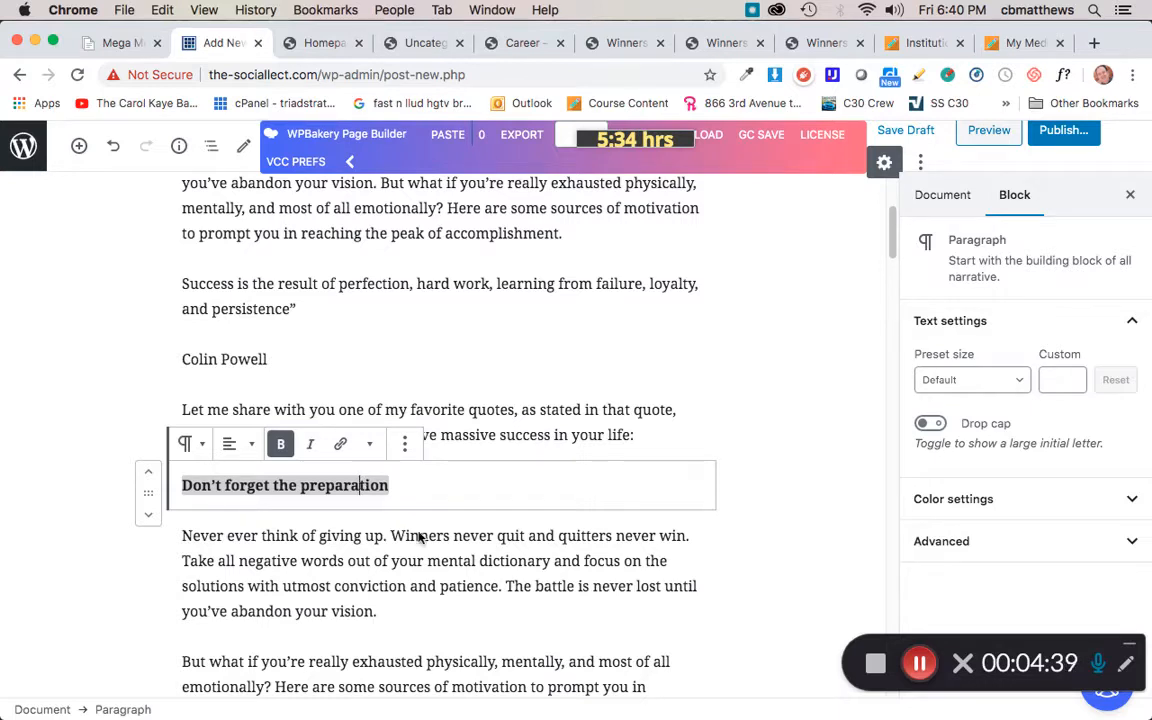
pyautogui.click(764, 538)
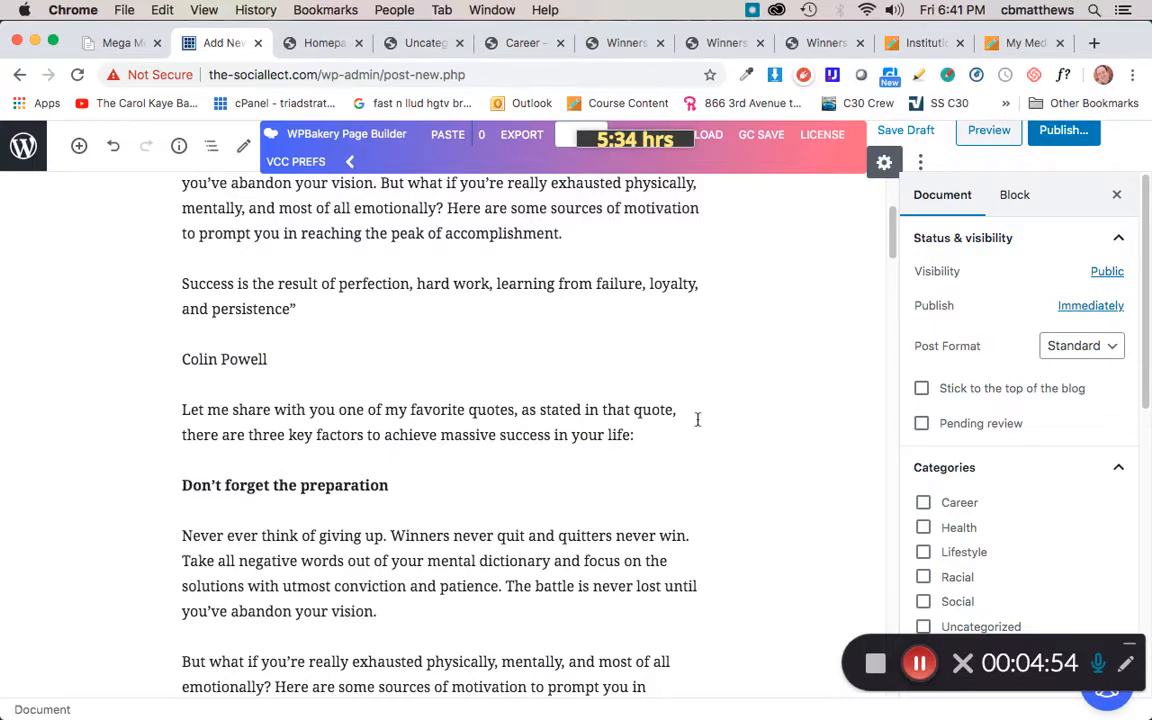
pyautogui.scroll(5, 563, 410)
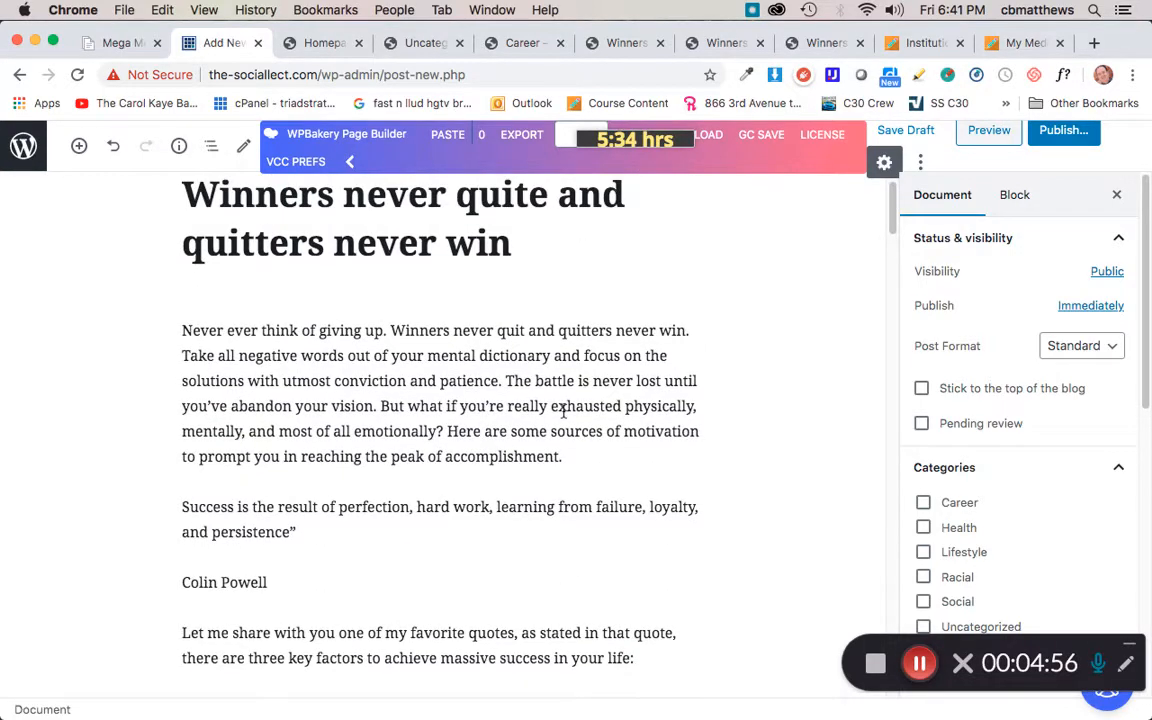
pyautogui.scroll(-3, 563, 410)
pyautogui.scroll(-3, 563, 417)
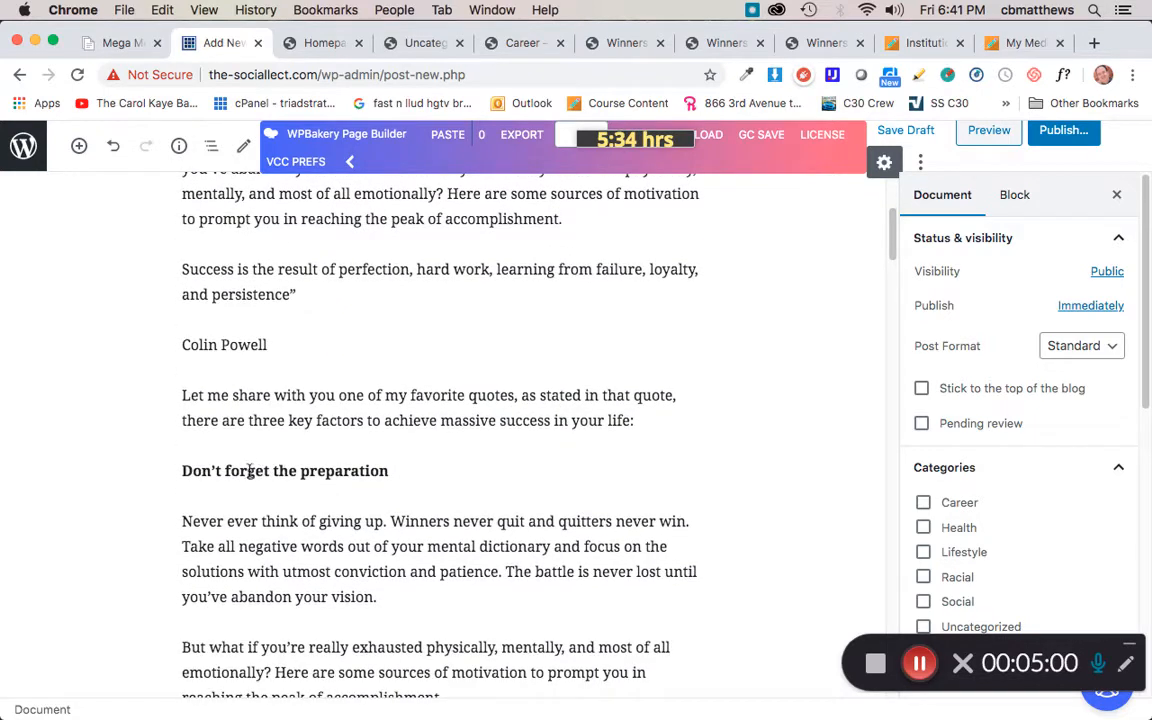
# Step: Remove the bold from the 'Don’t forget the preparation' paragraph and transform it into a Heading 4 block
pyautogui.click(249, 470)
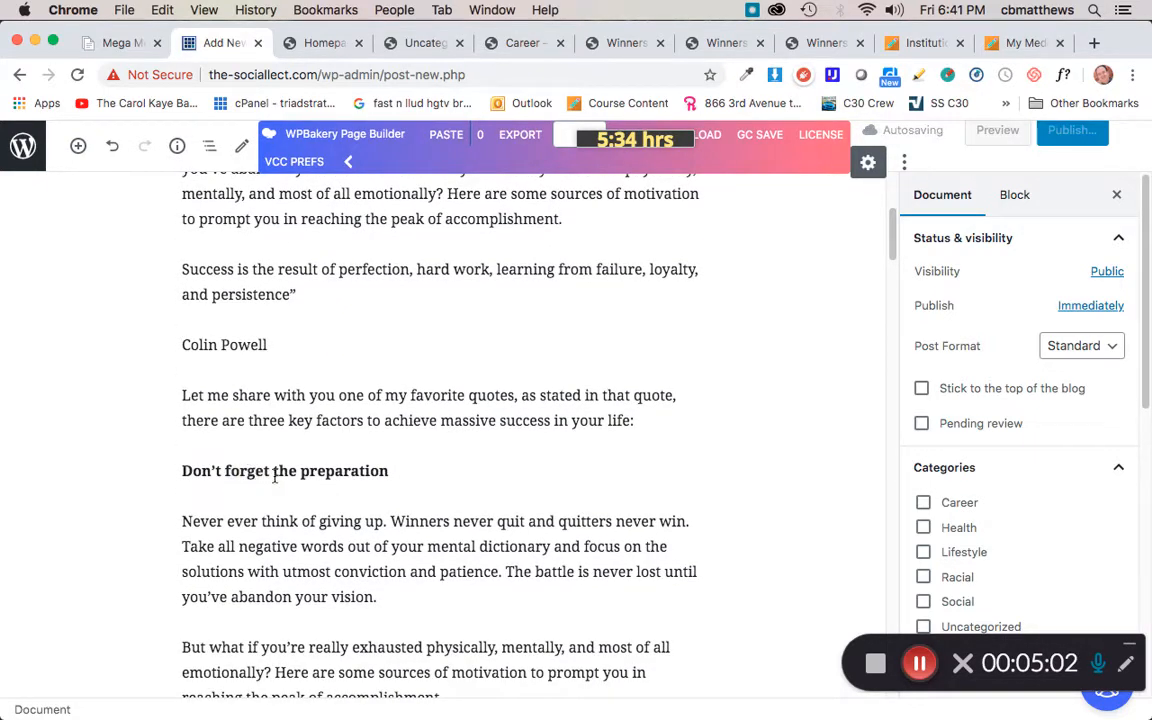
pyautogui.tripleClick(376, 484)
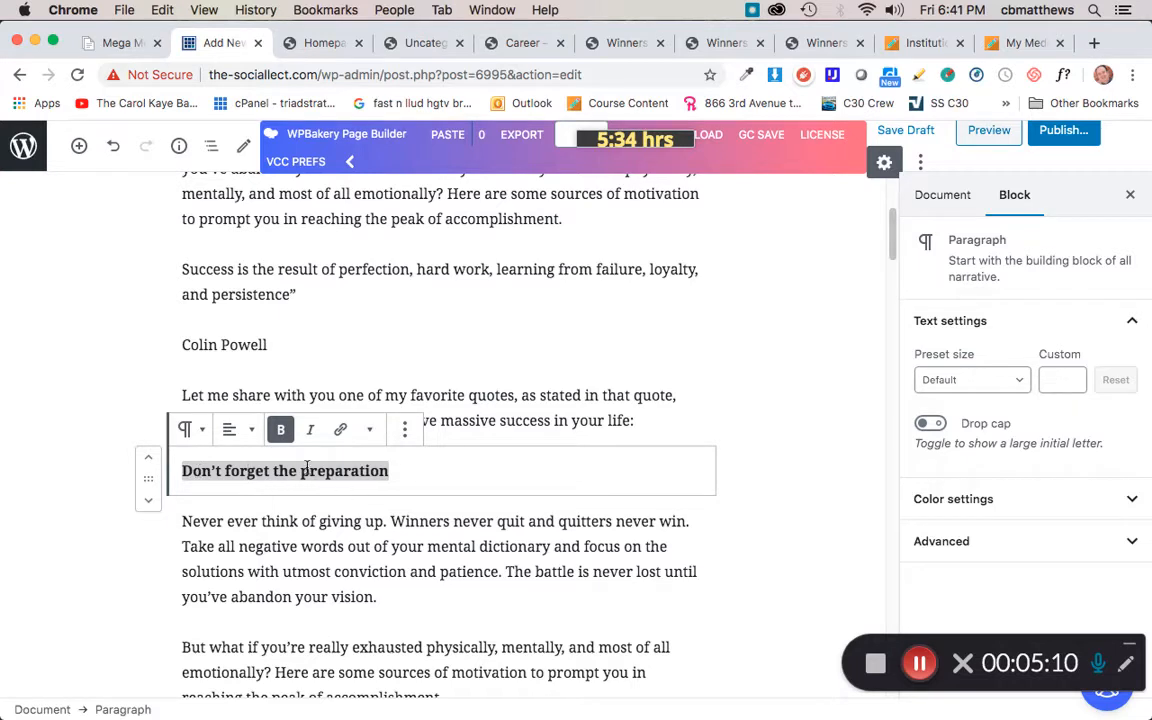
pyautogui.click(281, 433)
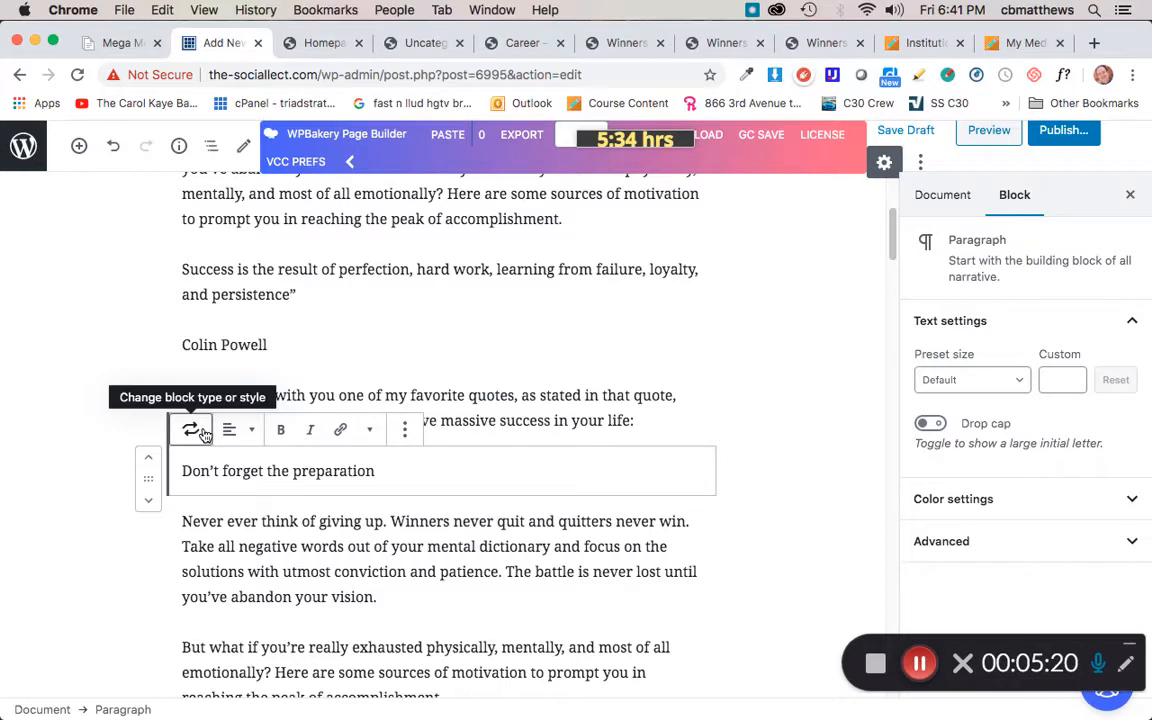
pyautogui.click(197, 431)
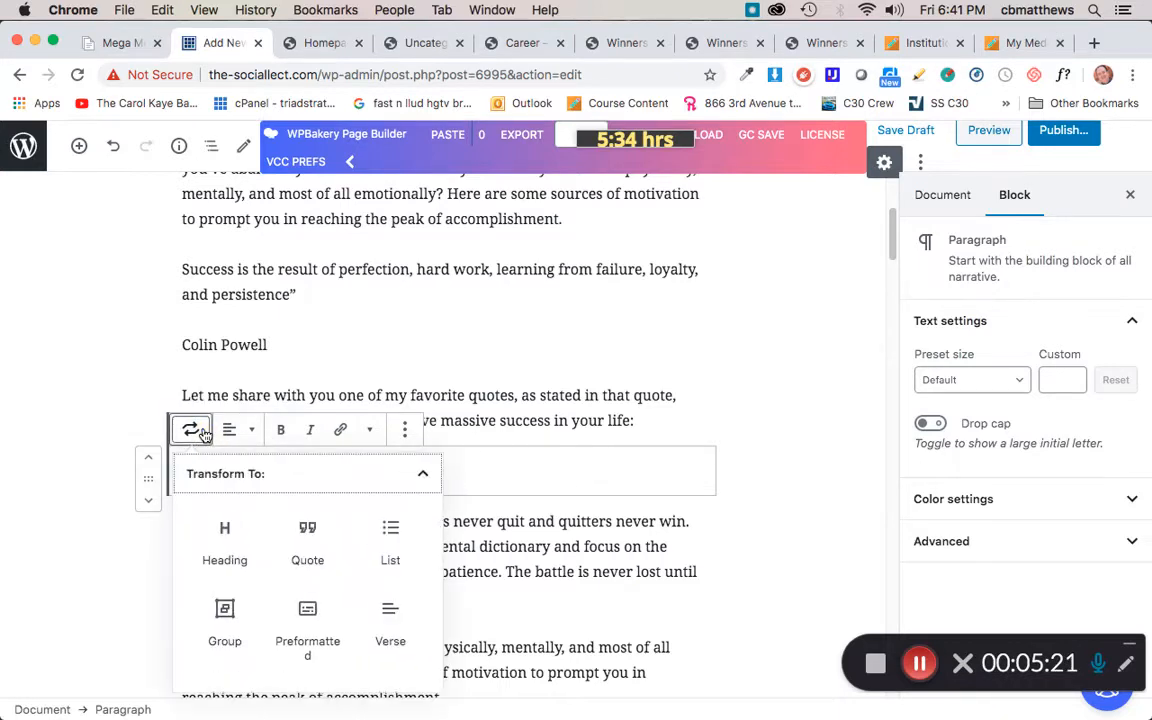
pyautogui.click(224, 538)
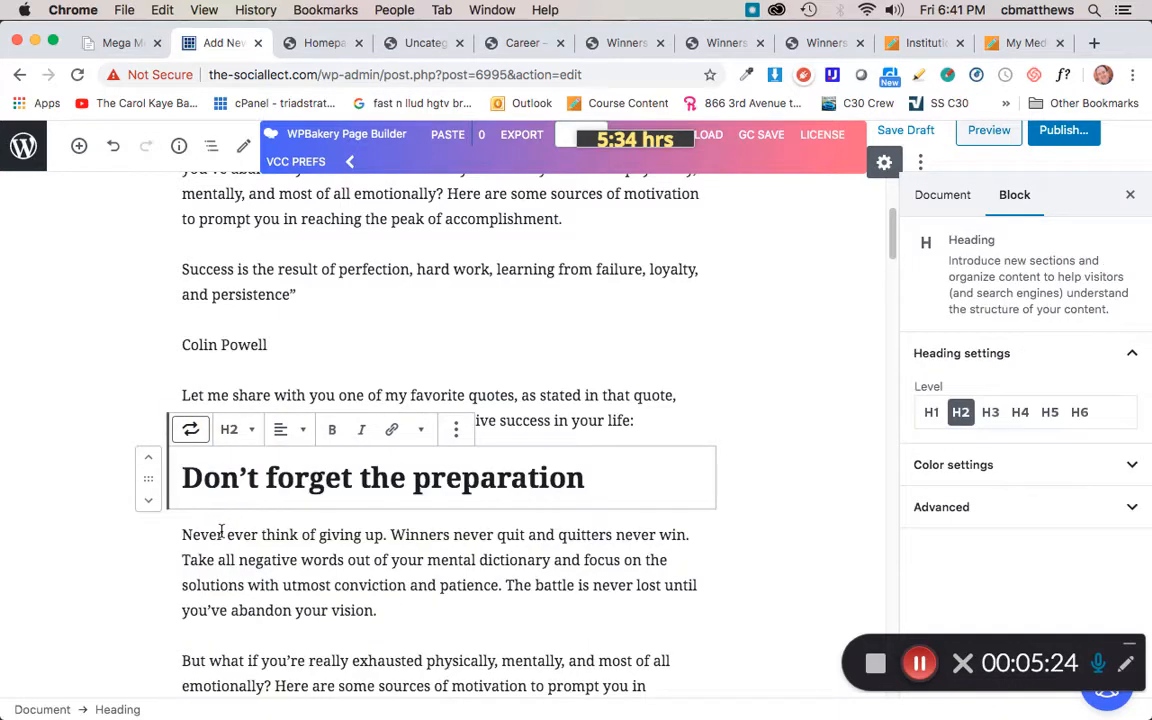
pyautogui.click(253, 431)
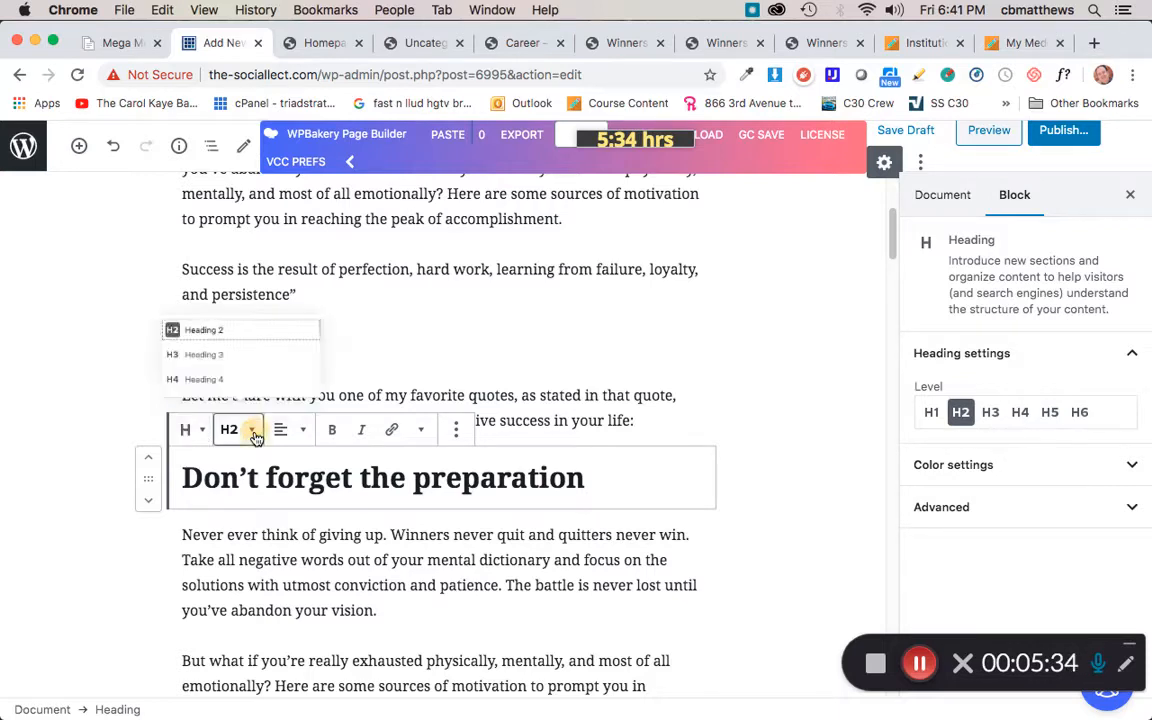
pyautogui.click(182, 382)
# Step: Remove the bold from the 'Hard work' paragraph and transform it into a Heading 4 block
pyautogui.scroll(-5, 355, 580)
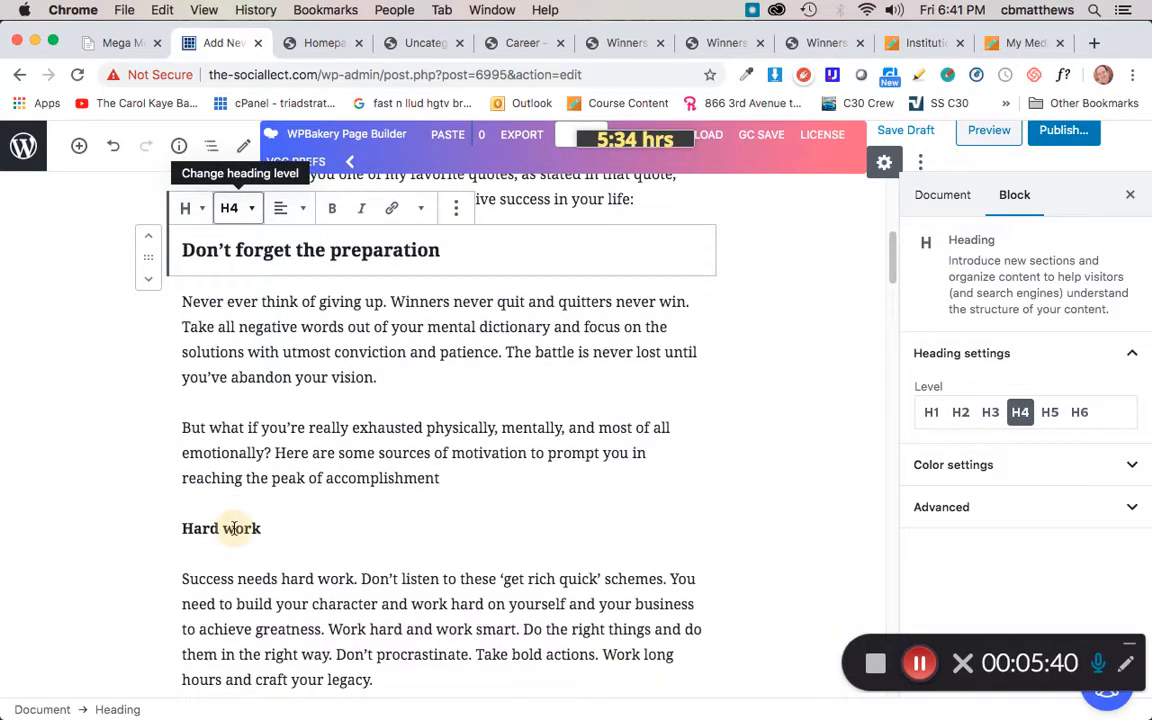
pyautogui.tripleClick(236, 528)
pyautogui.click(280, 488)
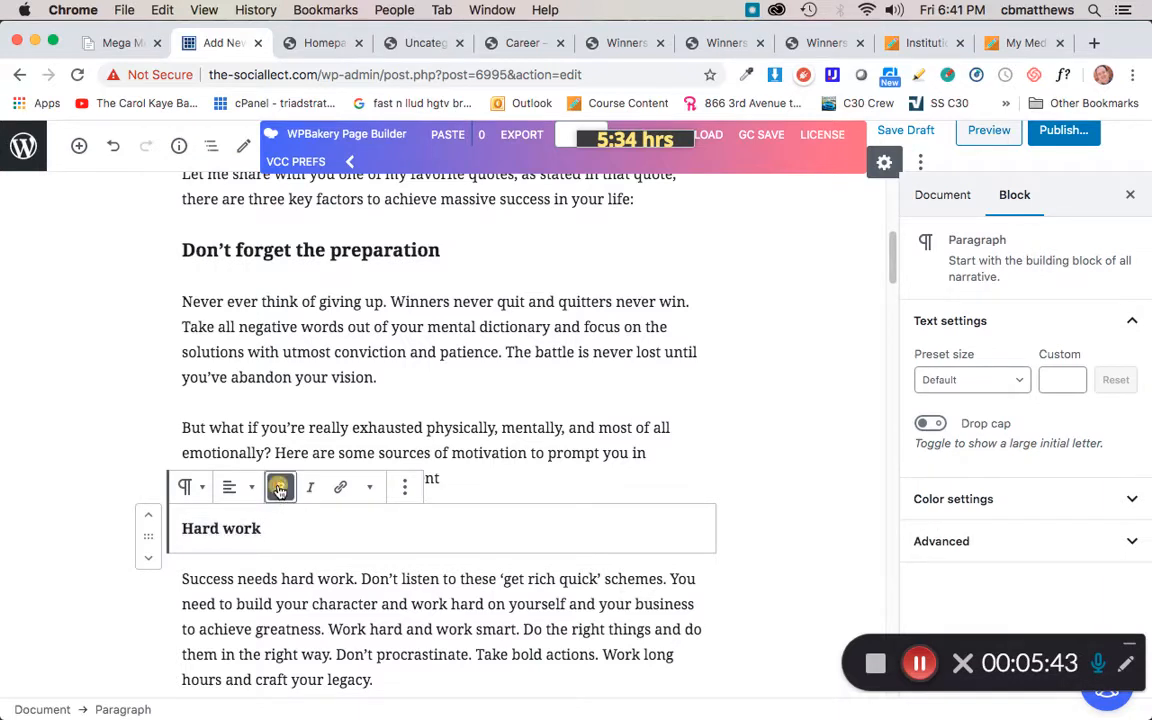
pyautogui.click(200, 488)
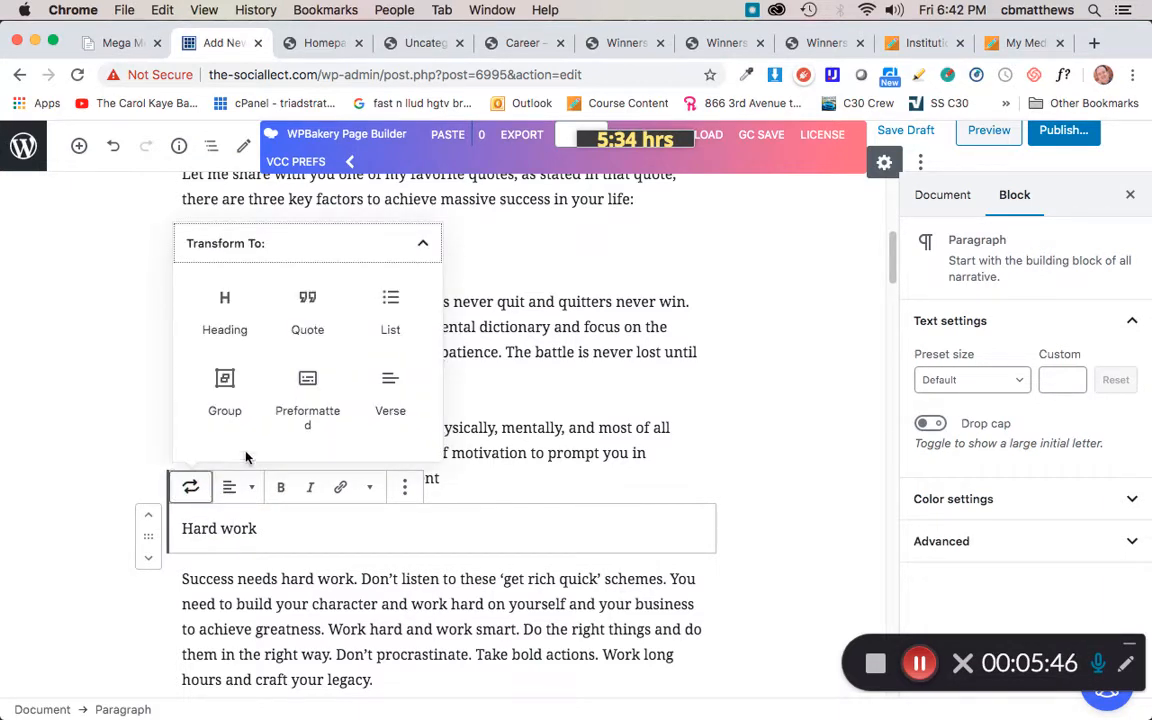
pyautogui.click(227, 323)
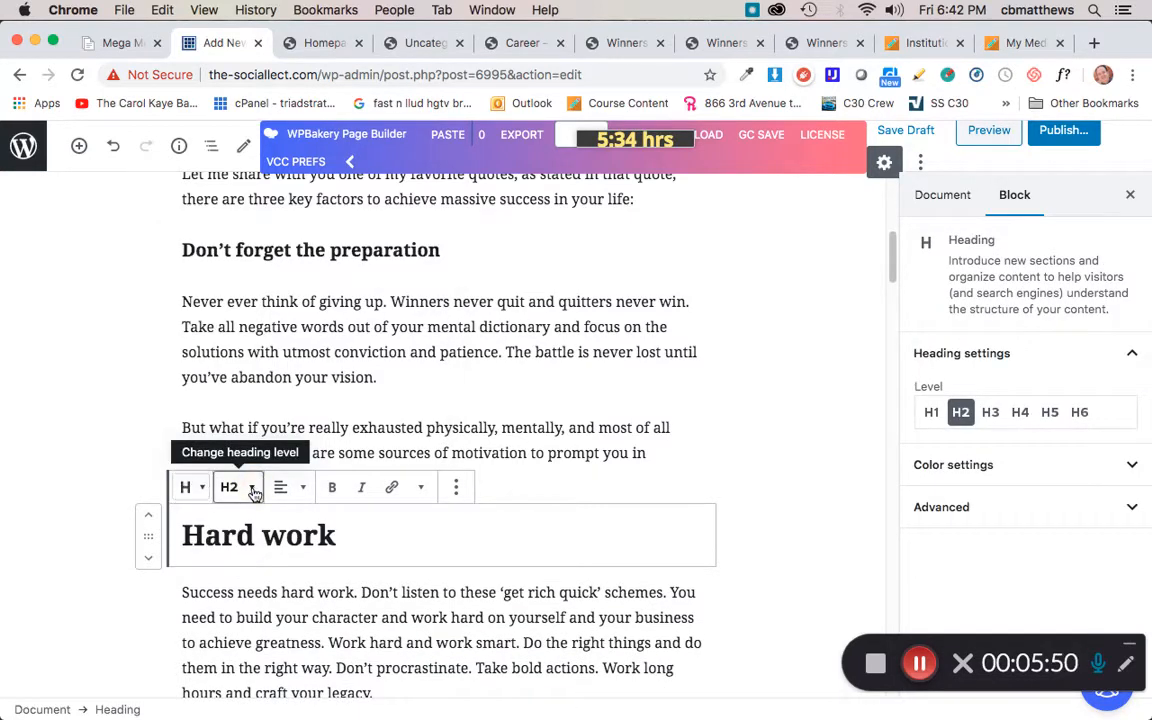
pyautogui.click(253, 487)
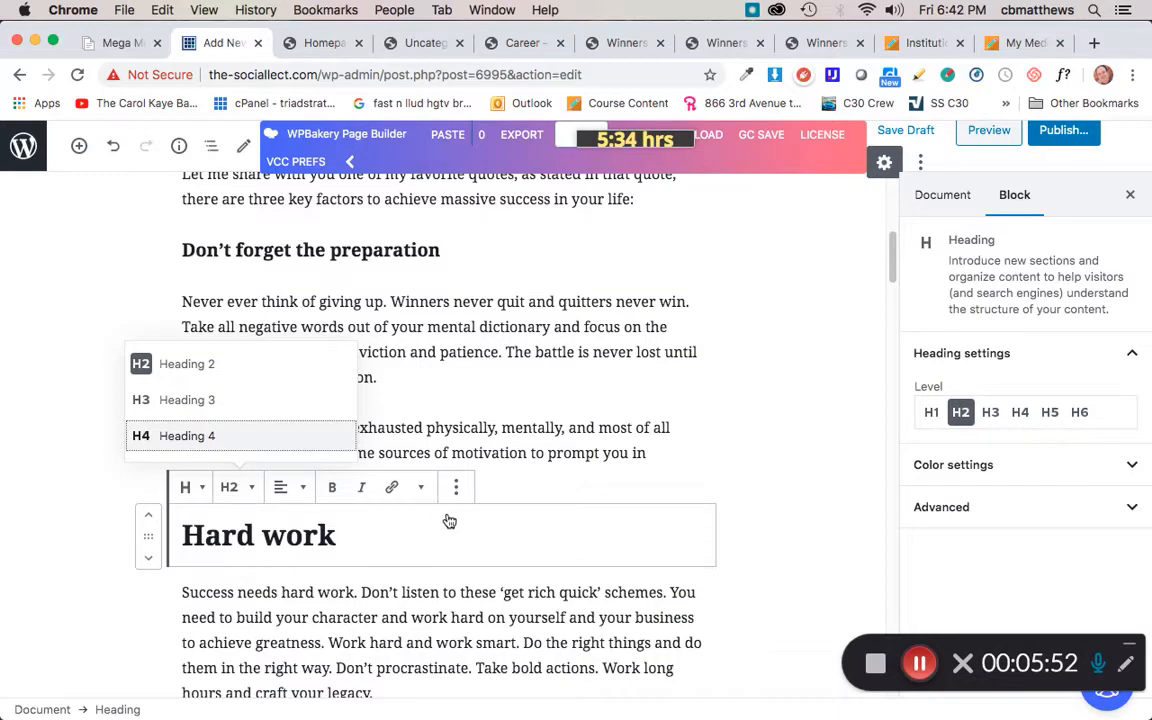
pyautogui.click(190, 440)
# Step: Remove the bold from the 'Learning from failure' paragraph and transform it into a Heading 4 block
pyautogui.scroll(-3, 438, 522)
pyautogui.scroll(-1, 438, 522)
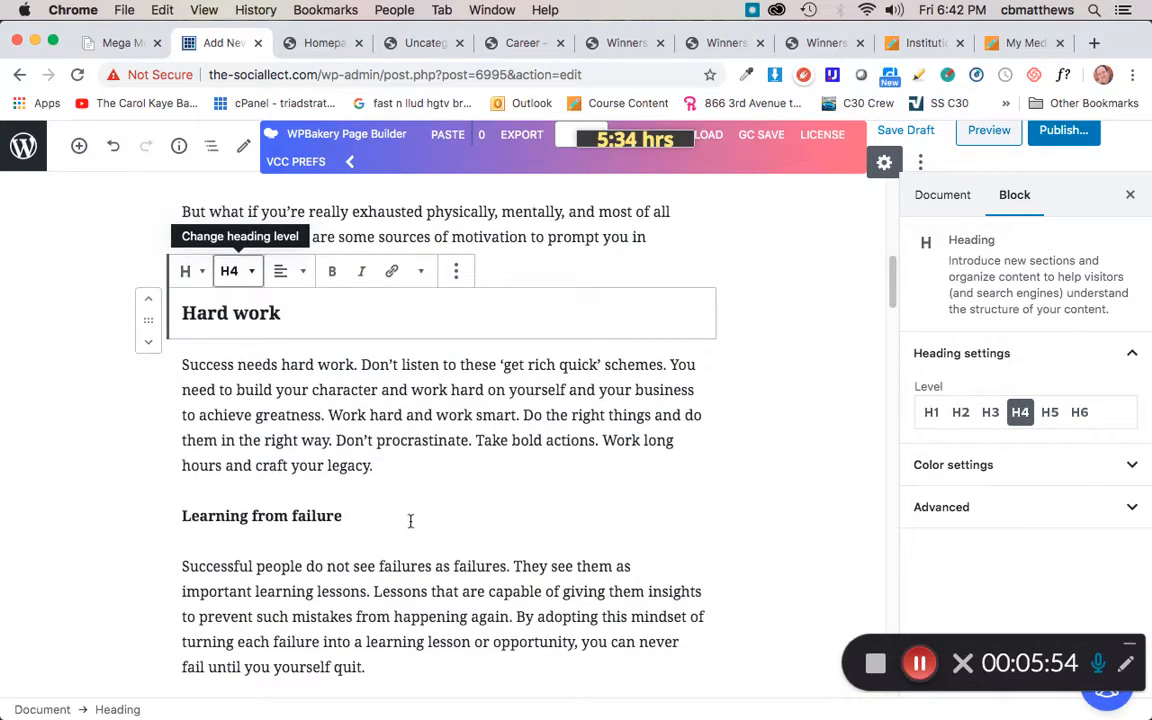
pyautogui.tripleClick(219, 514)
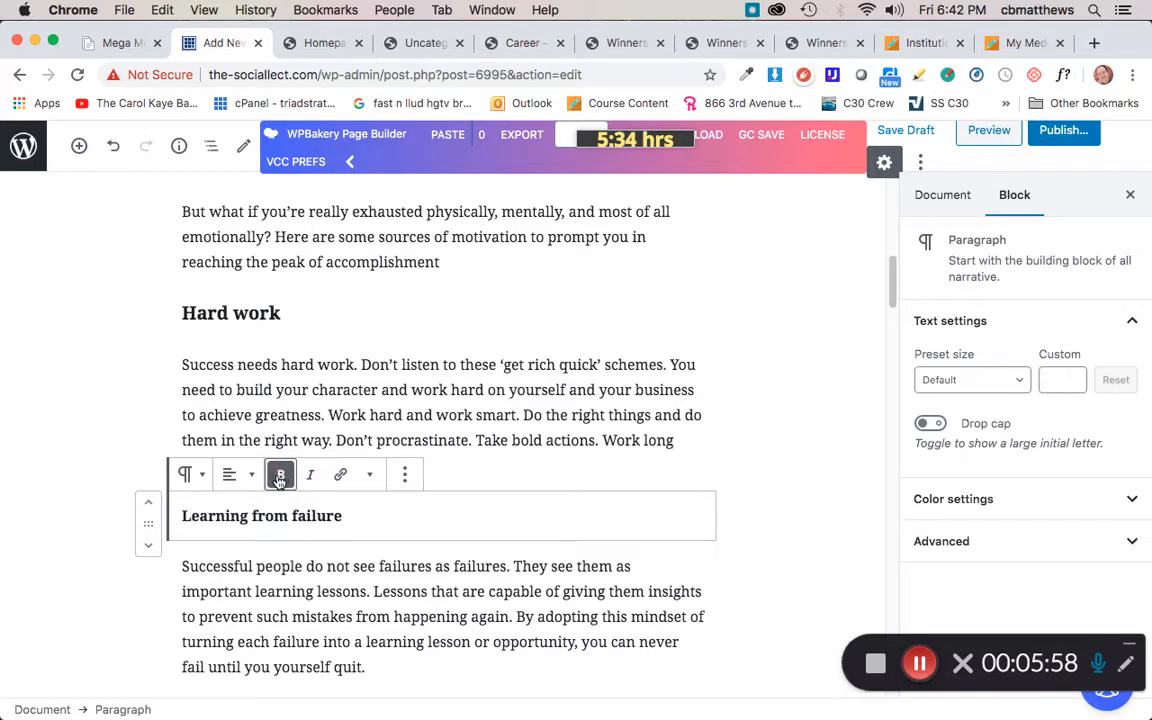
pyautogui.press('super+b')
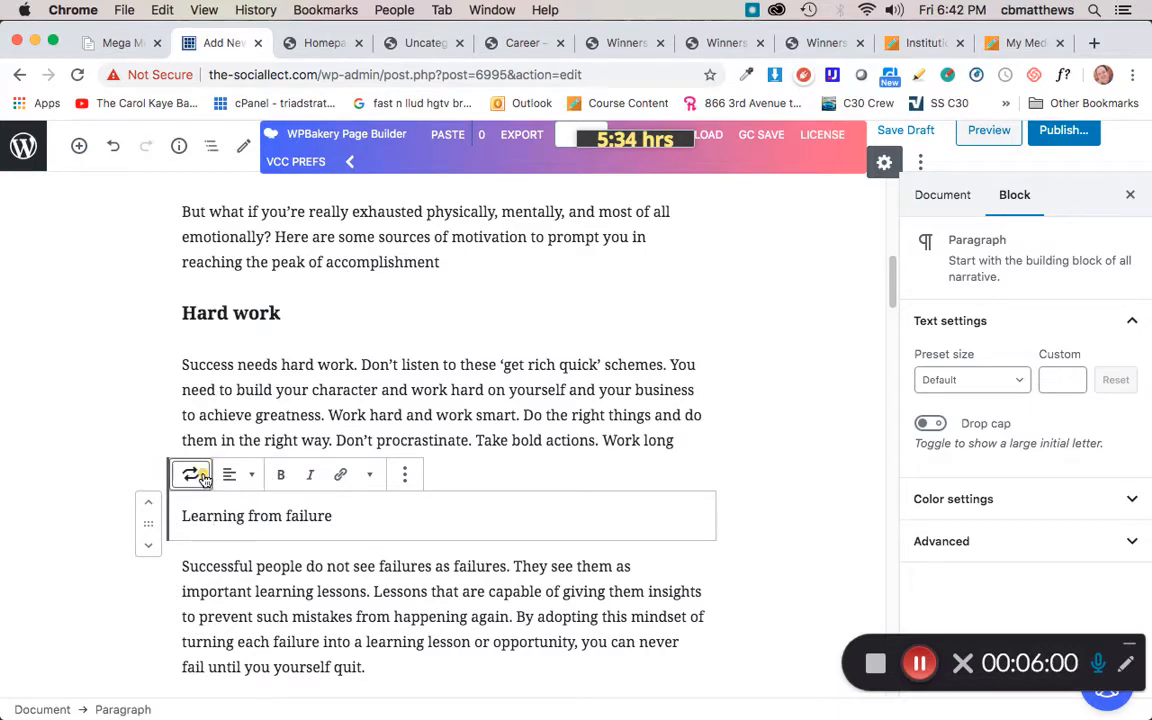
pyautogui.click(201, 477)
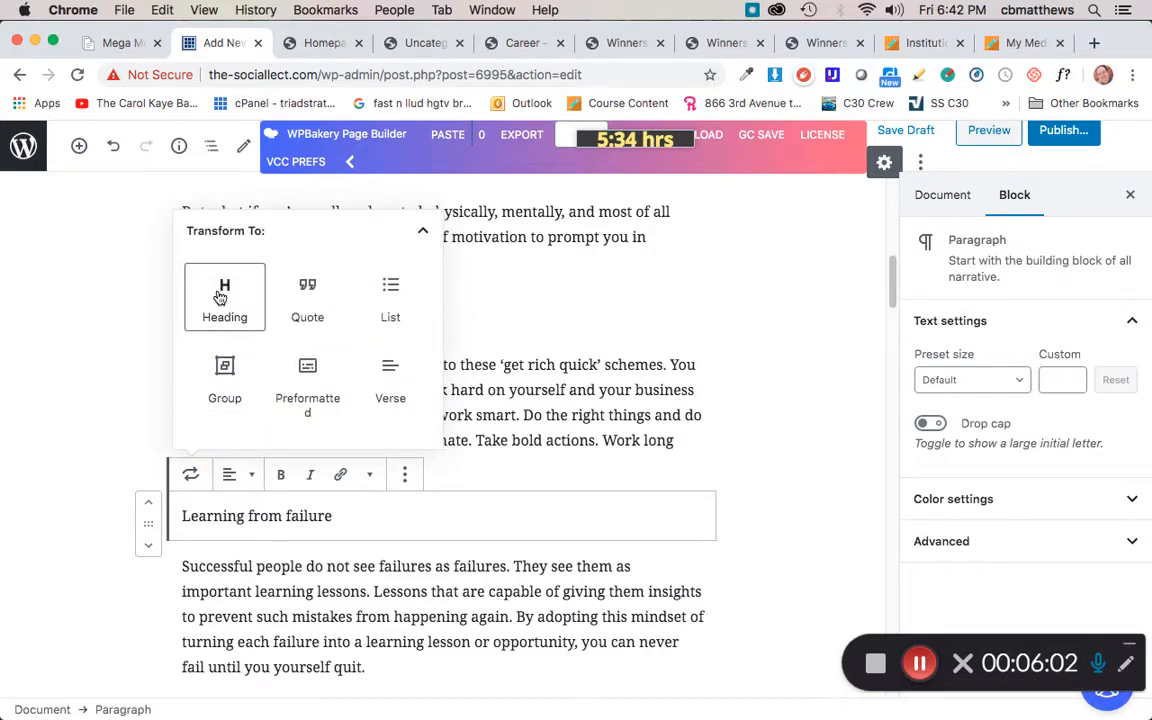
pyautogui.click(221, 296)
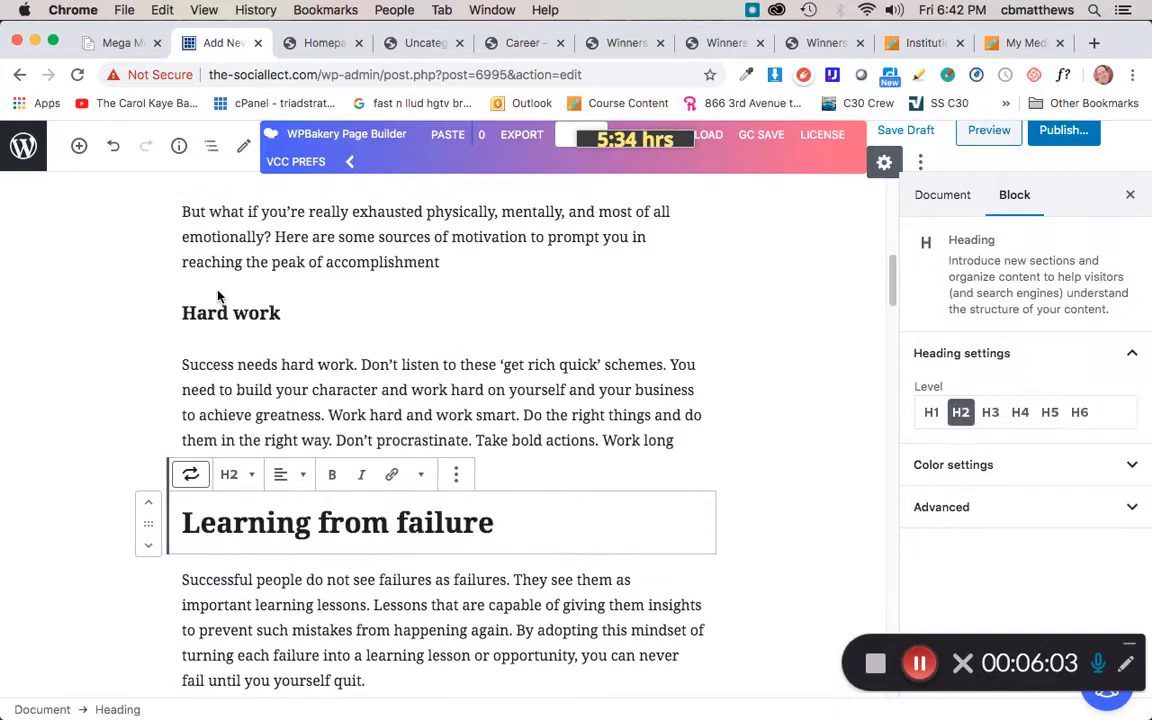
pyautogui.click(252, 478)
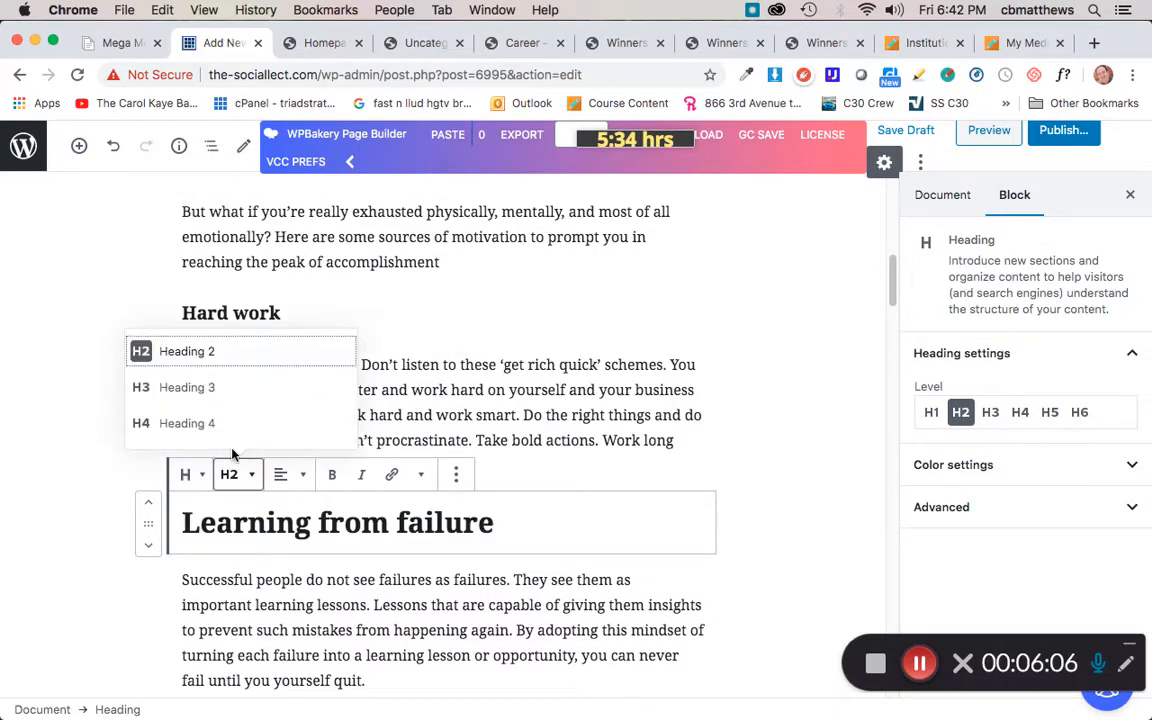
pyautogui.click(175, 421)
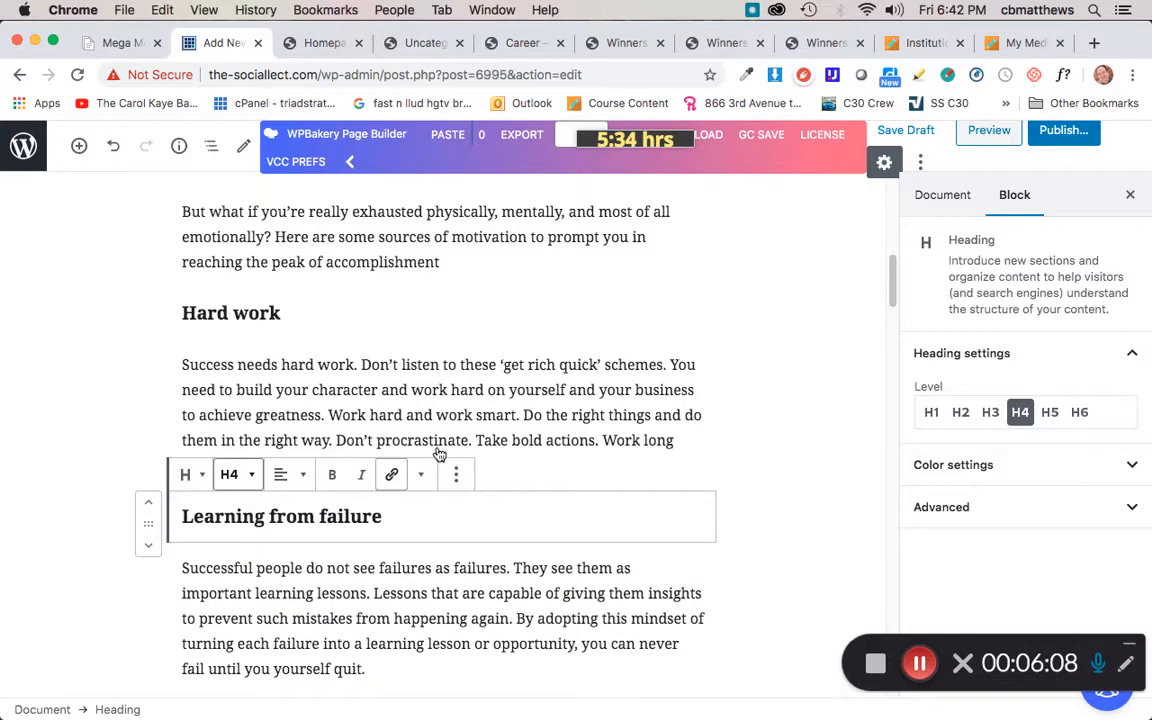
# Step: Transform the 'The Reward System' paragraph into a Heading 4 block and remove its bold
pyautogui.scroll(-2, 540, 440)
pyautogui.scroll(-6, 540, 435)
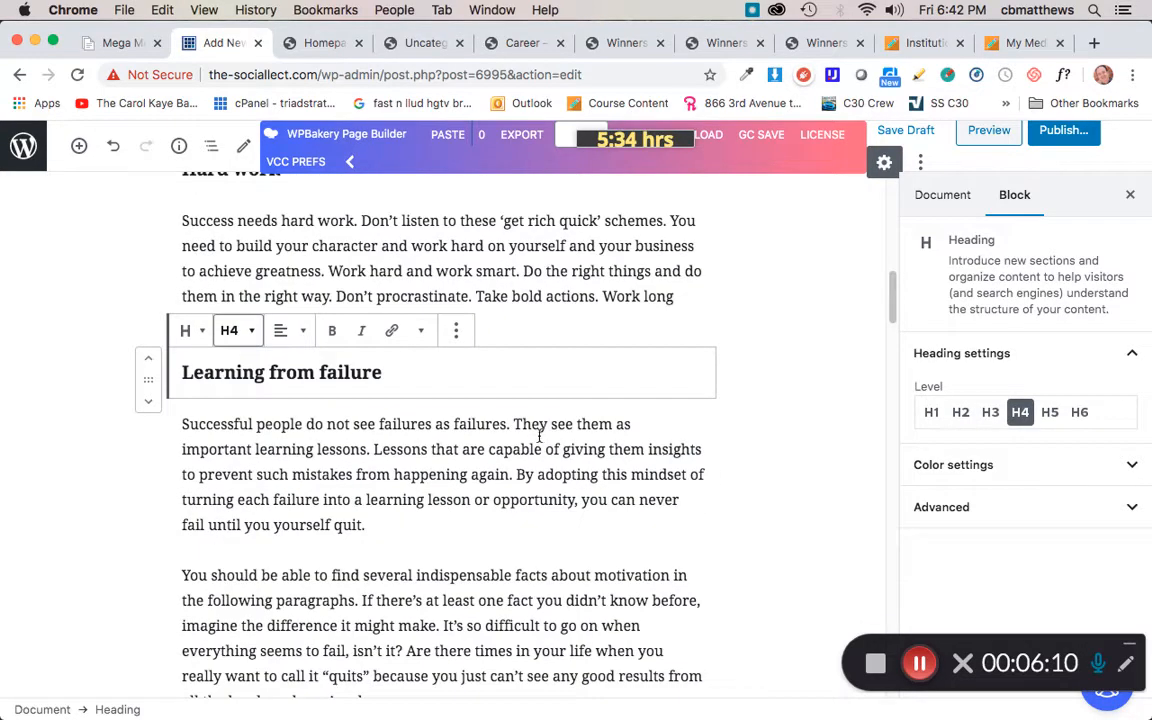
pyautogui.scroll(-3, 538, 435)
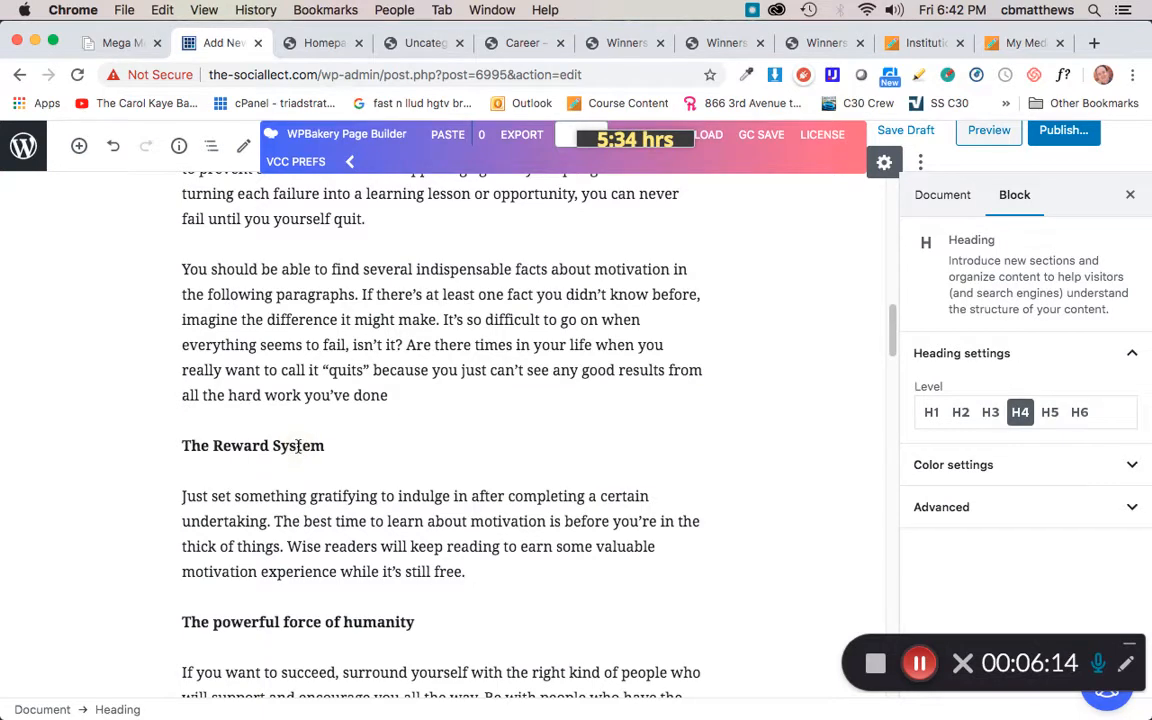
pyautogui.tripleClick(275, 444)
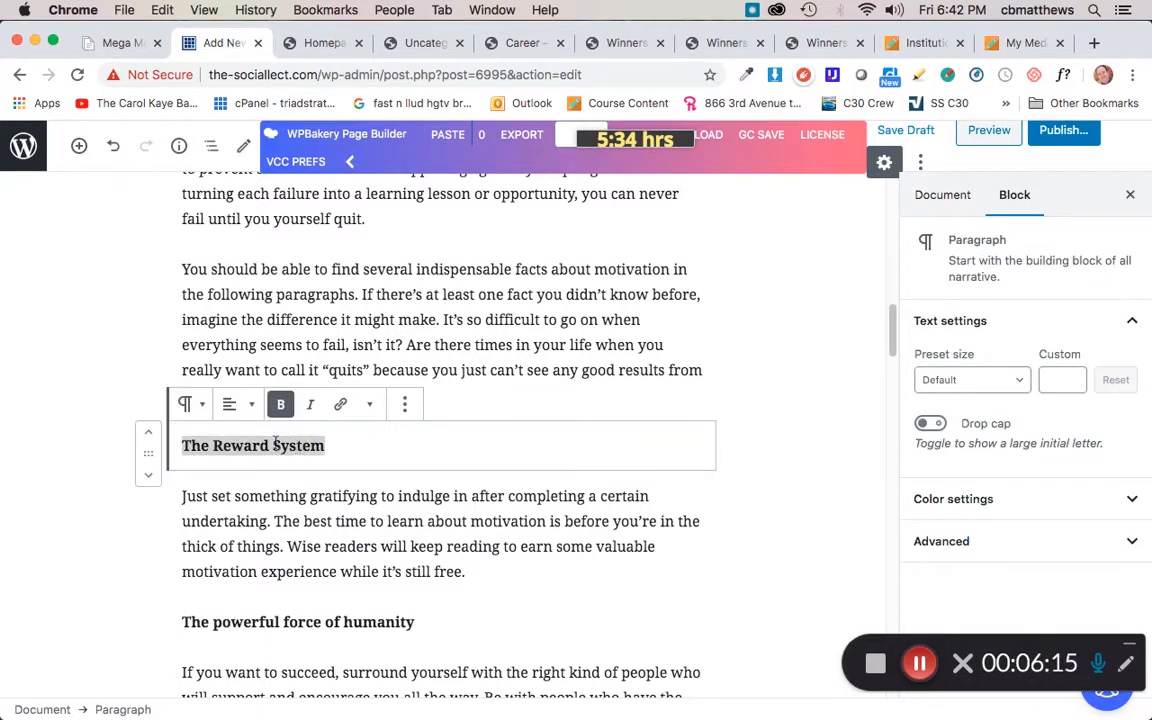
pyautogui.click(188, 405)
pyautogui.click(226, 513)
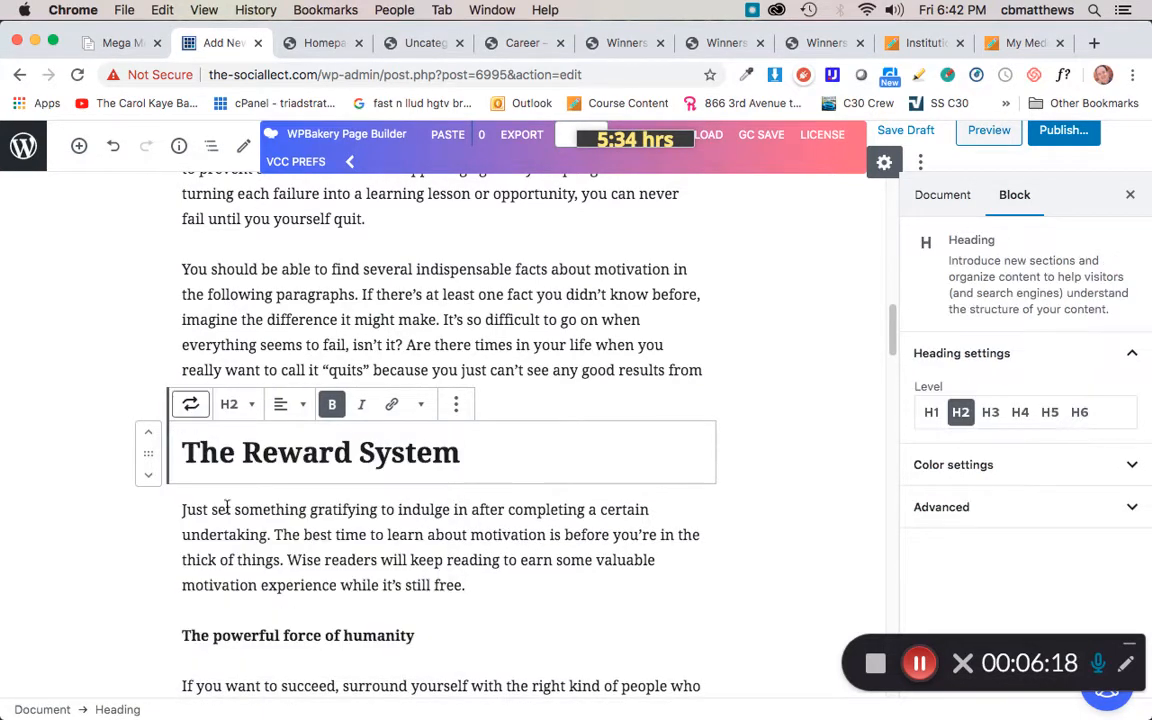
pyautogui.tripleClick(275, 451)
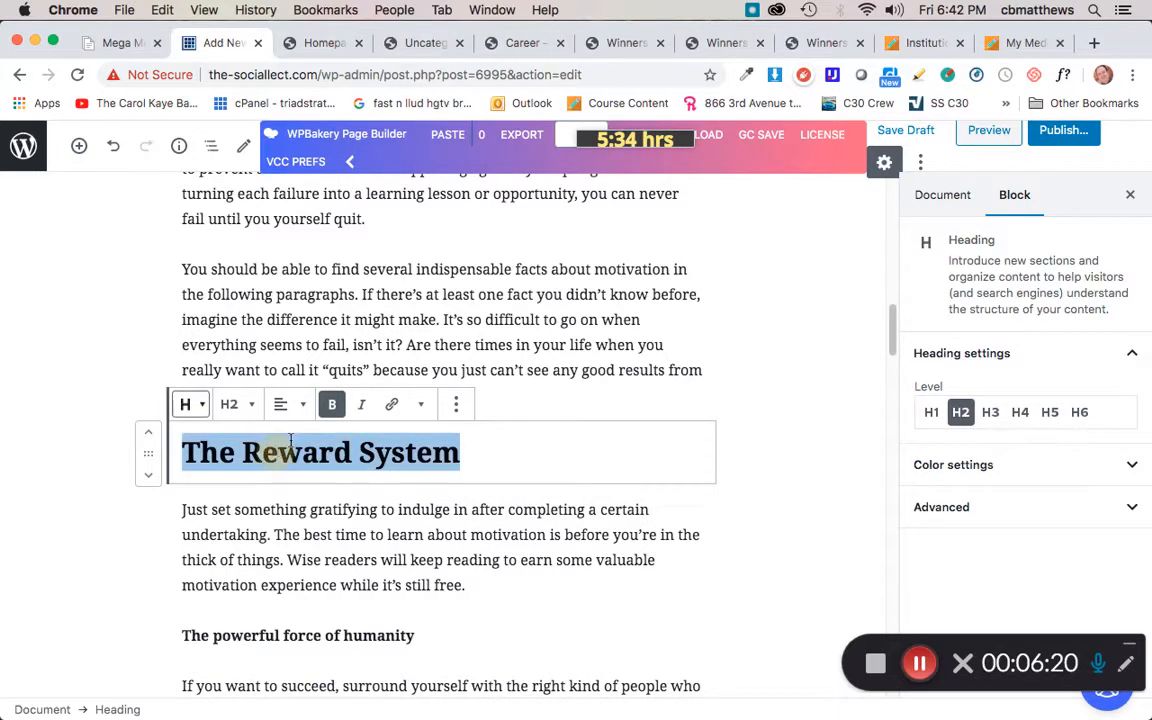
pyautogui.click(331, 406)
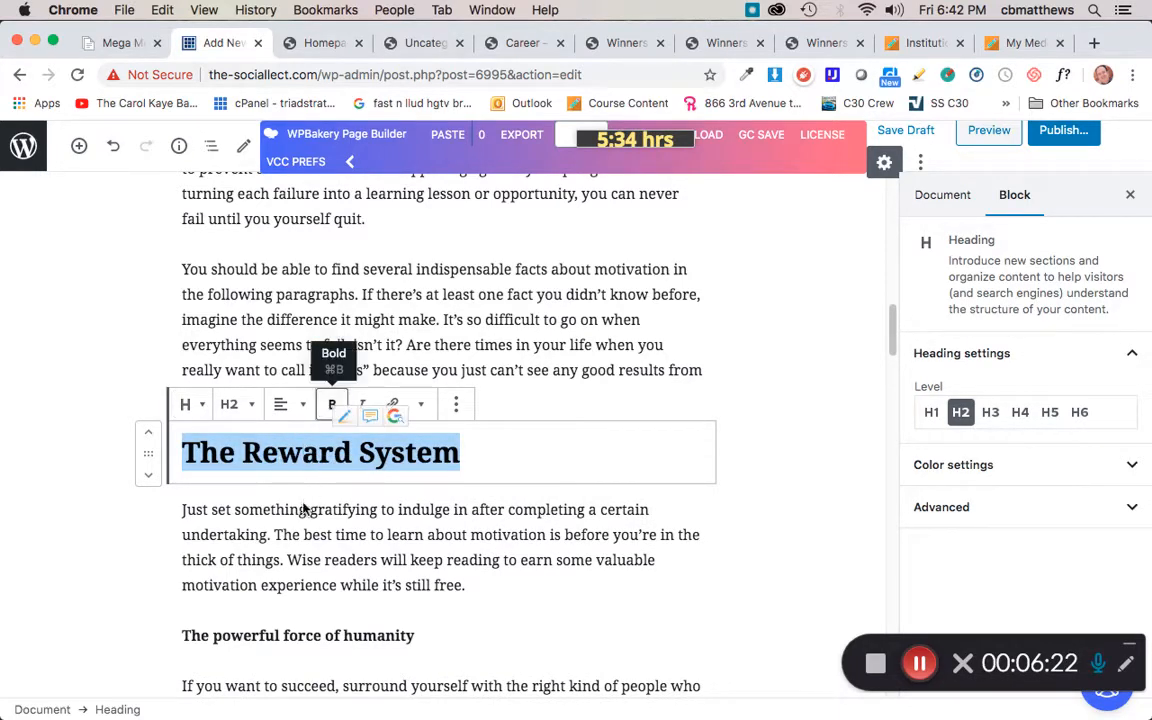
pyautogui.click(232, 404)
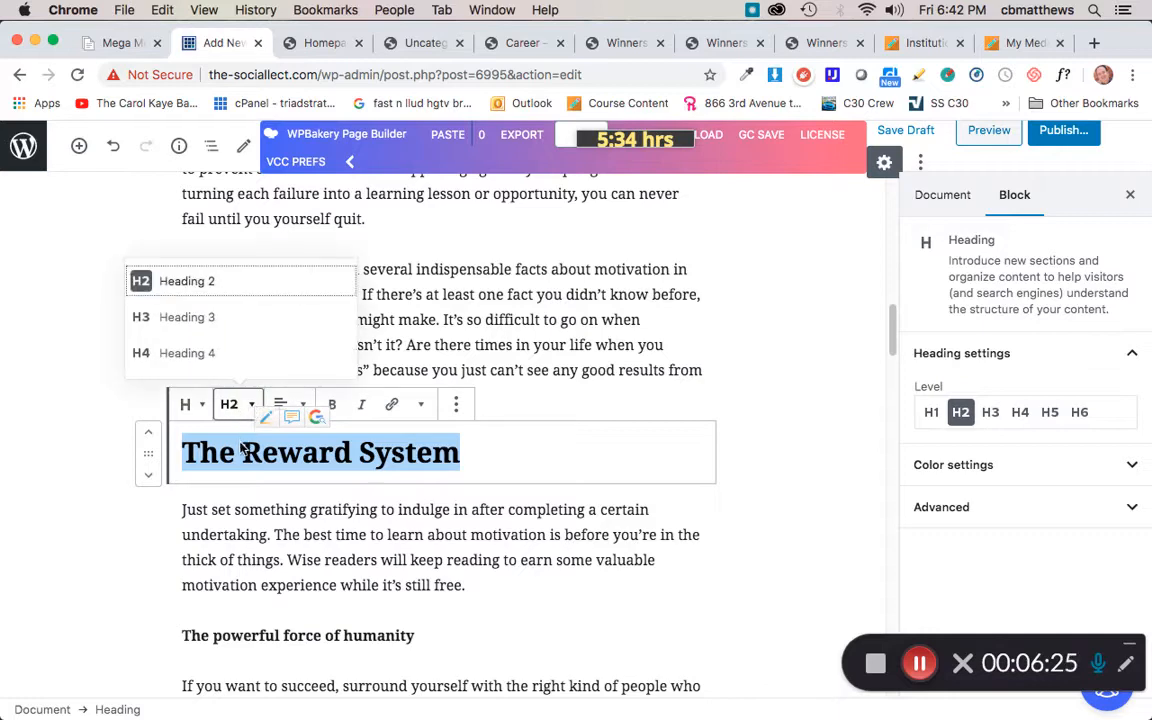
pyautogui.click(190, 355)
pyautogui.click(400, 522)
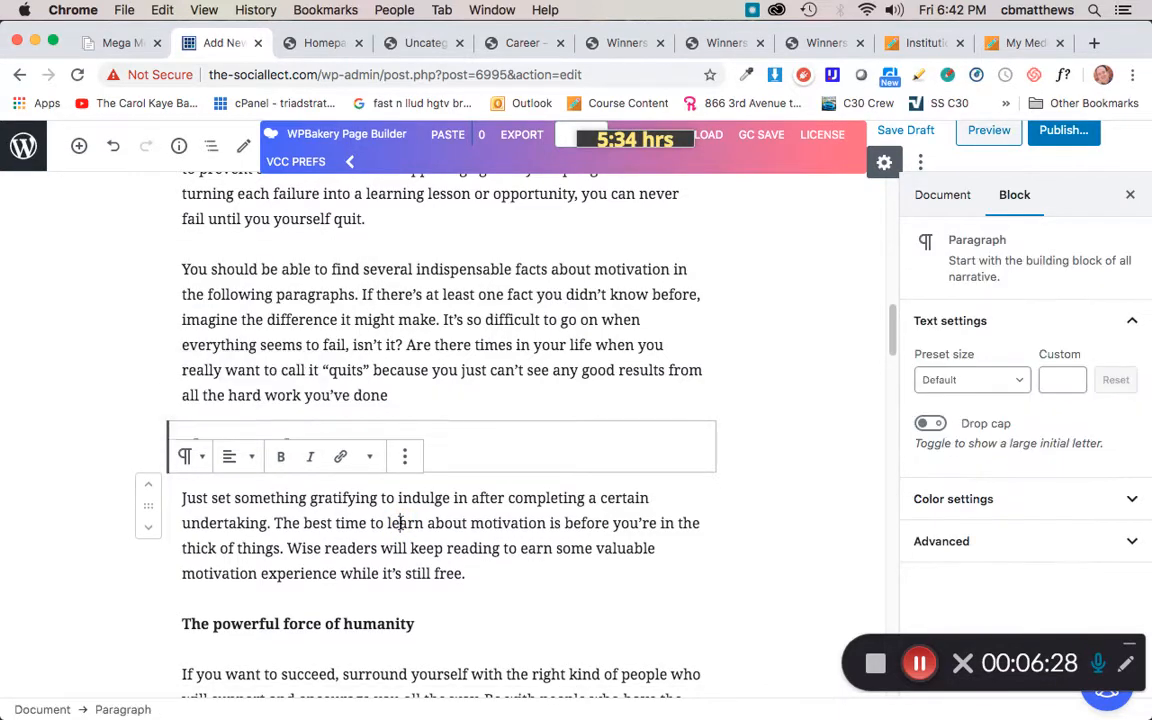
# Step: Remove the bold from 'The powerful force of humanity' paragraph and transform it into a Heading 4 block
pyautogui.scroll(-3, 403, 528)
pyautogui.scroll(-5, 395, 515)
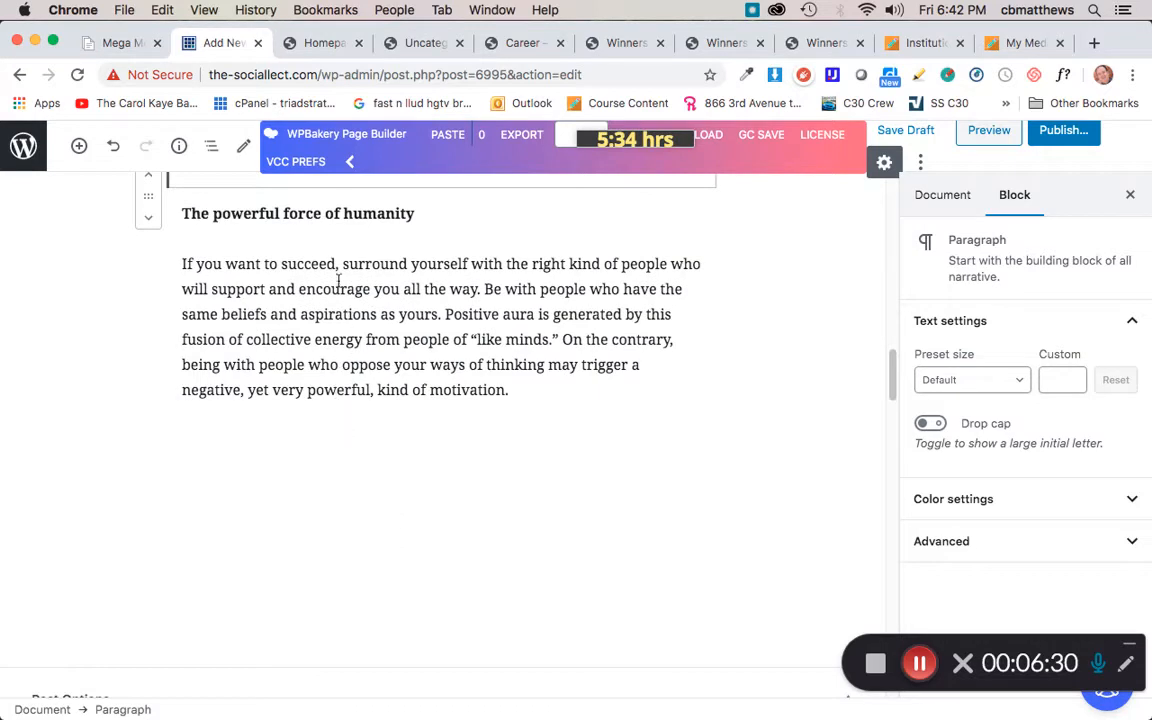
pyautogui.click(296, 214)
pyautogui.scroll(3, 438, 373)
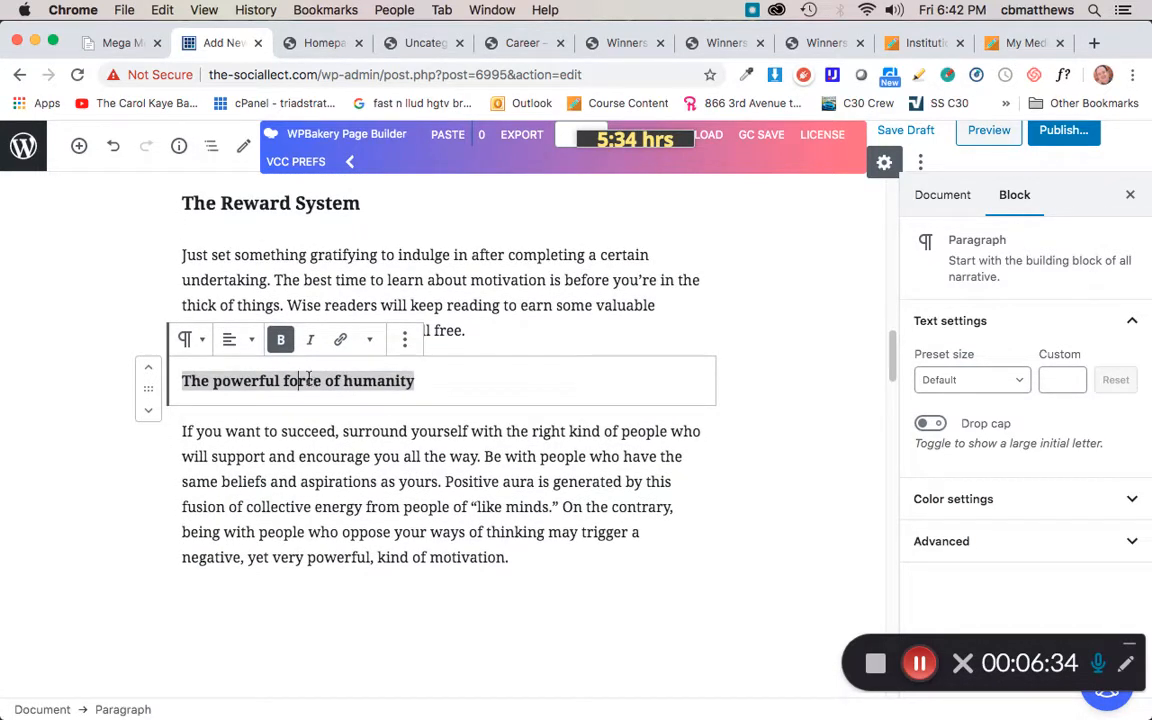
pyautogui.click(280, 341)
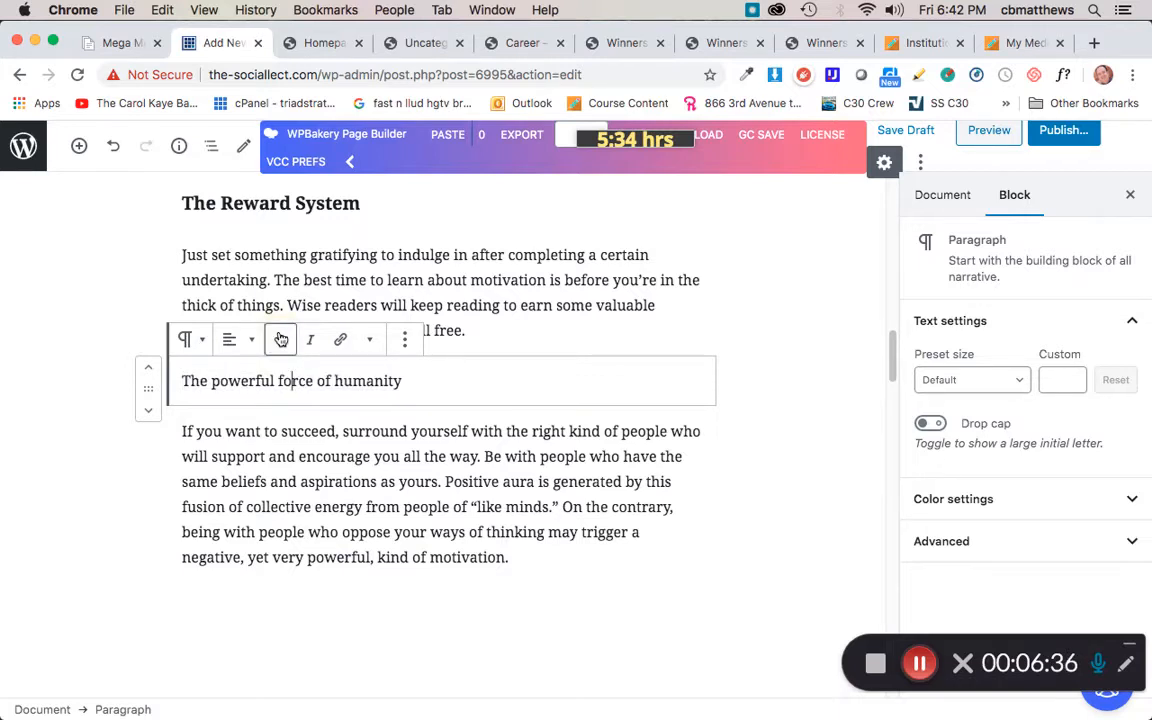
pyautogui.click(191, 340)
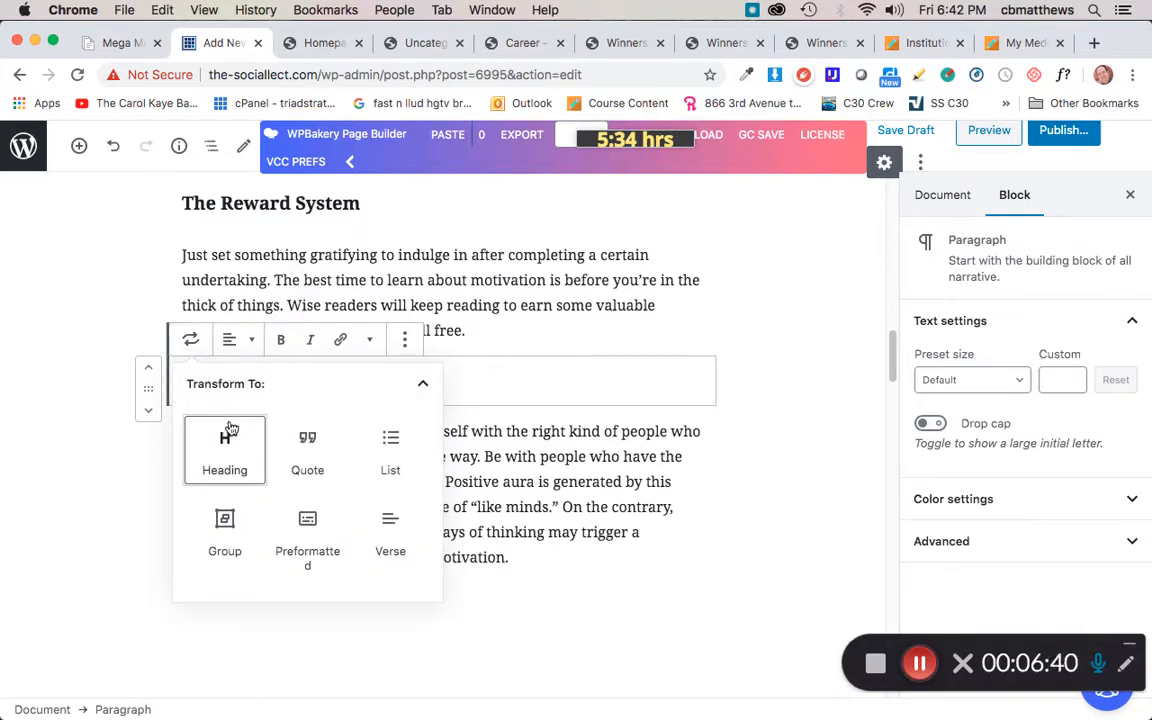
pyautogui.click(229, 428)
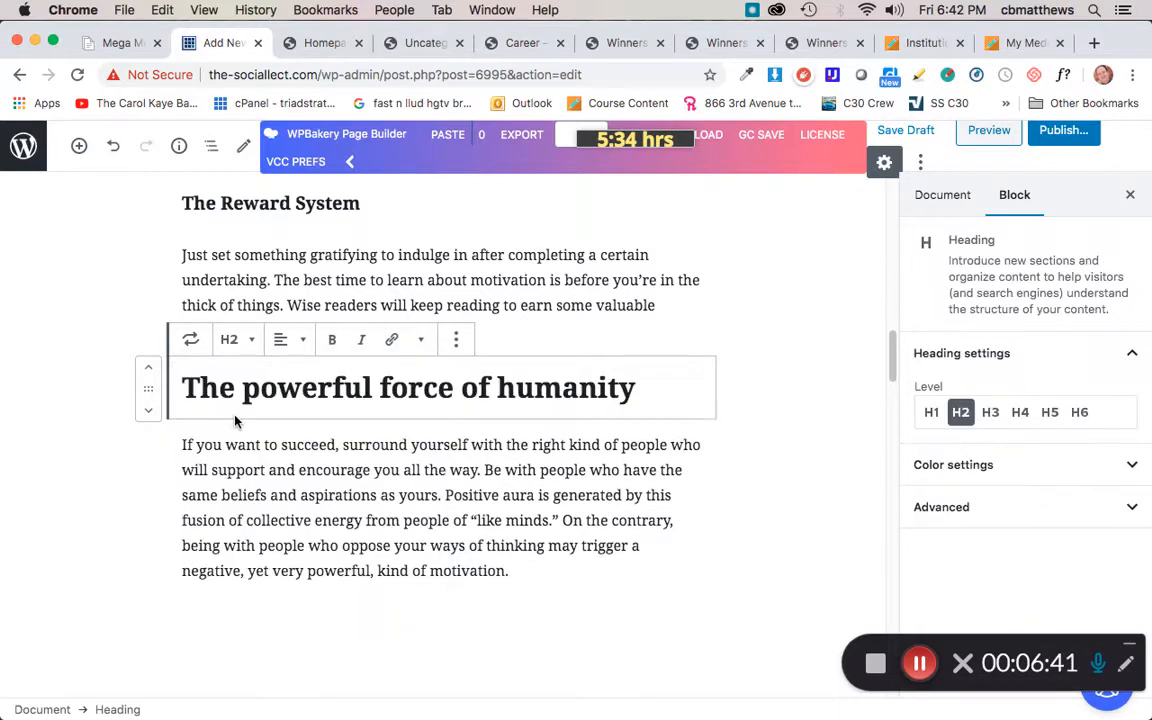
pyautogui.click(252, 342)
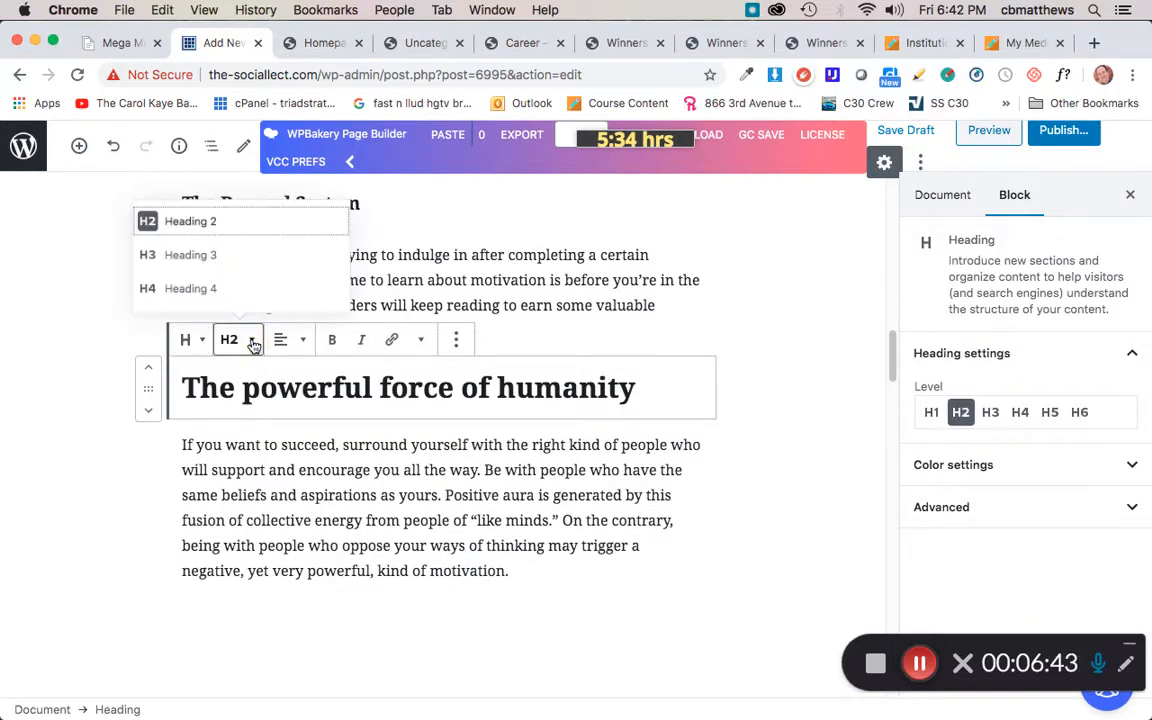
pyautogui.click(220, 292)
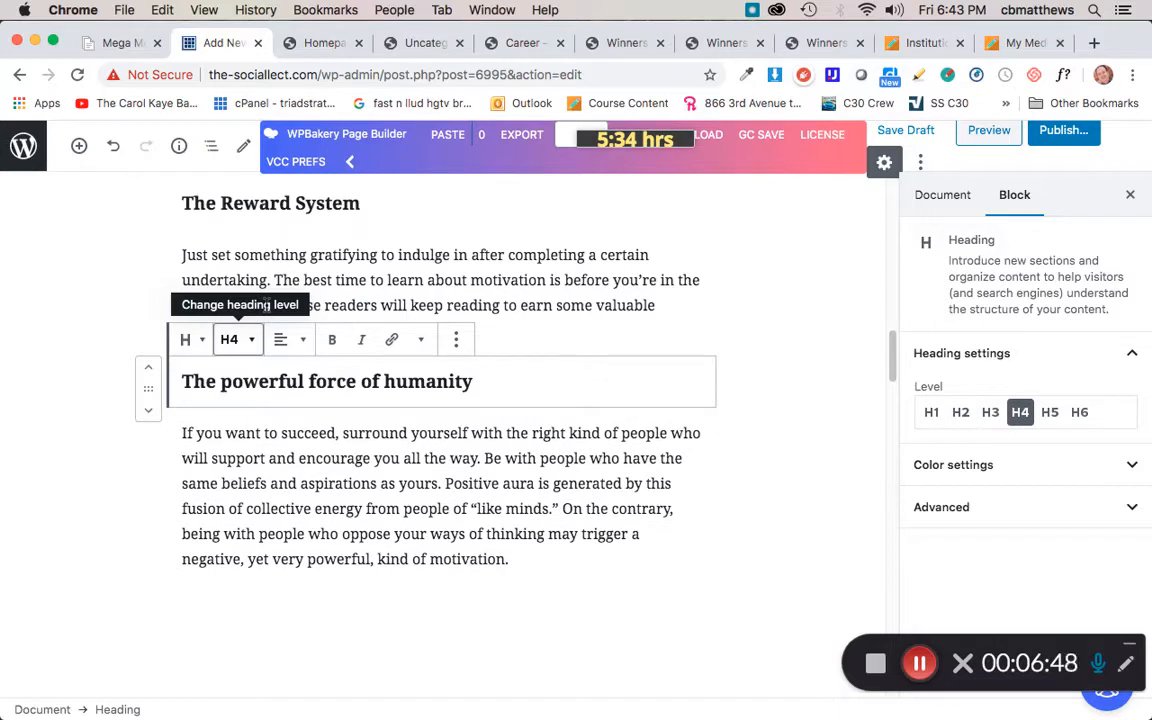
# Step: Open the Post Options section of the post settings and review the available Style choices
pyautogui.click(793, 449)
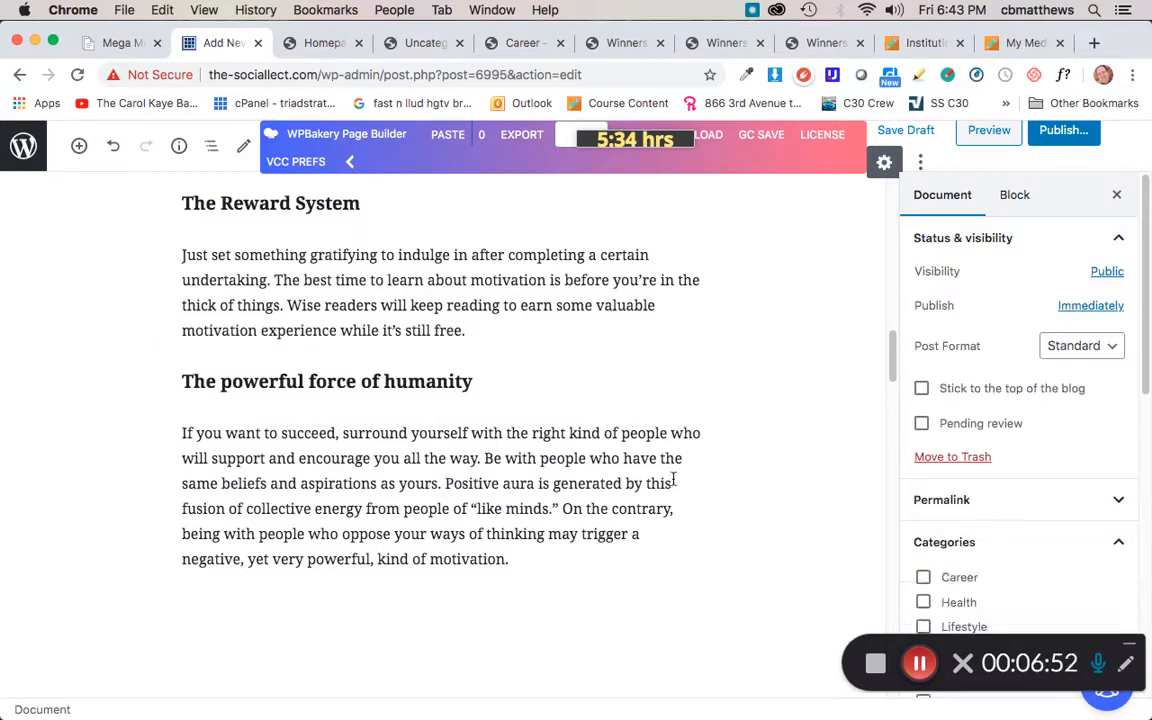
pyautogui.scroll(-5, 548, 480)
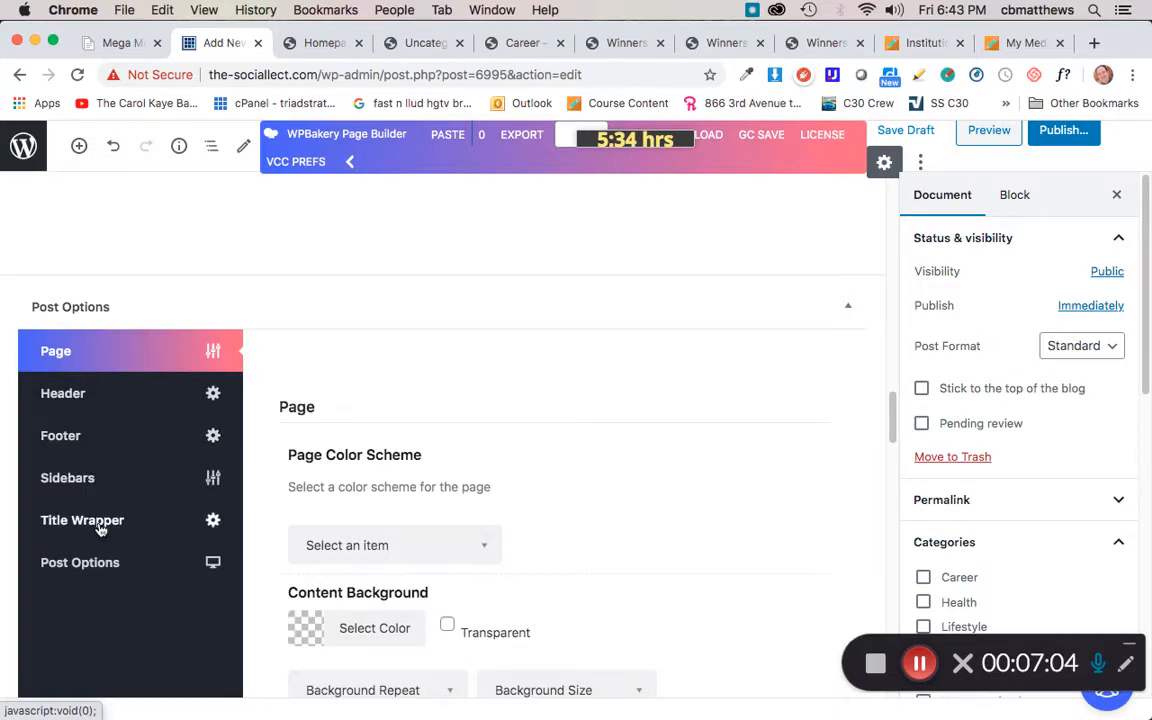
pyautogui.click(85, 566)
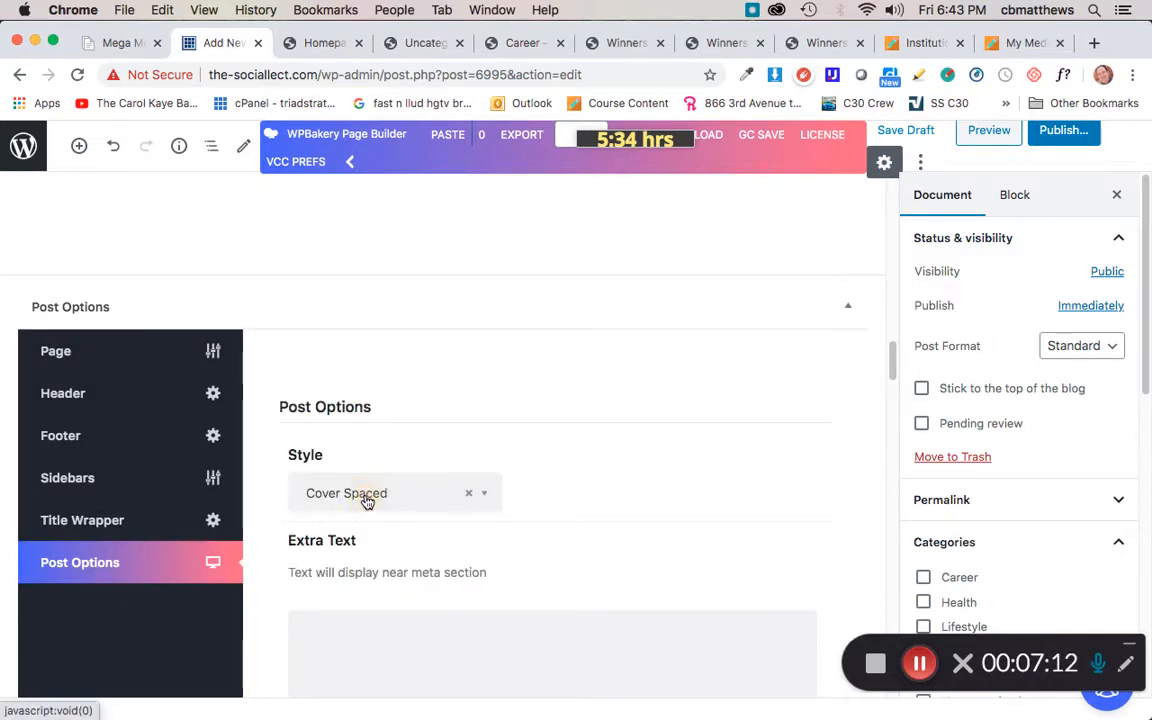
pyautogui.click(366, 500)
pyautogui.scroll(-1, 390, 350)
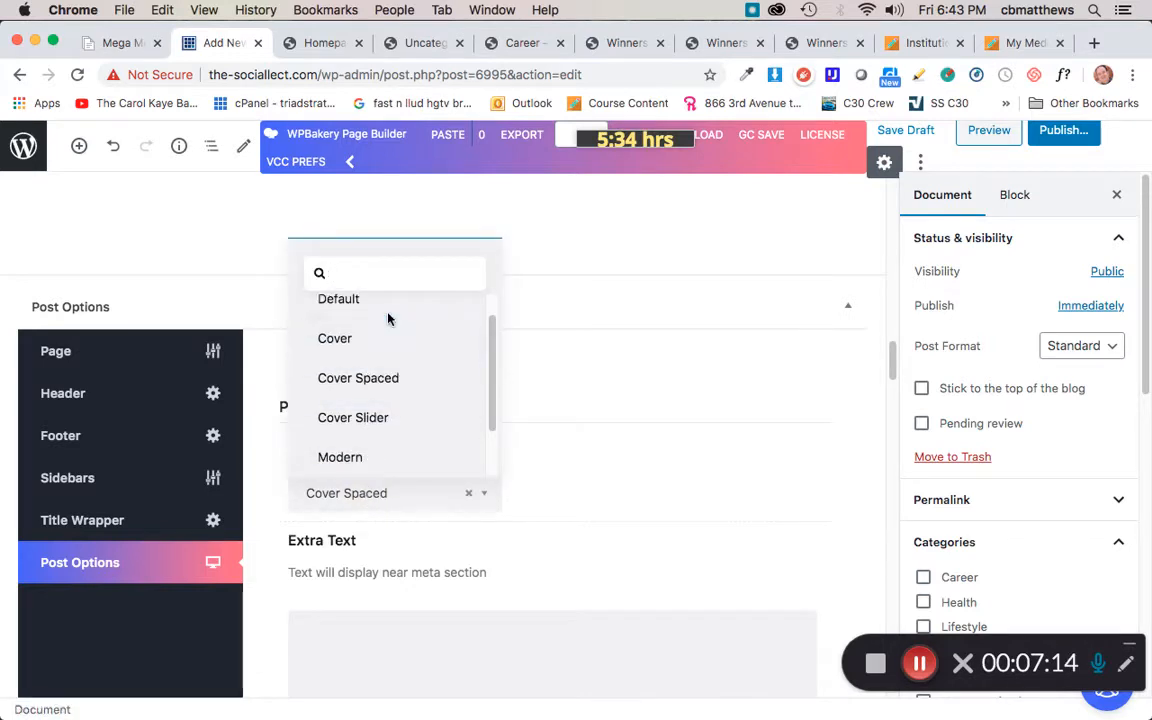
pyautogui.scroll(1, 388, 318)
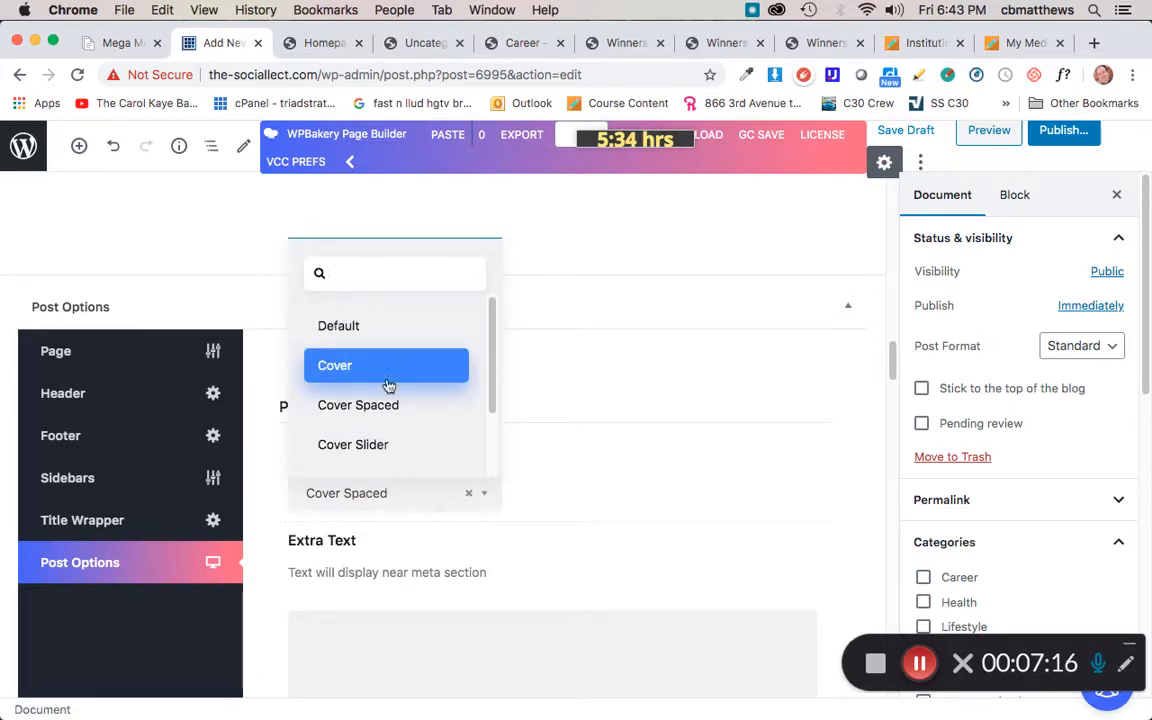
pyautogui.click(604, 377)
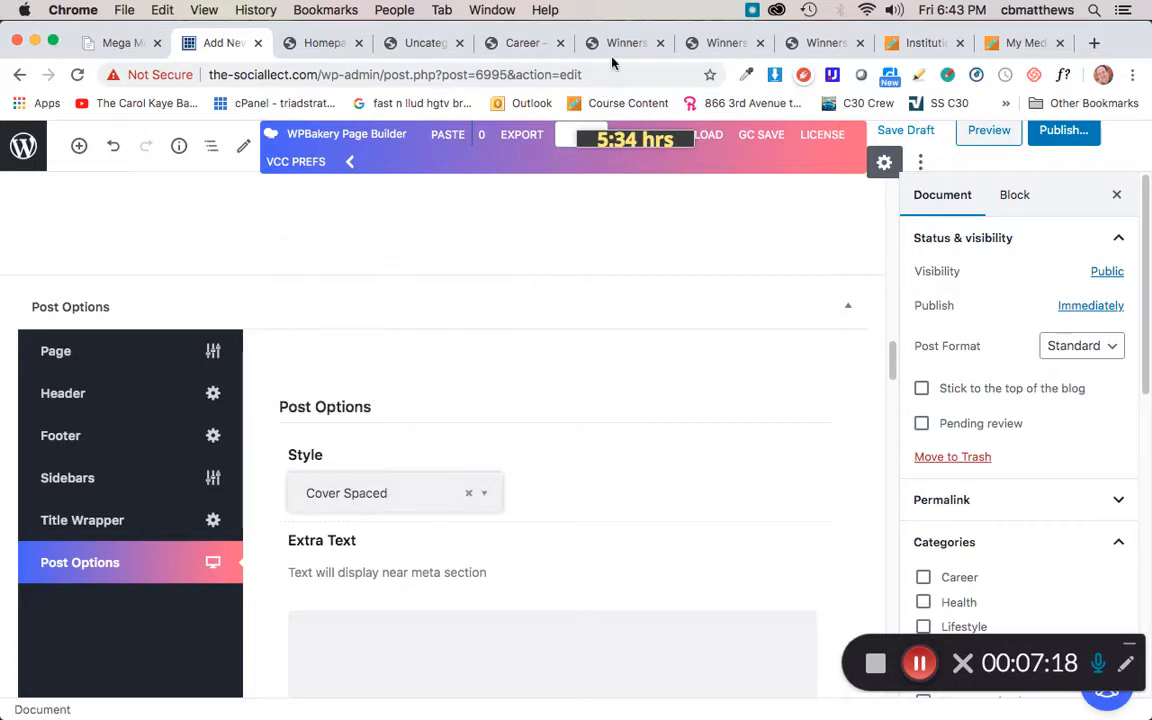
# Step: Compare the published example posts with no cover, cover space and cover image styles in the other tabs
pyautogui.click(626, 45)
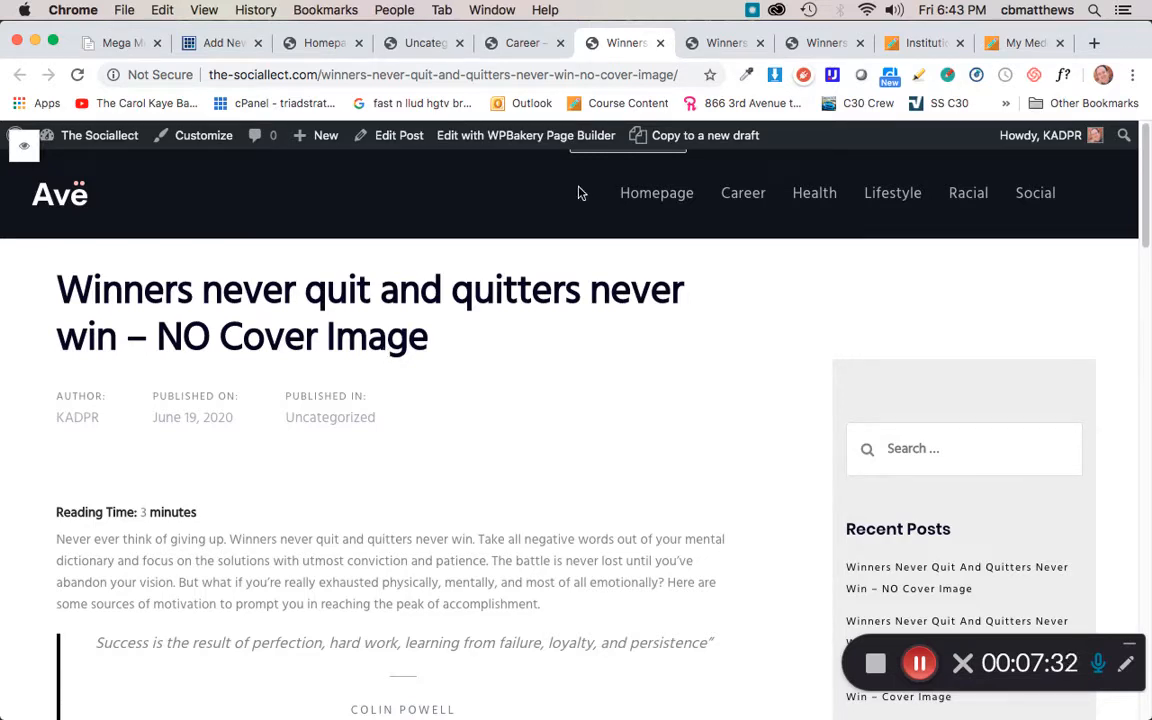
pyautogui.click(716, 46)
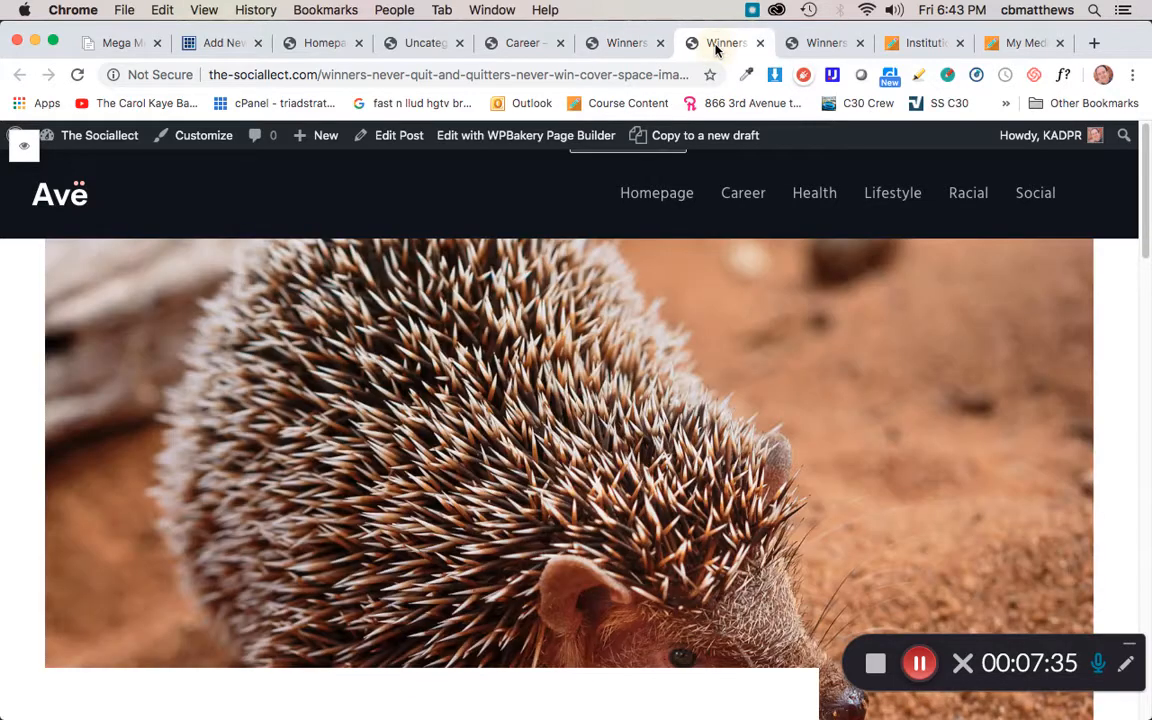
pyautogui.scroll(-1, 508, 432)
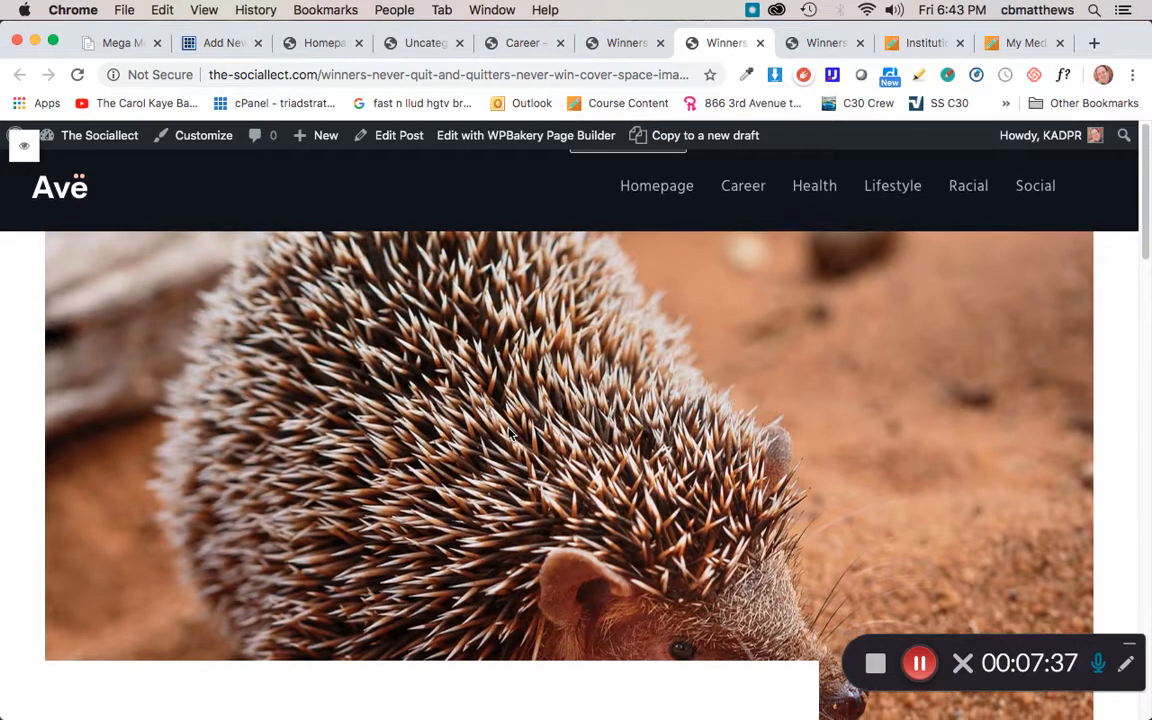
pyautogui.scroll(-2, 508, 432)
pyautogui.scroll(-2, 508, 432)
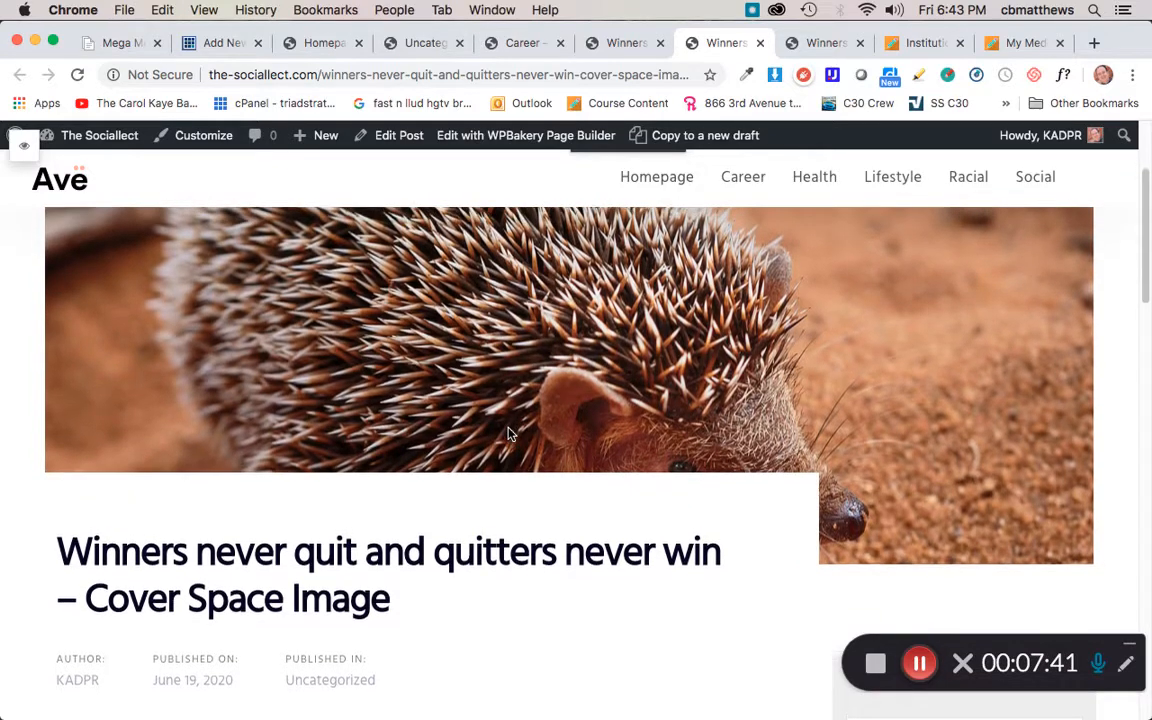
pyautogui.scroll(4, 508, 432)
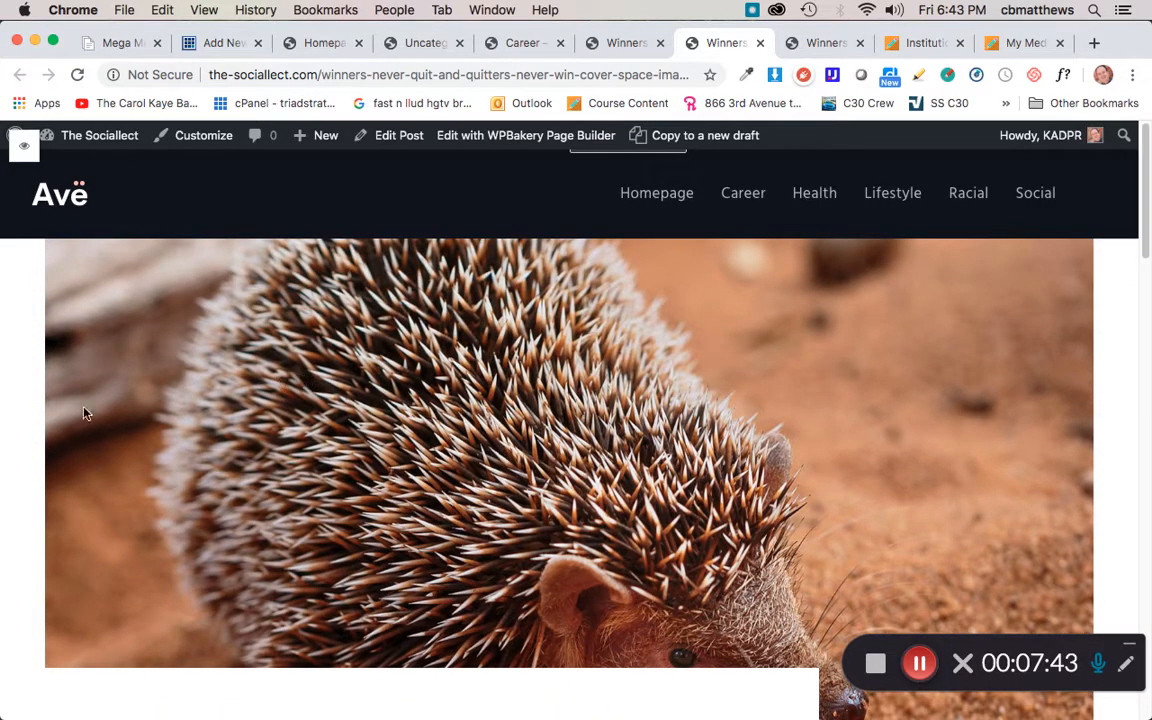
pyautogui.scroll(-10, 688, 455)
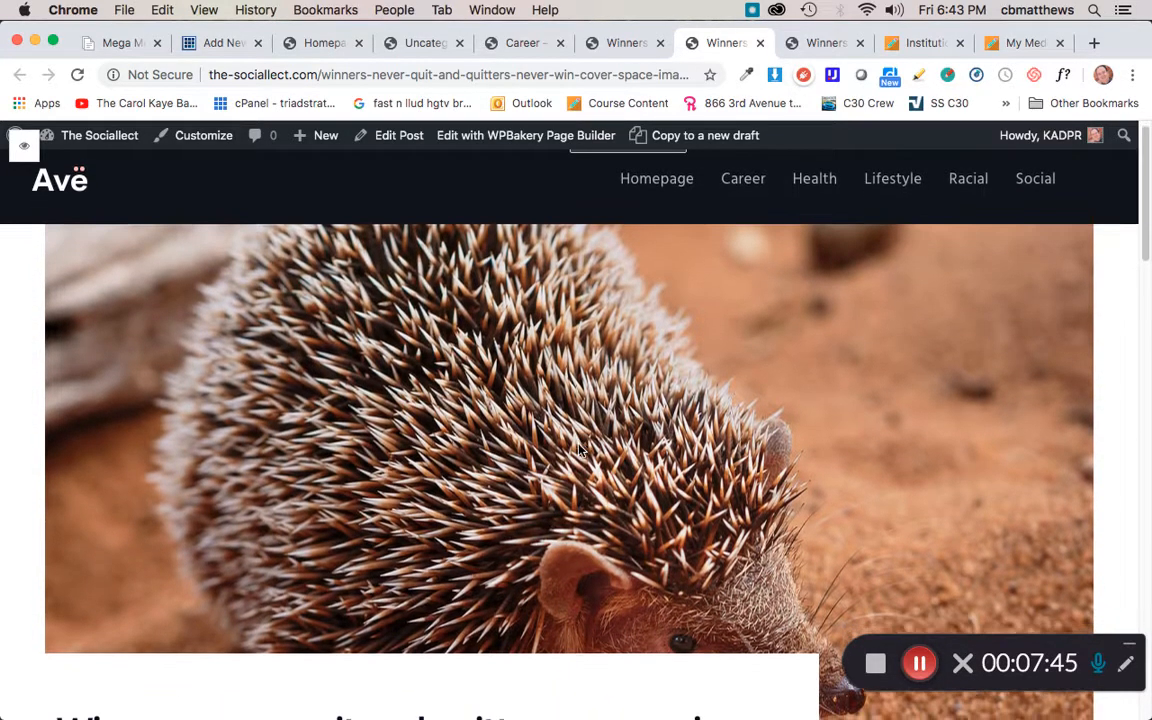
pyautogui.scroll(5, 753, 403)
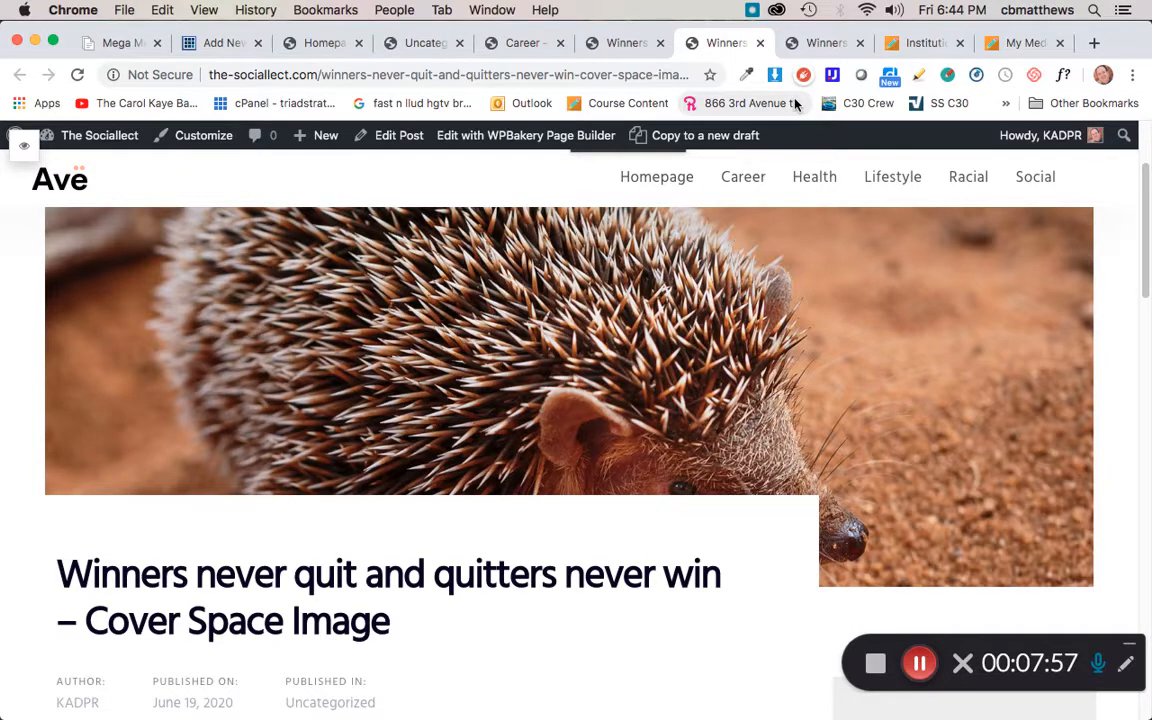
pyautogui.click(823, 40)
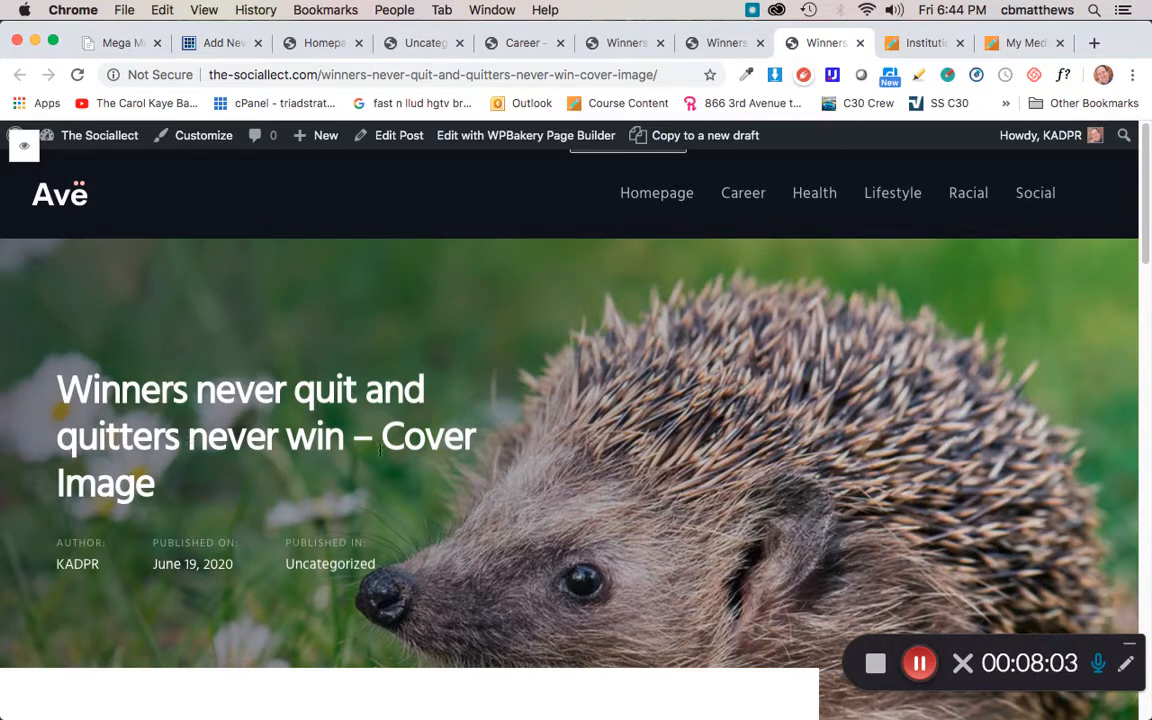
pyautogui.click(722, 44)
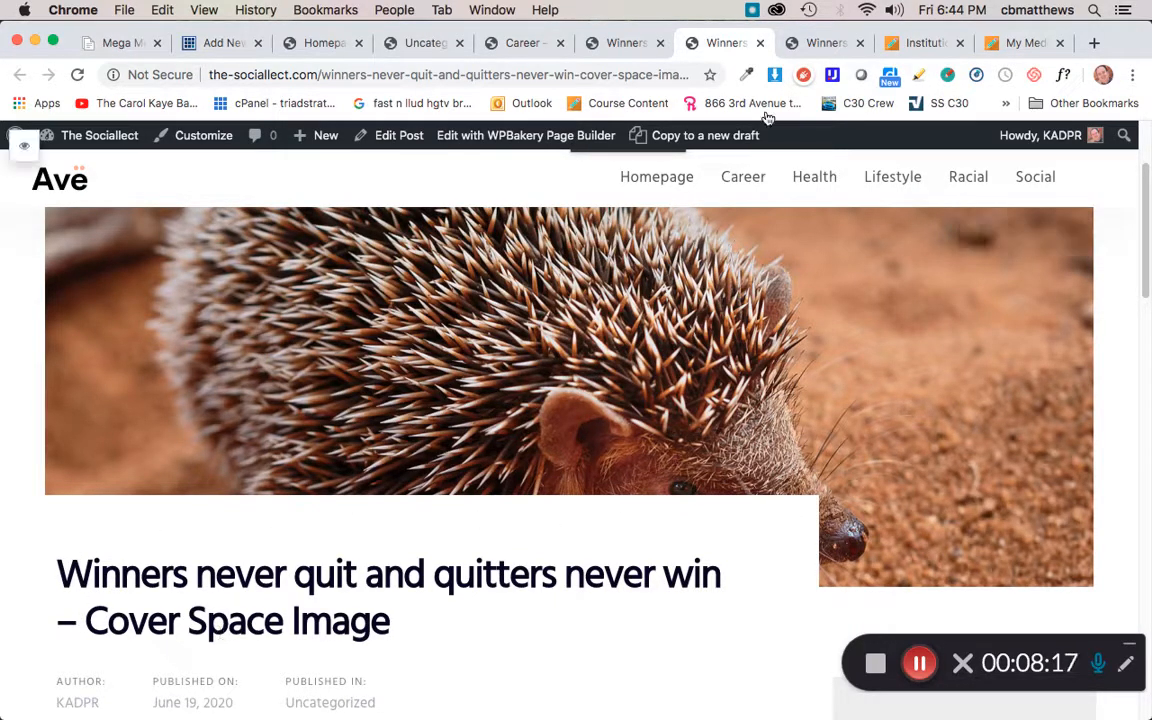
pyautogui.click(828, 50)
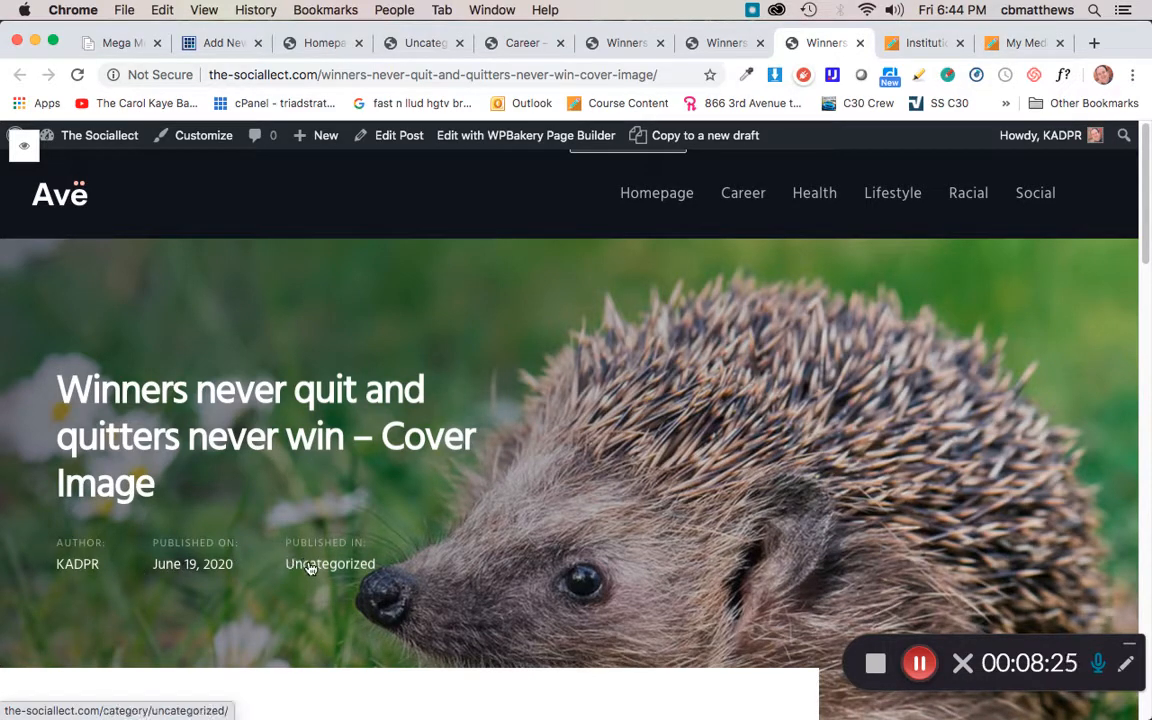
pyautogui.scroll(-5, 503, 502)
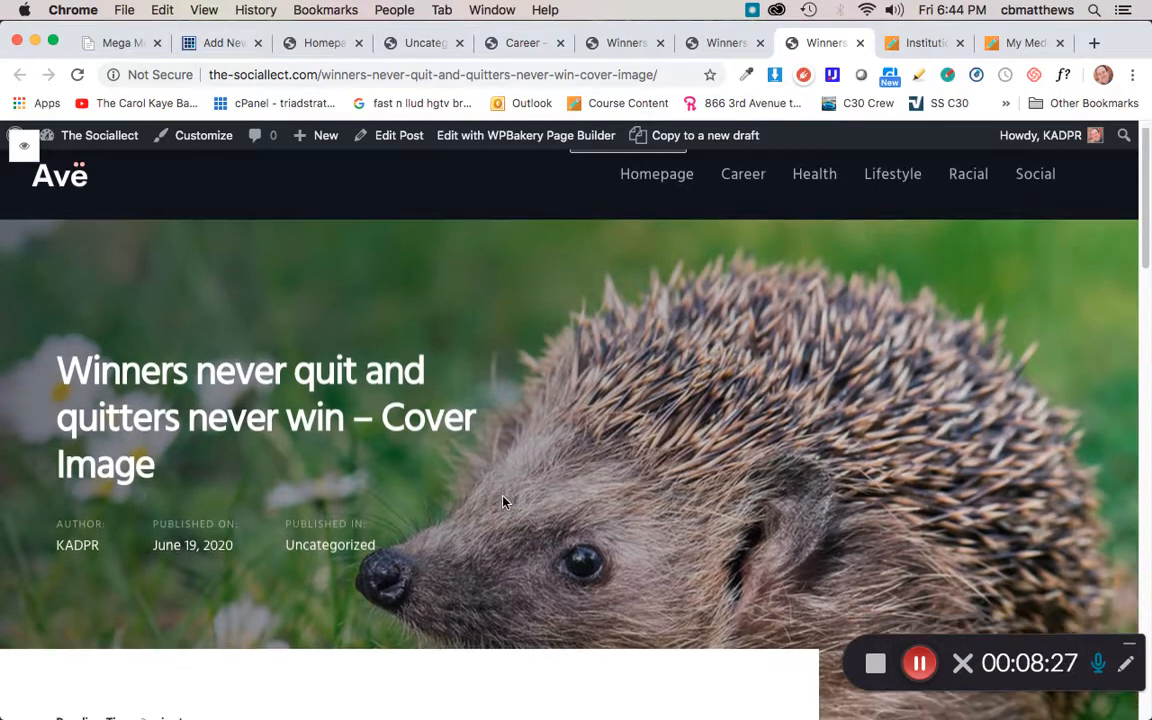
pyautogui.scroll(-3, 503, 502)
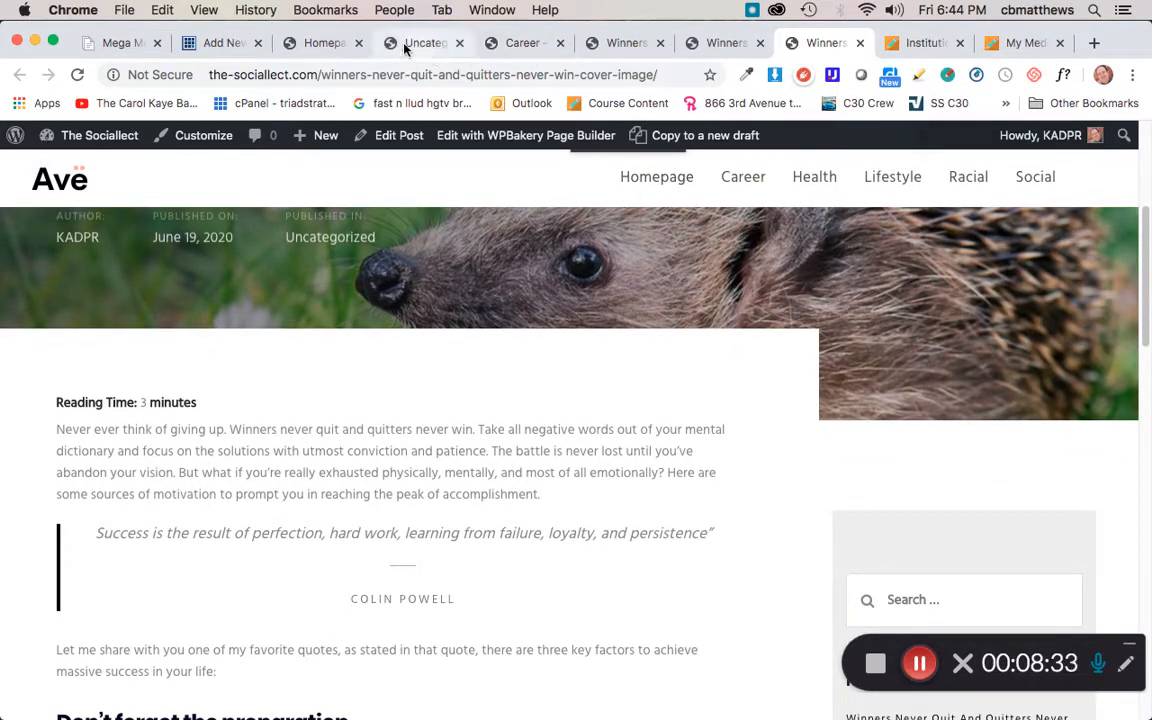
# Step: Back in the post editor, set the post Style option to Cover Spaced
pyautogui.click(226, 43)
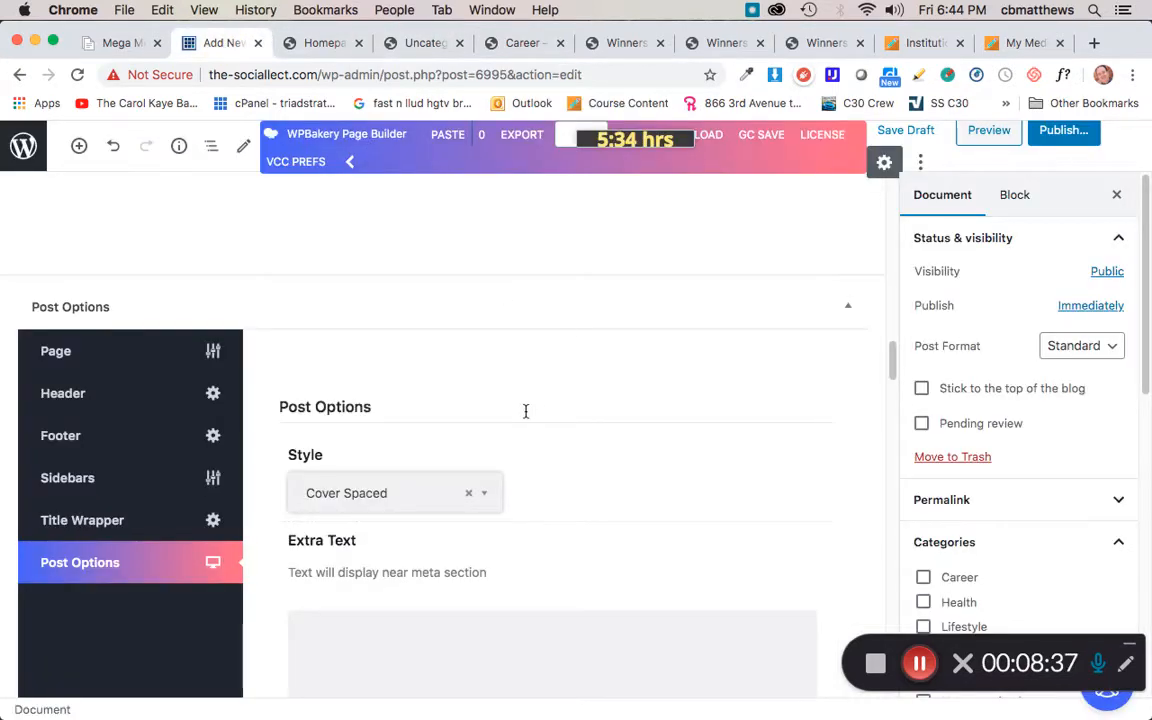
pyautogui.click(390, 497)
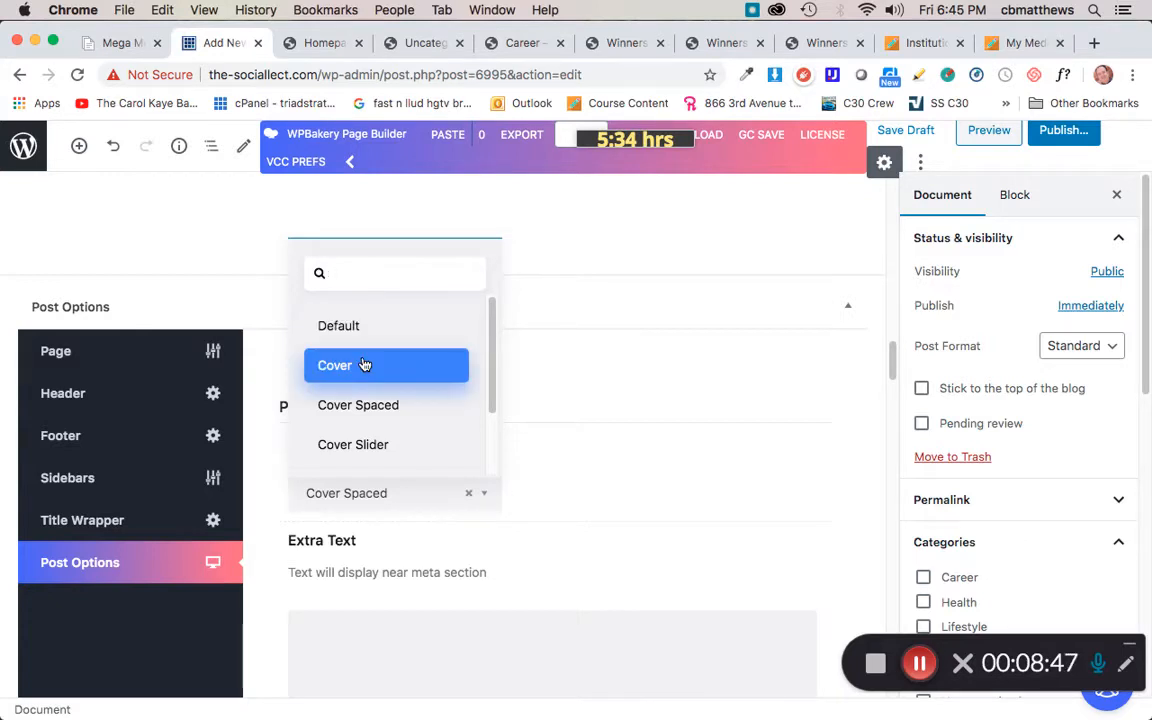
pyautogui.click(367, 406)
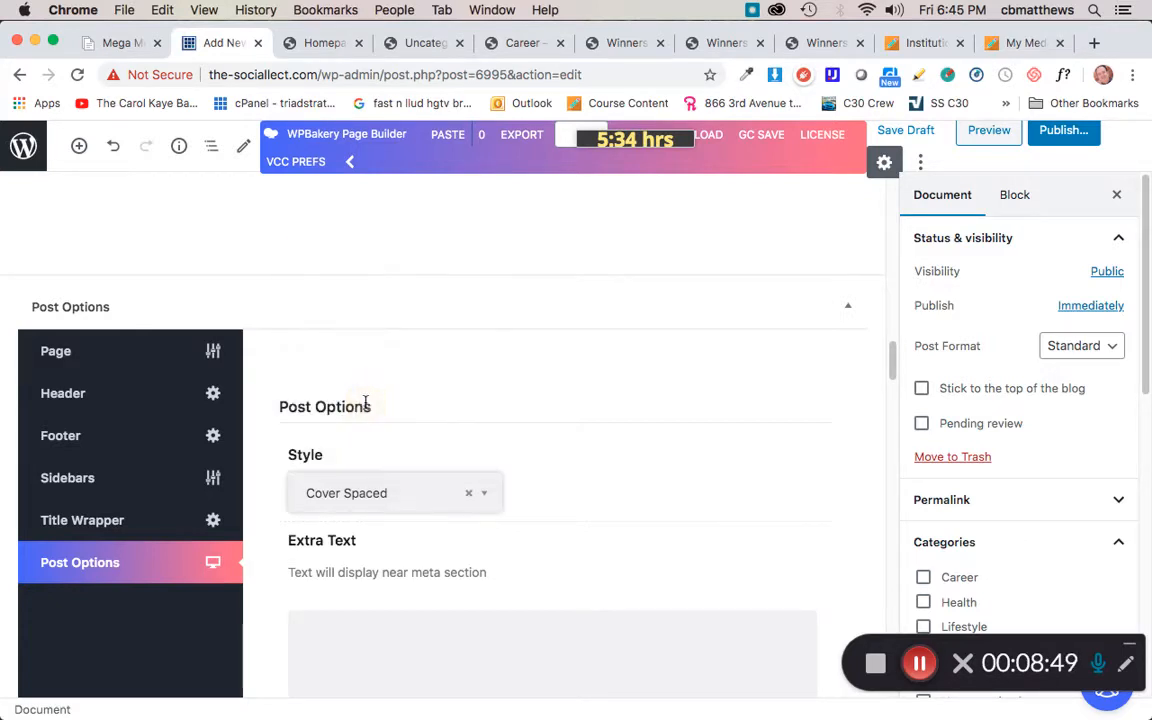
# Step: Set the post's Cover Image to hedgehog_brown.jpg chosen from the media library
pyautogui.scroll(-1, 586, 490)
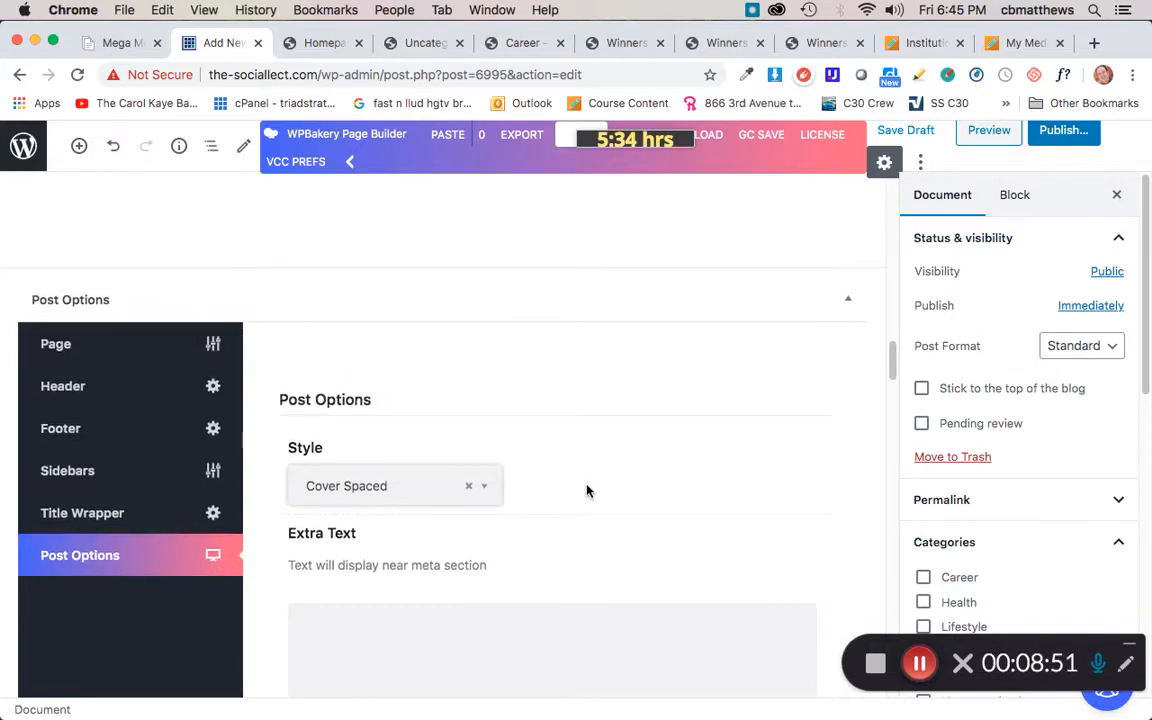
pyautogui.scroll(-2, 586, 490)
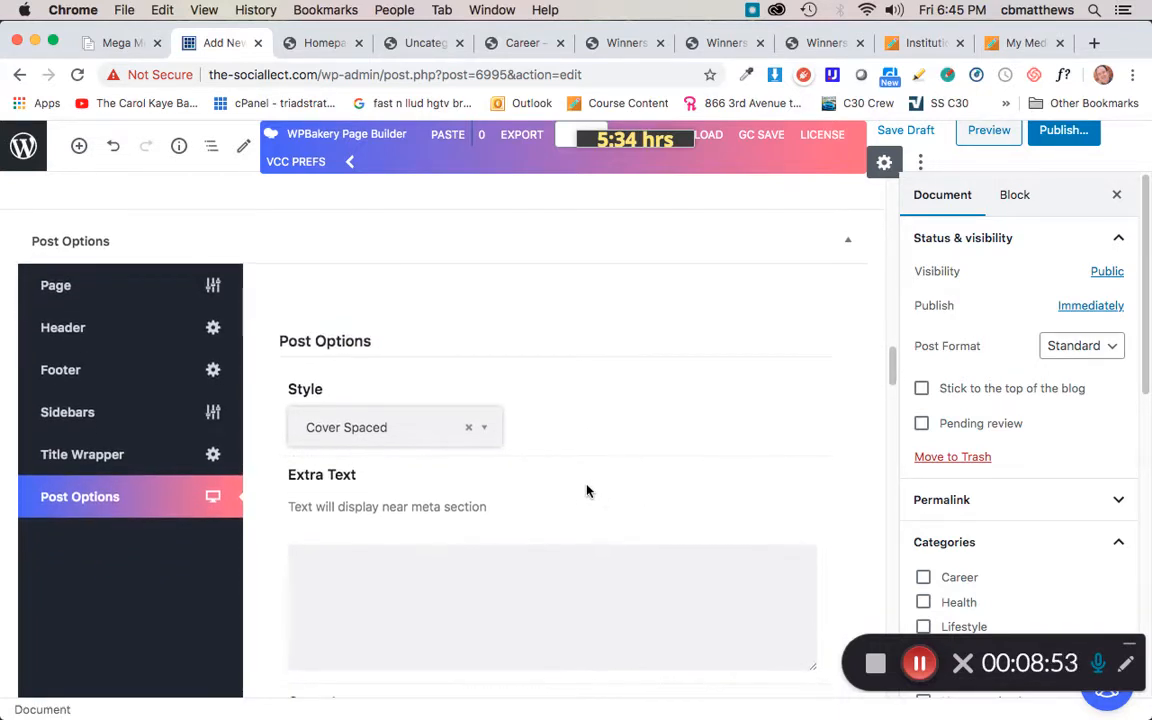
pyautogui.scroll(-5, 587, 490)
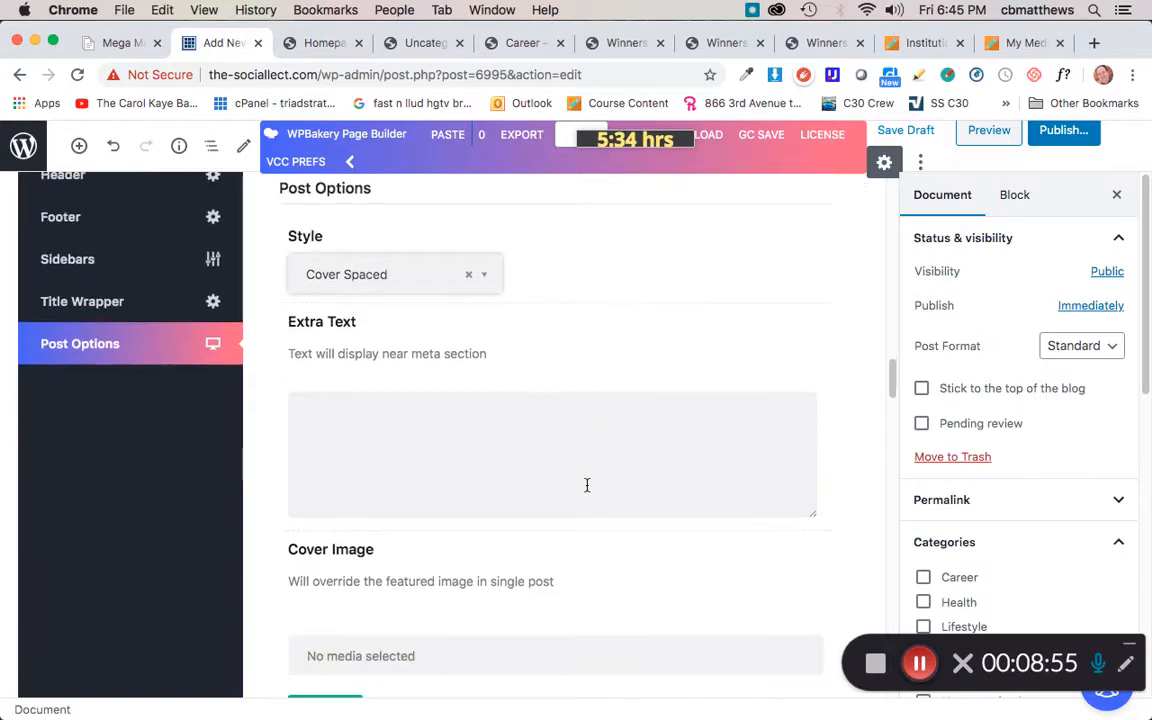
pyautogui.scroll(-2, 587, 490)
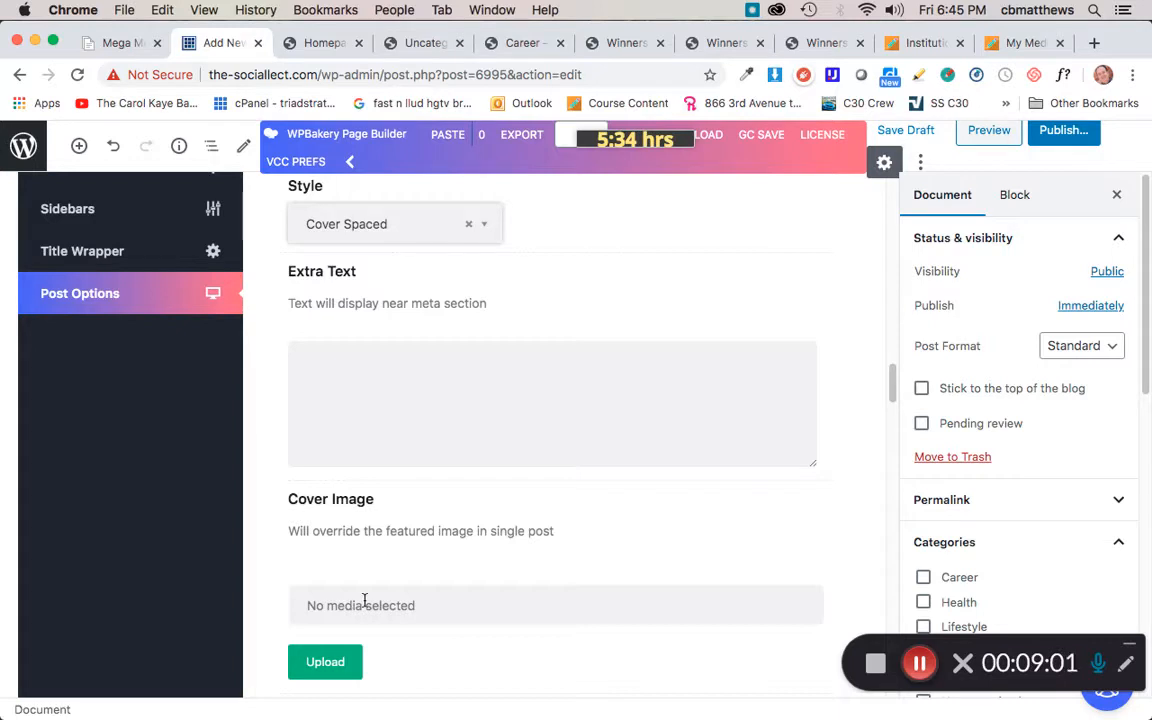
pyautogui.scroll(-2, 537, 570)
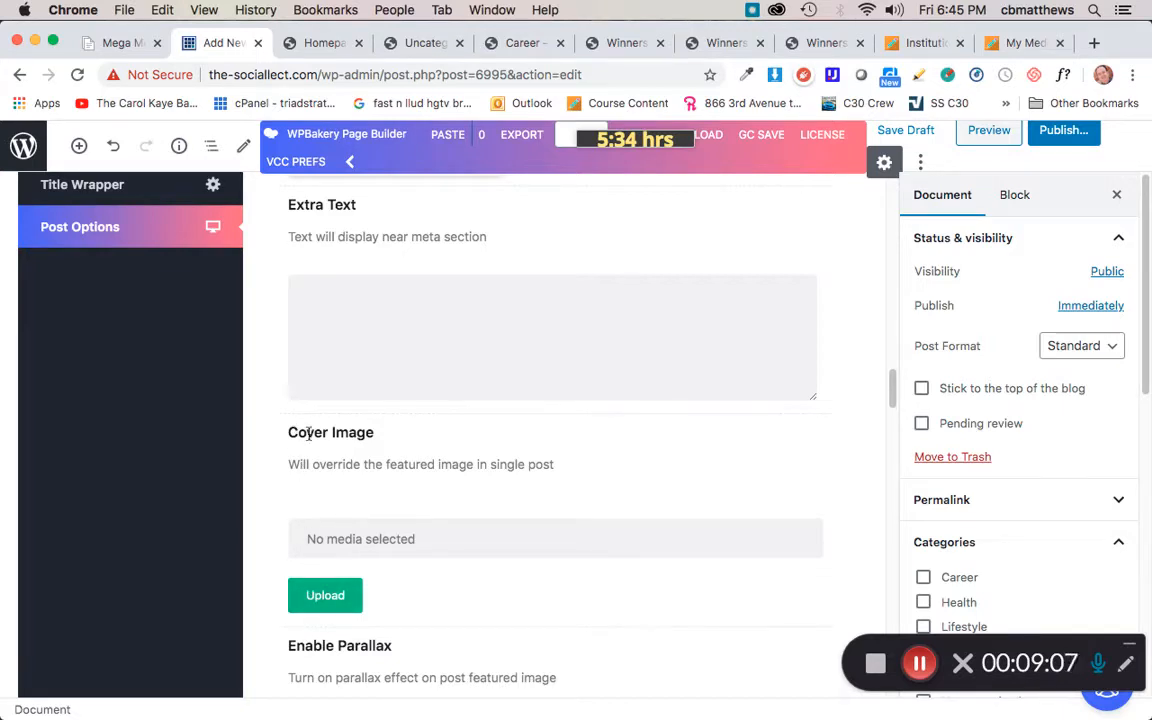
pyautogui.click(324, 596)
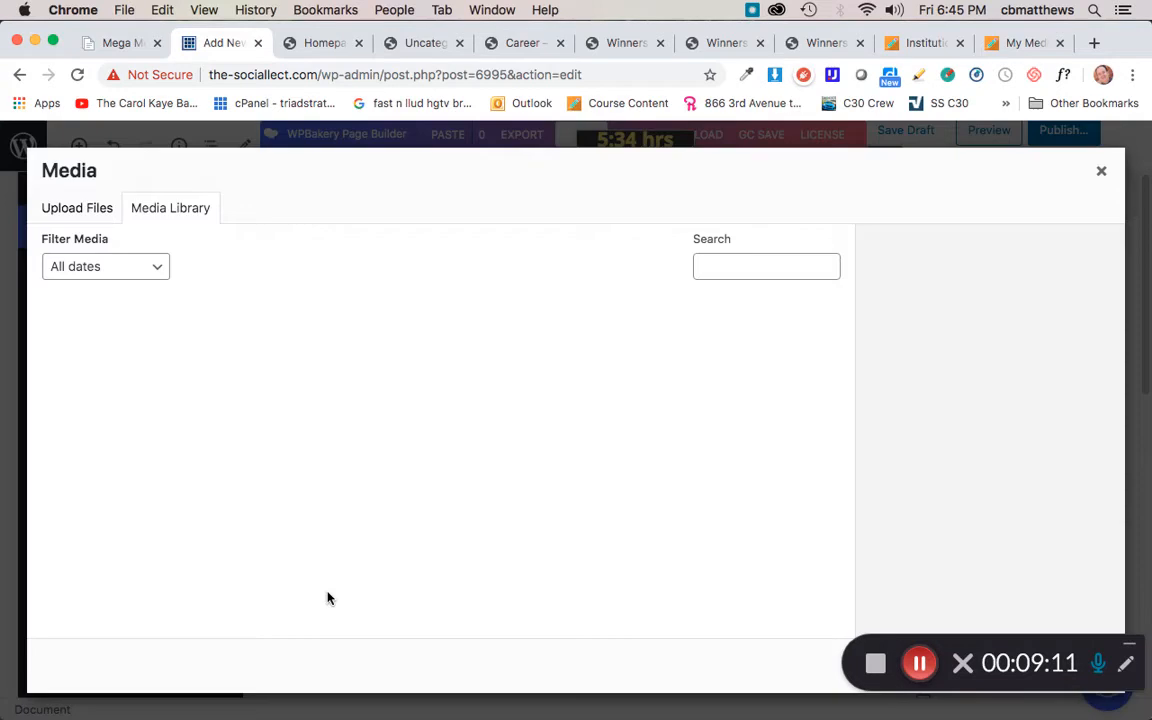
pyautogui.click(72, 210)
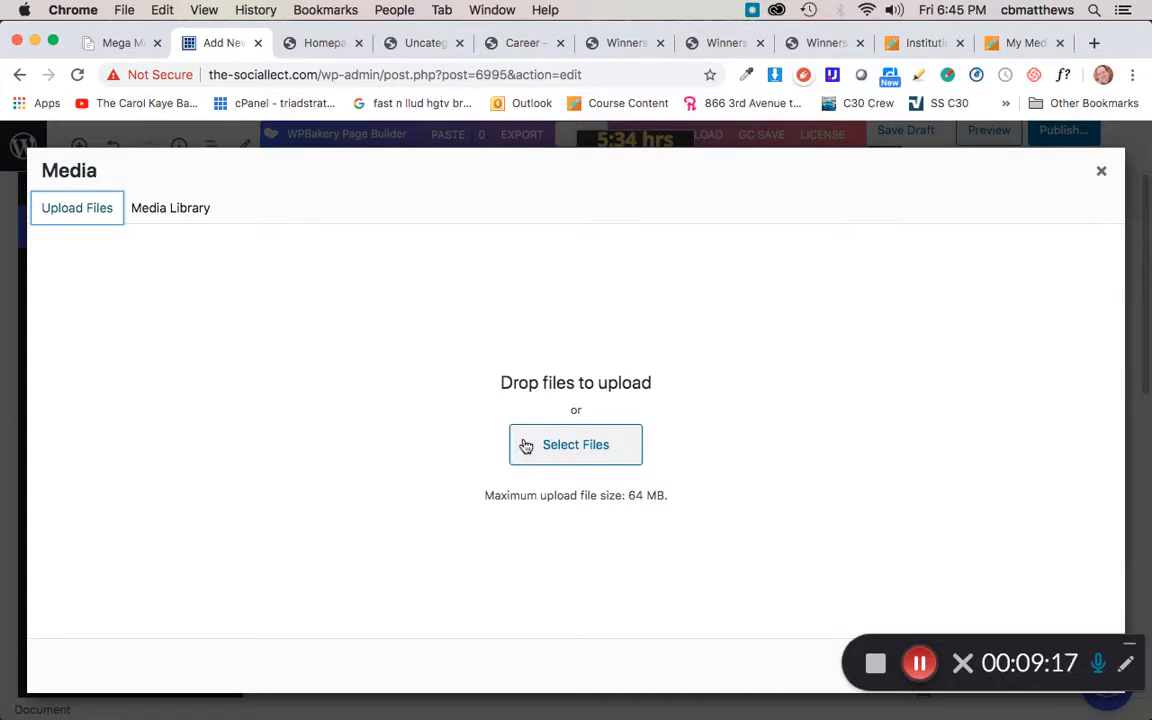
pyautogui.click(158, 206)
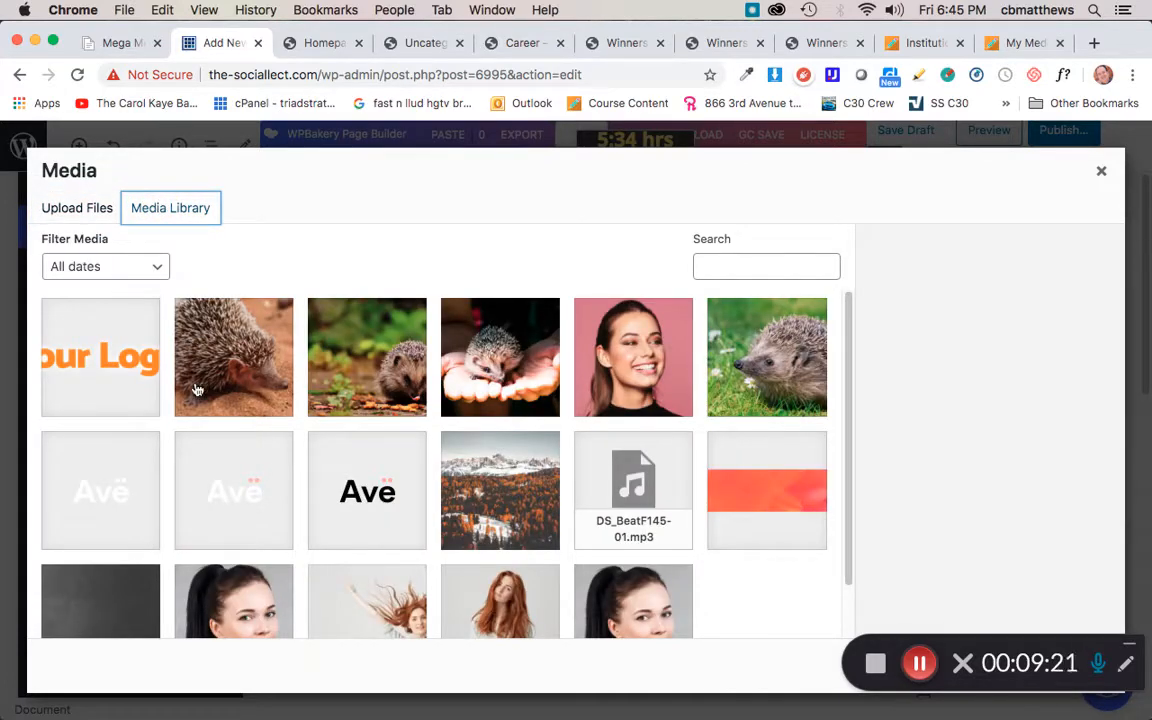
pyautogui.click(233, 364)
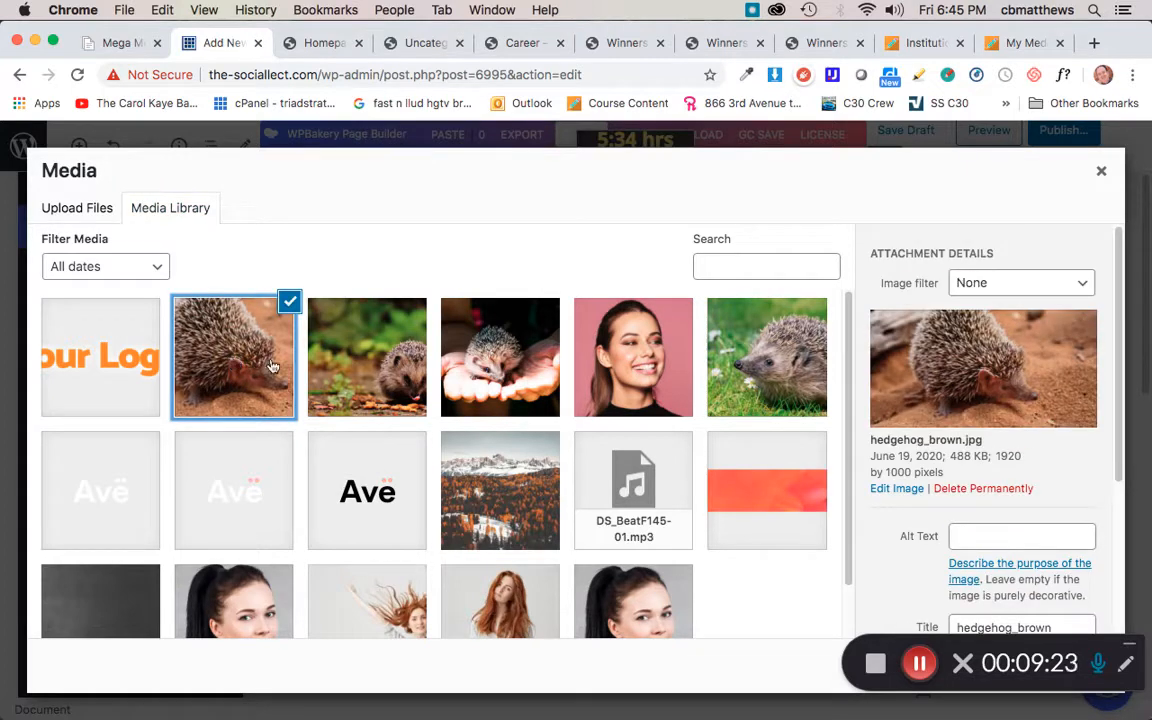
pyautogui.scroll(-1, 812, 414)
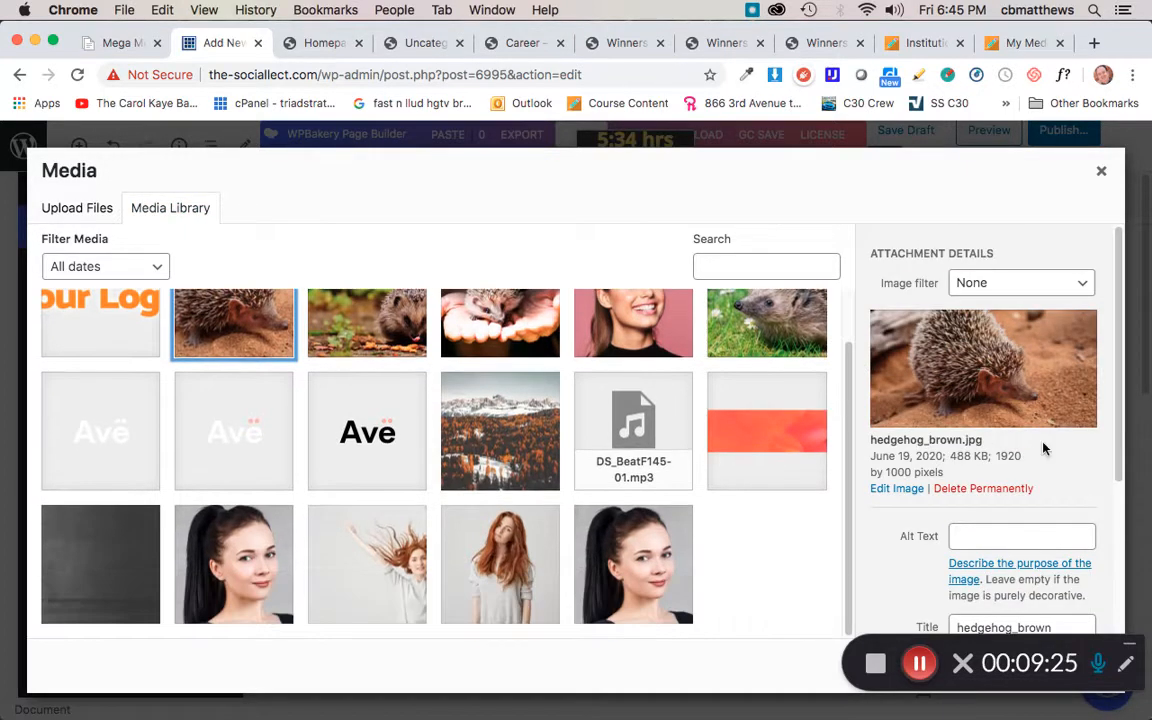
pyautogui.scroll(-5, 938, 397)
pyautogui.scroll(-1, 1043, 442)
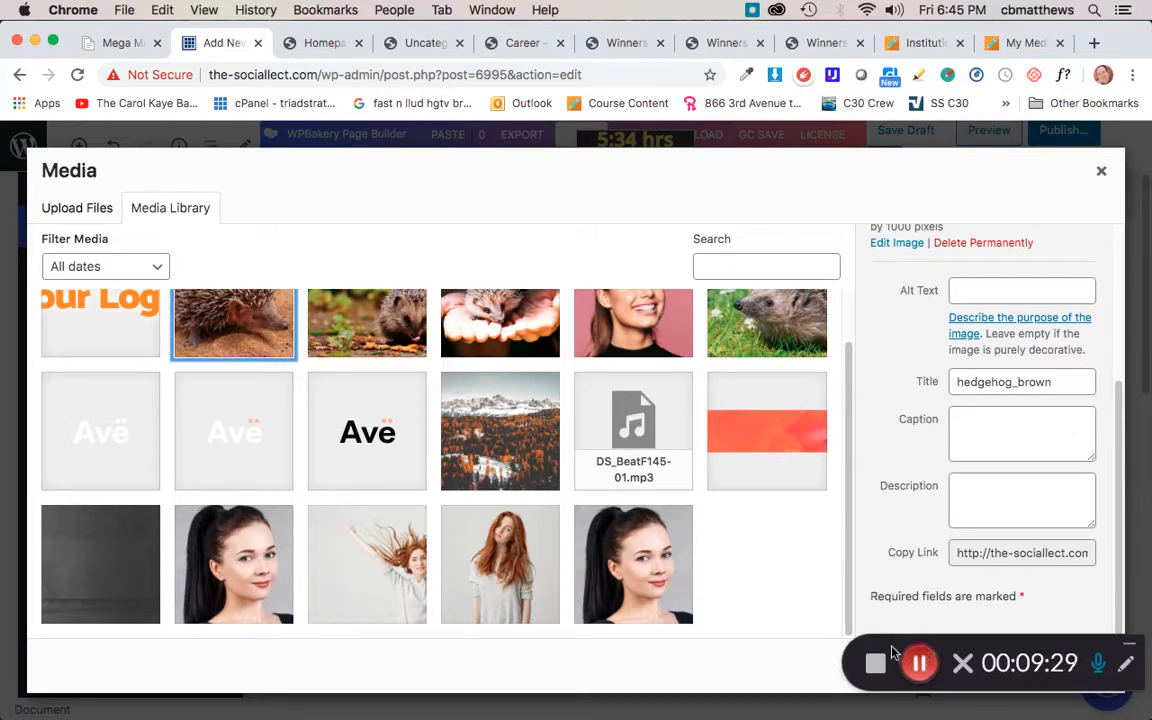
pyautogui.moveTo(893, 645); pyautogui.dragTo(758, 668)
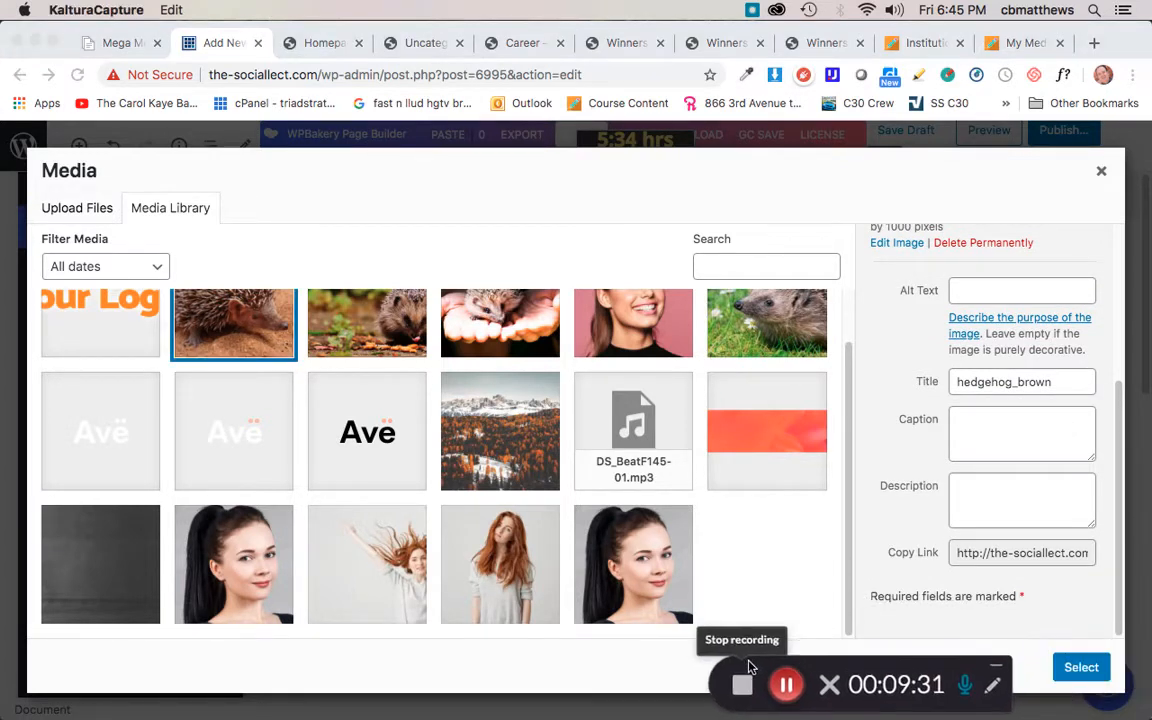
pyautogui.click(1083, 669)
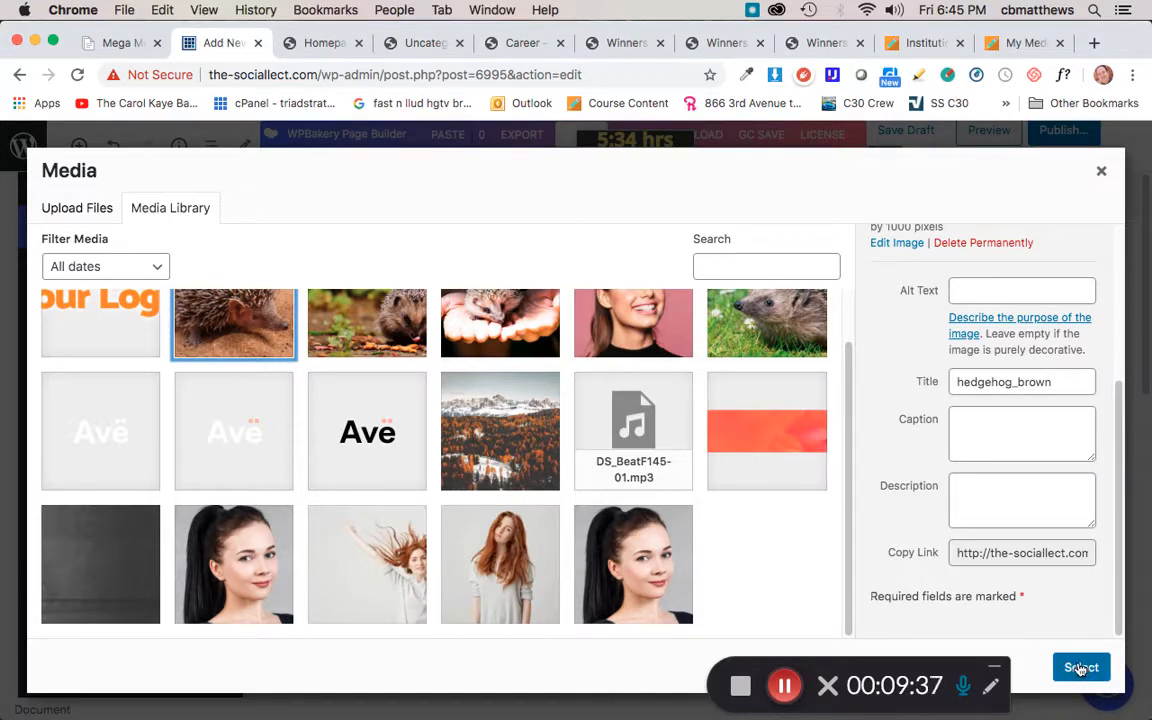
pyautogui.click(1080, 668)
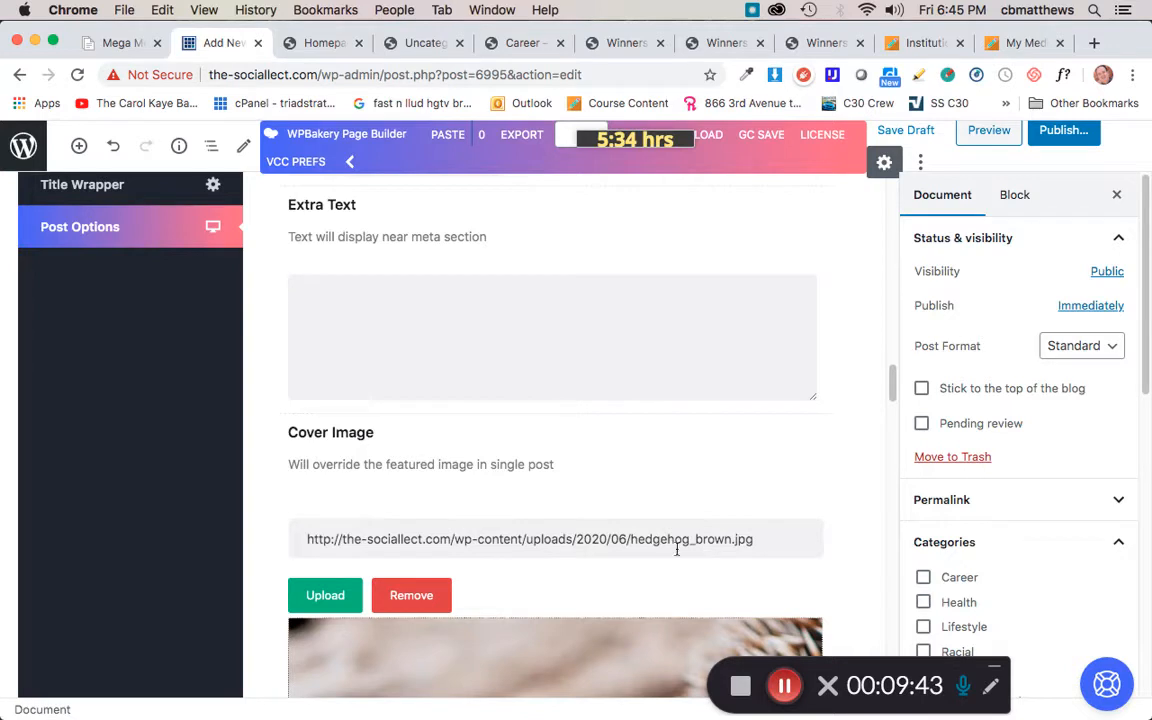
# Step: Set the post's featured image to the same hedgehog_brown.jpg from the media library
pyautogui.scroll(-5, 589, 573)
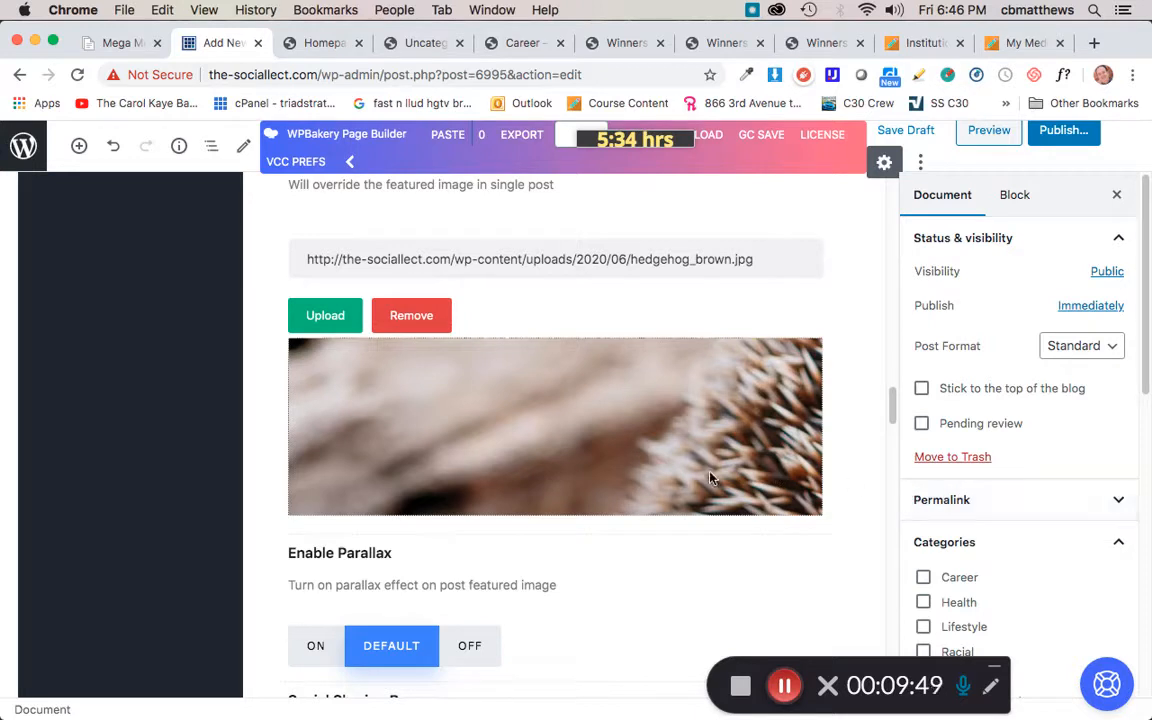
pyautogui.scroll(-3, 1010, 492)
pyautogui.scroll(-8, 1010, 492)
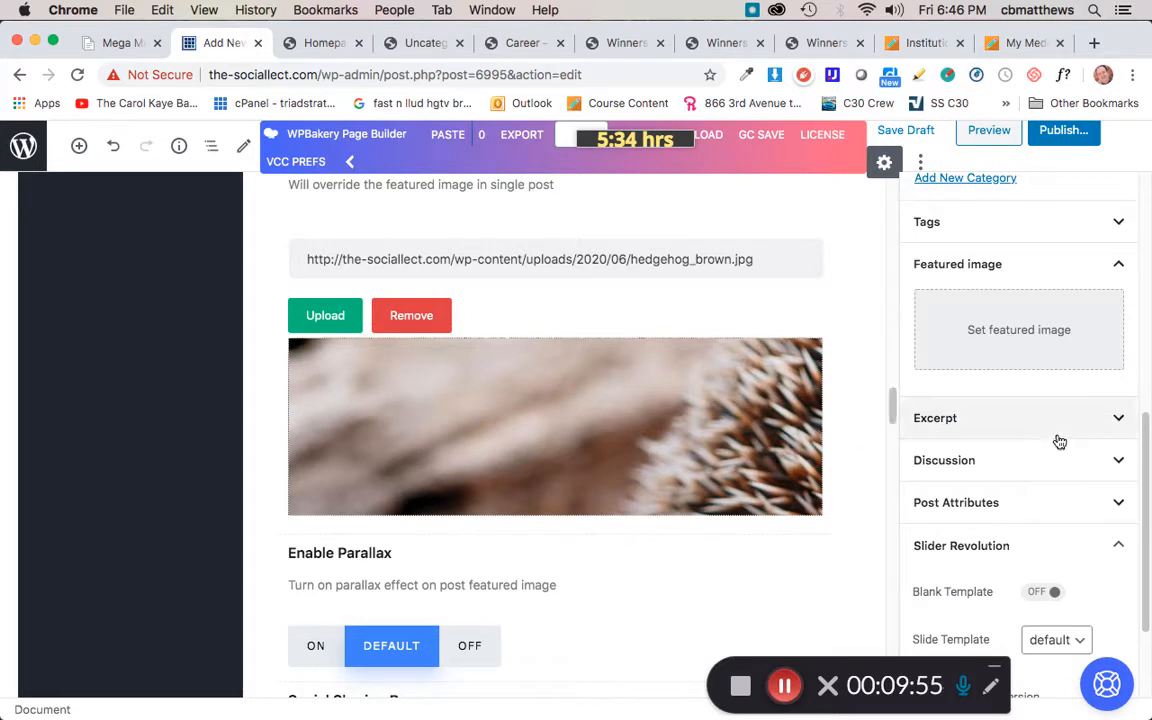
pyautogui.scroll(-3, 1031, 491)
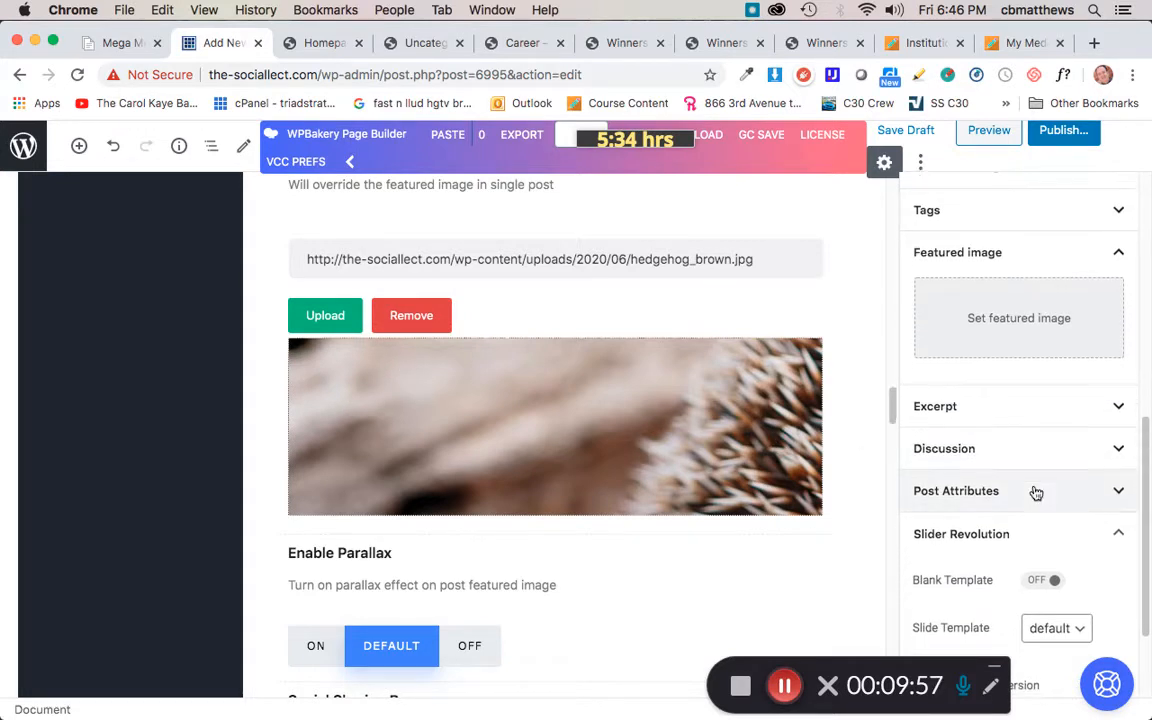
pyautogui.scroll(5, 1031, 489)
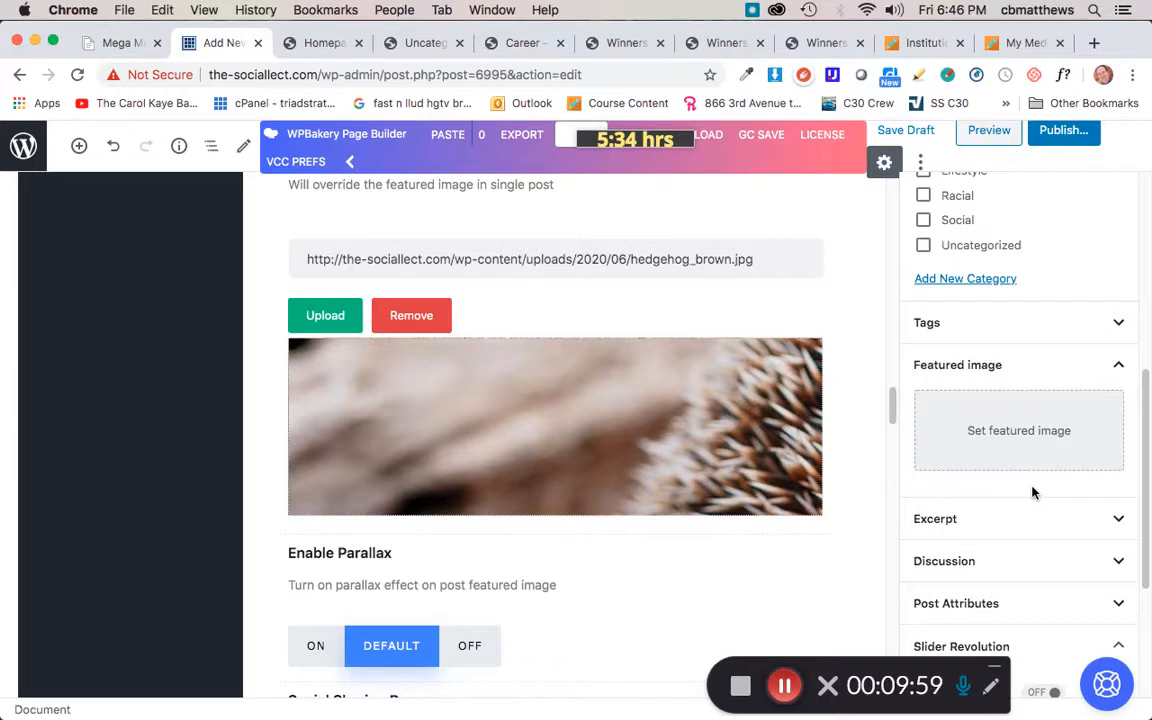
pyautogui.click(1083, 378)
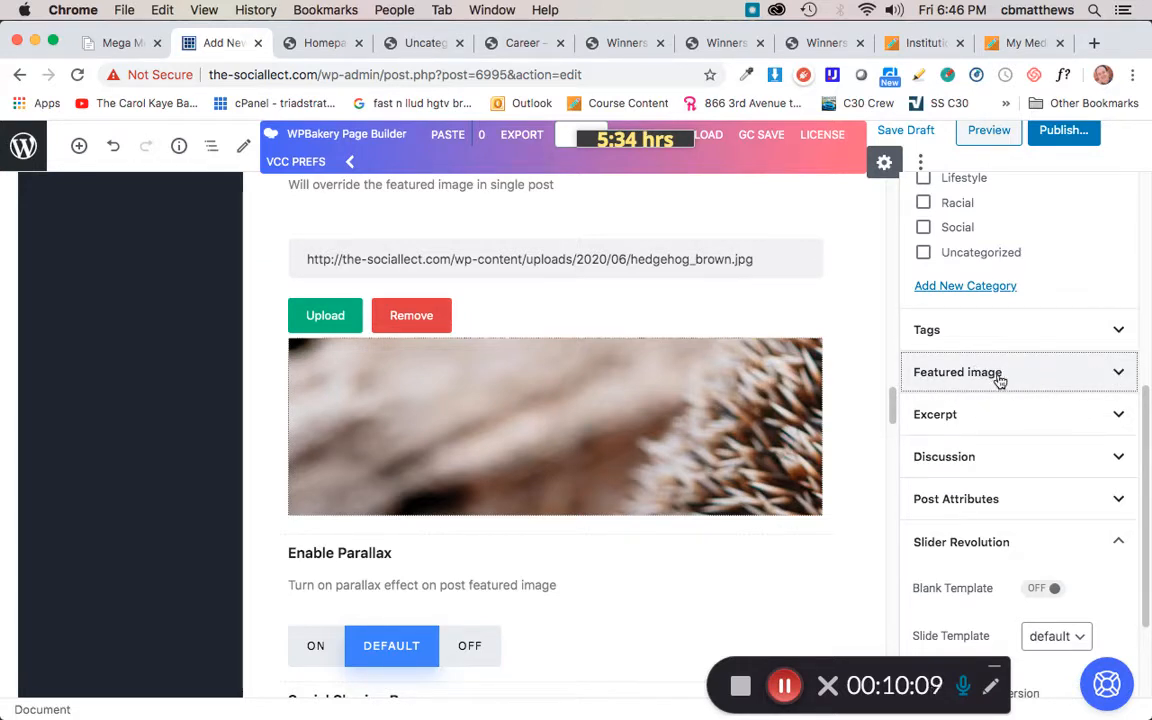
pyautogui.click(1112, 375)
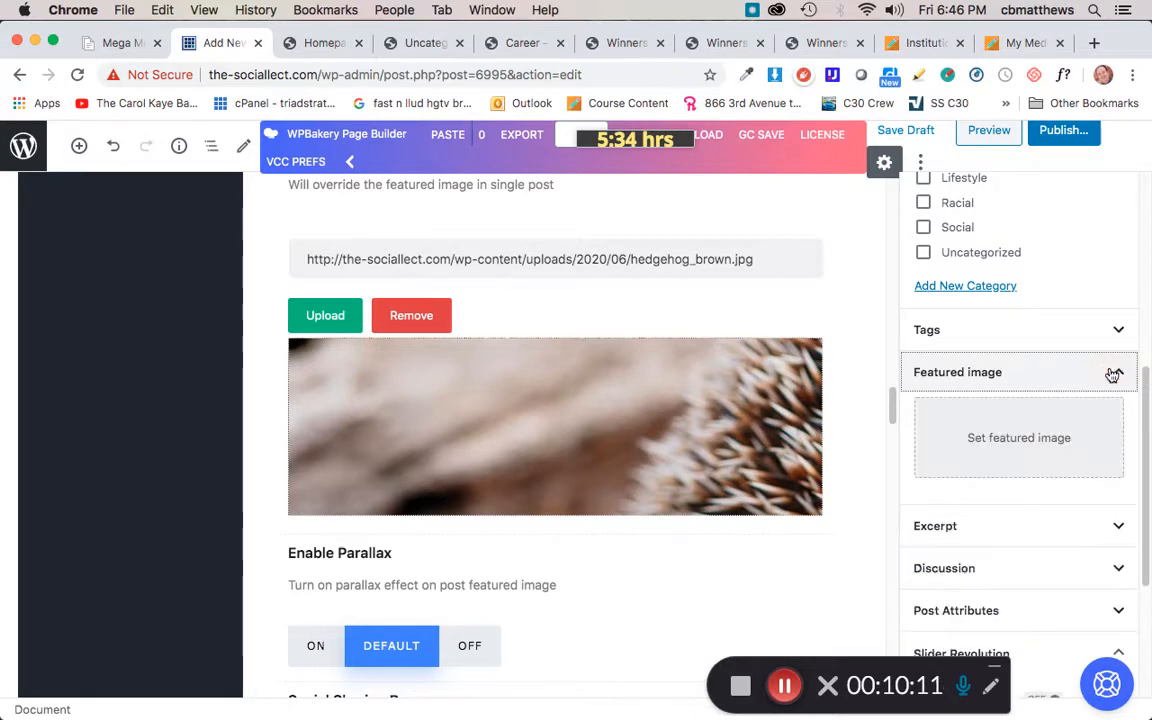
pyautogui.click(1007, 443)
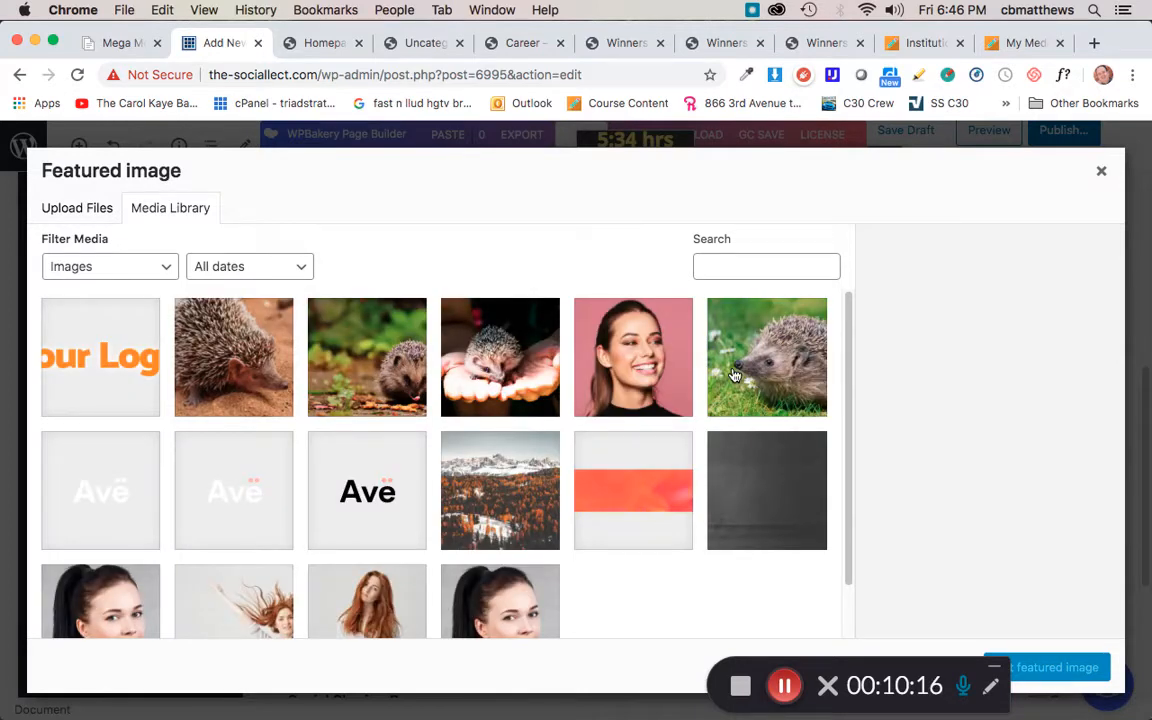
pyautogui.click(229, 360)
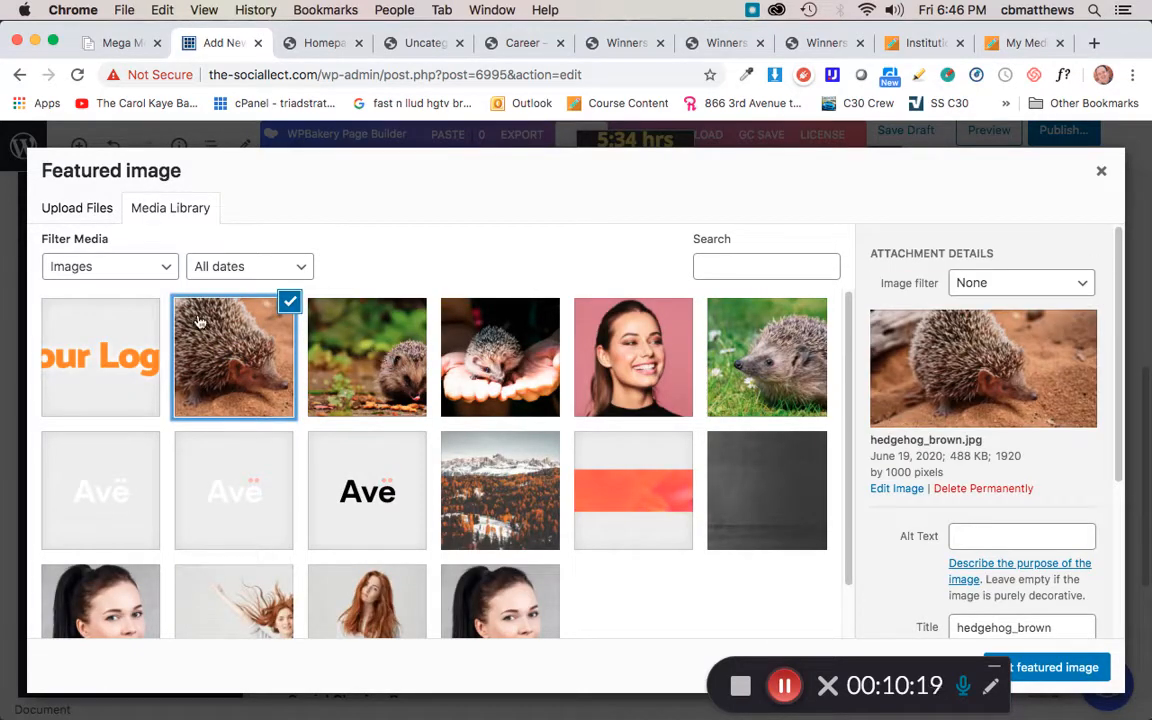
pyautogui.click(1060, 669)
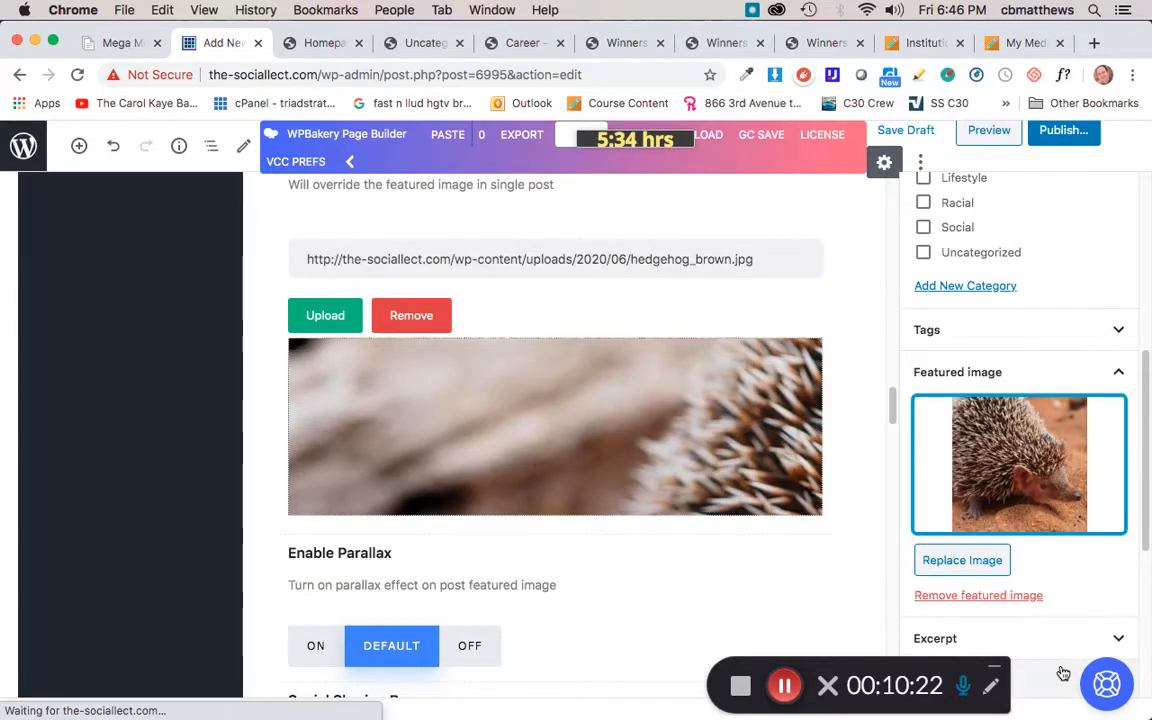
# Step: Assign the post to the Uncategorized category in the document settings
pyautogui.scroll(5, 1013, 378)
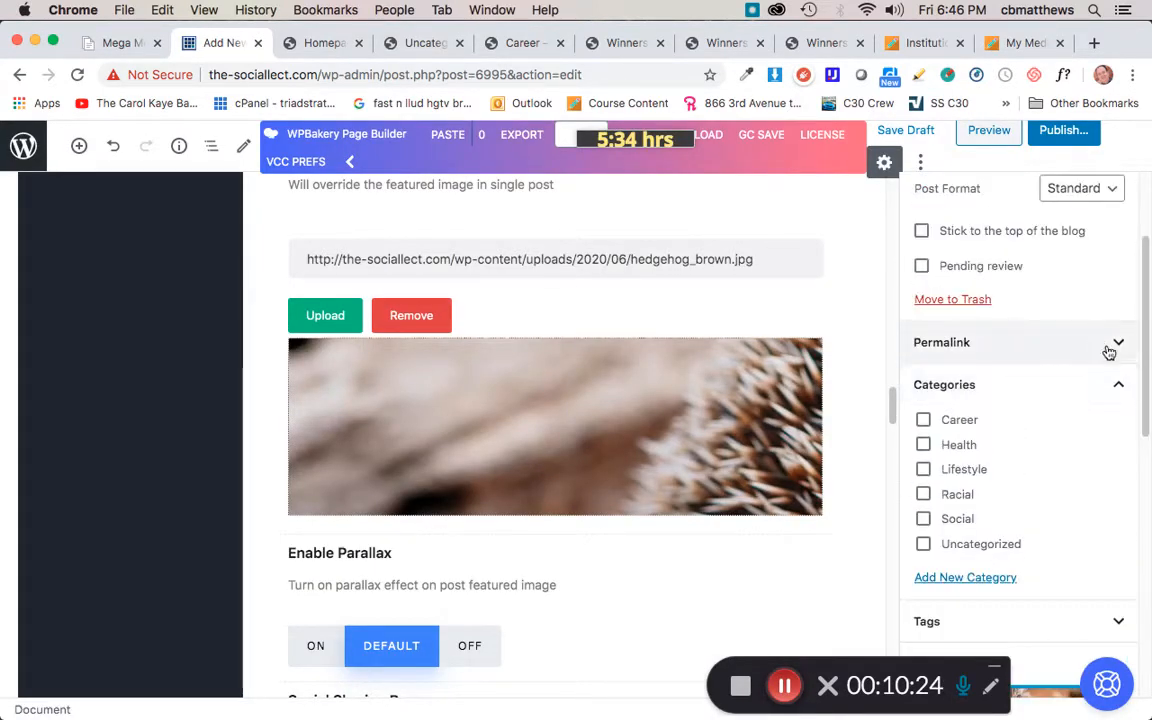
pyautogui.click(1097, 386)
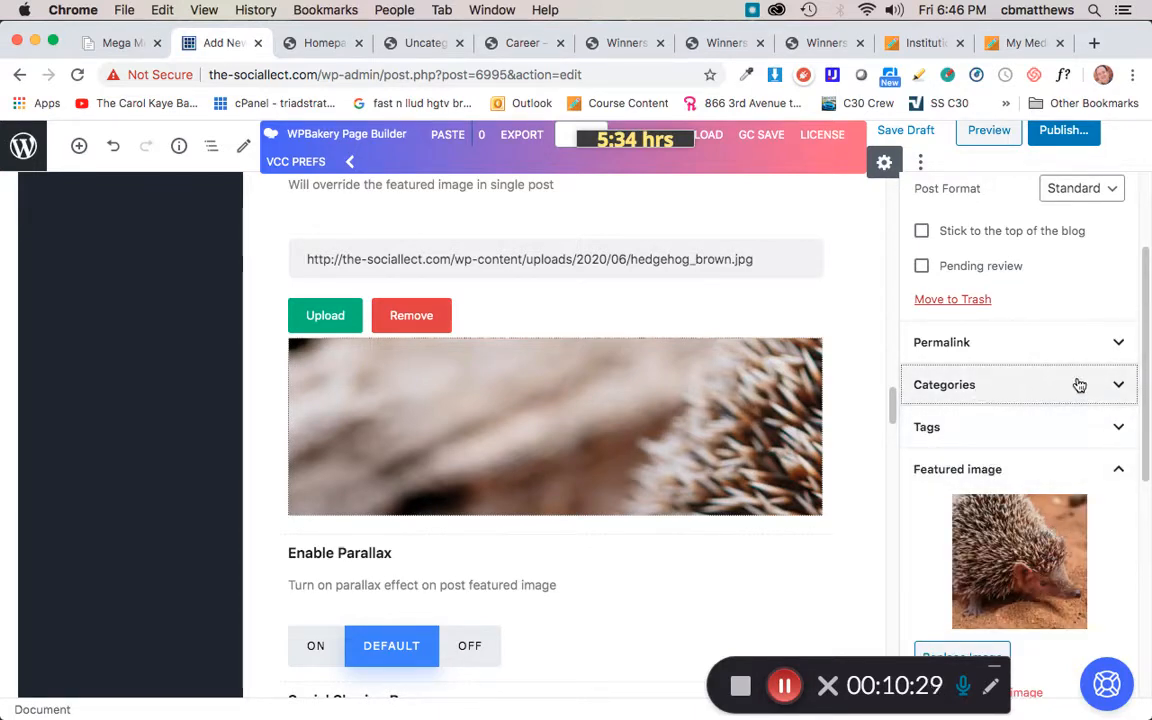
pyautogui.click(1118, 388)
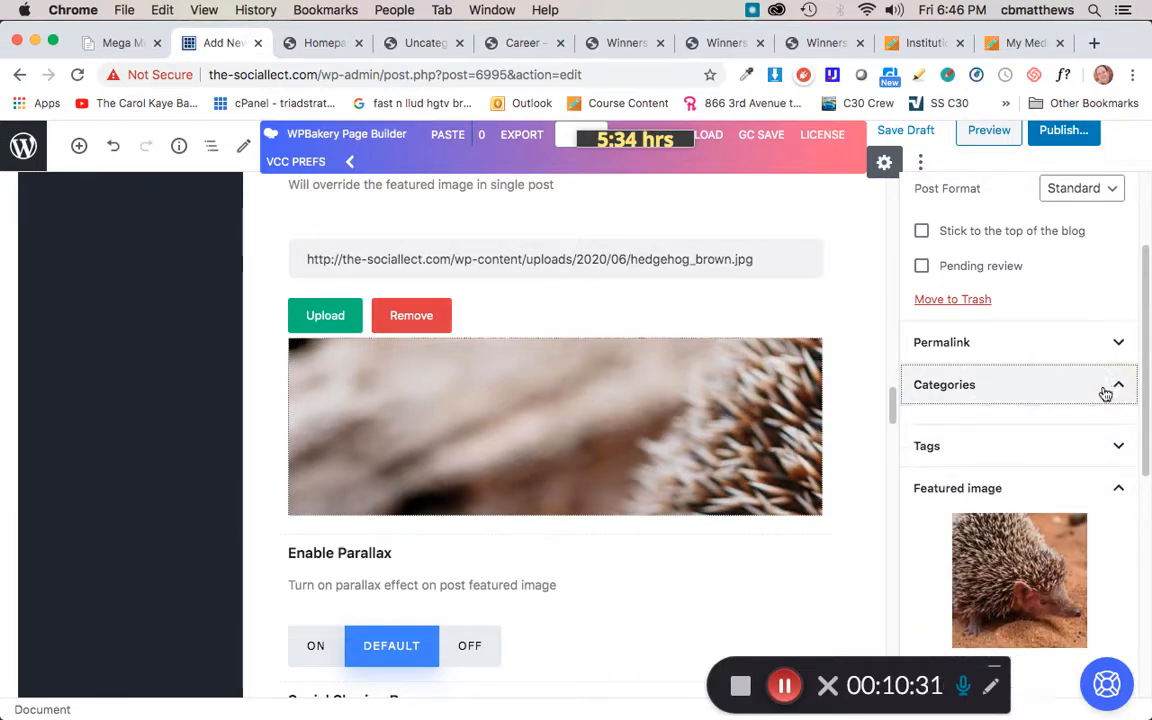
pyautogui.scroll(2, 1025, 453)
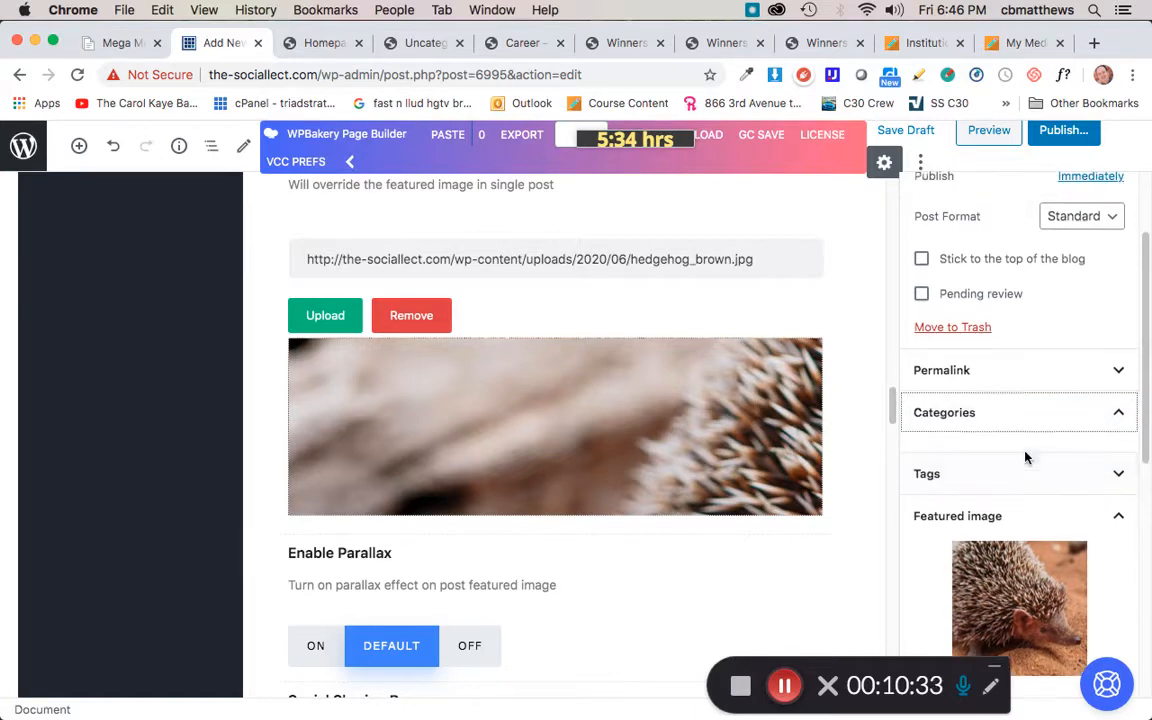
pyautogui.scroll(-1, 1025, 458)
pyautogui.click(1118, 430)
pyautogui.click(1118, 430)
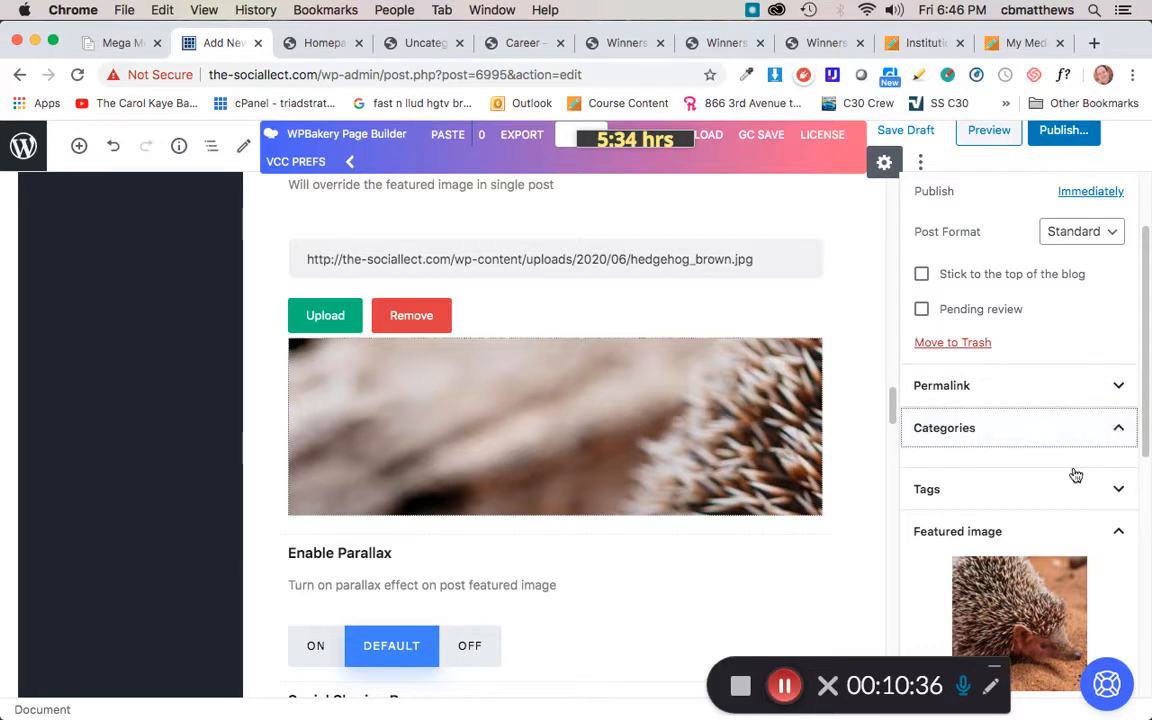
pyautogui.scroll(-1, 1059, 479)
pyautogui.scroll(-2, 1059, 479)
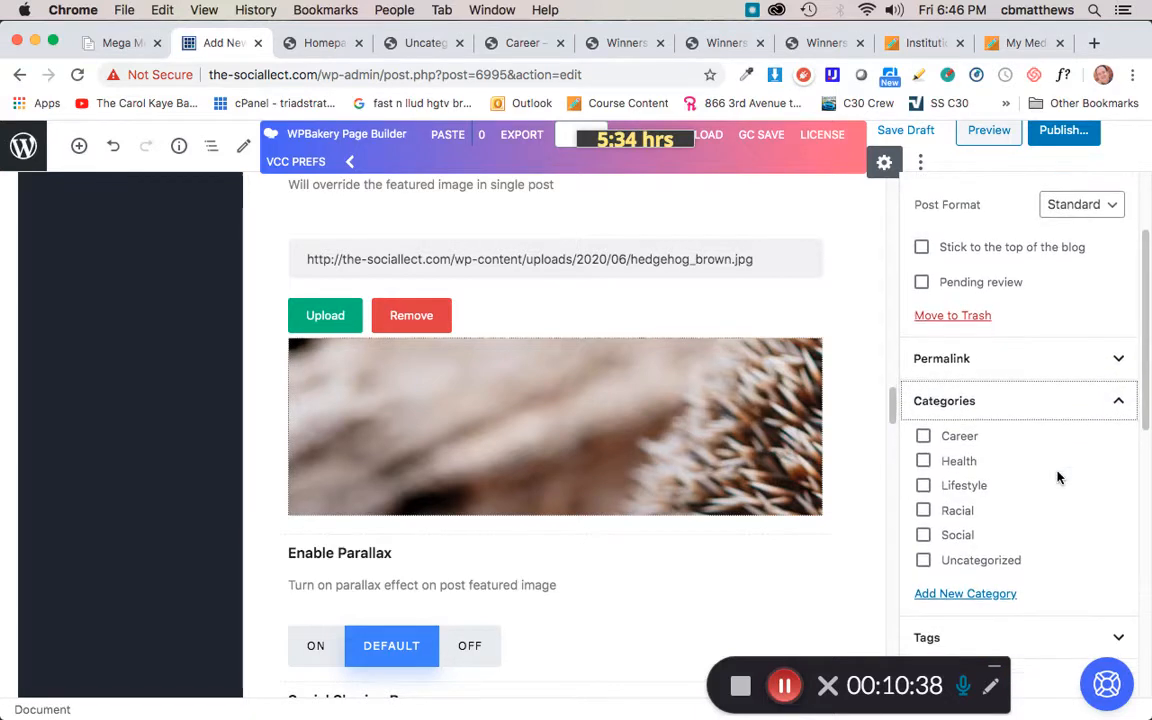
pyautogui.click(924, 562)
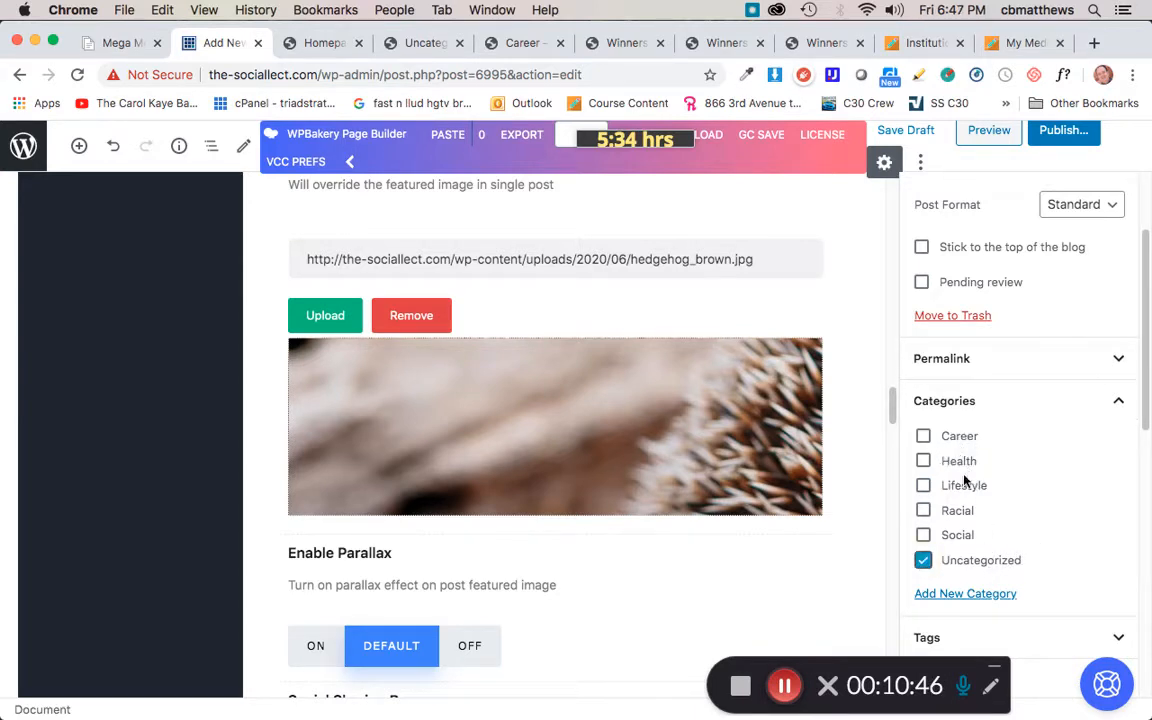
# Step: Return to the top of the post and select its title block
pyautogui.scroll(2, 1003, 473)
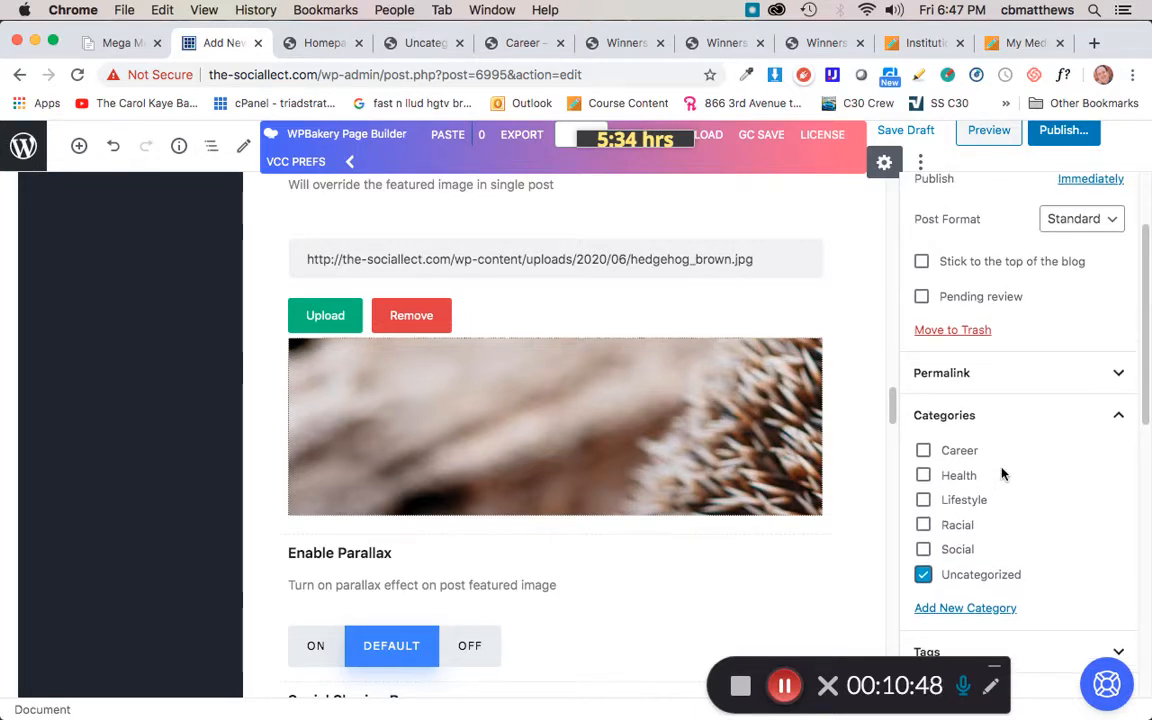
pyautogui.scroll(5, 1003, 473)
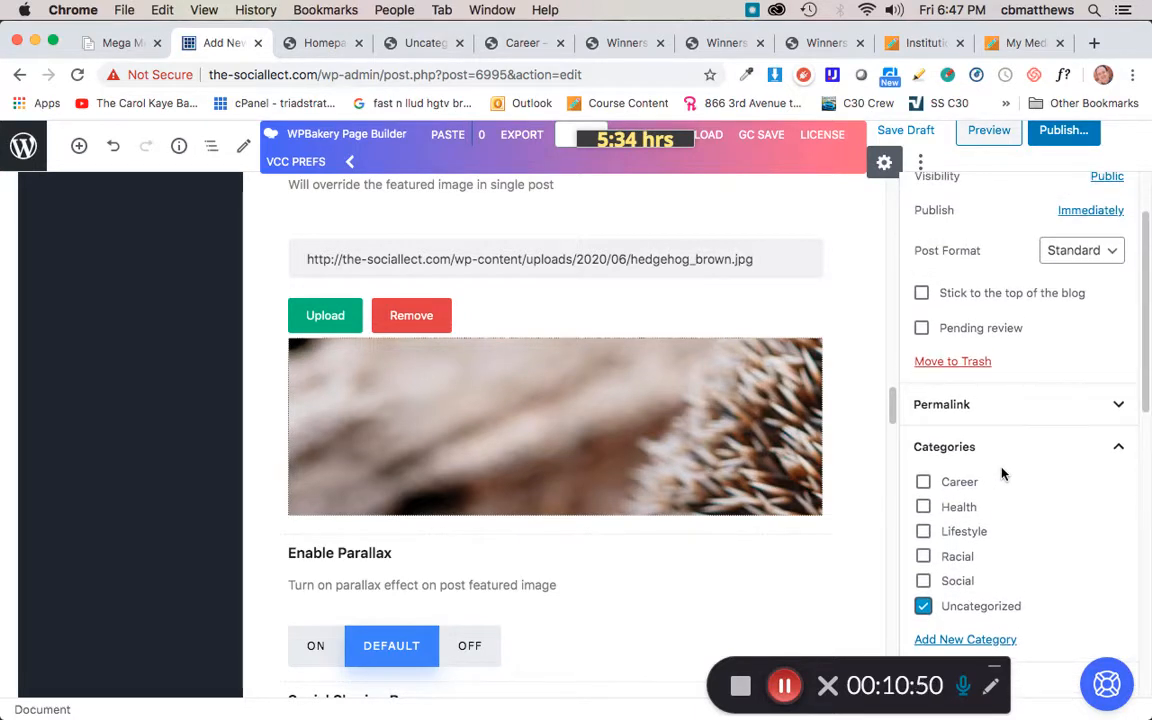
pyautogui.scroll(15, 830, 376)
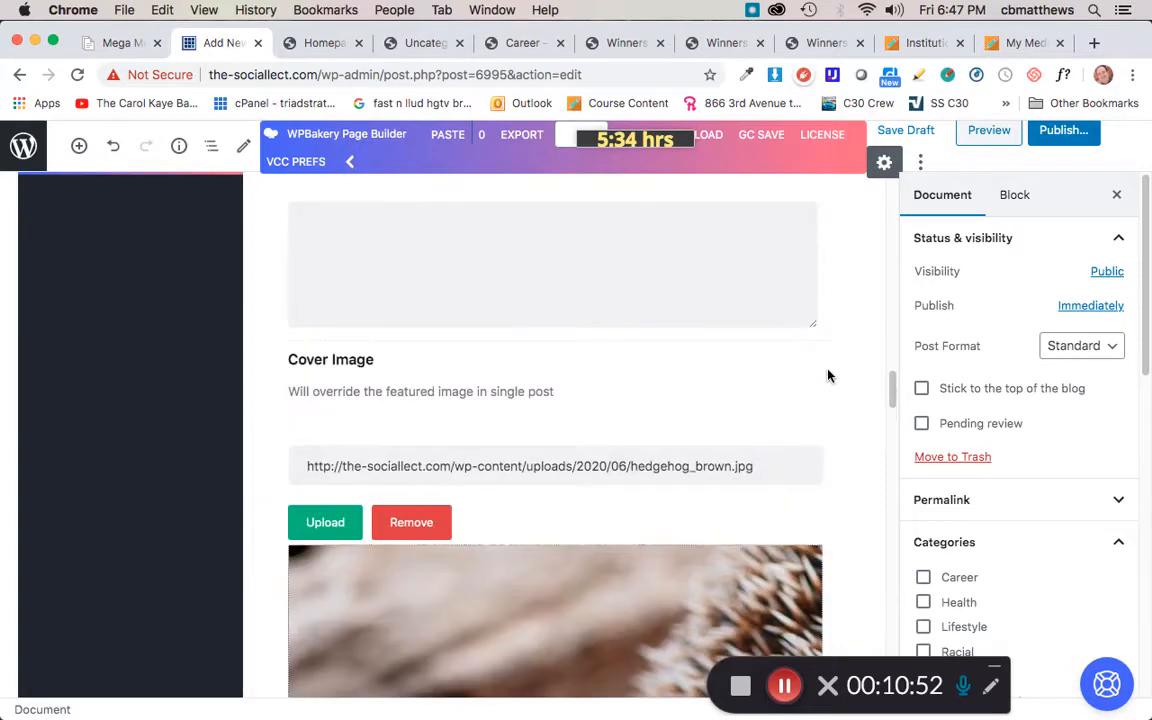
pyautogui.scroll(2, 823, 376)
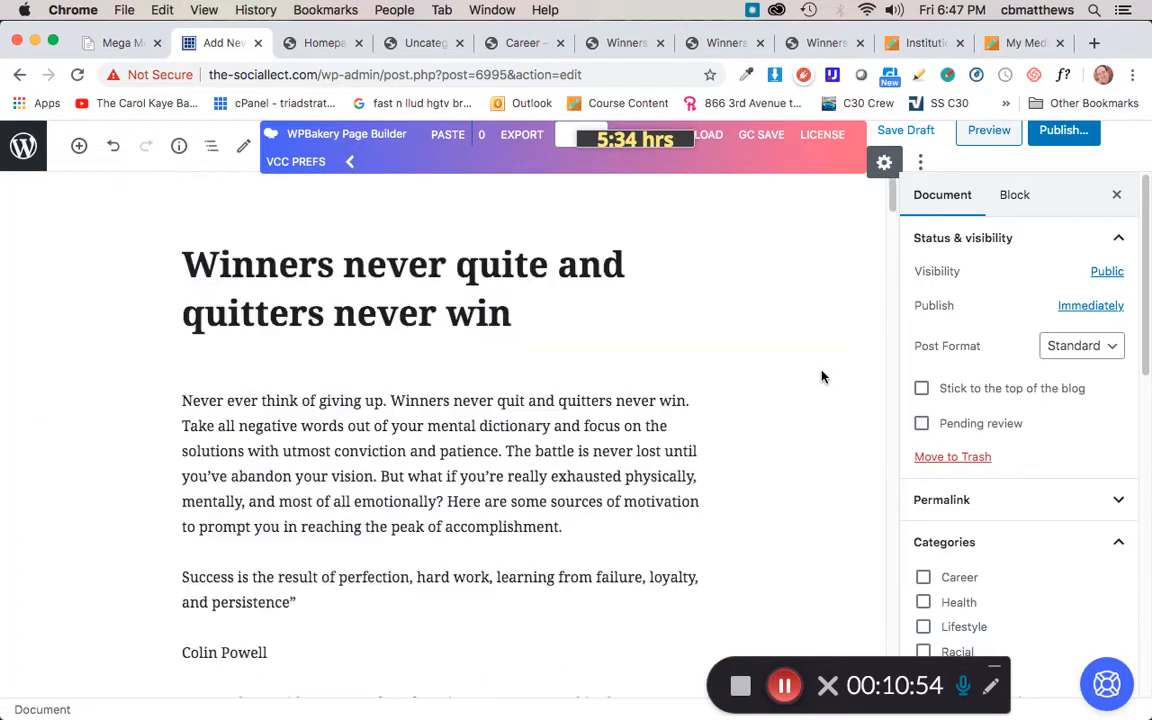
pyautogui.click(527, 321)
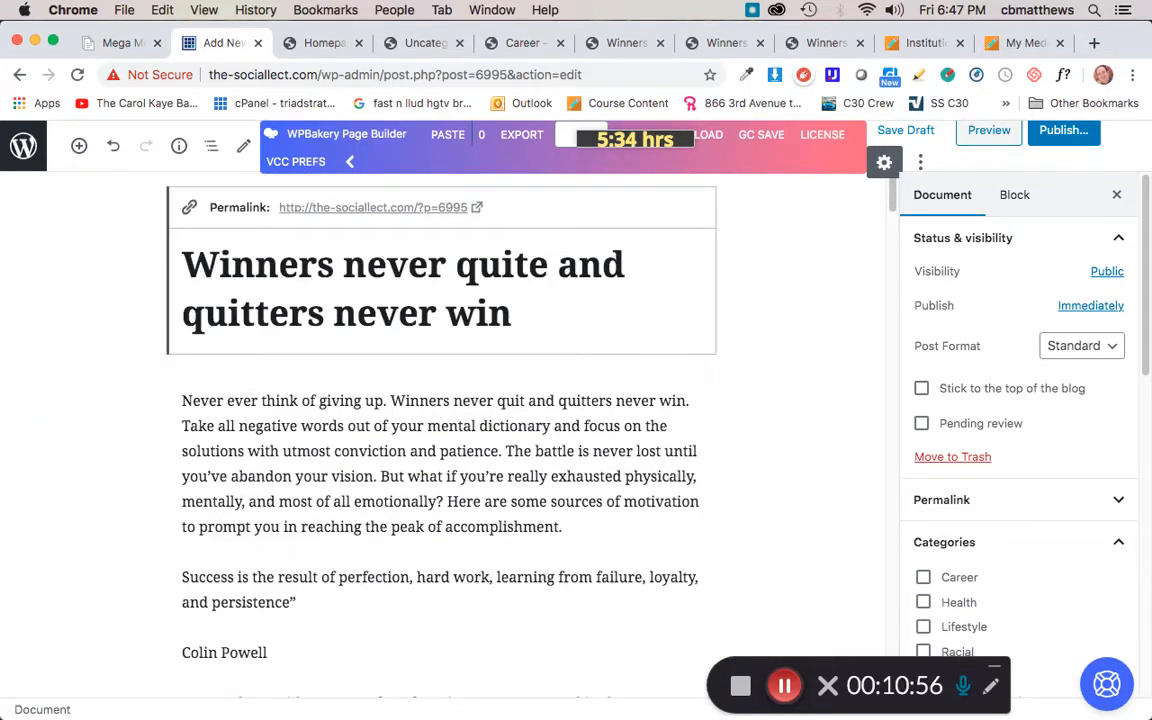
# Step: Append " 4" to the end of the post title
pyautogui.write('4')
pyautogui.scroll(-2, 985, 483)
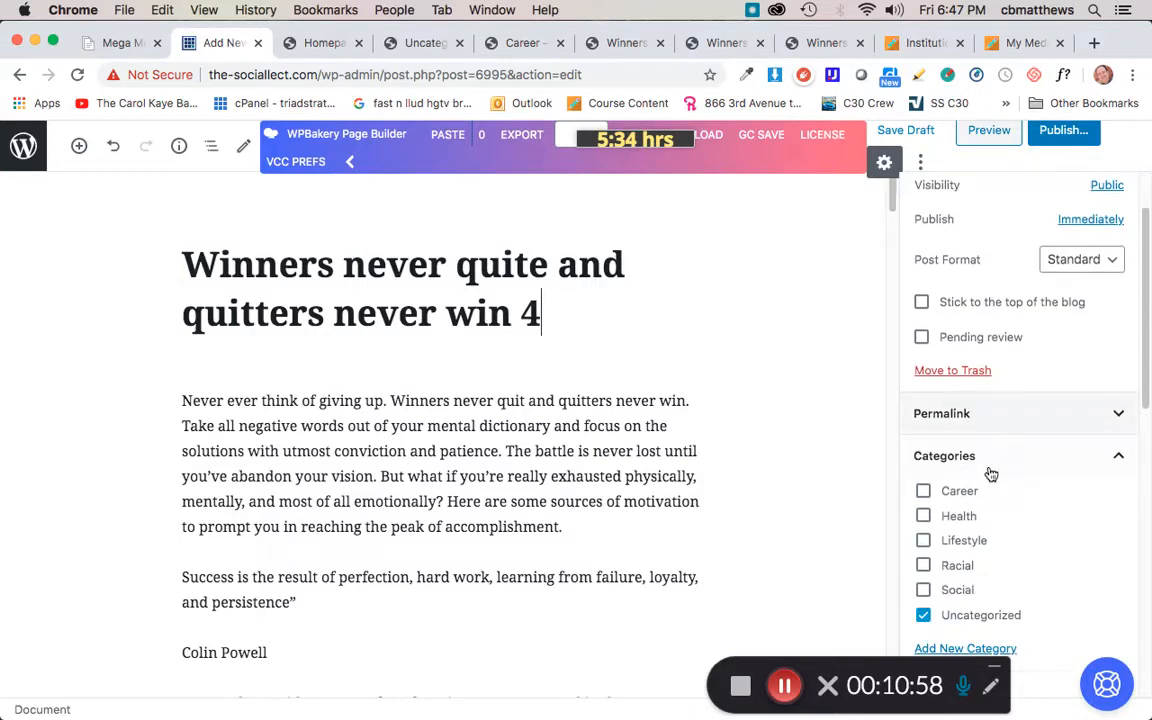
pyautogui.scroll(3, 990, 474)
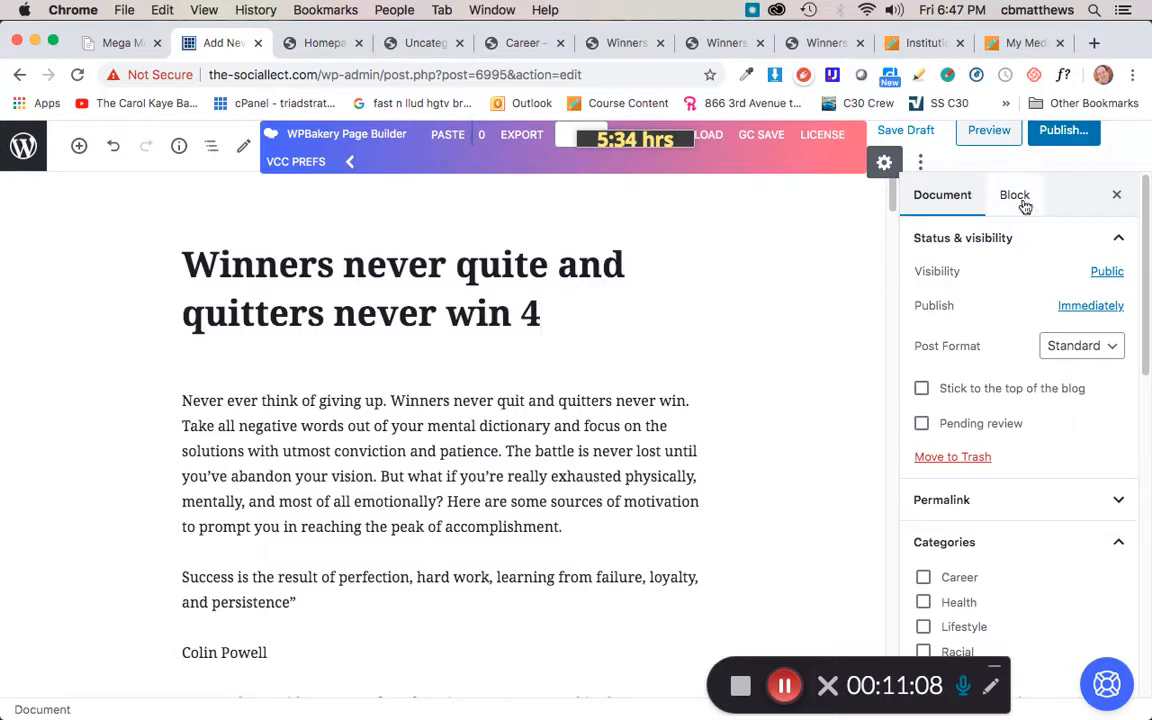
# Step: Set the post's publish date to June 21, 2020 at 04:38 PM
pyautogui.click(1089, 307)
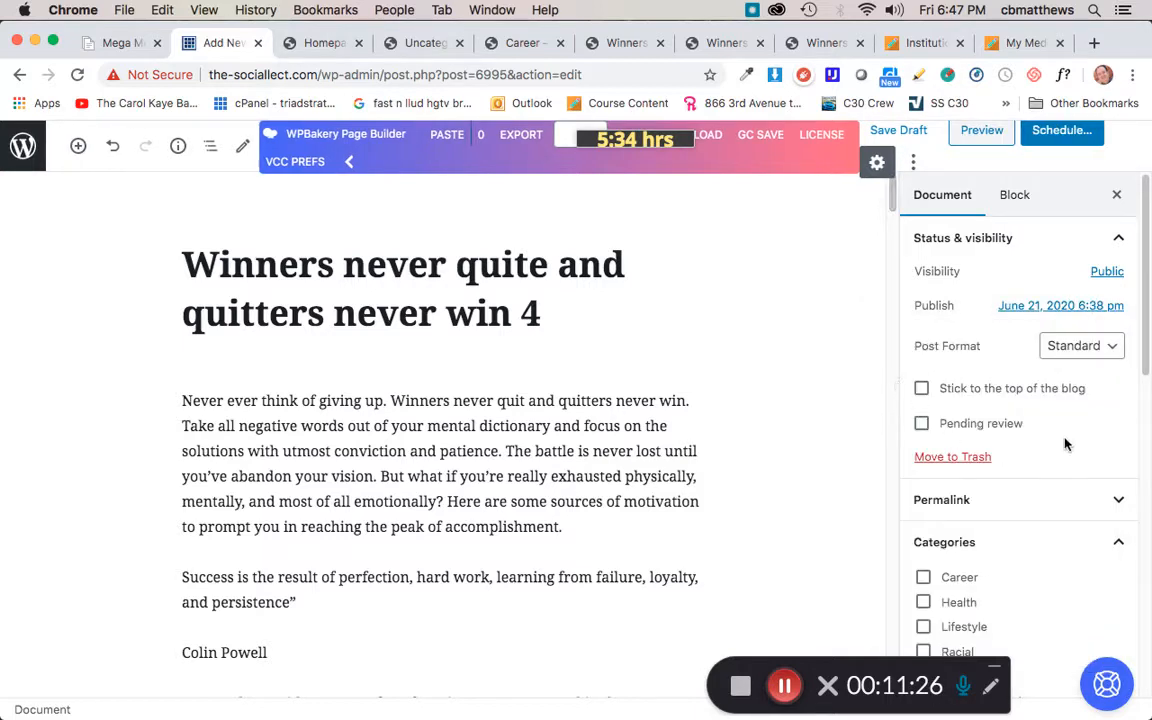
pyautogui.click(1077, 310)
pyautogui.click(1077, 308)
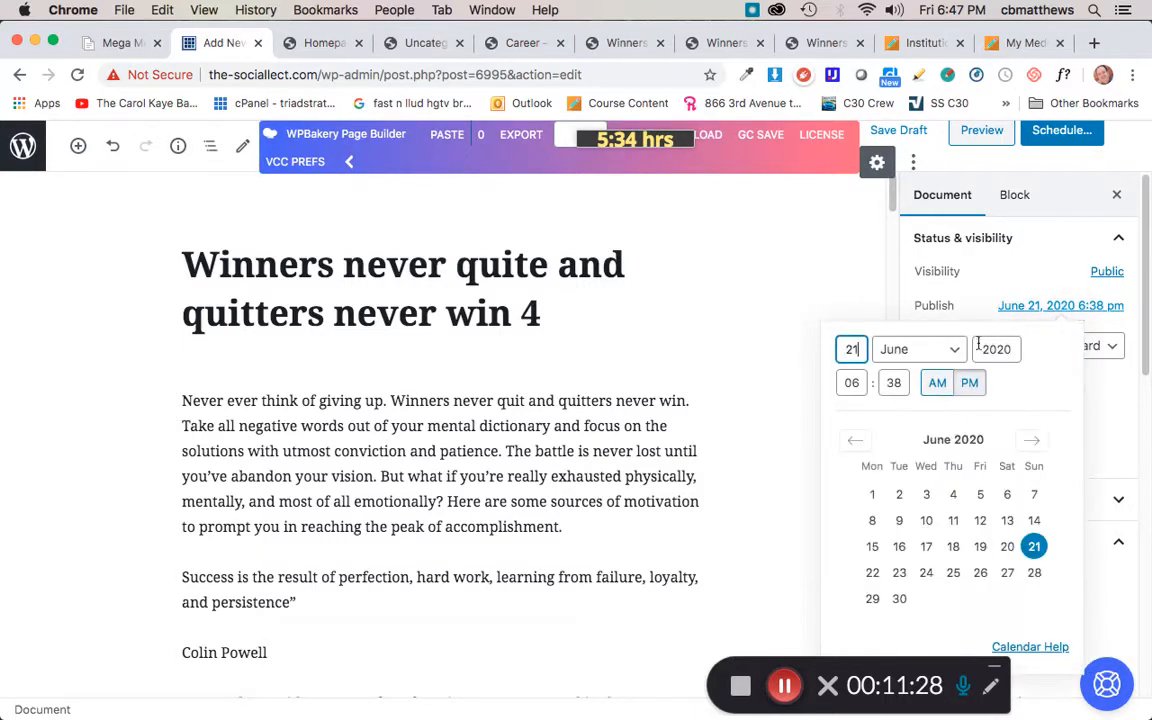
pyautogui.click(855, 385)
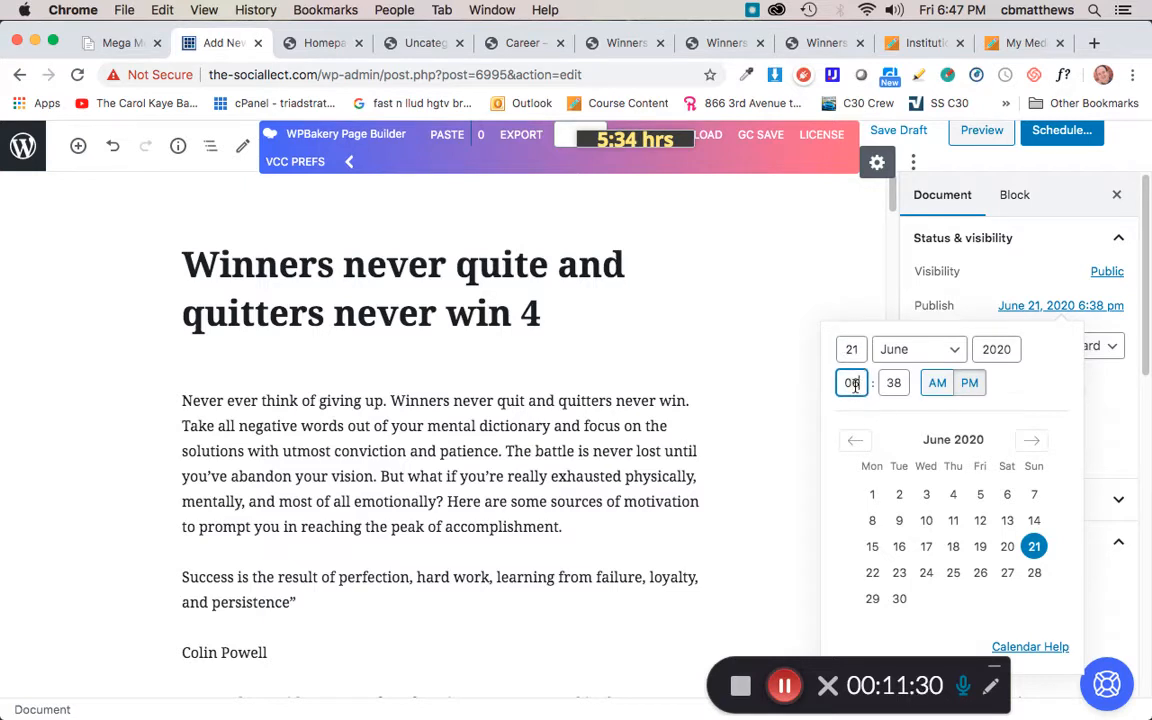
pyautogui.press('BackSpace')
pyautogui.click(968, 306)
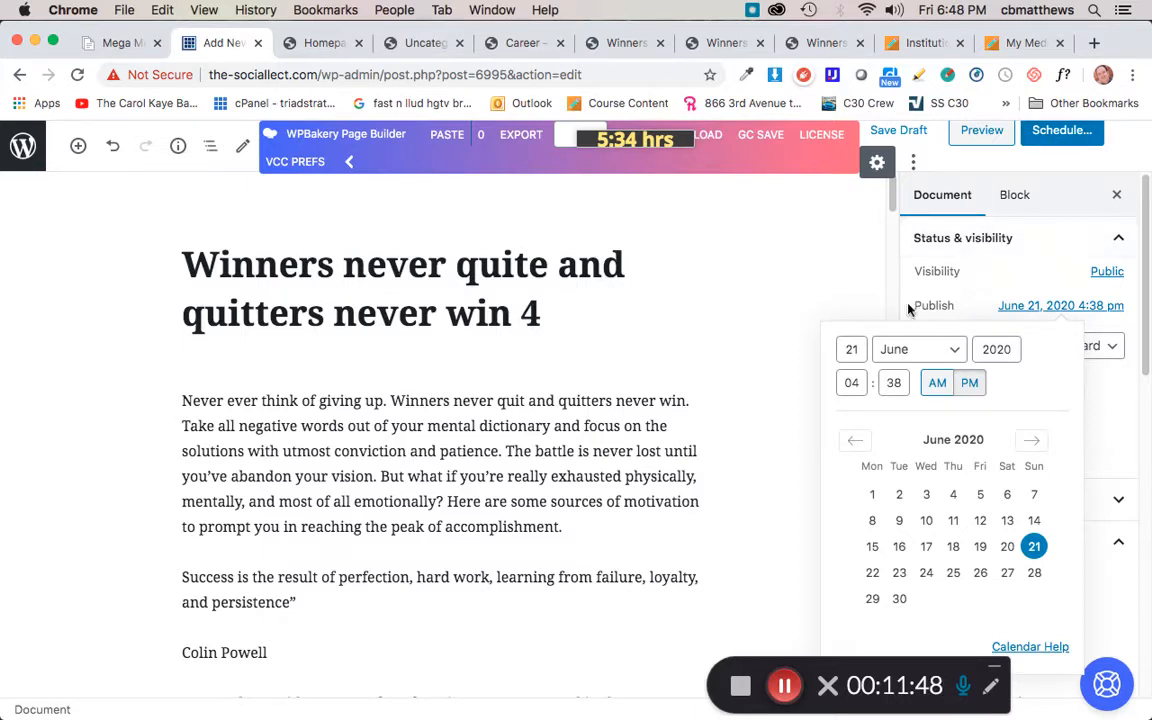
# Step: Schedule the post for publication at the chosen date and time
pyautogui.click(1055, 140)
pyautogui.click(1055, 140)
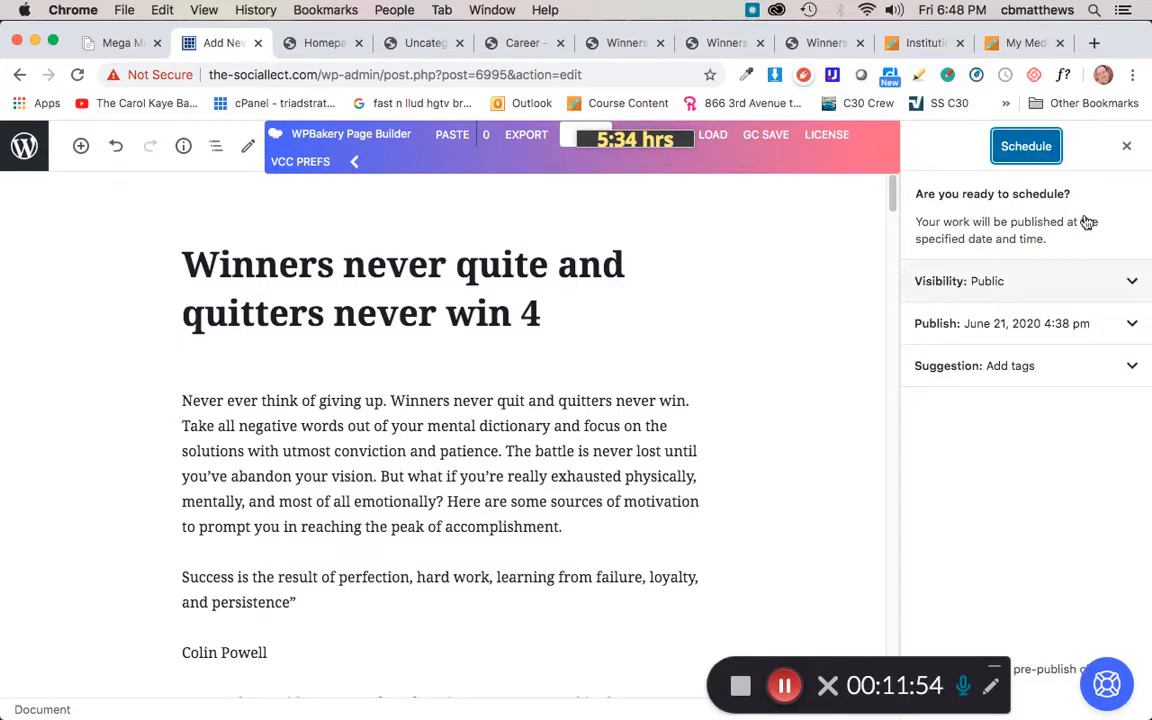
pyautogui.click(1018, 147)
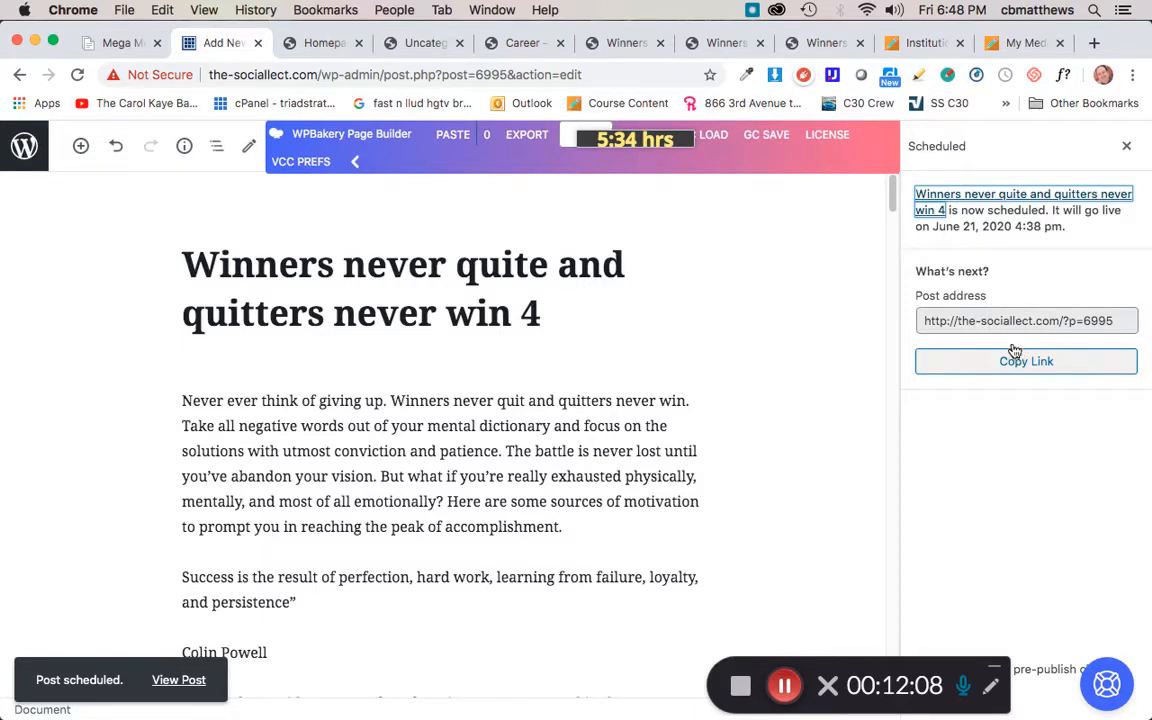
# Step: Copy the scheduled post's address and open it in a new browser tab
pyautogui.click(1007, 321)
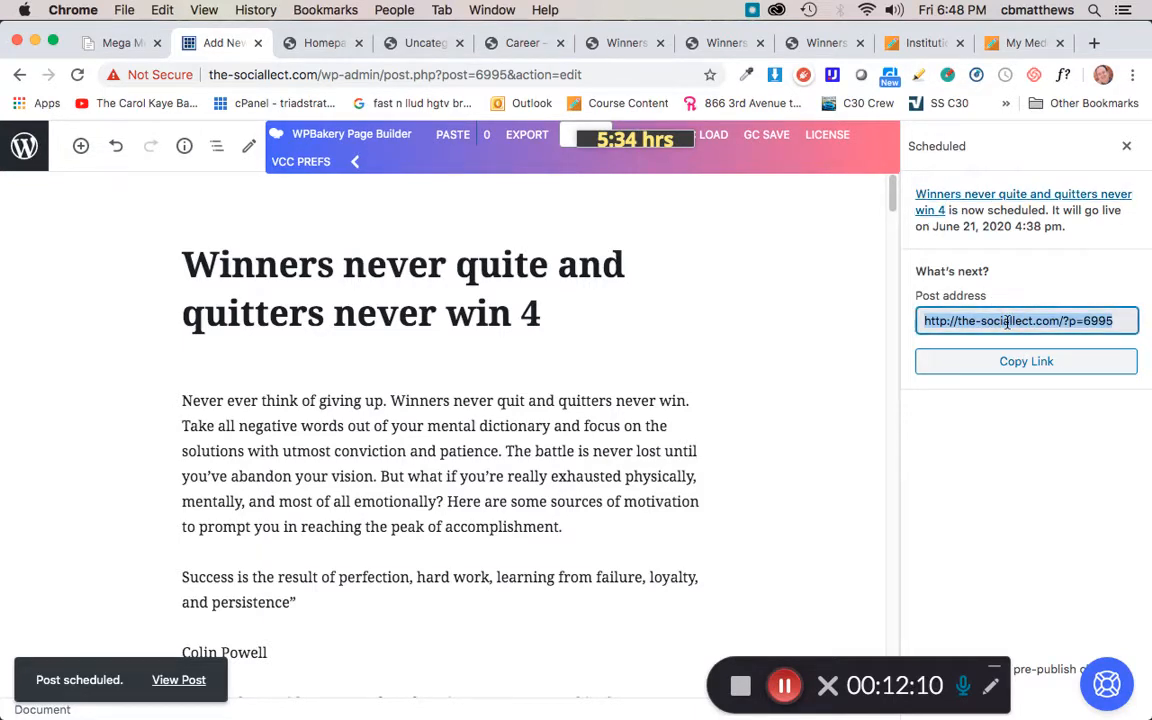
pyautogui.press('super+c')
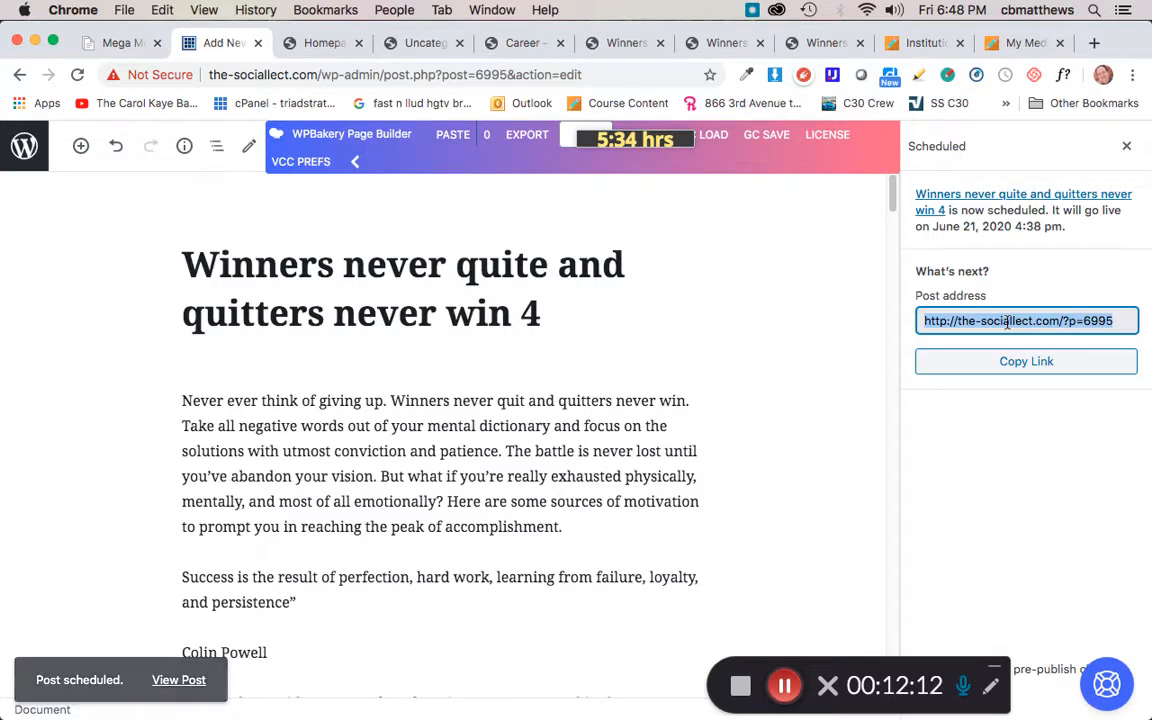
pyautogui.press('super+t')
pyautogui.press('super+v')
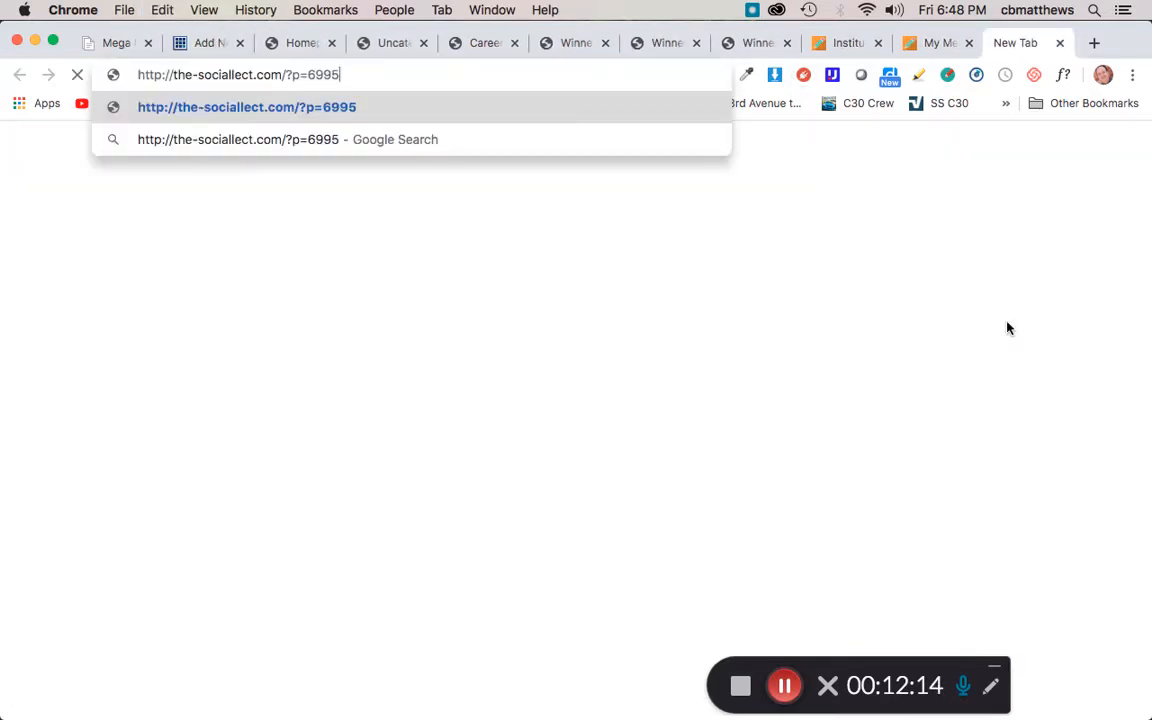
pyautogui.press('Return')
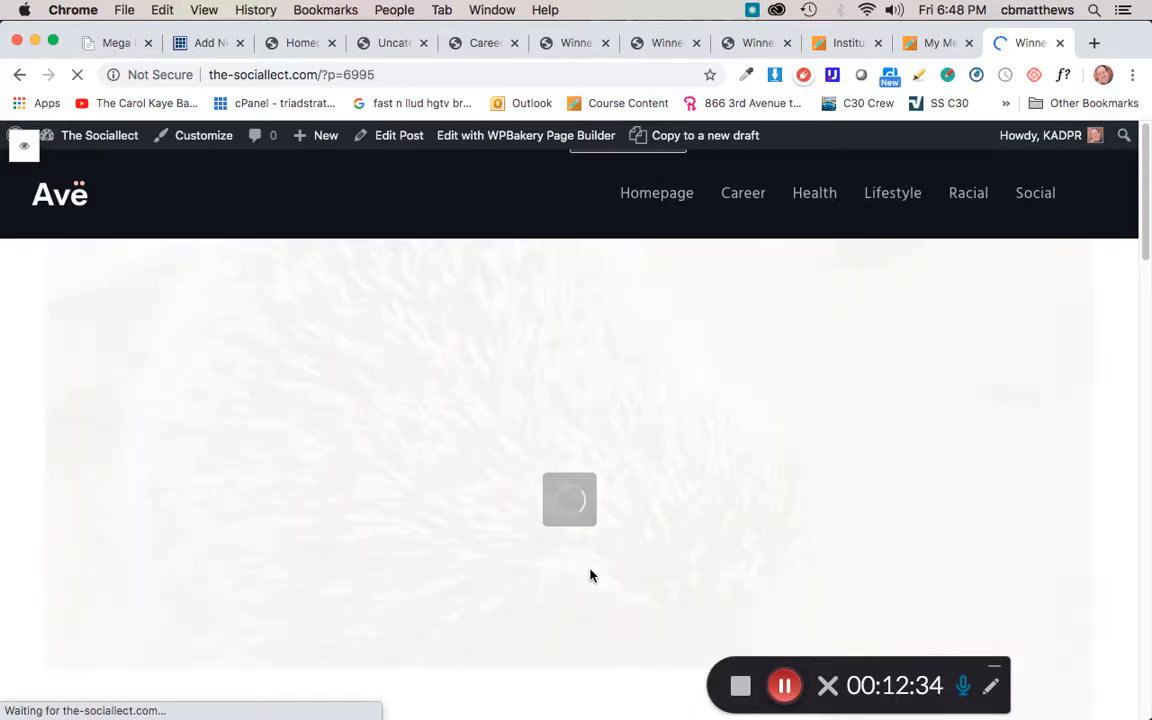
# Step: Scroll through the live post to review its cover image, title, headings and related posts
pyautogui.scroll(-1, 591, 575)
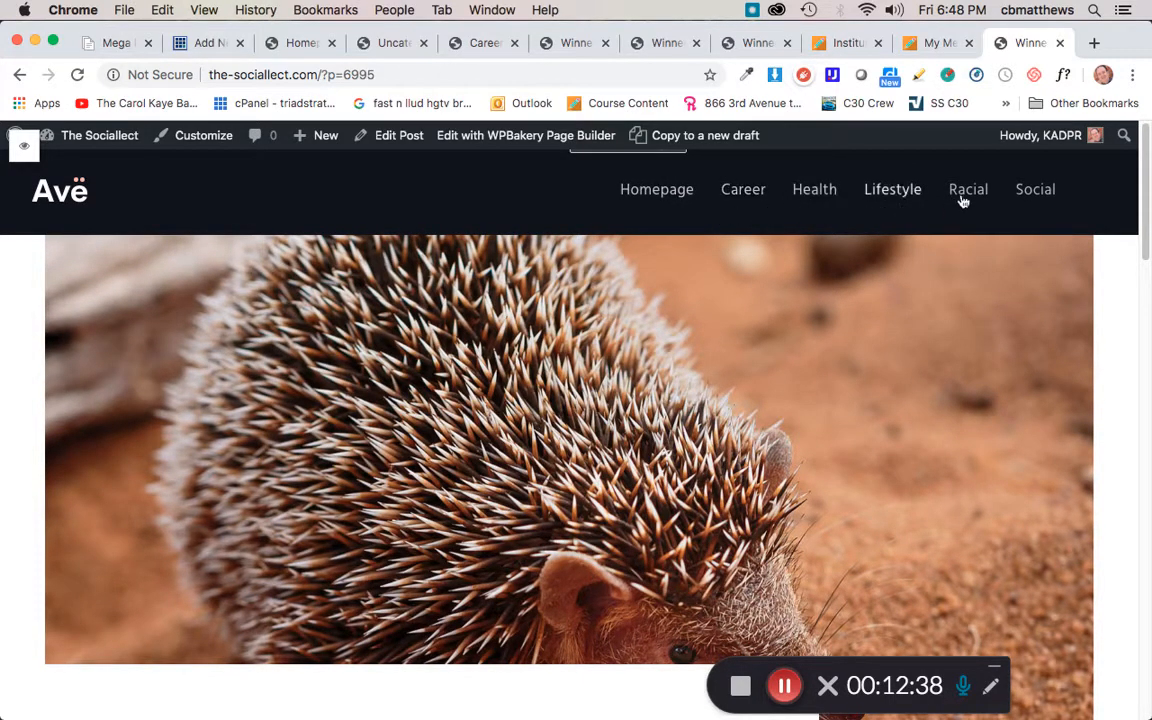
pyautogui.scroll(-5, 489, 480)
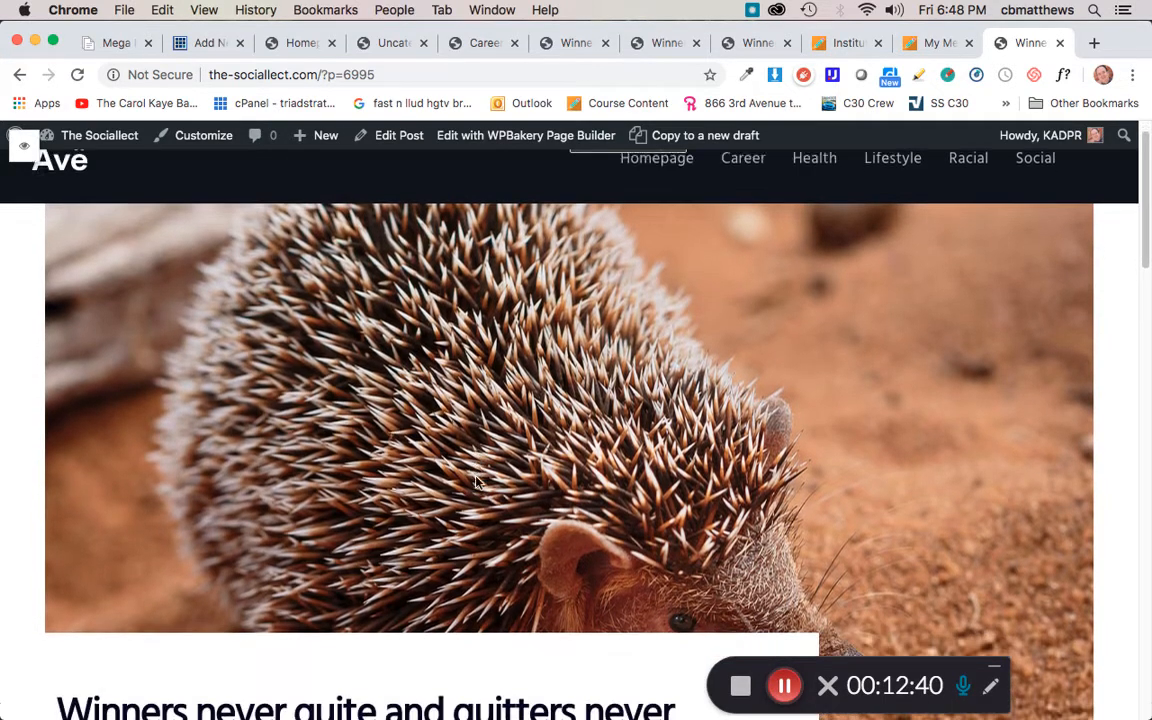
pyautogui.scroll(-3, 476, 478)
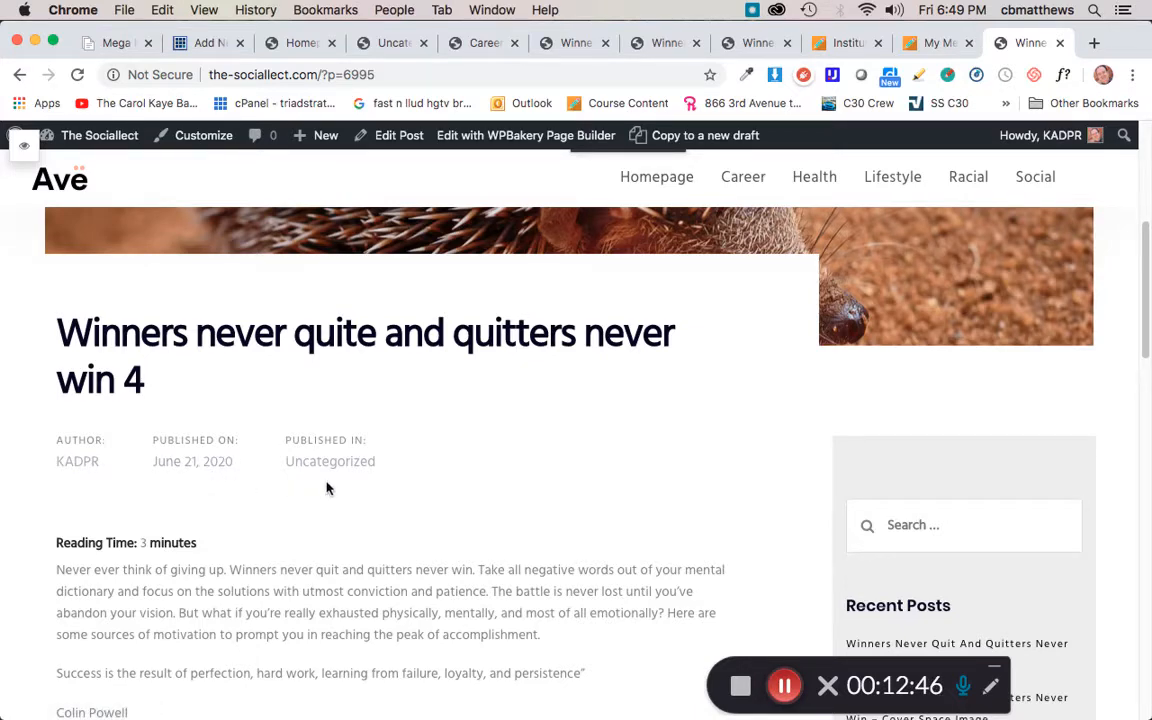
pyautogui.scroll(-5, 355, 497)
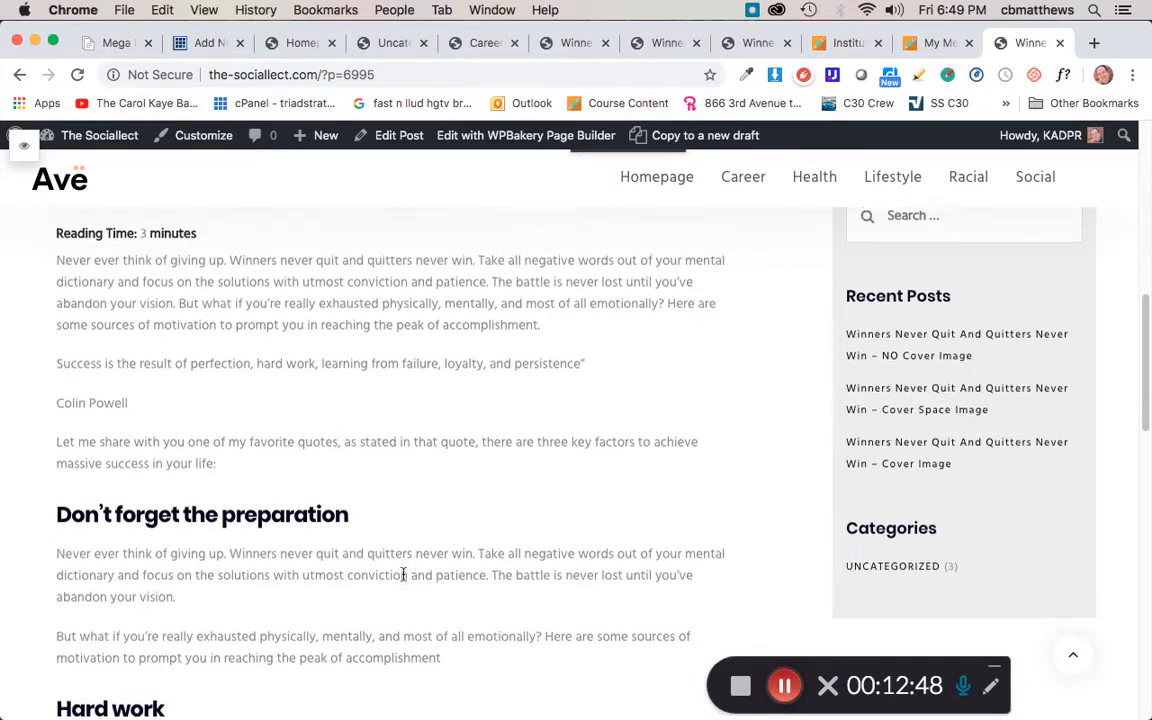
pyautogui.scroll(1, 347, 545)
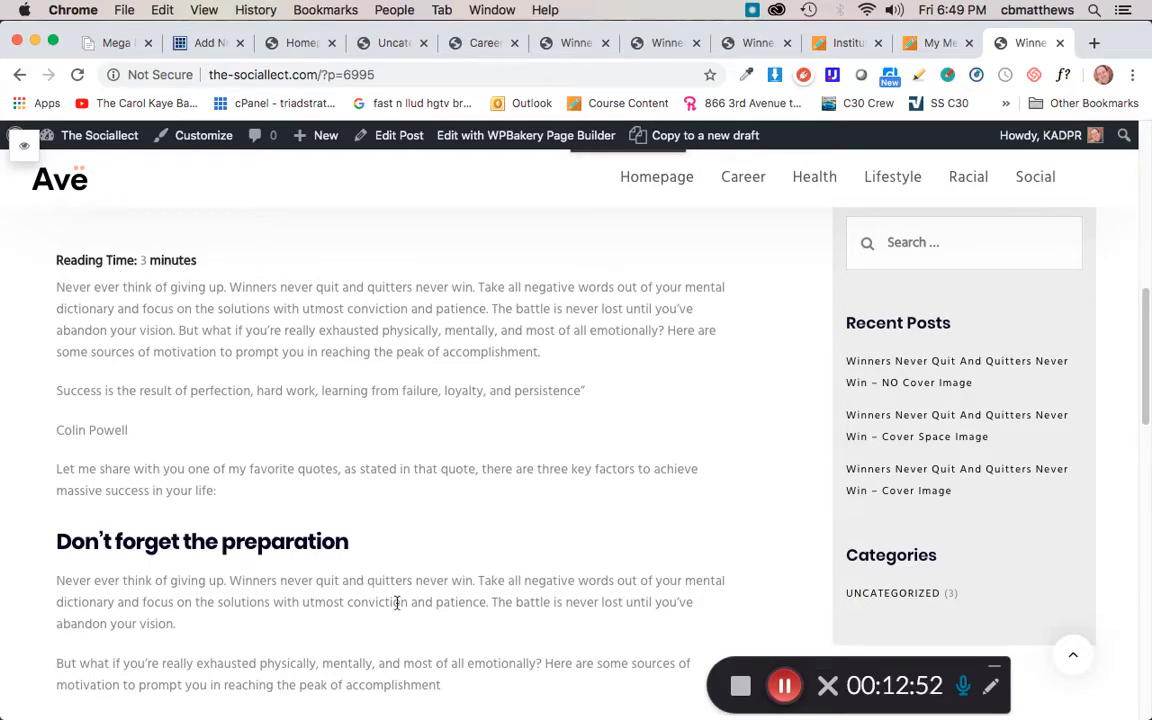
pyautogui.scroll(-5, 398, 604)
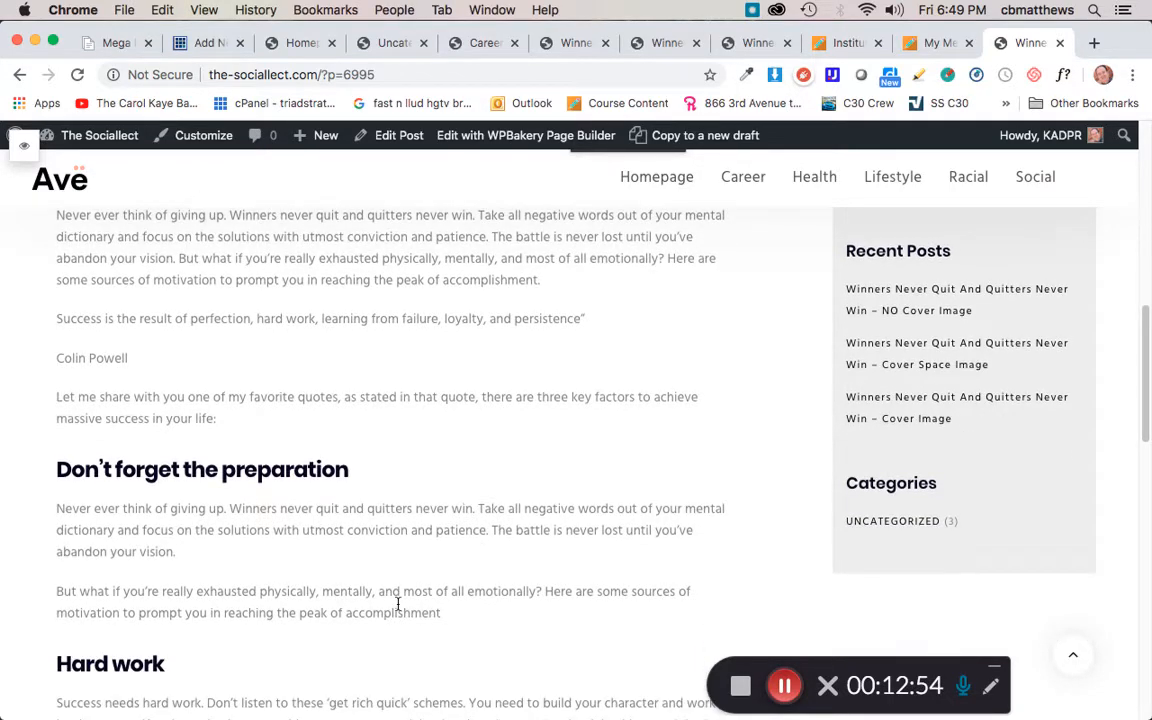
pyautogui.scroll(-20, 398, 604)
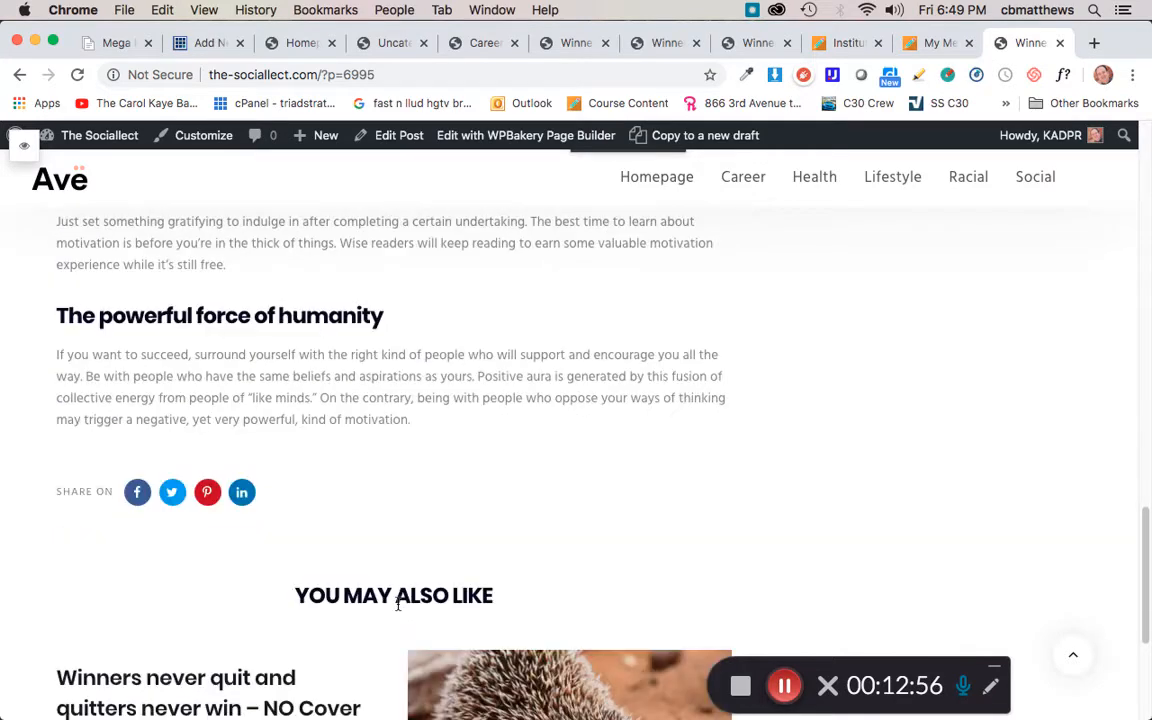
pyautogui.scroll(2, 398, 604)
pyautogui.scroll(-1, 398, 607)
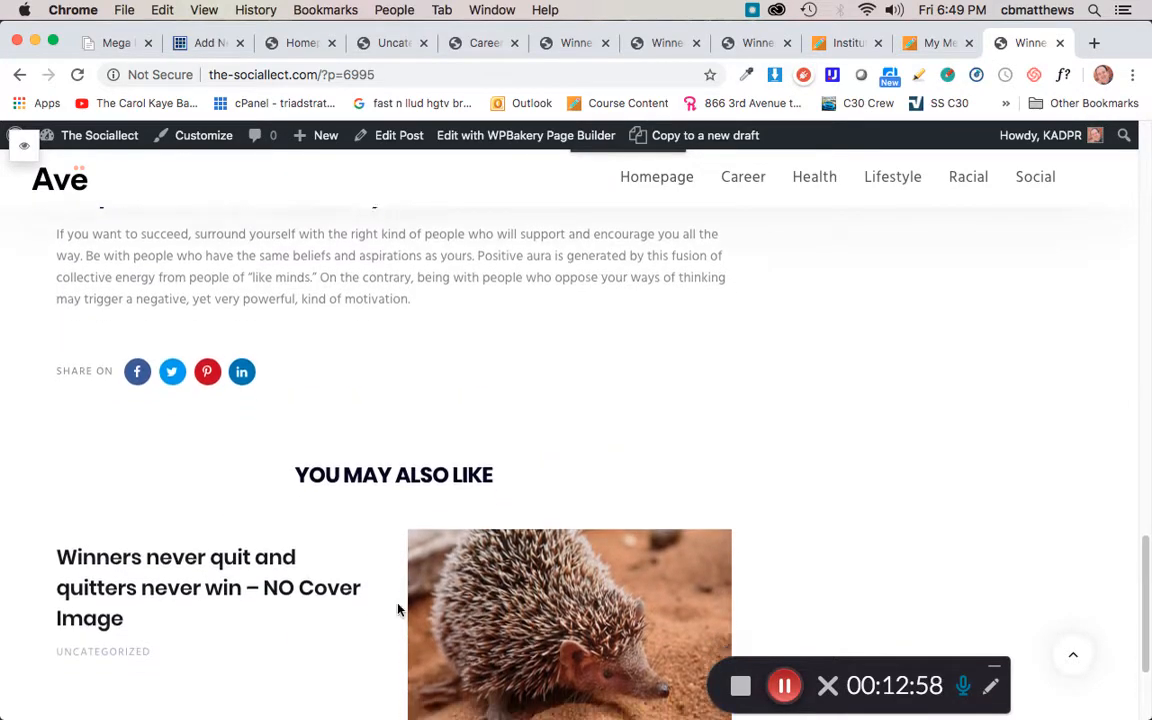
pyautogui.scroll(-1, 398, 607)
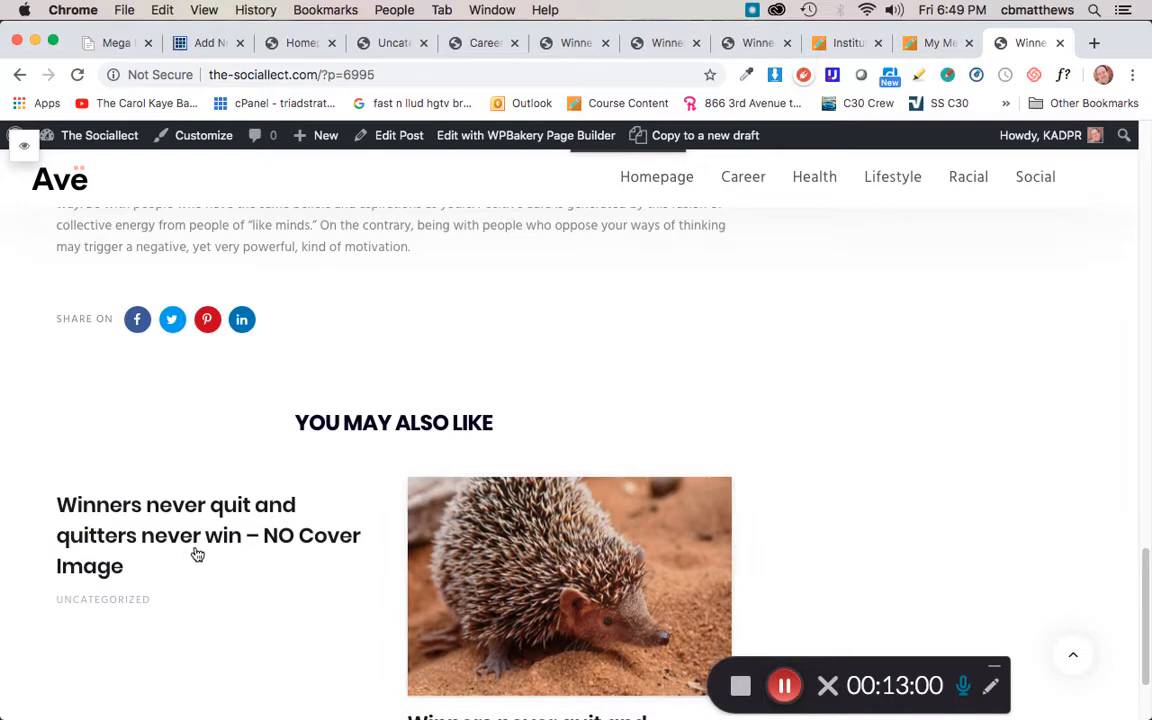
pyautogui.scroll(-1, 517, 597)
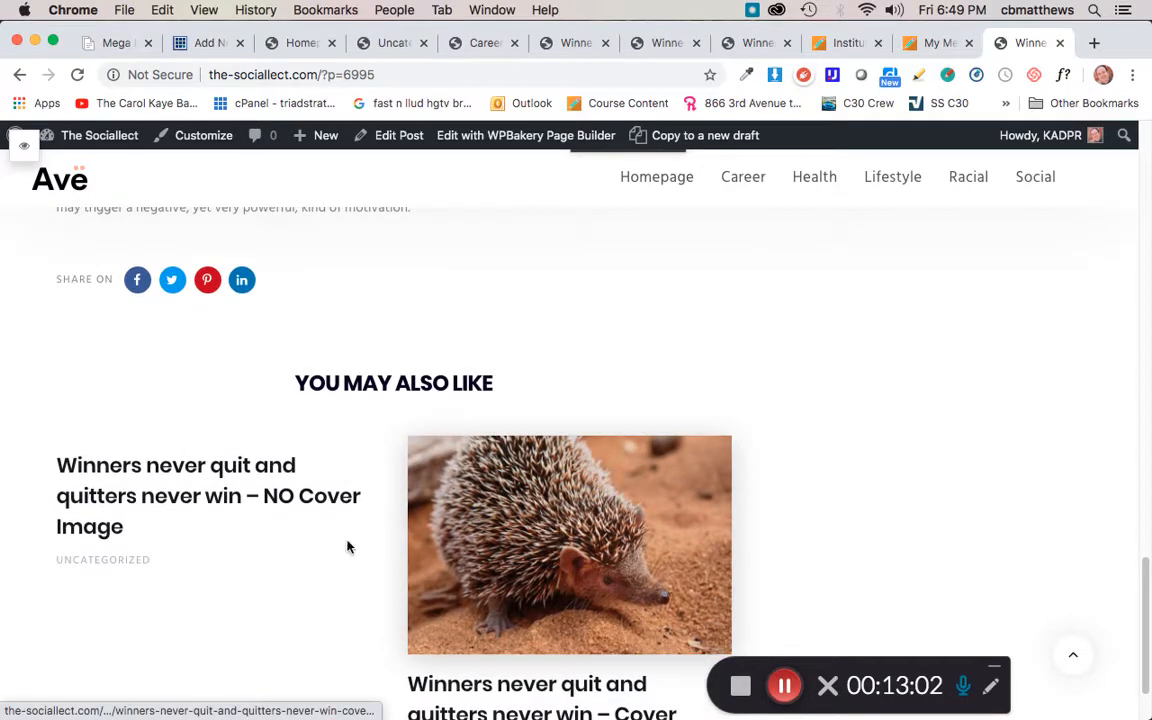
pyautogui.click(700, 570)
pyautogui.scroll(-10, 697, 570)
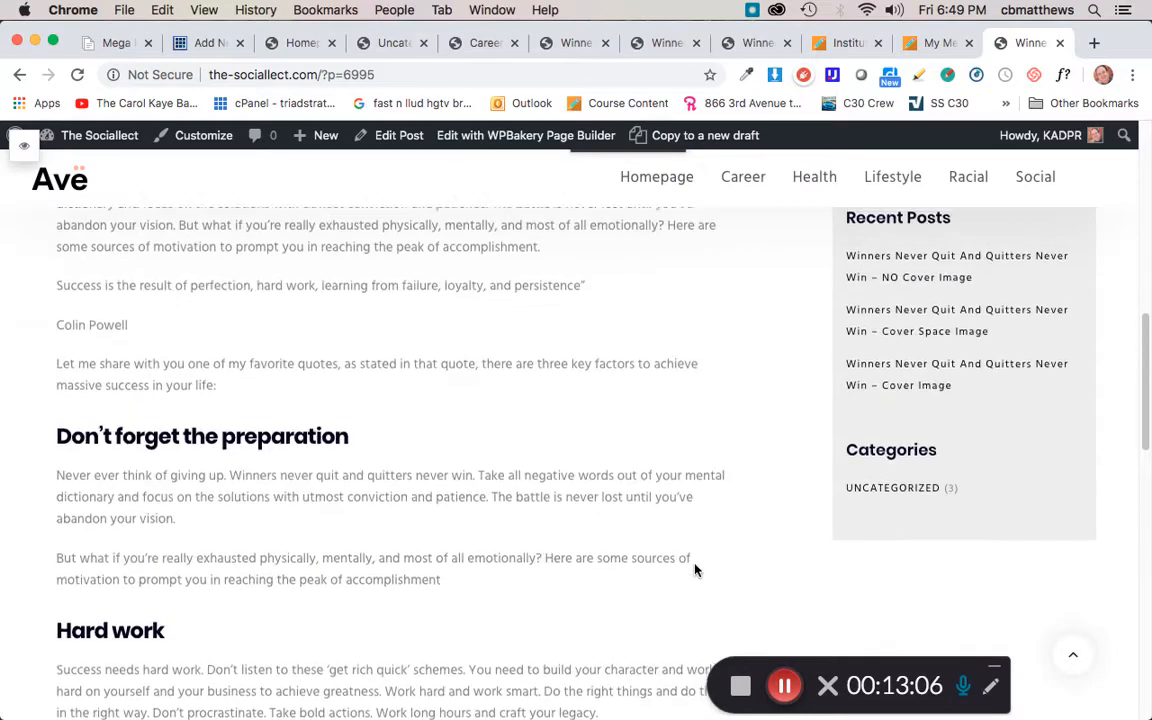
pyautogui.scroll(3, 697, 570)
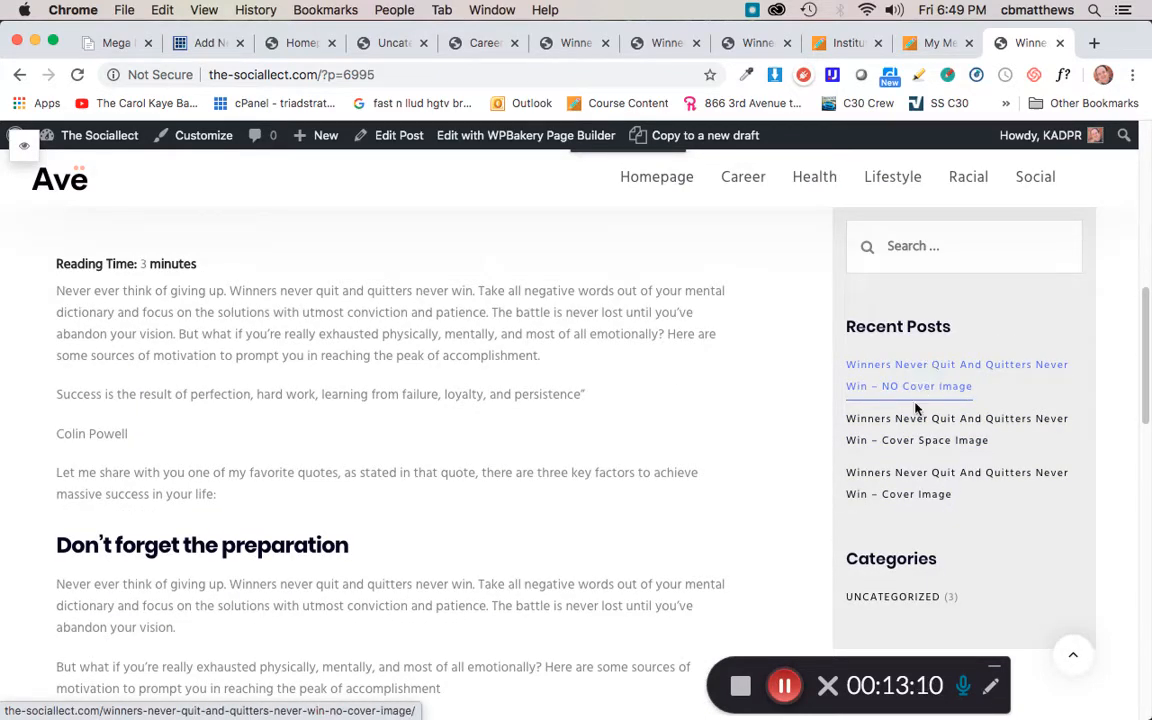
pyautogui.scroll(-1, 883, 515)
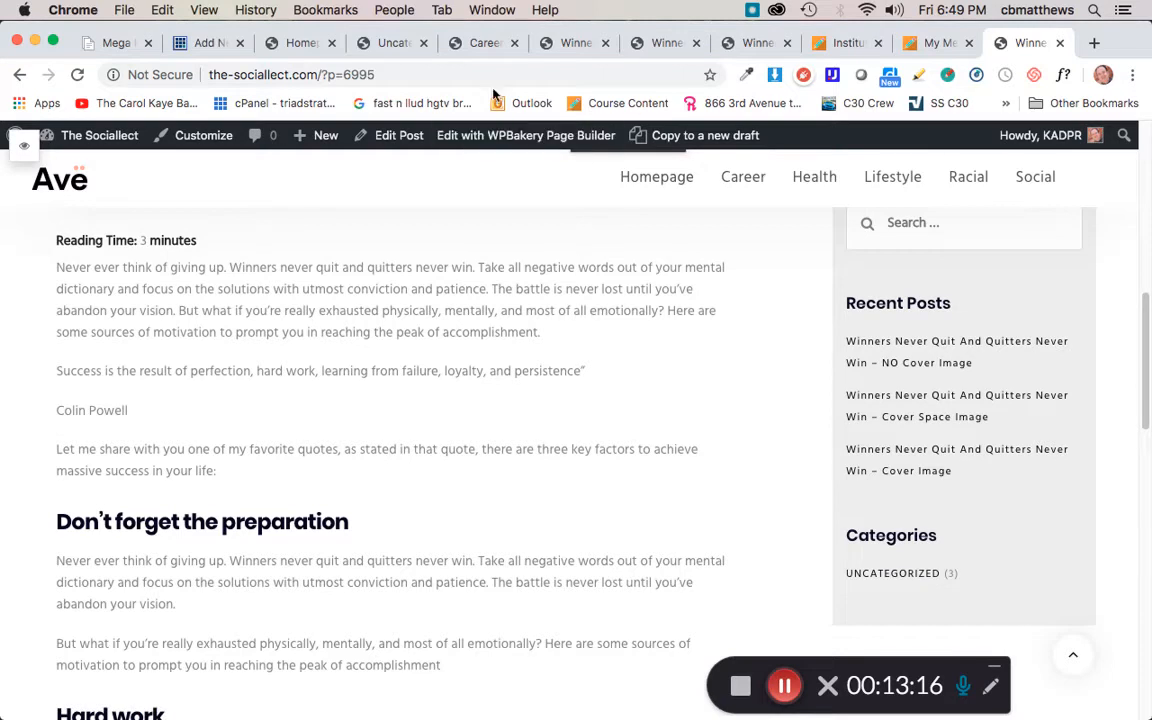
# Step: Browse the Uncategorized and Career category pages to check which posts they list
pyautogui.click(388, 44)
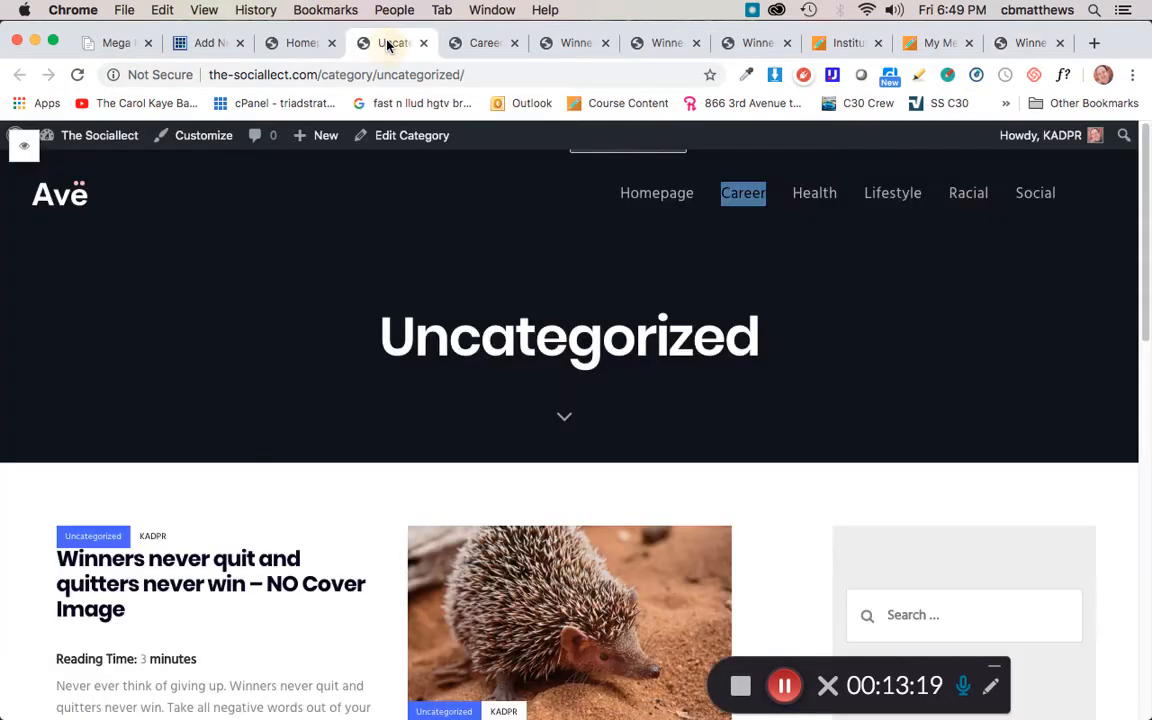
pyautogui.scroll(-1, 371, 427)
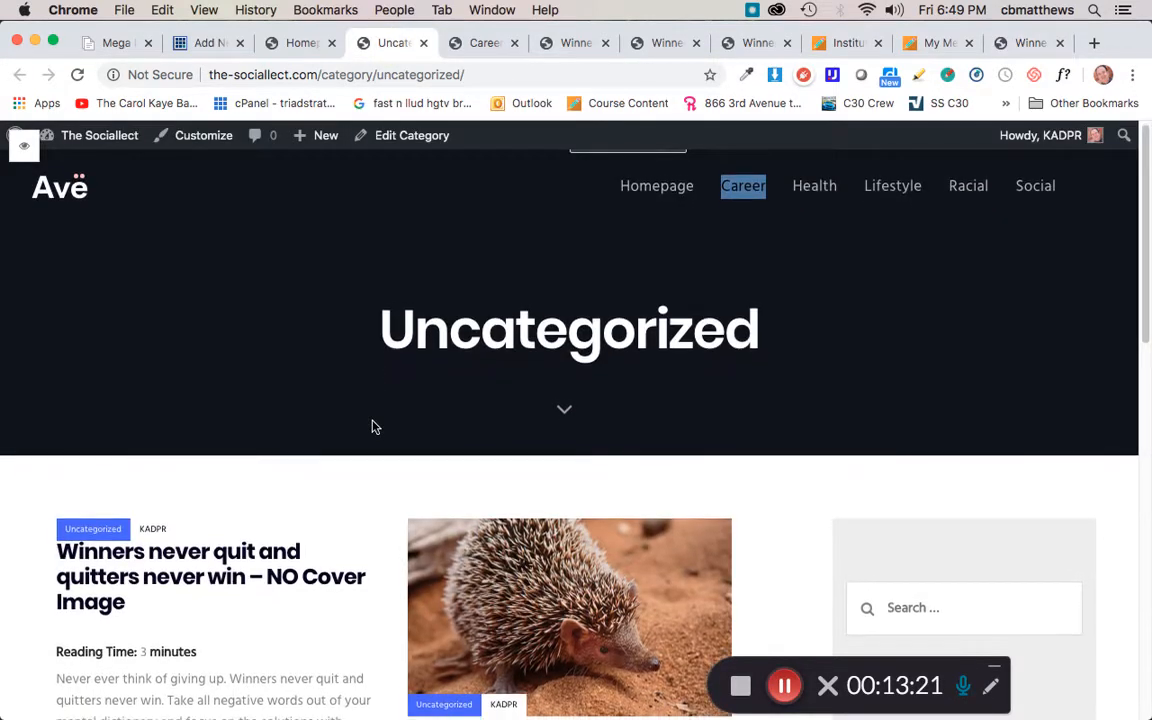
pyautogui.scroll(-1, 372, 427)
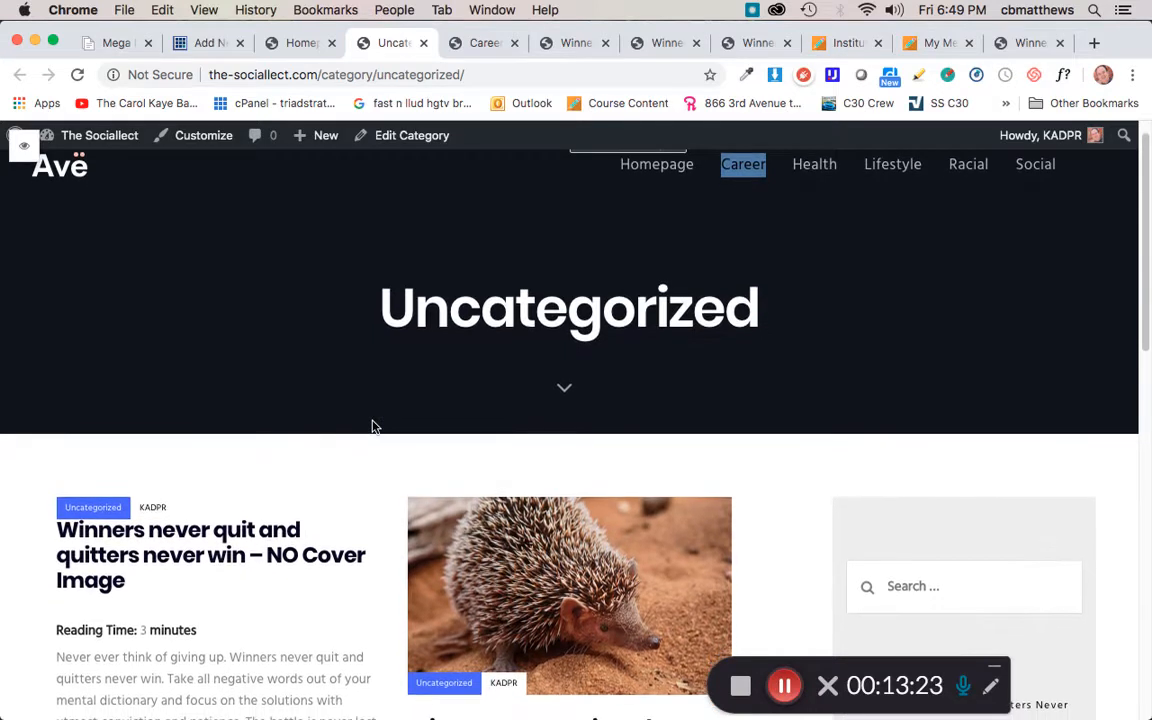
pyautogui.scroll(-3, 372, 427)
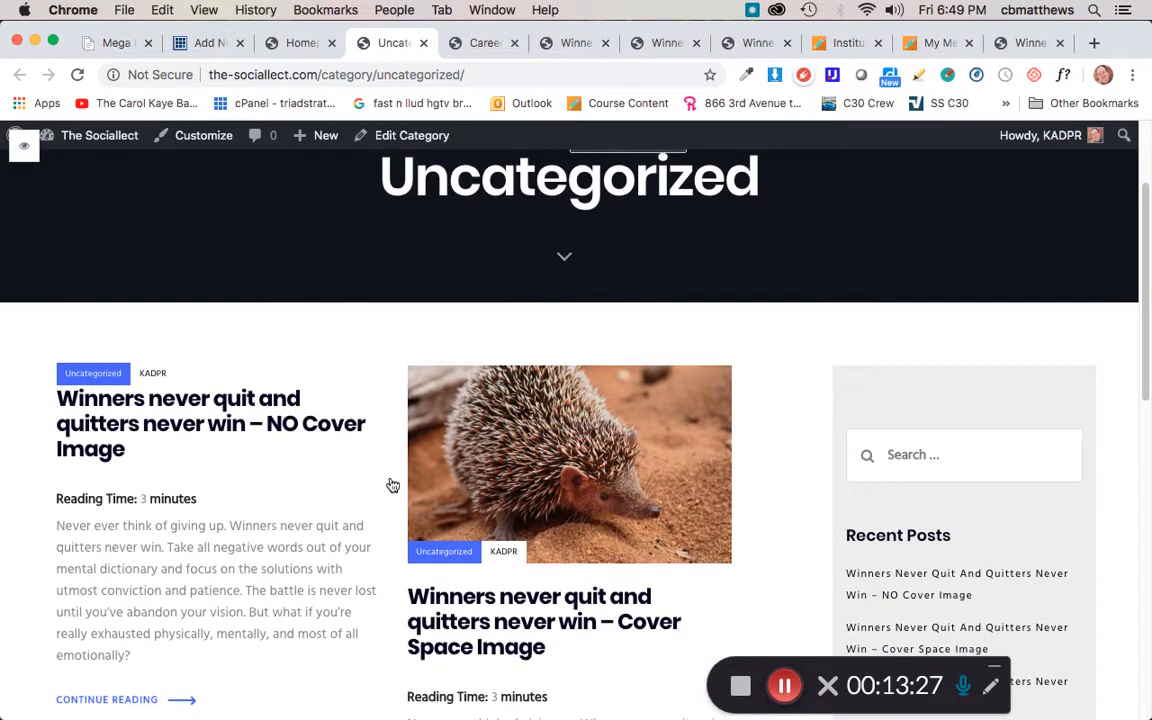
pyautogui.scroll(-3, 489, 481)
pyautogui.scroll(-10, 489, 481)
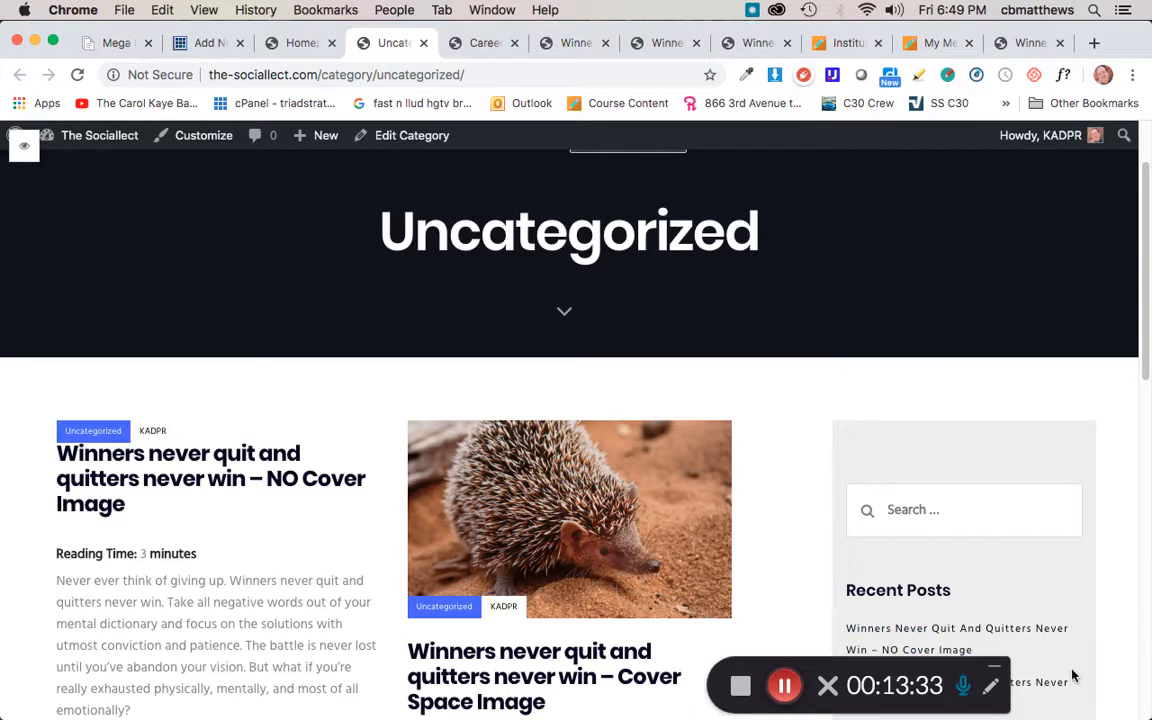
pyautogui.scroll(2, 783, 570)
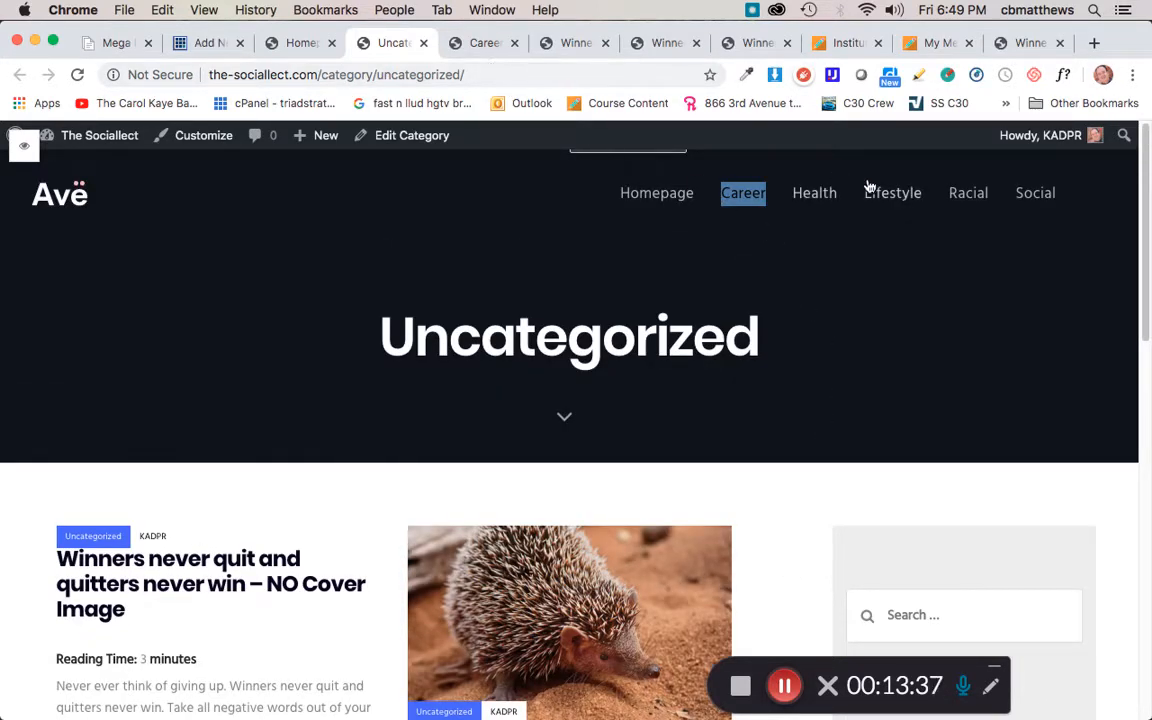
pyautogui.click(743, 194)
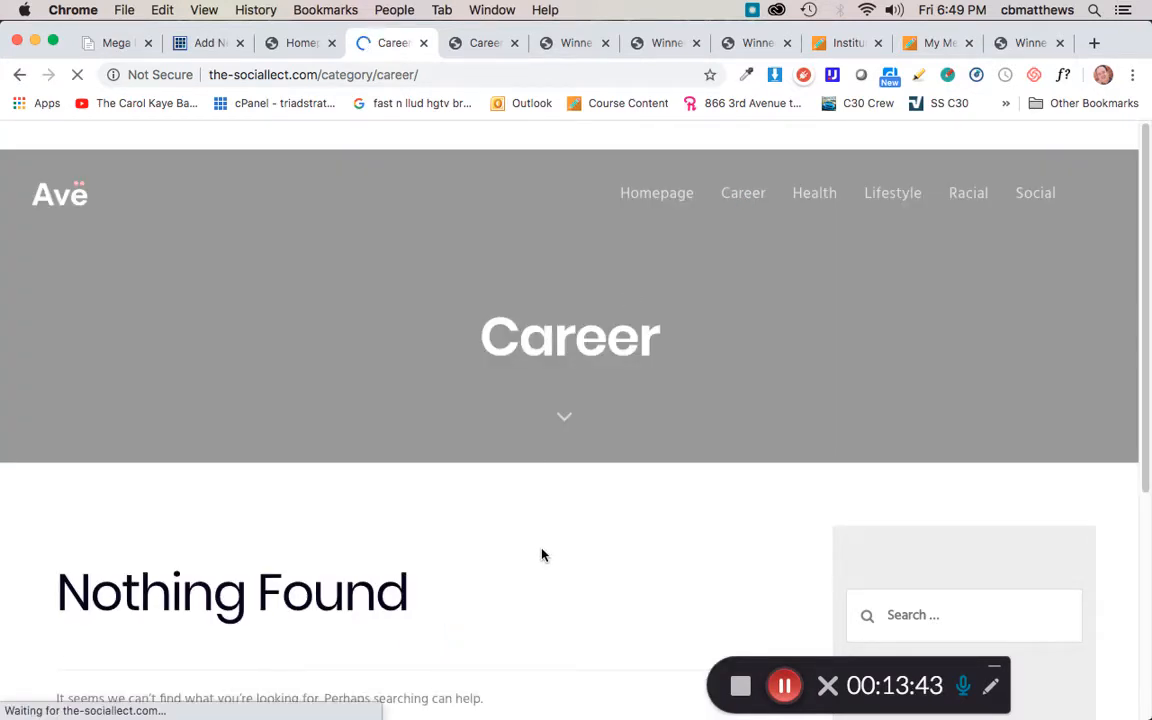
pyautogui.scroll(-1, 543, 554)
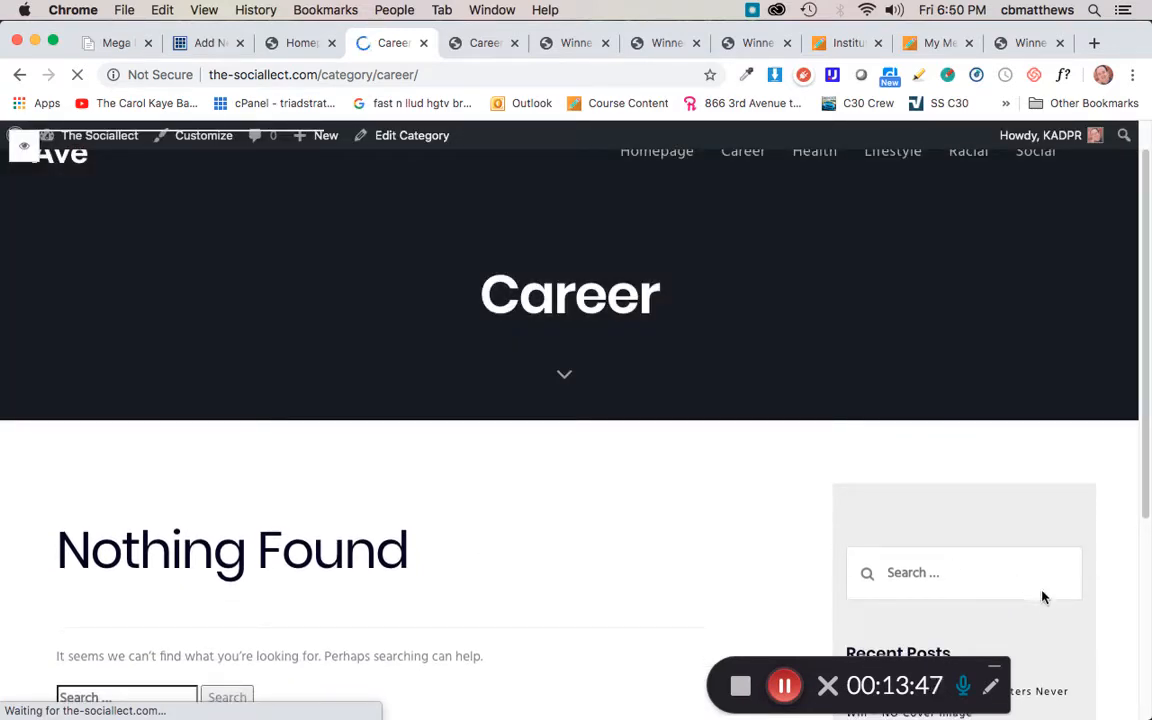
pyautogui.scroll(-3, 1050, 610)
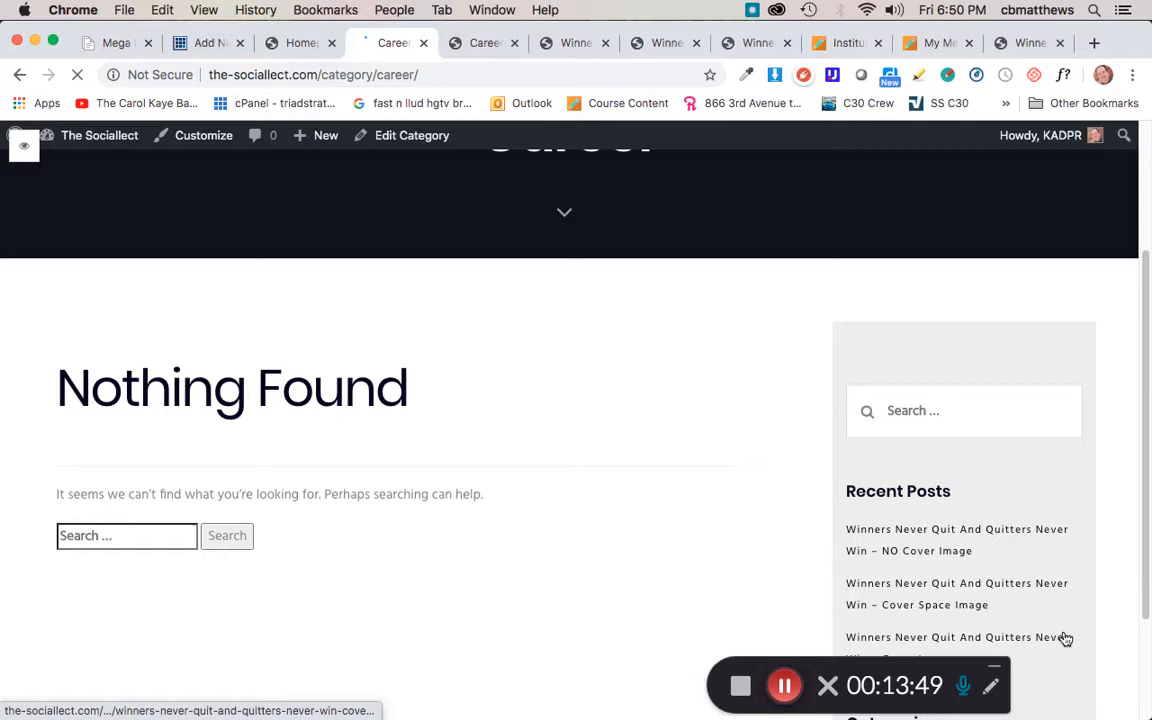
pyautogui.scroll(-3, 1066, 639)
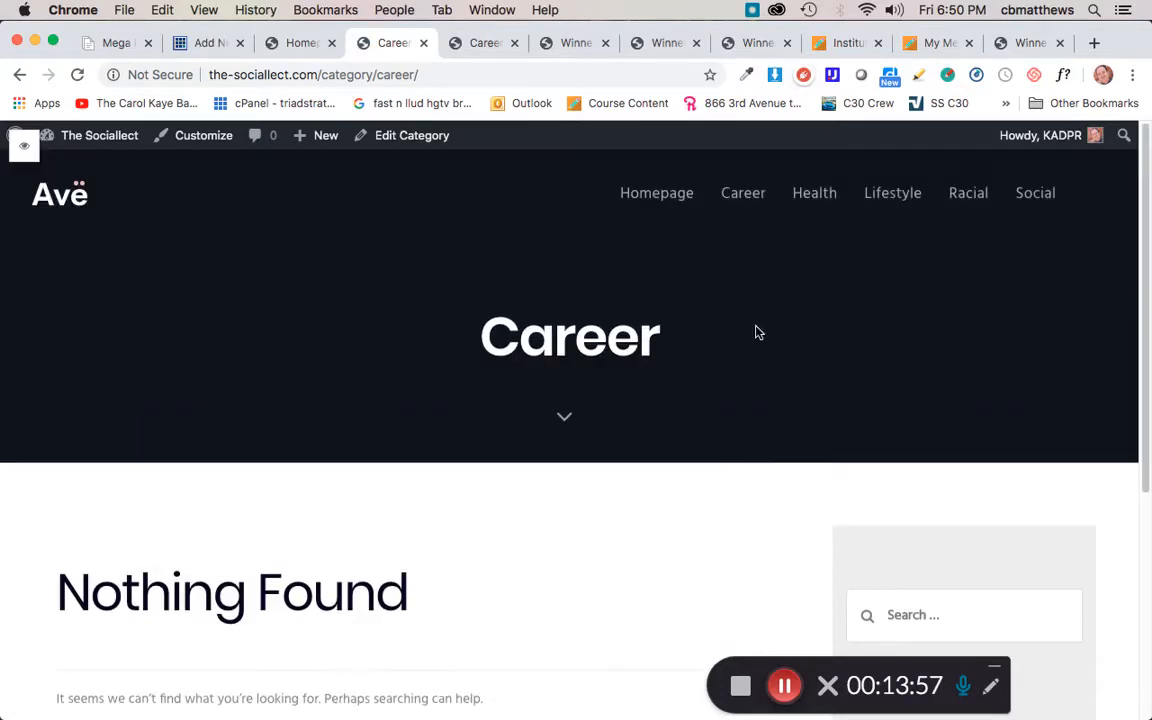
# Step: Scroll through the site homepage to review its sections, the Check Out Our Posts grid and its Facebook follow link
pyautogui.click(297, 44)
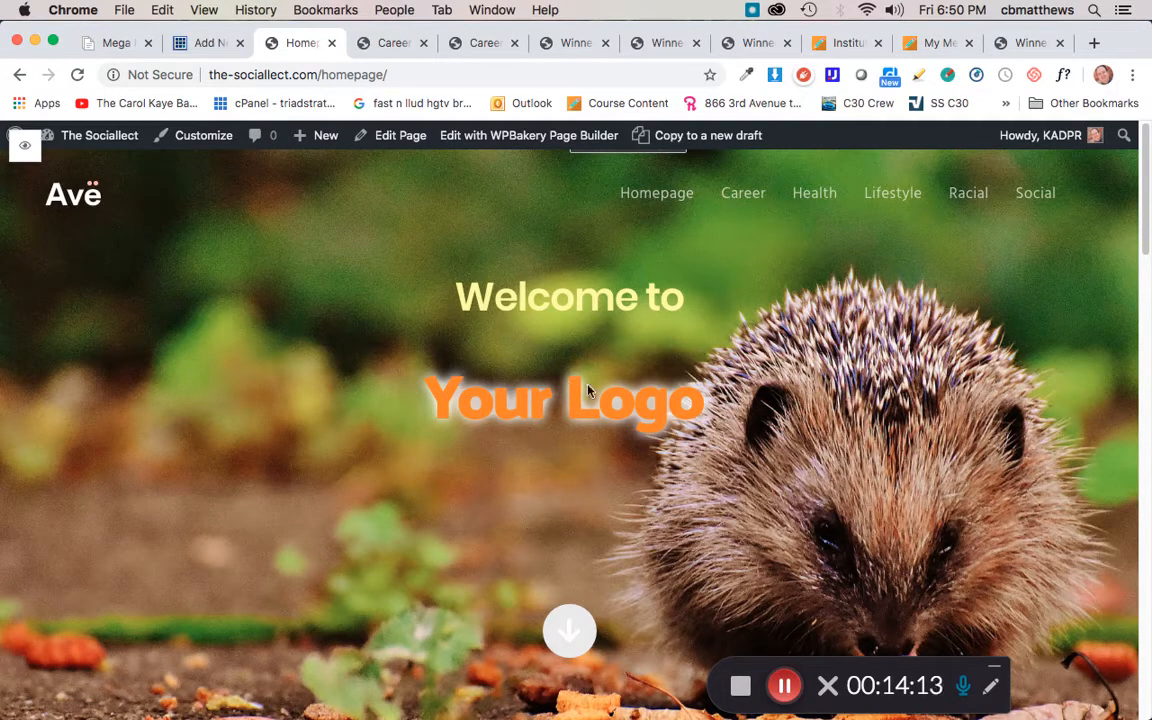
pyautogui.scroll(-5, 538, 487)
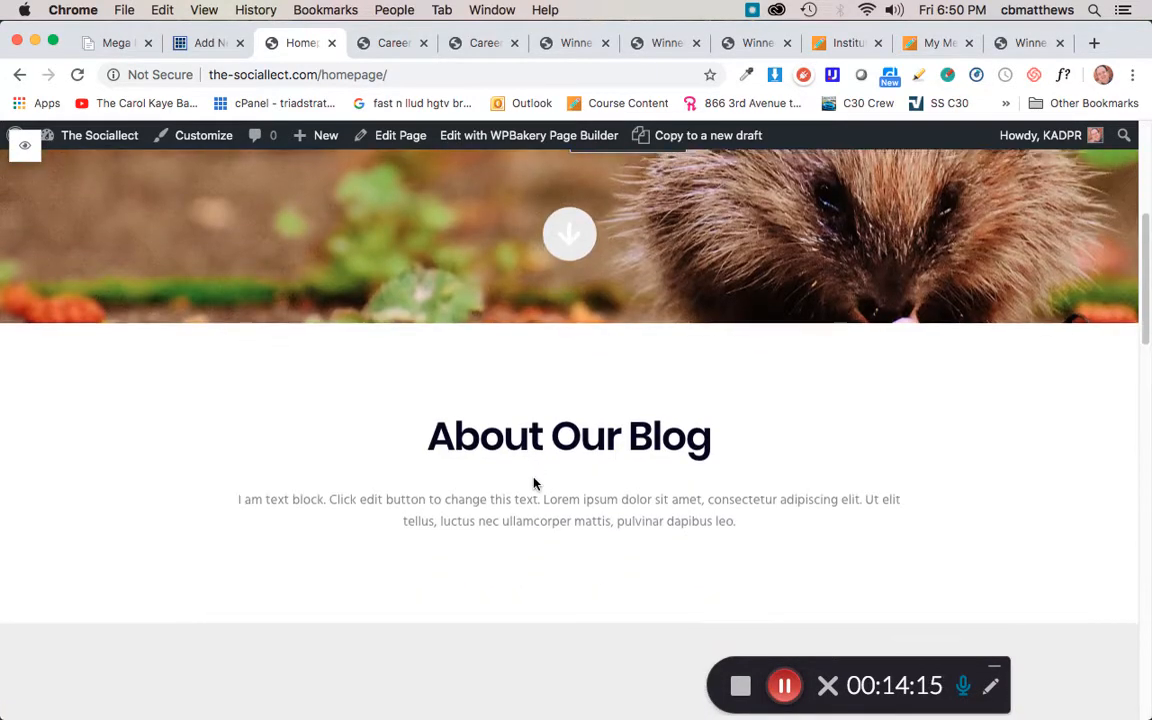
pyautogui.scroll(-1, 535, 483)
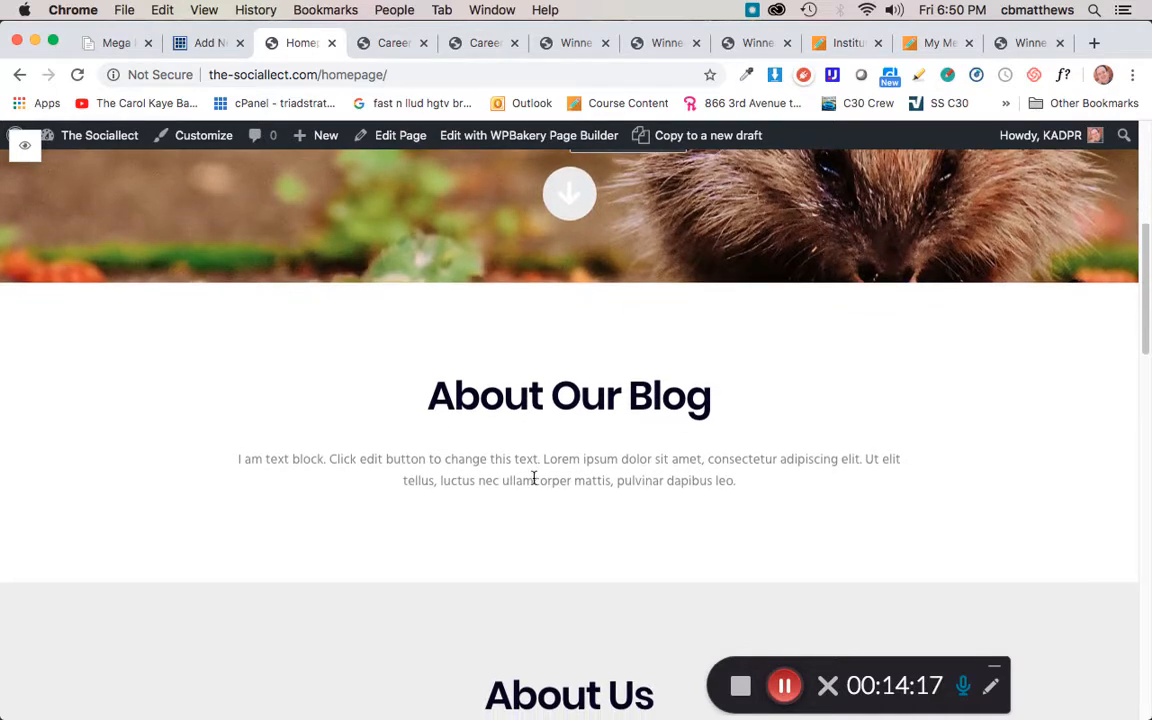
pyautogui.scroll(-2, 566, 488)
pyautogui.scroll(-2, 565, 494)
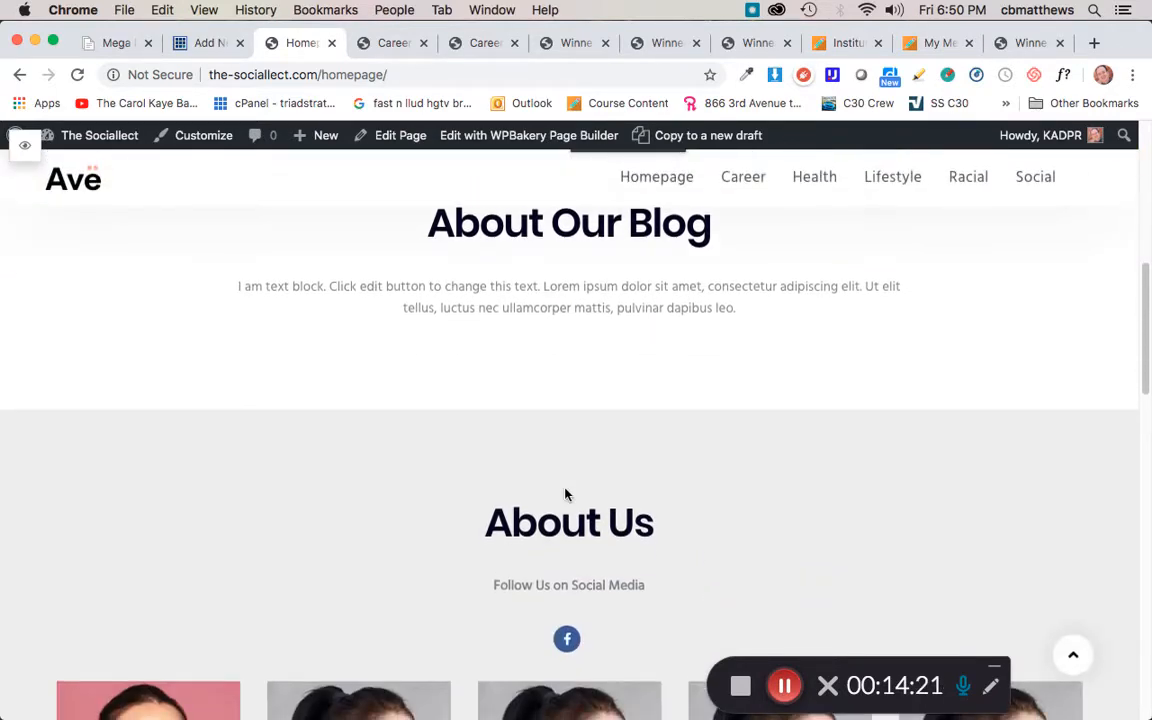
pyautogui.scroll(-2, 471, 497)
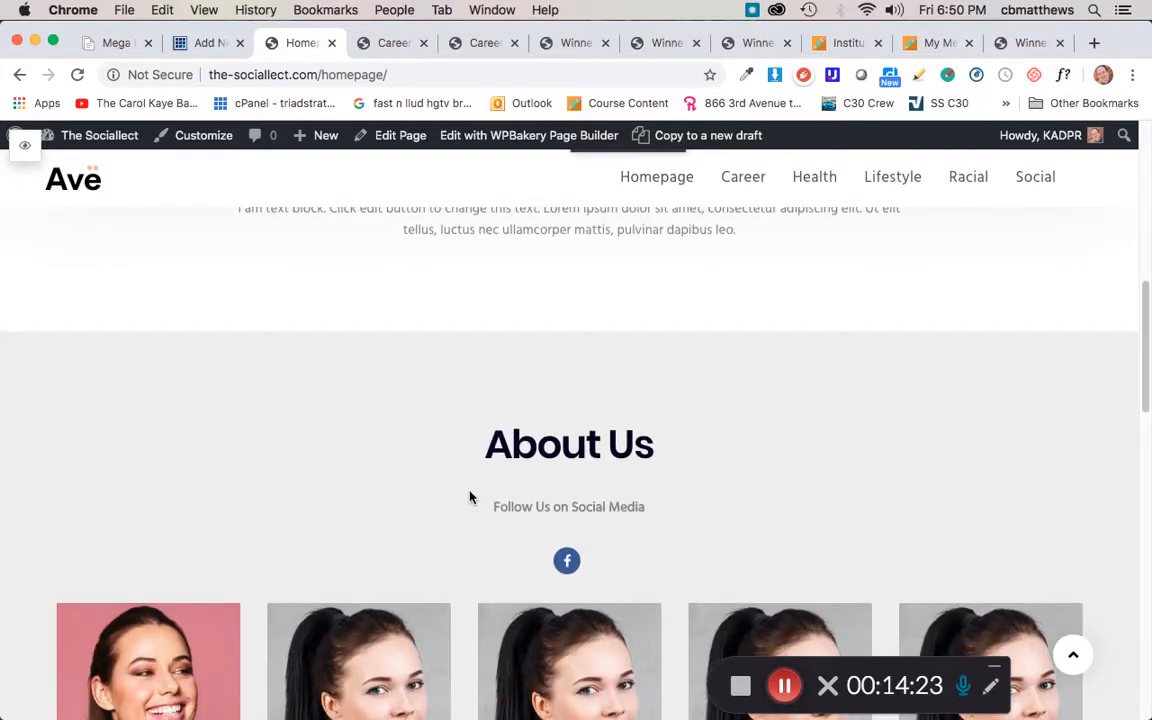
pyautogui.scroll(-3, 471, 497)
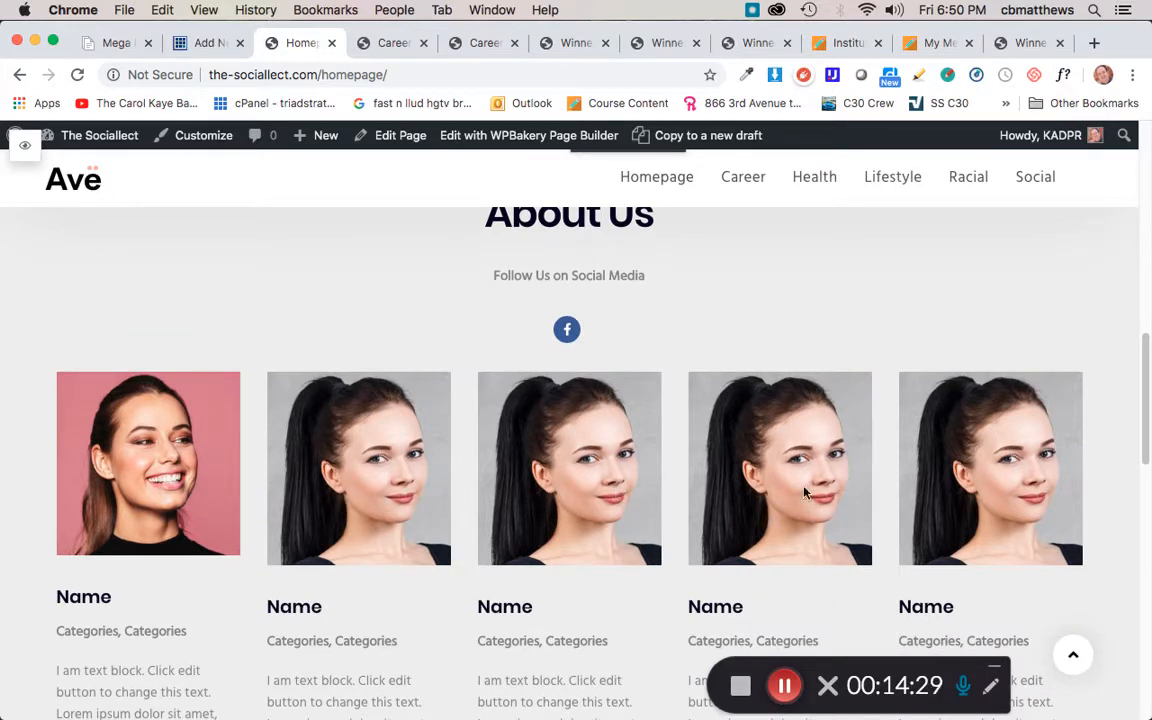
pyautogui.scroll(-3, 280, 480)
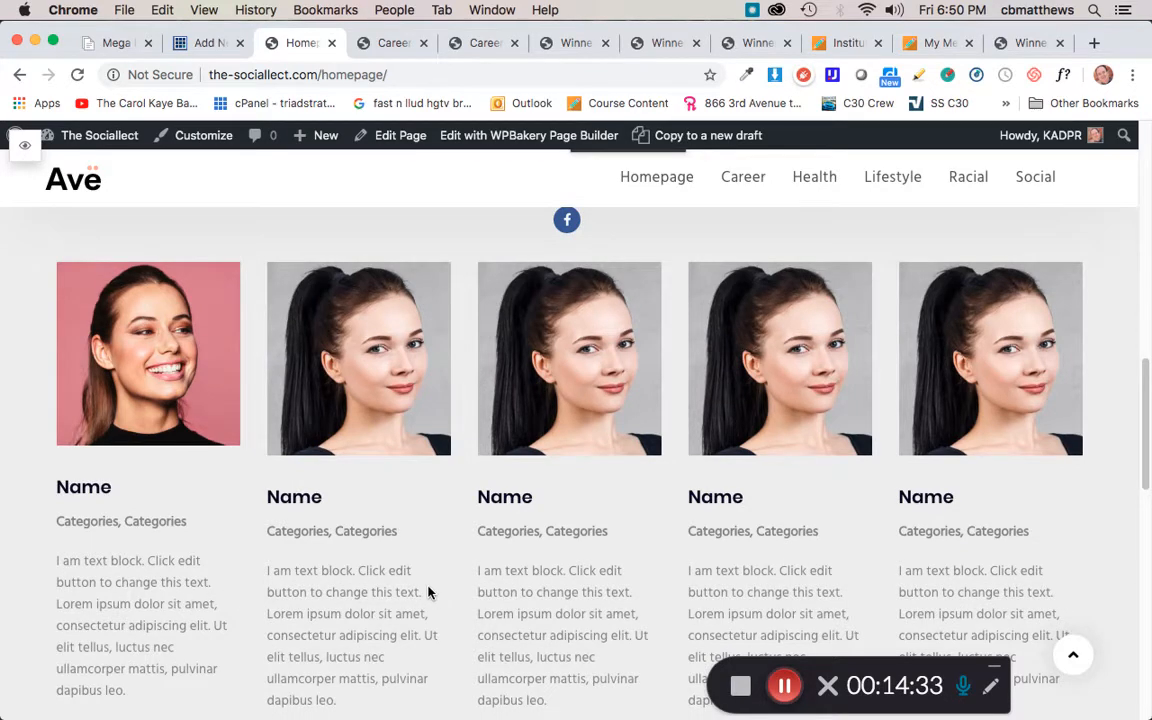
pyautogui.scroll(-10, 428, 592)
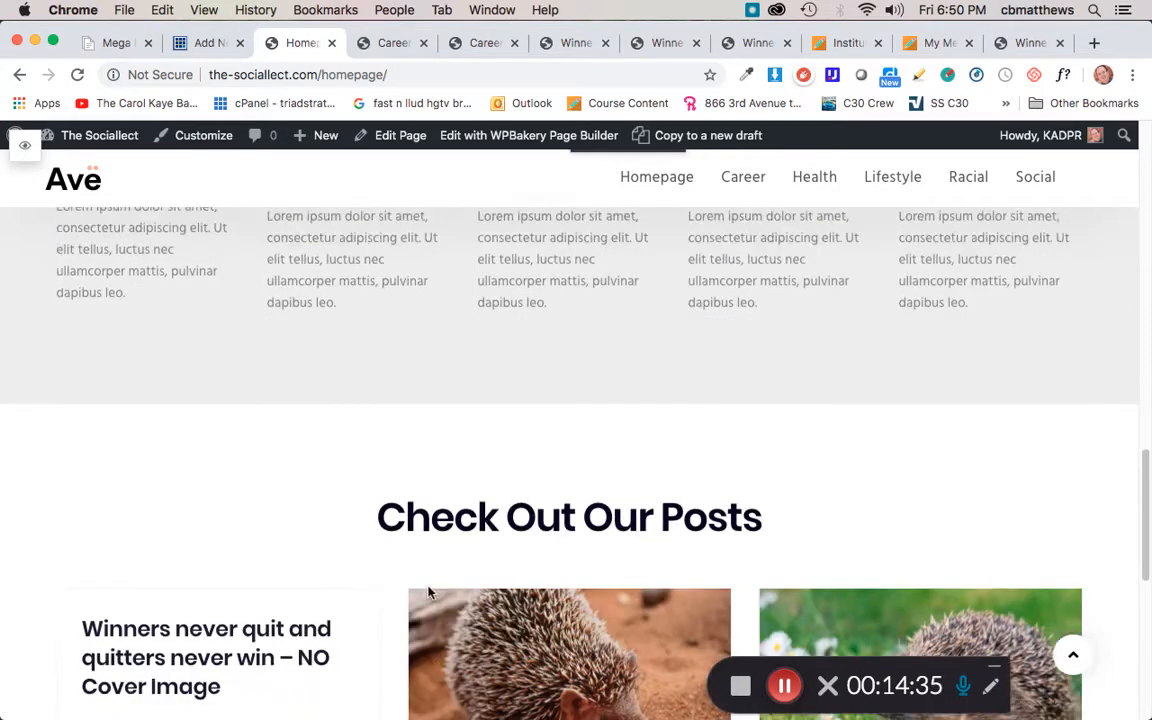
pyautogui.scroll(-4, 428, 592)
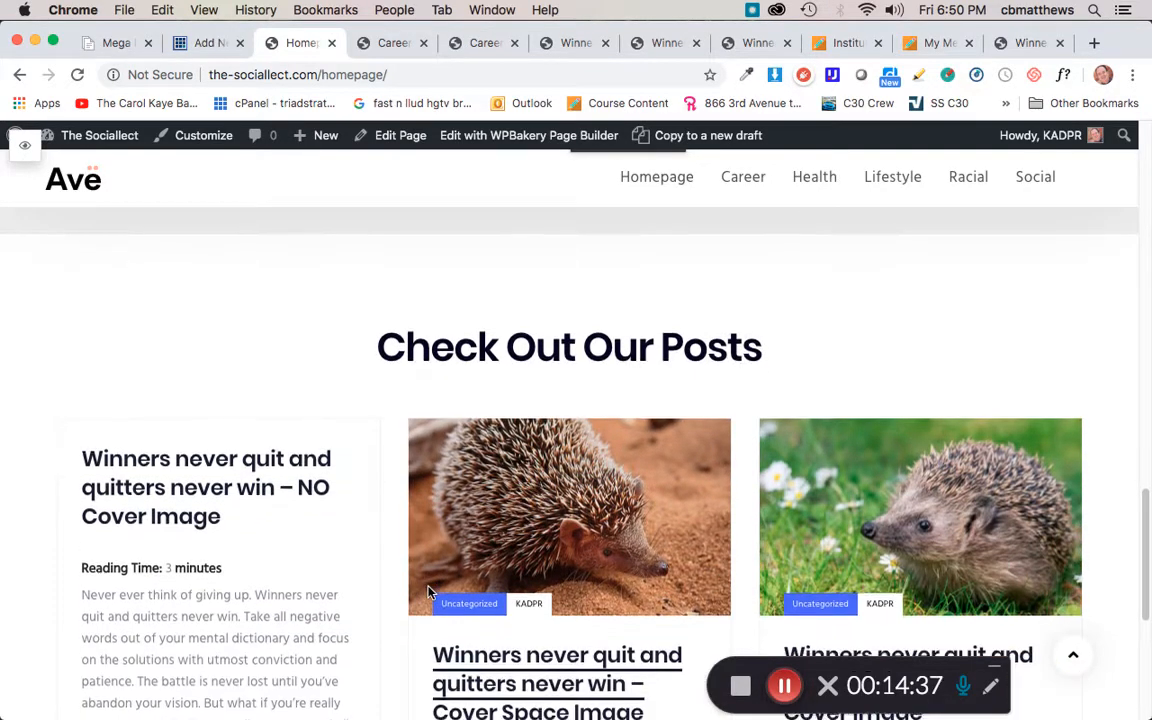
pyautogui.scroll(-3, 428, 592)
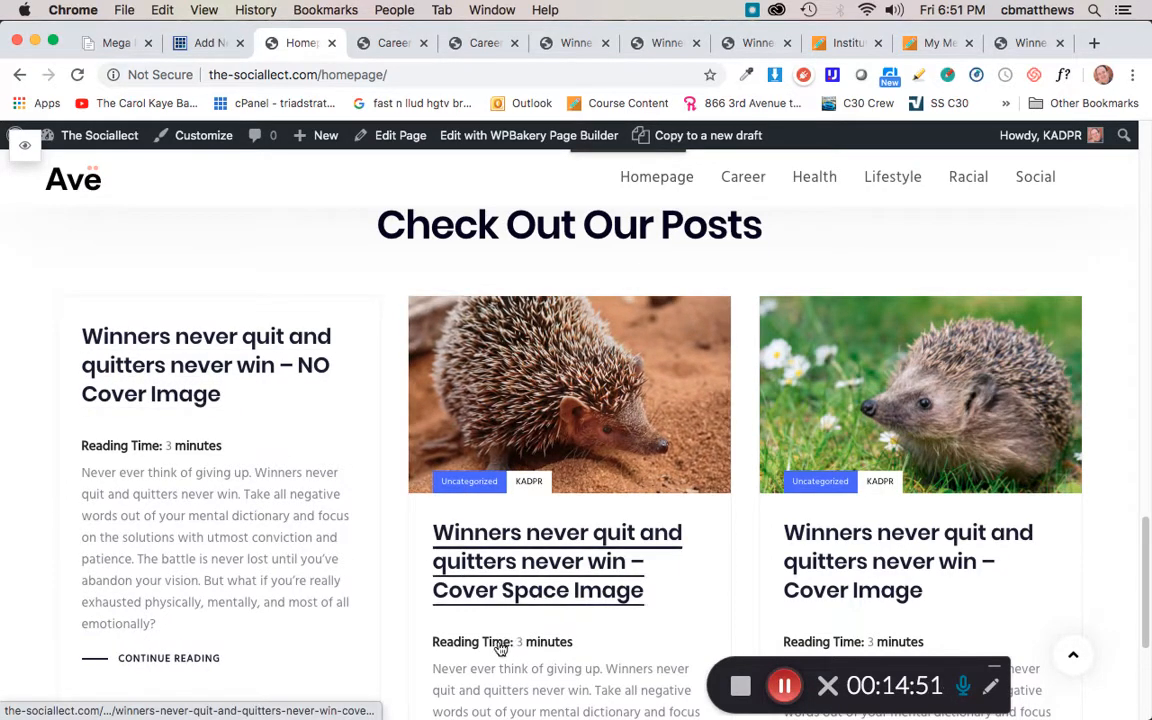
pyautogui.scroll(-2, 537, 643)
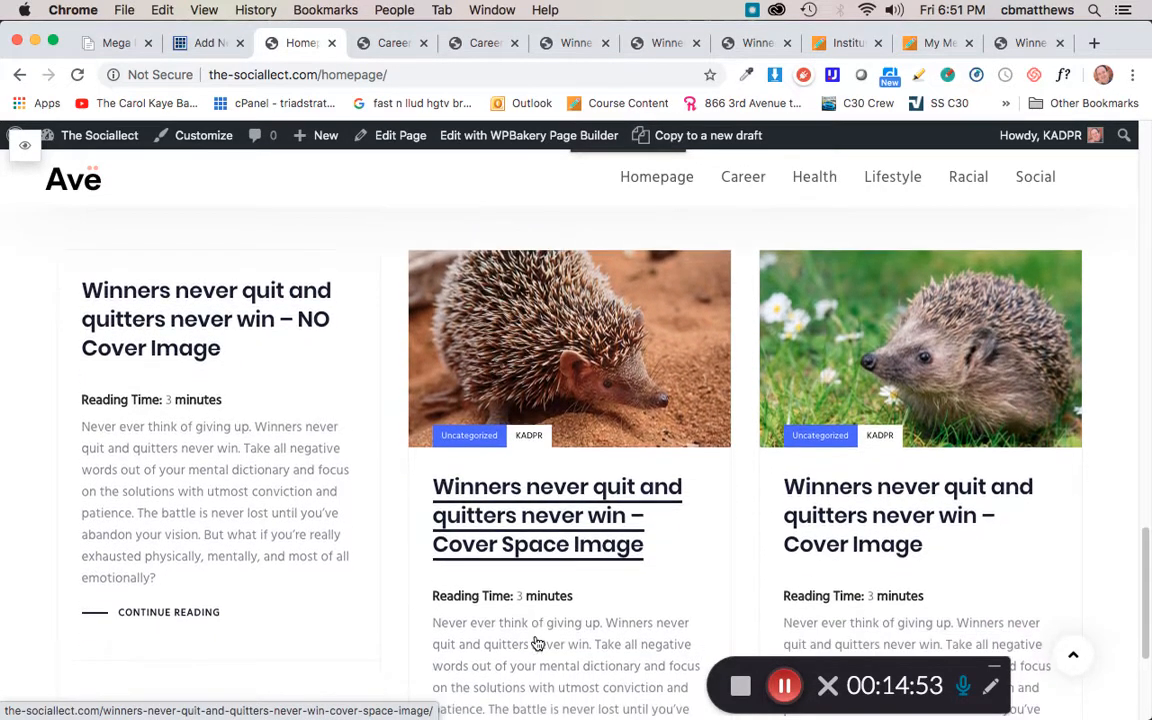
pyautogui.scroll(-5, 537, 643)
pyautogui.scroll(20, 537, 643)
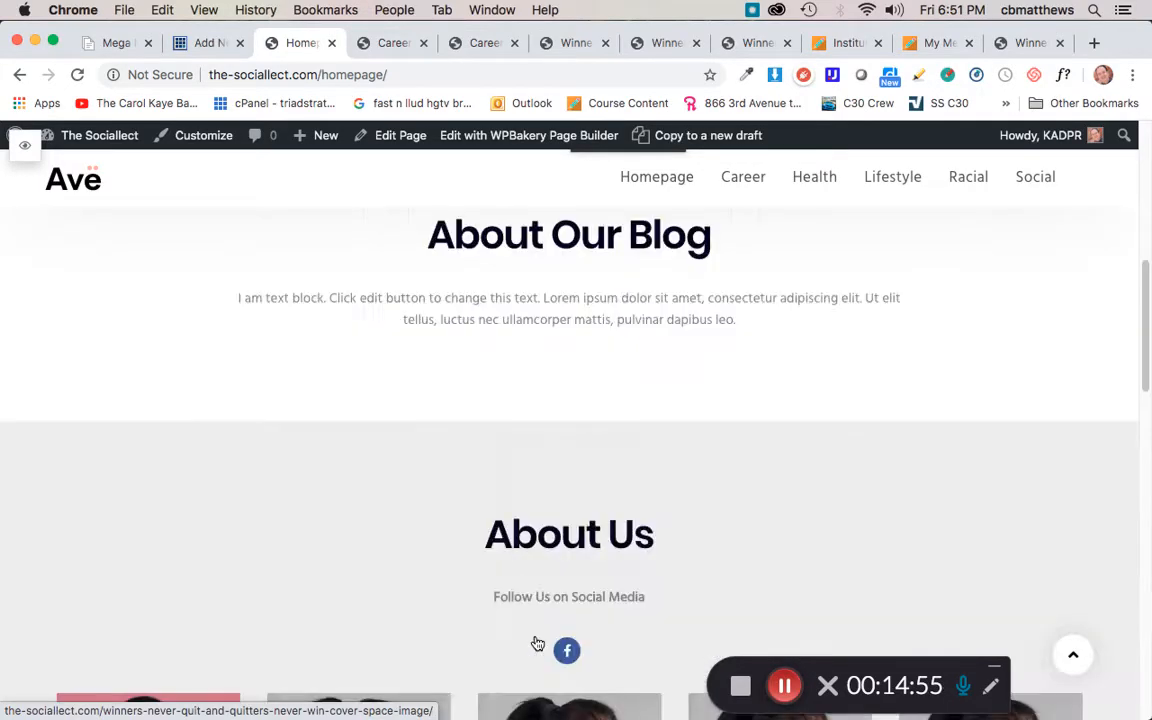
pyautogui.scroll(-10, 535, 638)
pyautogui.scroll(10, 535, 638)
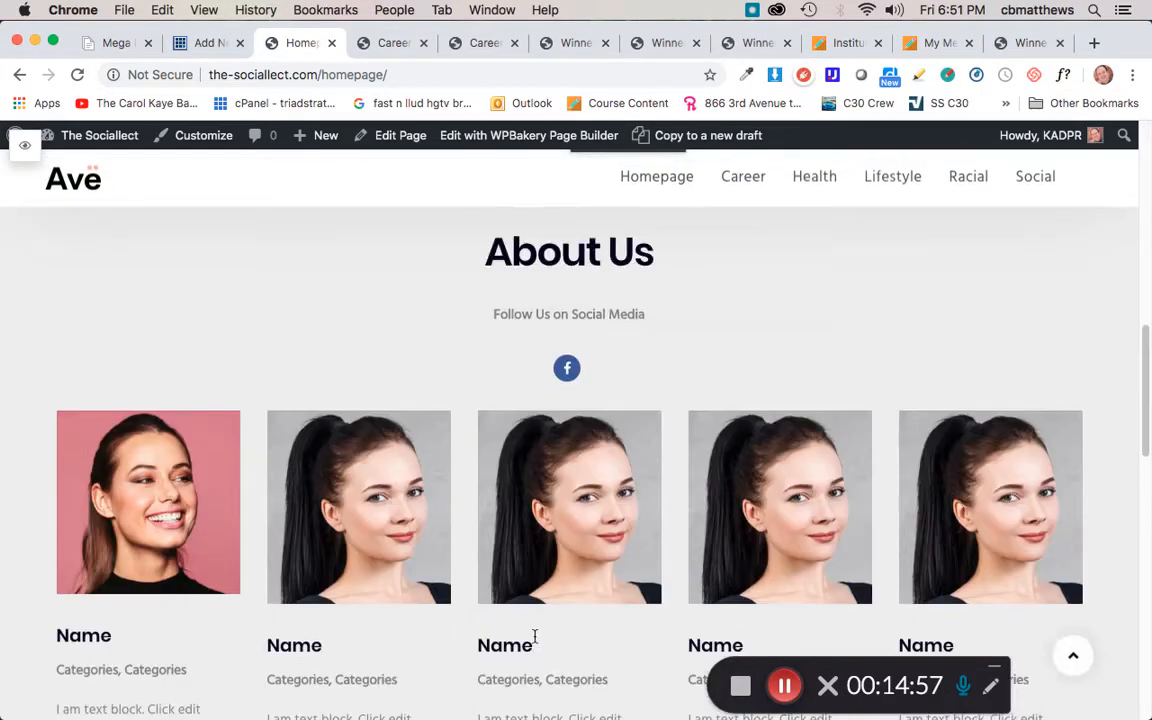
pyautogui.scroll(-6, 535, 640)
pyautogui.scroll(-8, 535, 642)
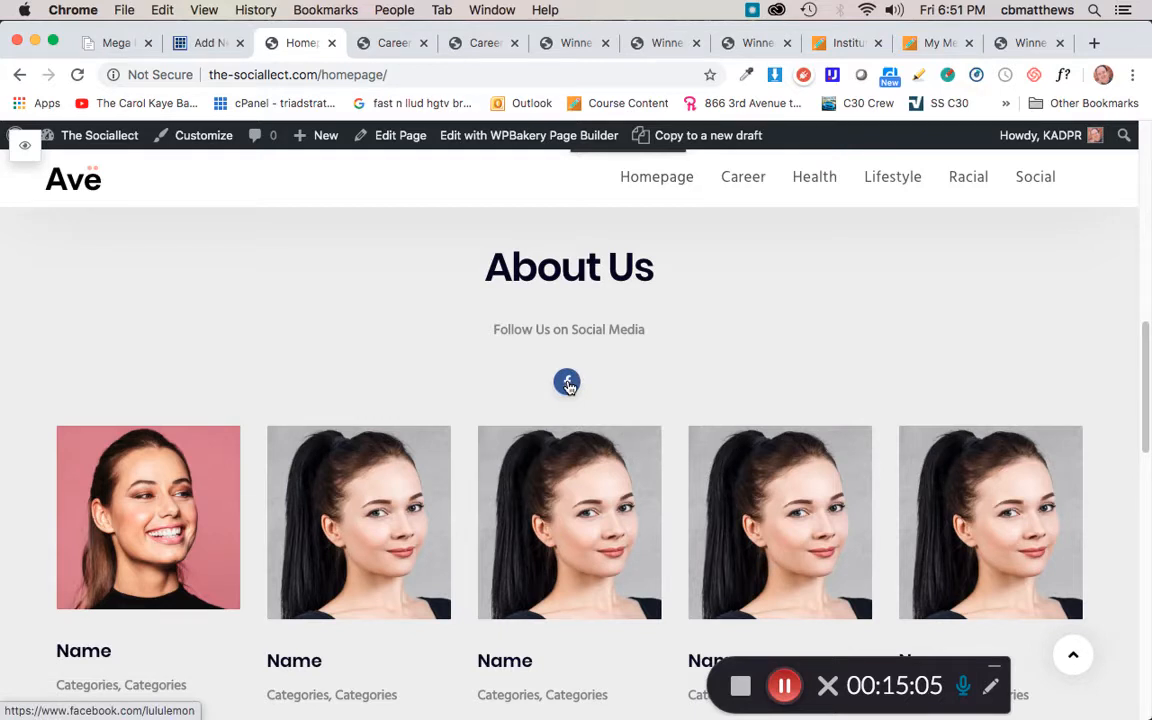
pyautogui.click(567, 384)
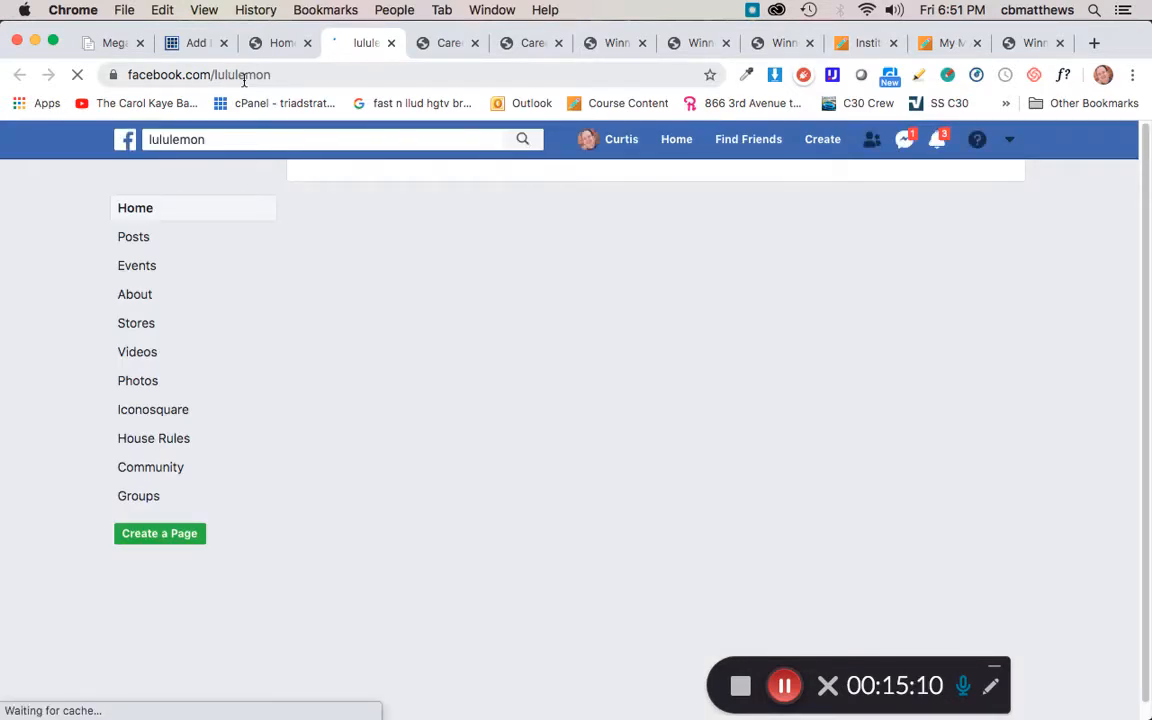
pyautogui.click(288, 44)
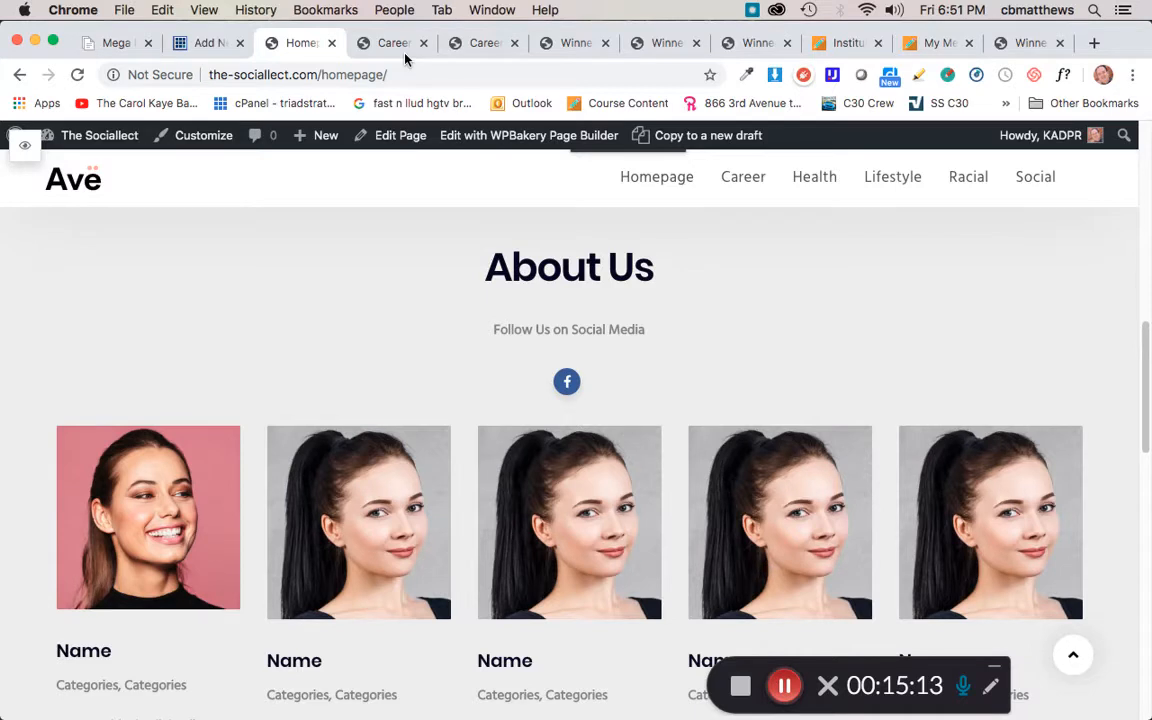
# Step: Compare the published No Cover Image and Cover Space Image posts, including the Cover Space post's Facebook share option
pyautogui.click(571, 43)
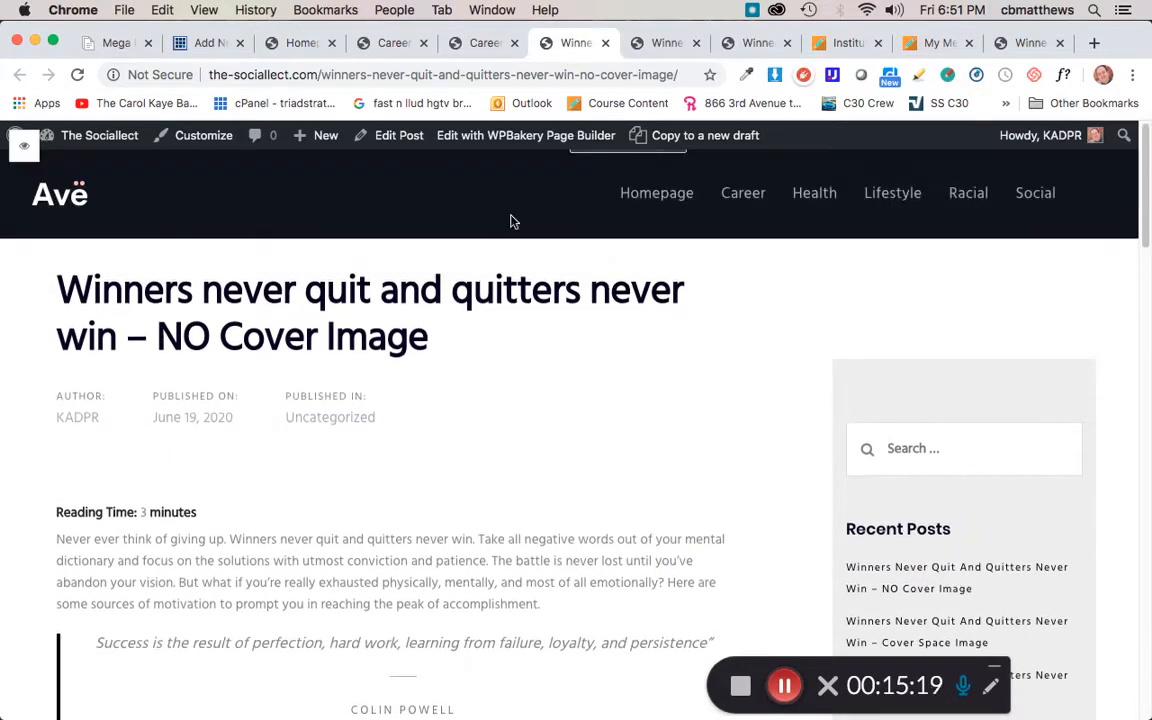
pyautogui.click(664, 43)
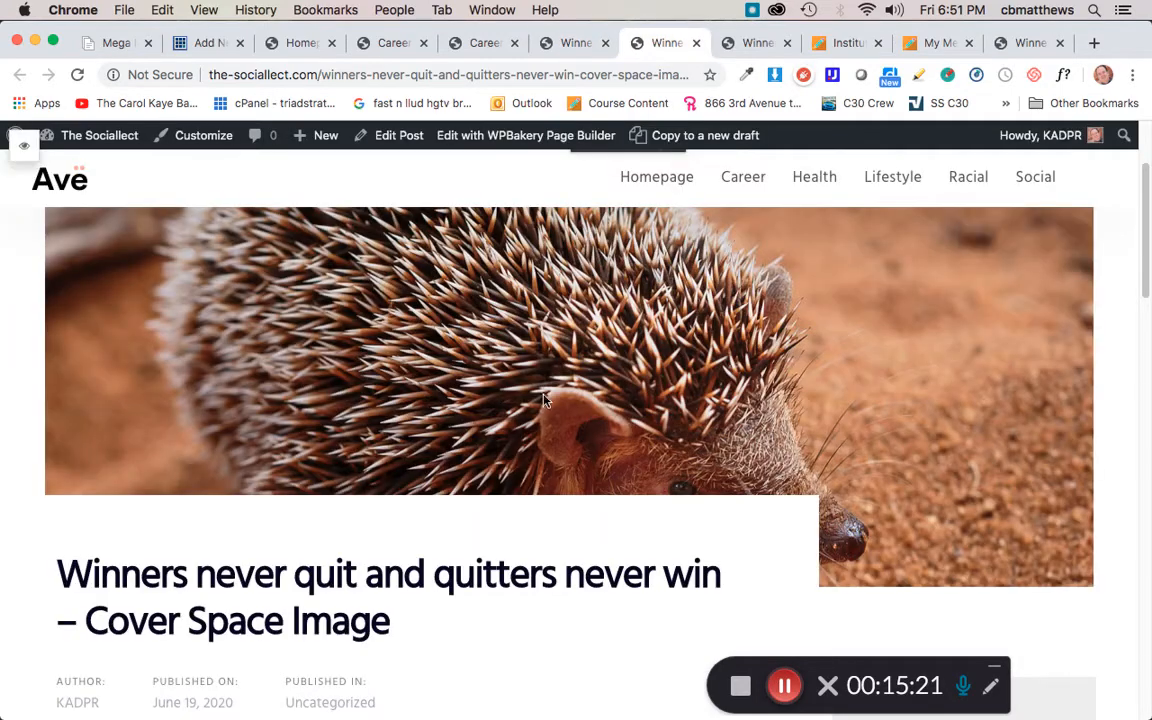
pyautogui.scroll(-3, 392, 396)
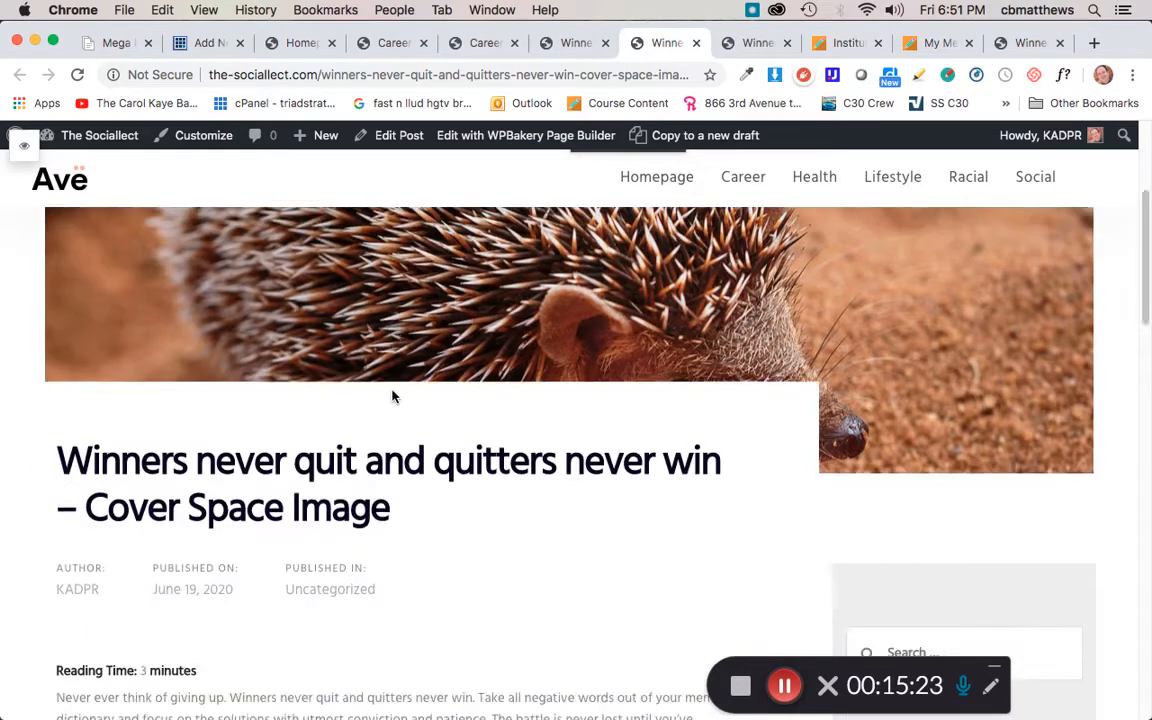
pyautogui.scroll(-15, 392, 396)
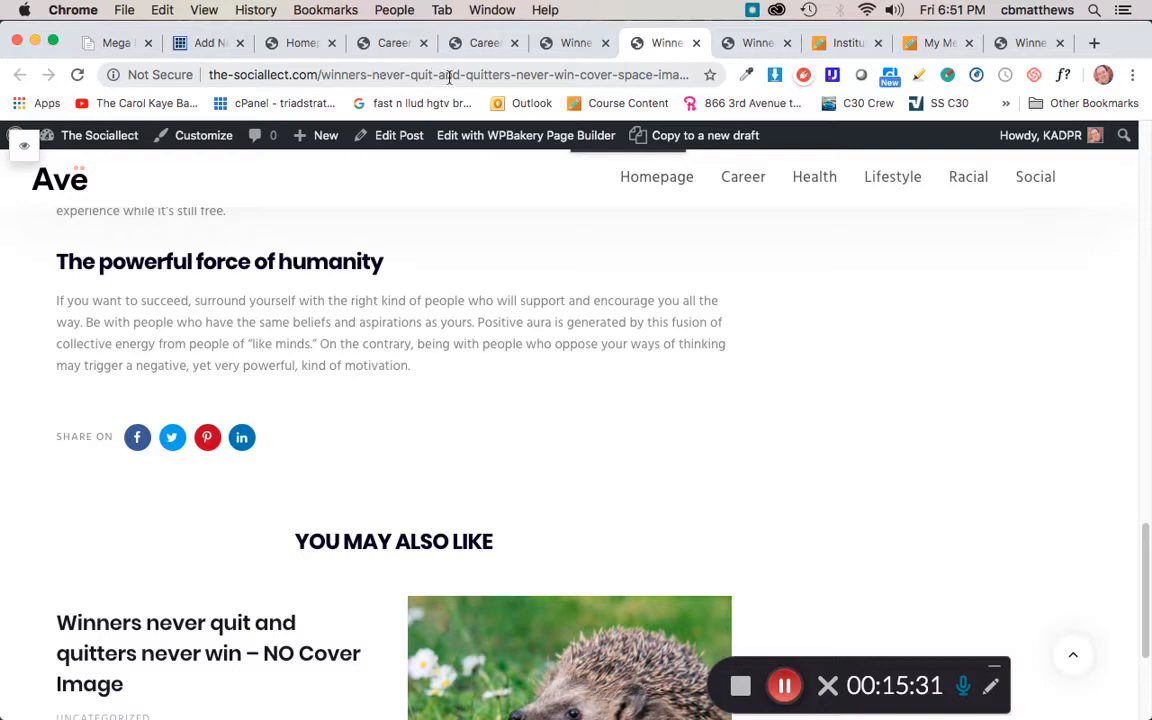
pyautogui.click(137, 439)
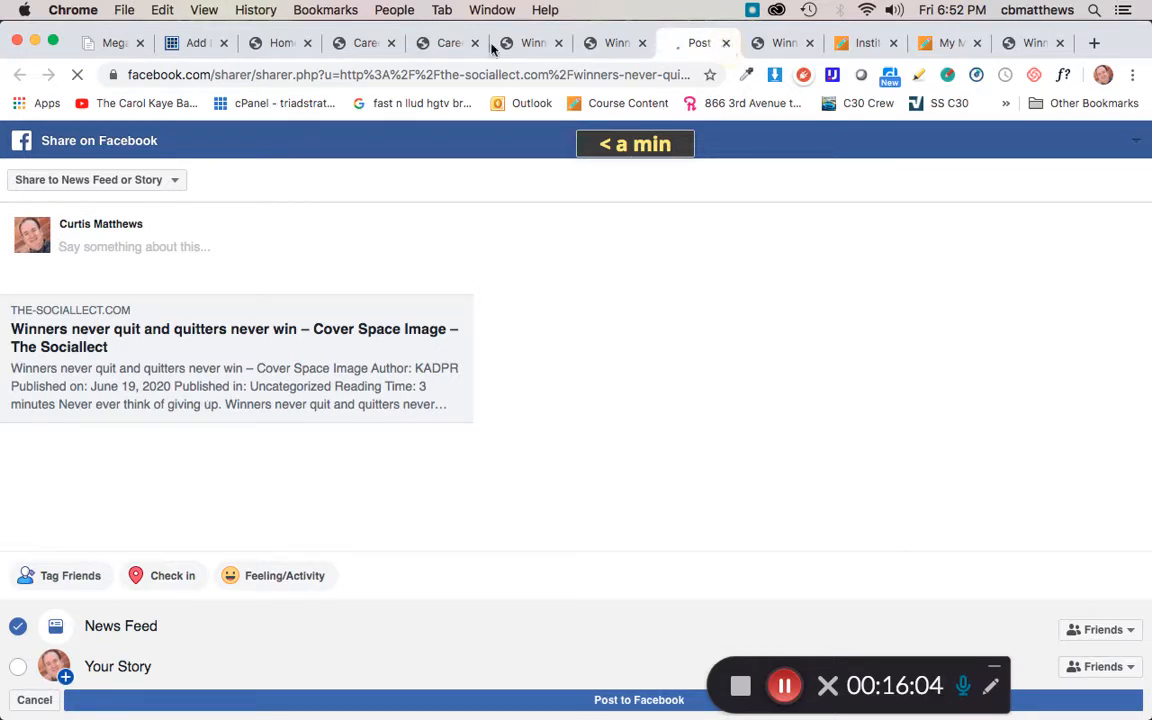
pyautogui.press('super+w')
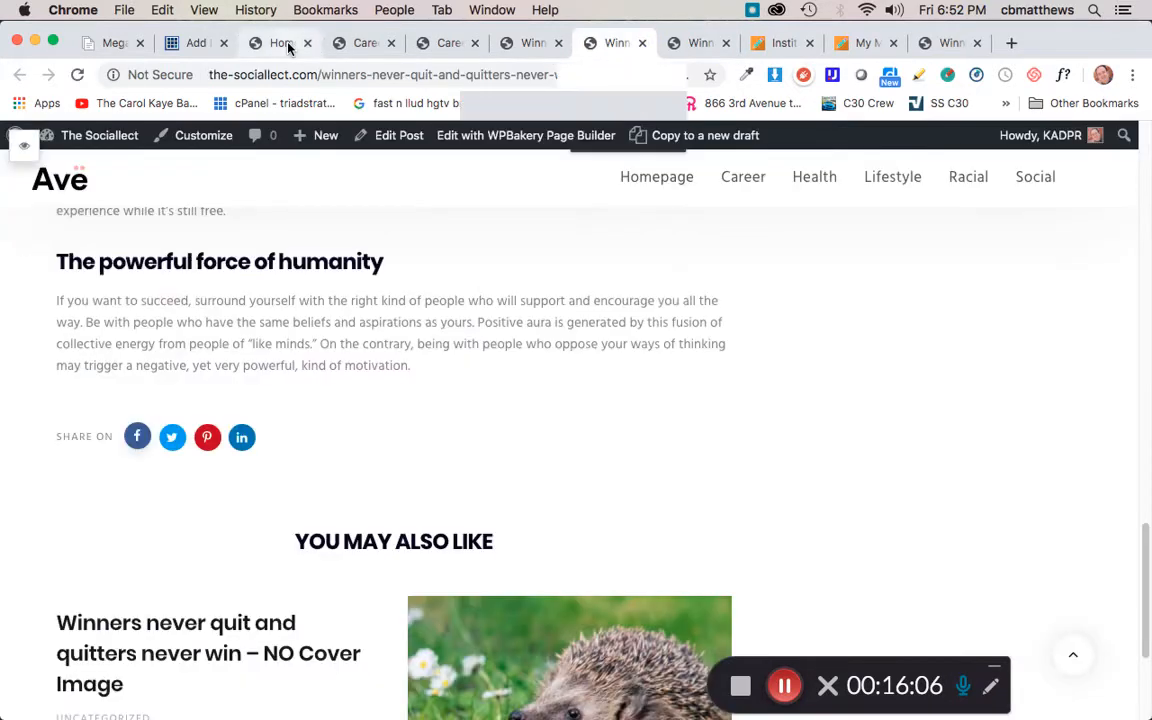
# Step: Return to the scheduled post's editor, leave it for the posts list, and start a new post
pyautogui.click(290, 44)
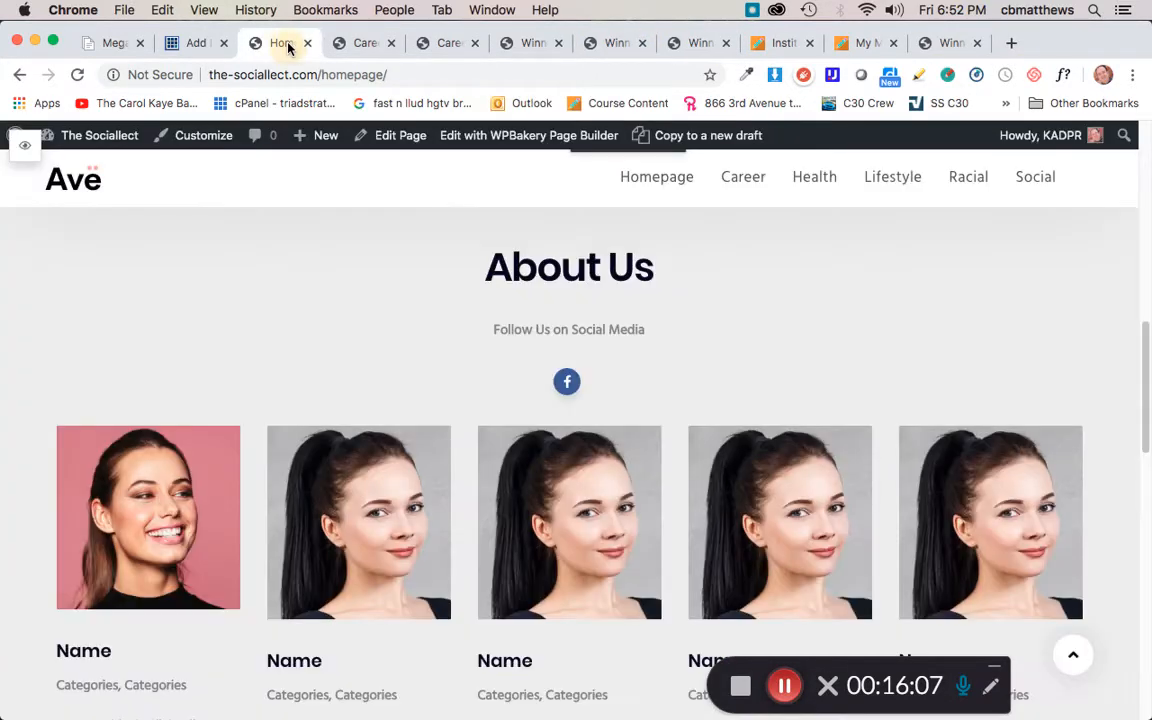
pyautogui.click(206, 43)
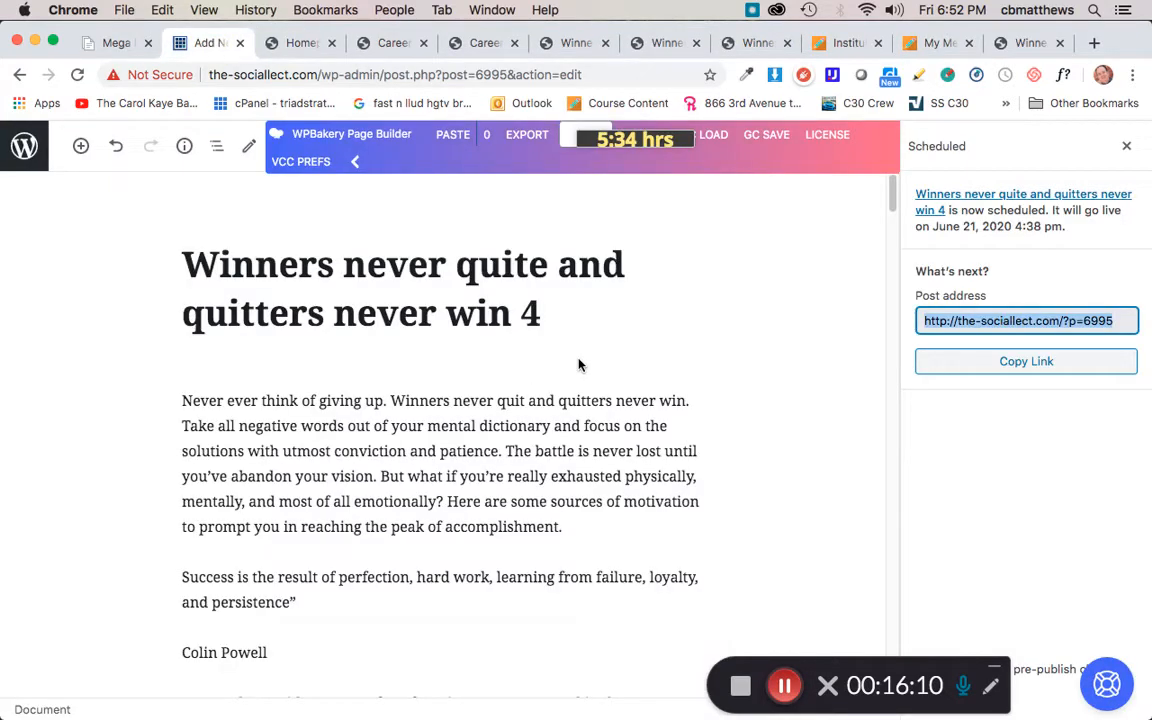
pyautogui.scroll(-2, 576, 367)
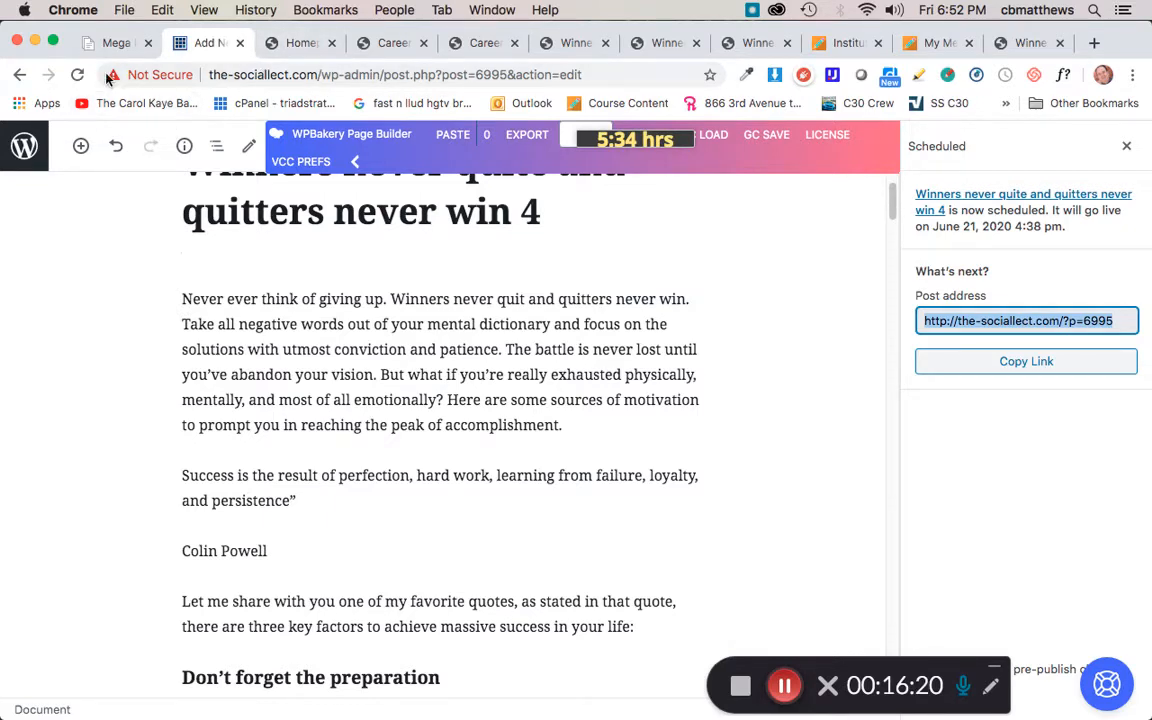
pyautogui.click(20, 75)
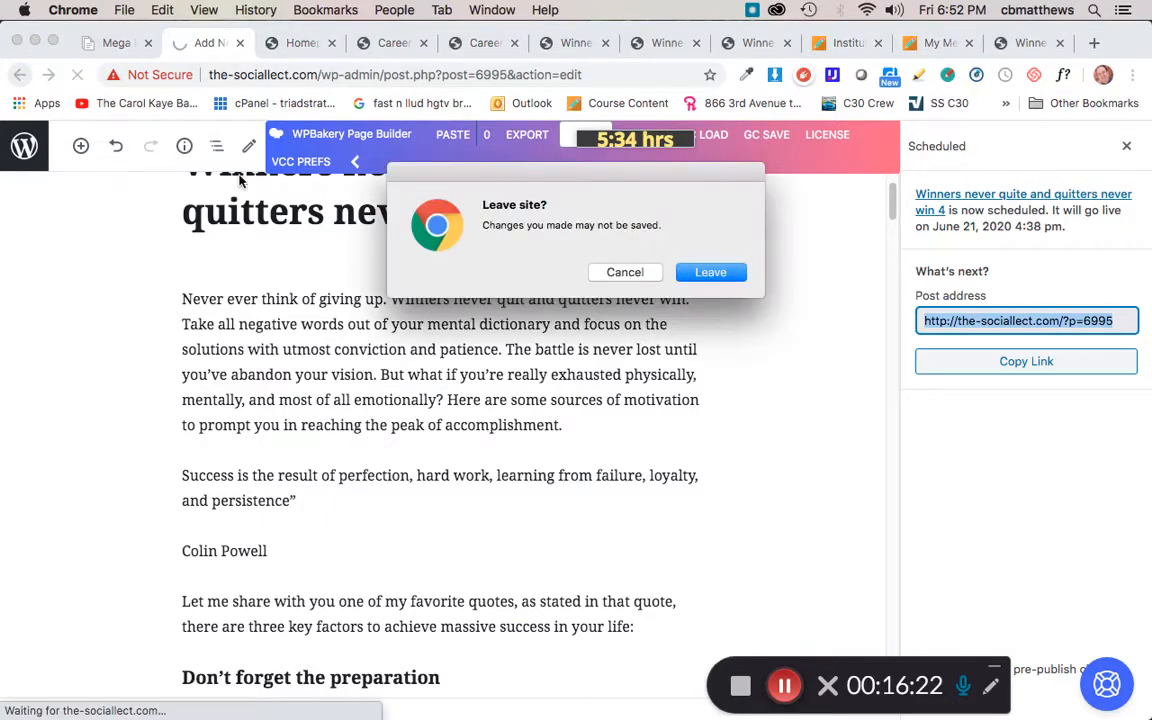
pyautogui.click(710, 273)
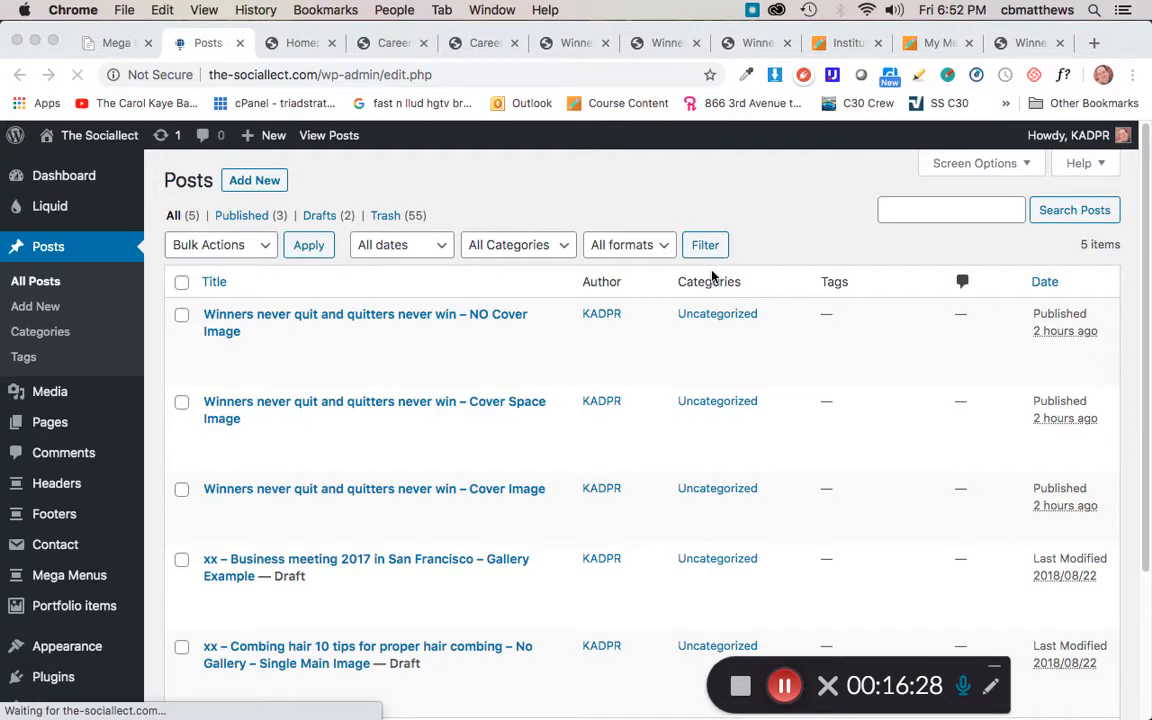
pyautogui.click(249, 183)
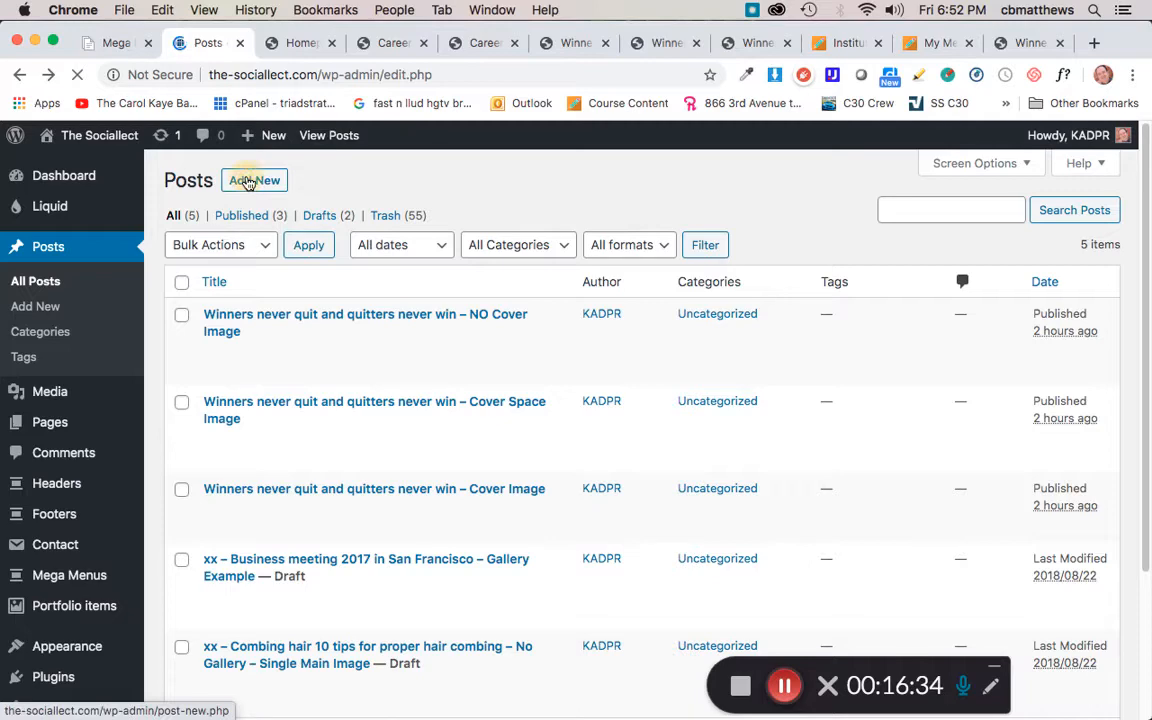
# Step: Switch to Word and select all text in winners.docx
pyautogui.press('super+Tab')
pyautogui.press('super+Tab')
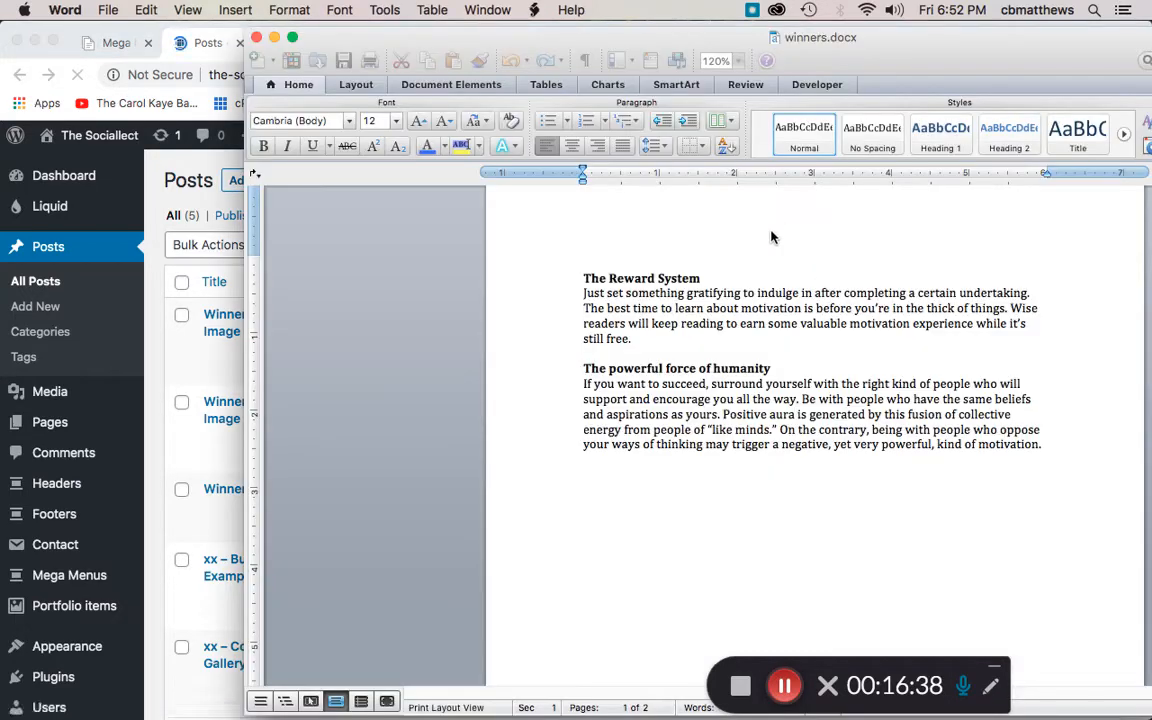
pyautogui.press('super+a')
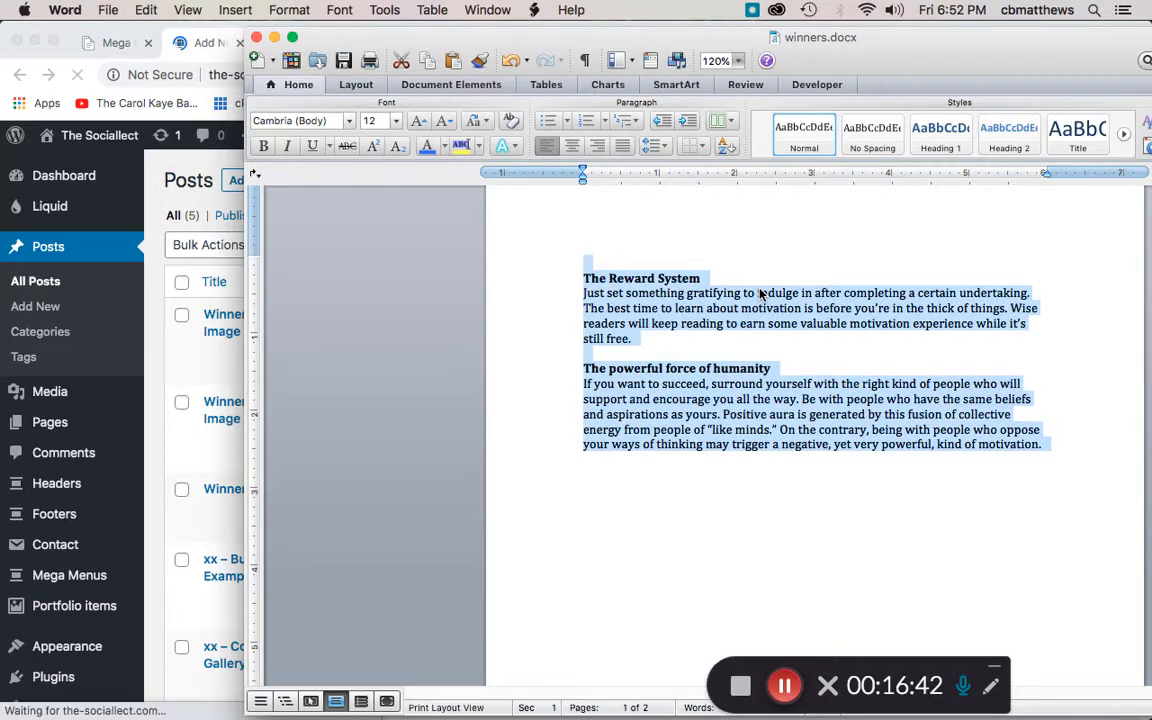
pyautogui.click(150, 33)
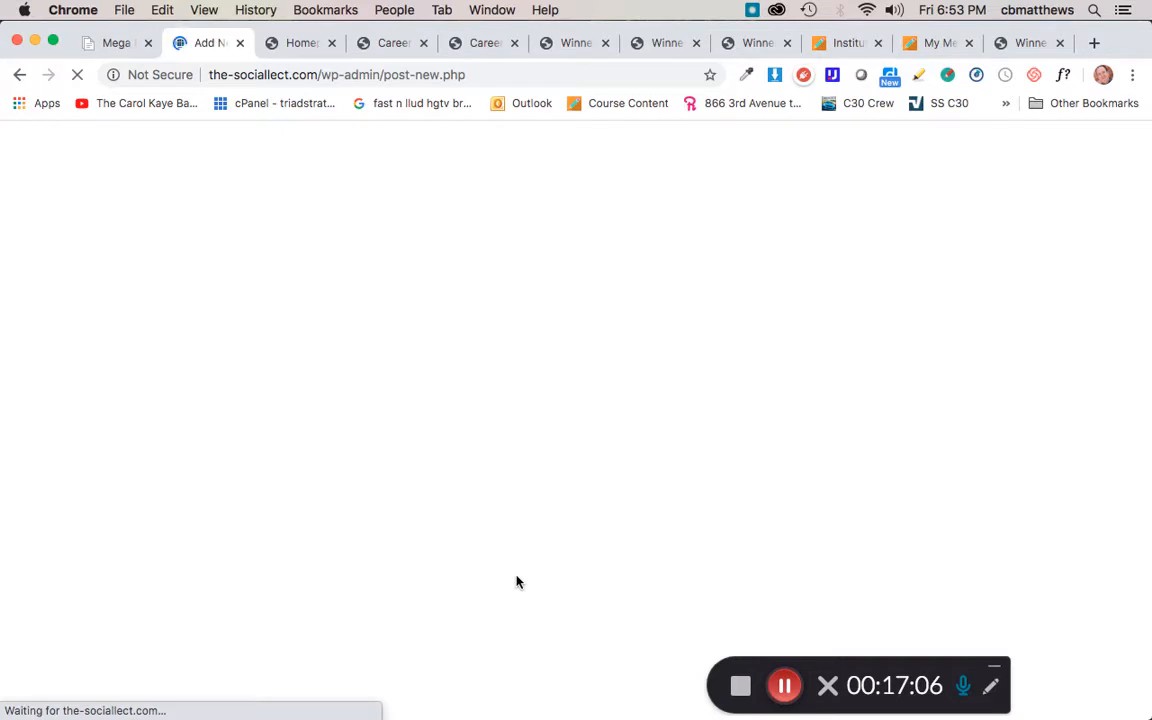
# Step: Paste the copied winners.docx content into the new post's body
pyautogui.click(782, 686)
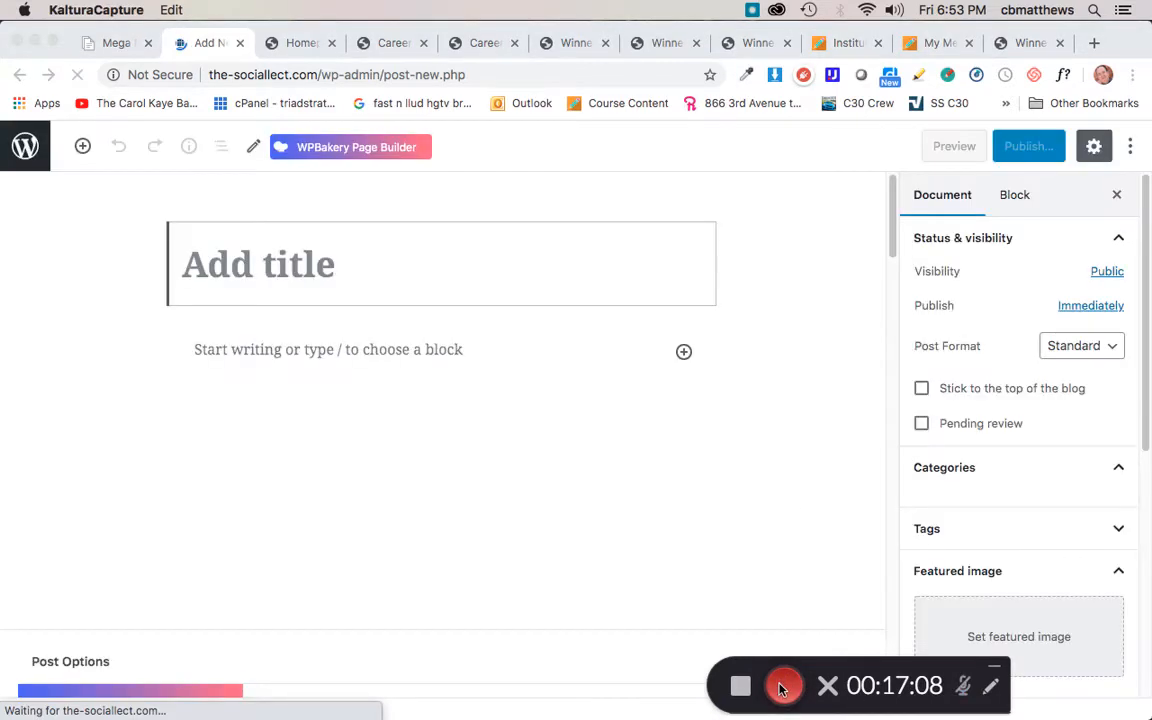
pyautogui.click(780, 688)
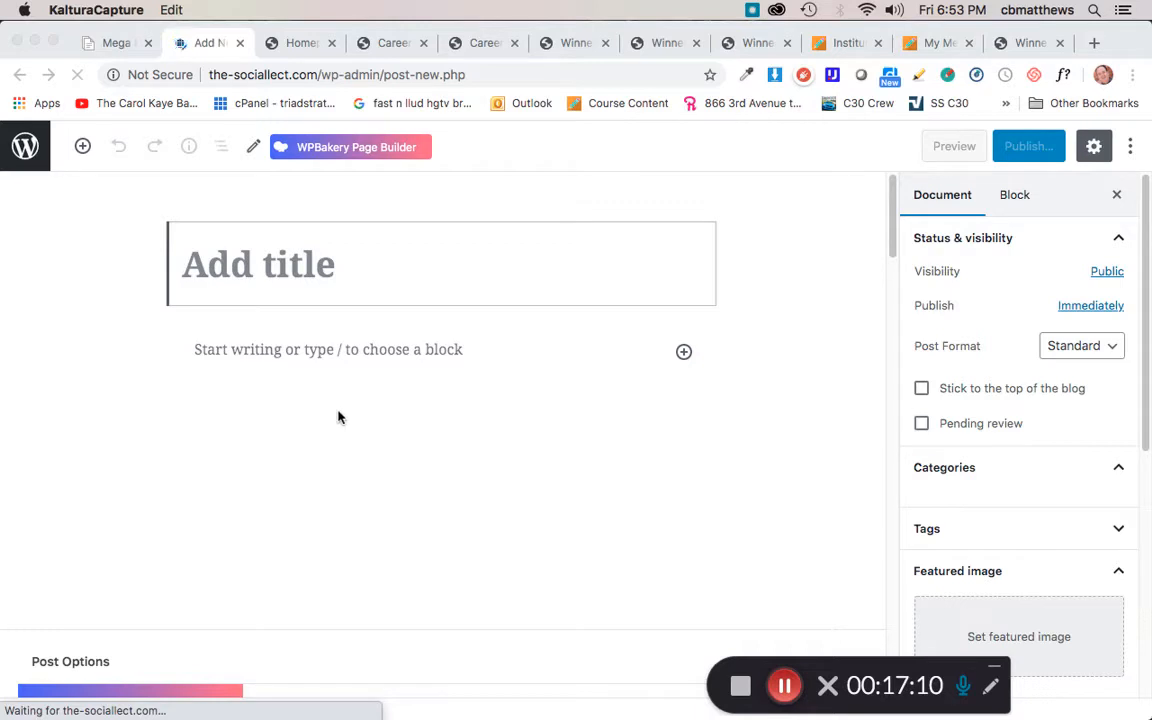
pyautogui.click(264, 350)
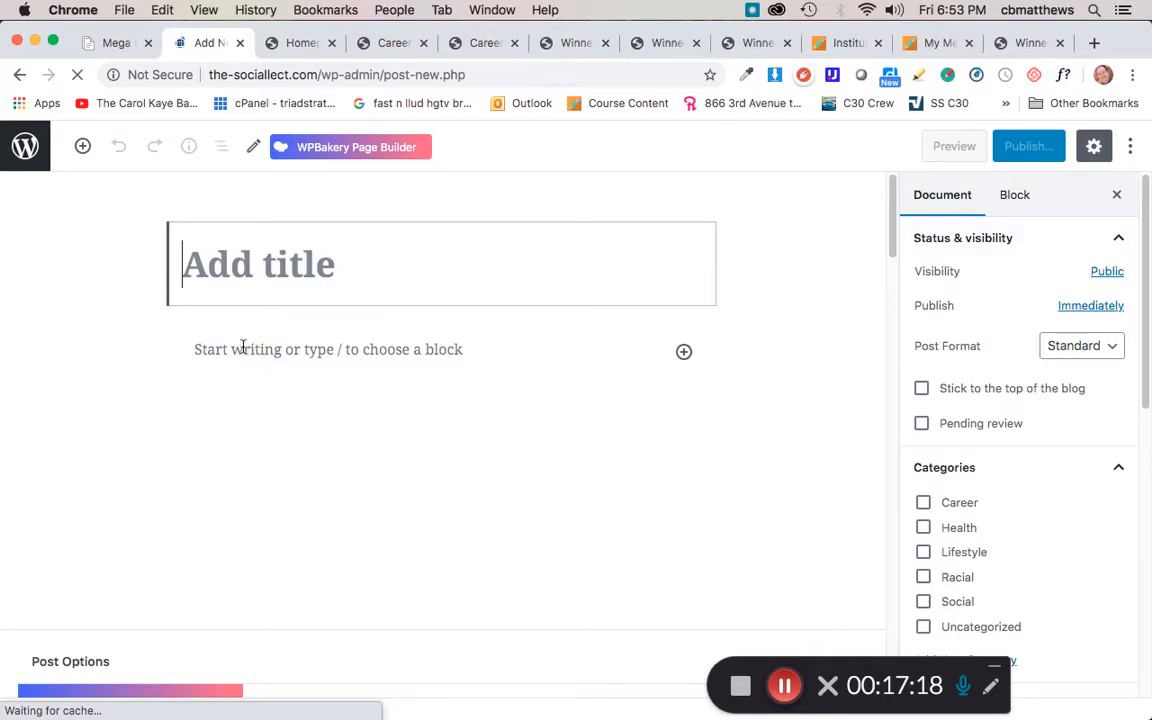
pyautogui.click(242, 347)
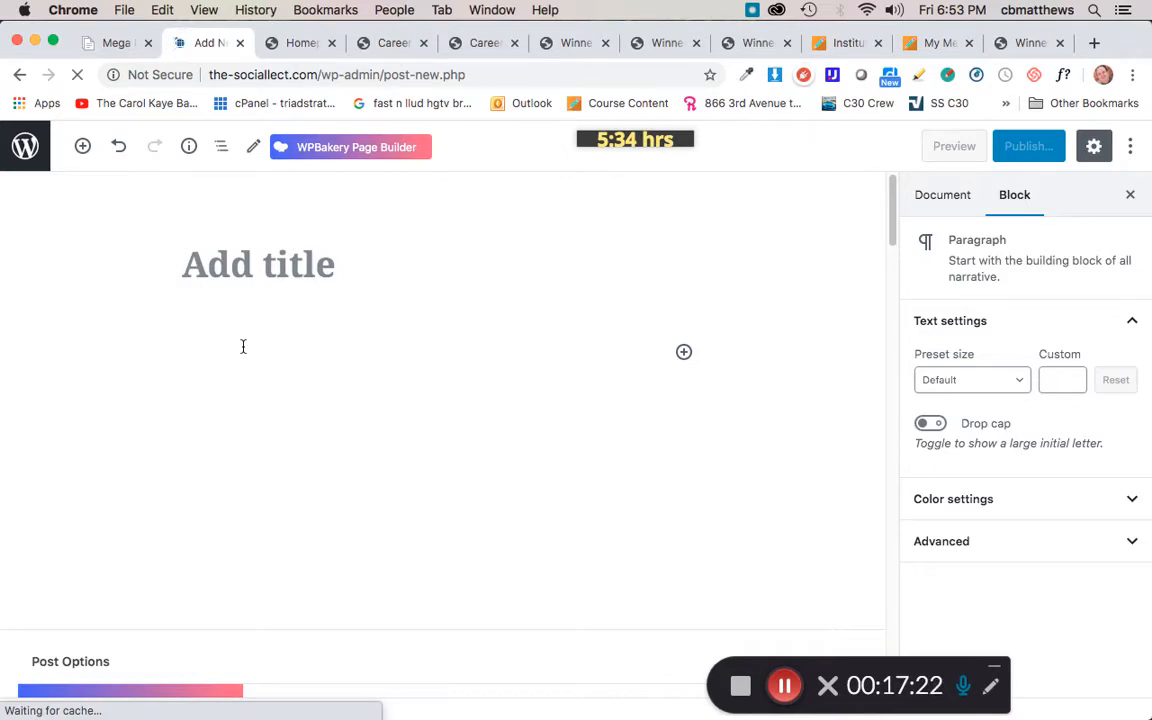
pyautogui.click(775, 685)
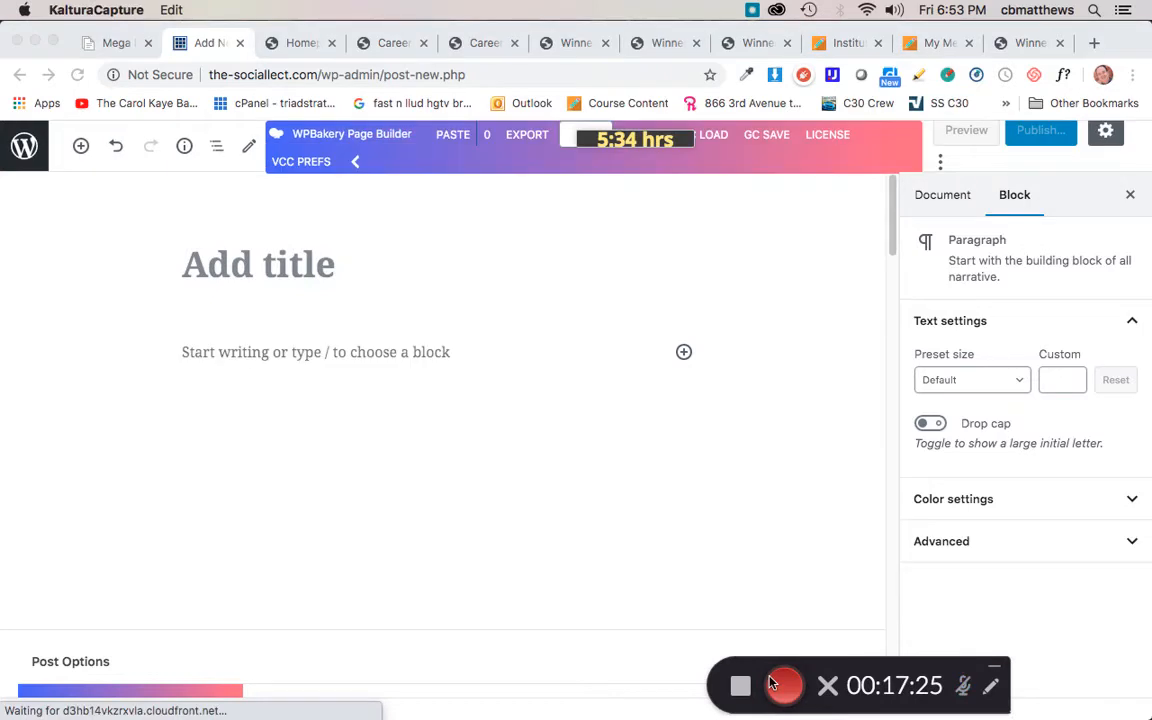
pyautogui.click(328, 352)
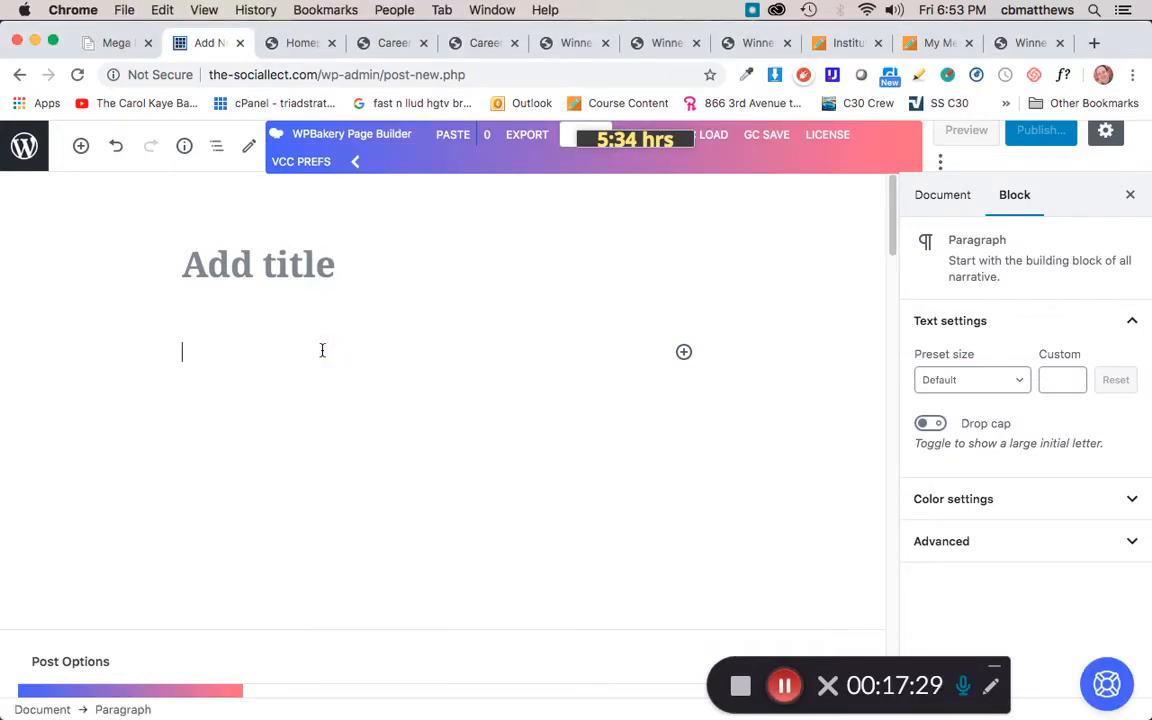
pyautogui.press('super+v')
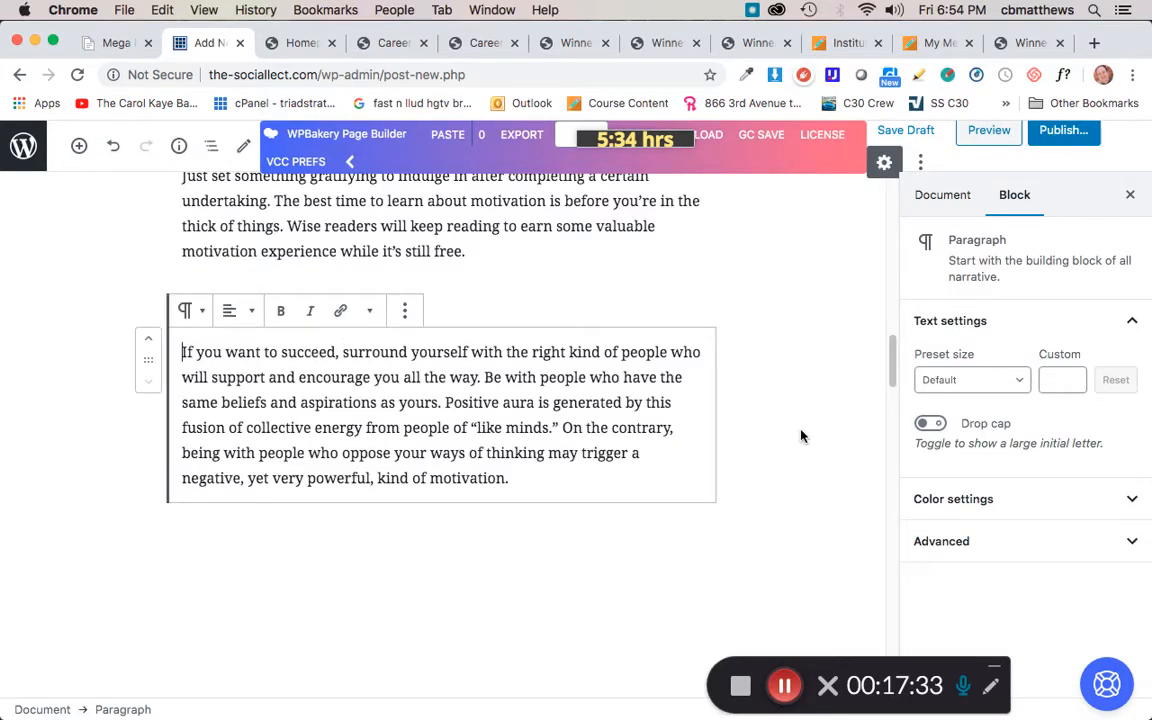
# Step: Switch to Word and select the document title 'Winners never quite and quitters never win'
pyautogui.click(780, 393)
pyautogui.scroll(10, 770, 356)
pyautogui.scroll(5, 770, 356)
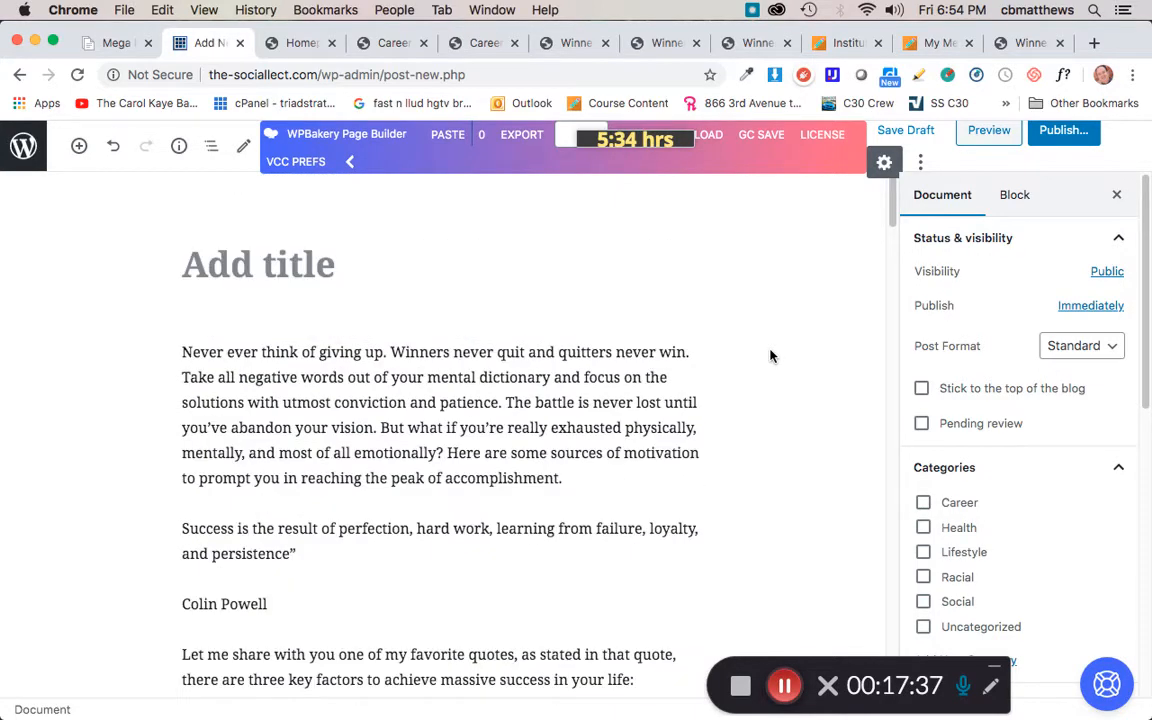
pyautogui.press('super+Tab')
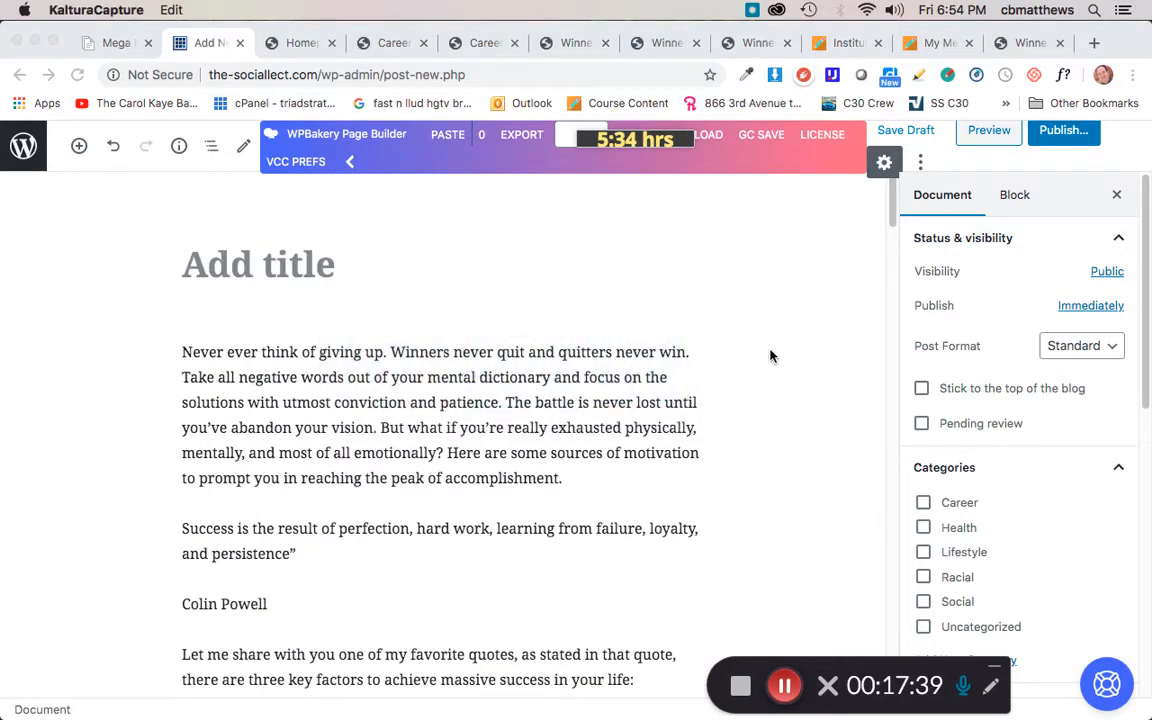
pyautogui.press('super+Tab')
pyautogui.press('super+Tab')
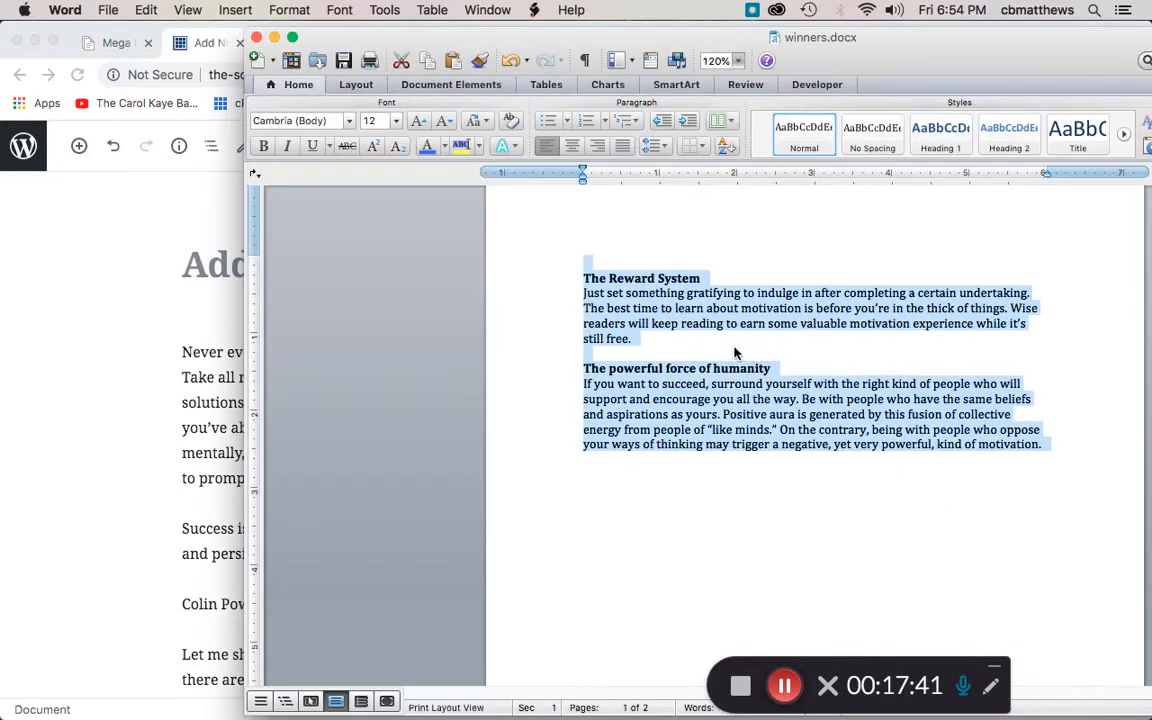
pyautogui.scroll(10, 722, 328)
pyautogui.moveTo(637, 323); pyautogui.dragTo(580, 290)
pyautogui.press('super+c')
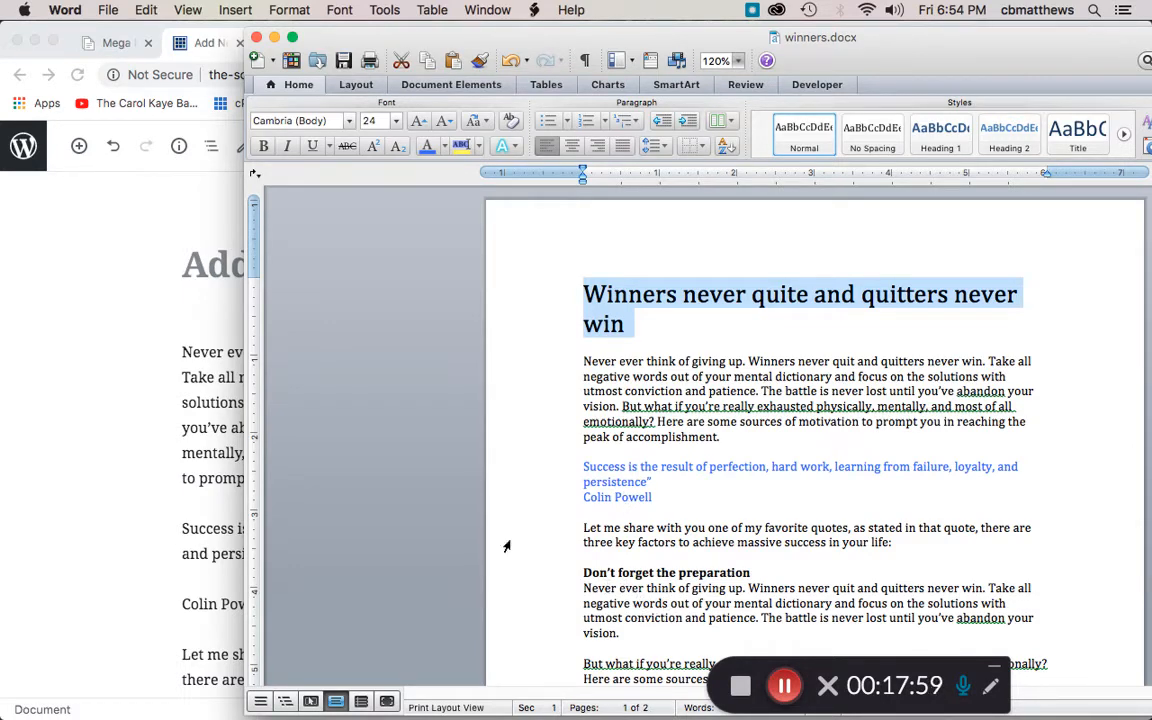
# Step: Paste the title into the post's title field and append 5 to it
pyautogui.click(150, 350)
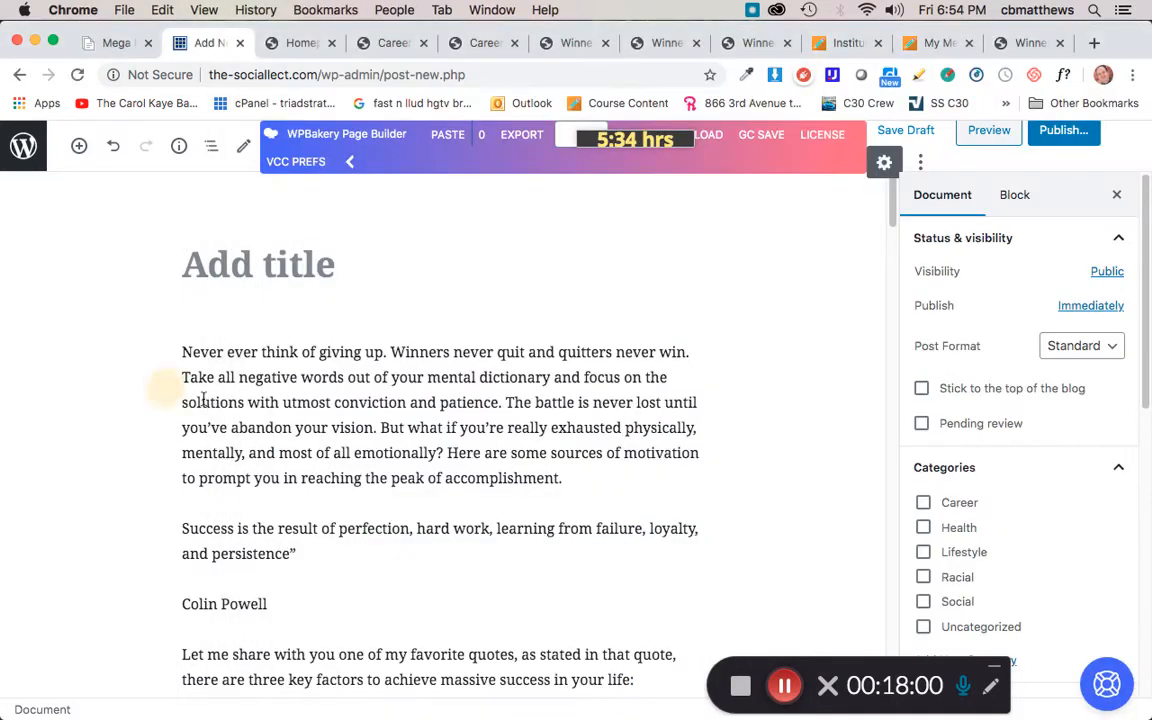
pyautogui.click(282, 265)
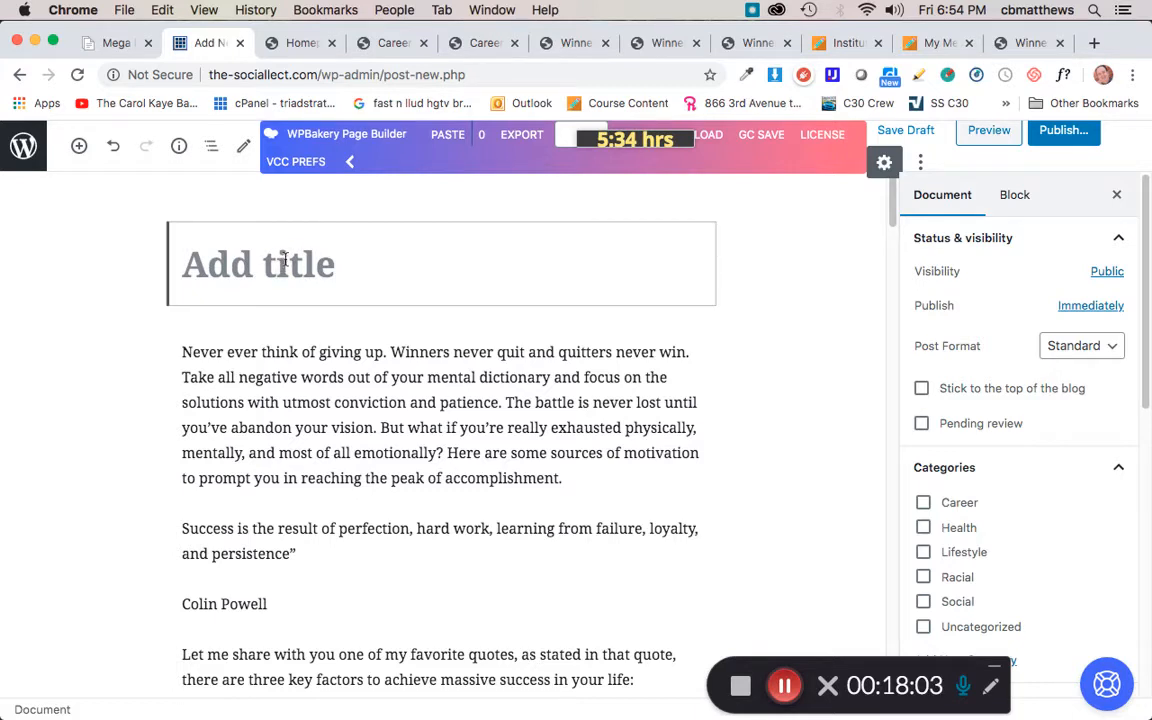
pyautogui.press('super+v')
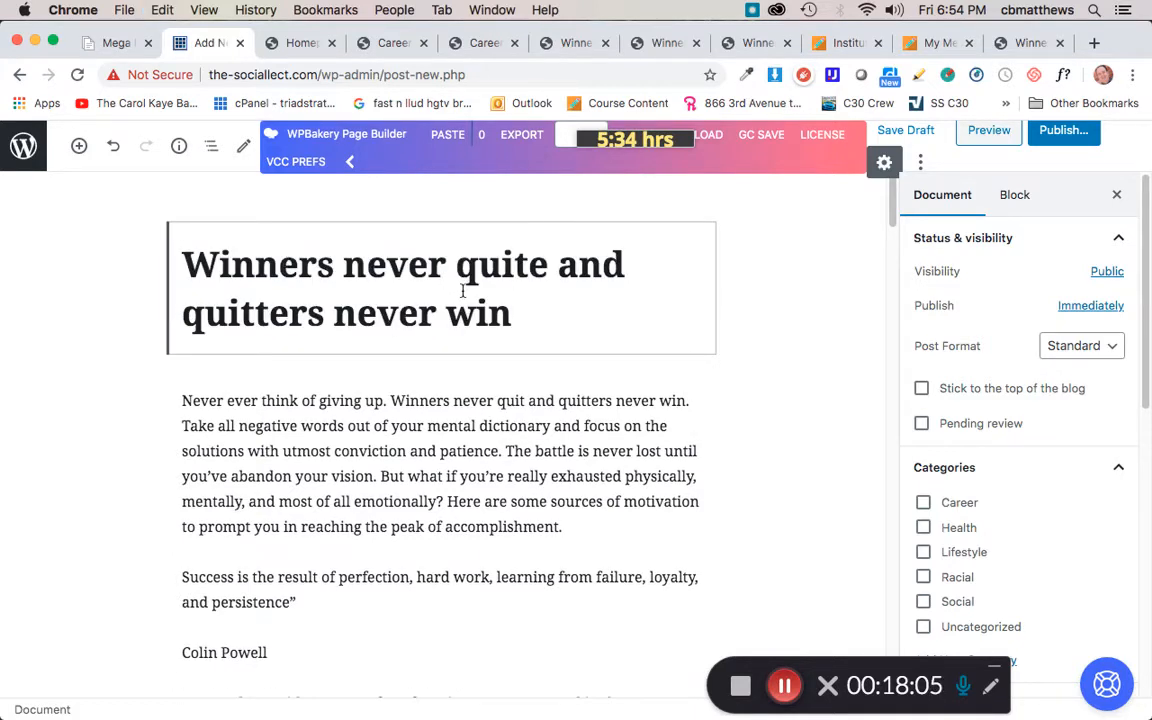
pyautogui.write('5')
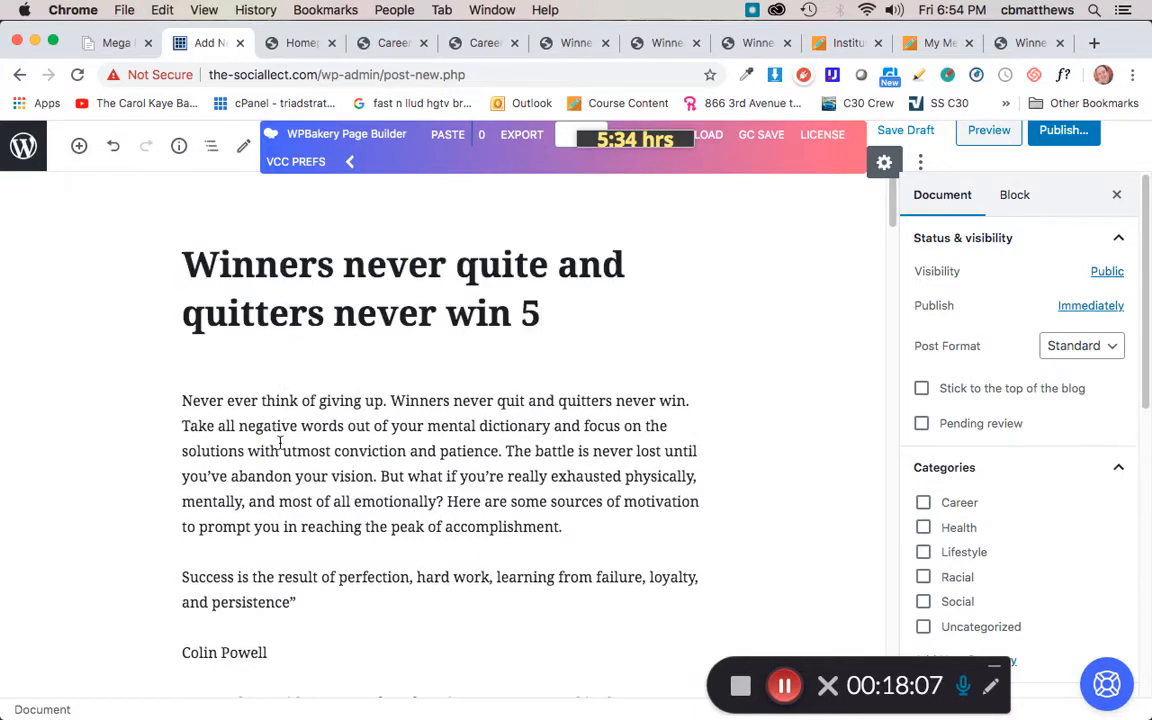
# Step: Convert the 'Success is the result of perfection, hard work…' paragraph into a Quote block
pyautogui.click(378, 462)
pyautogui.scroll(-9, 375, 458)
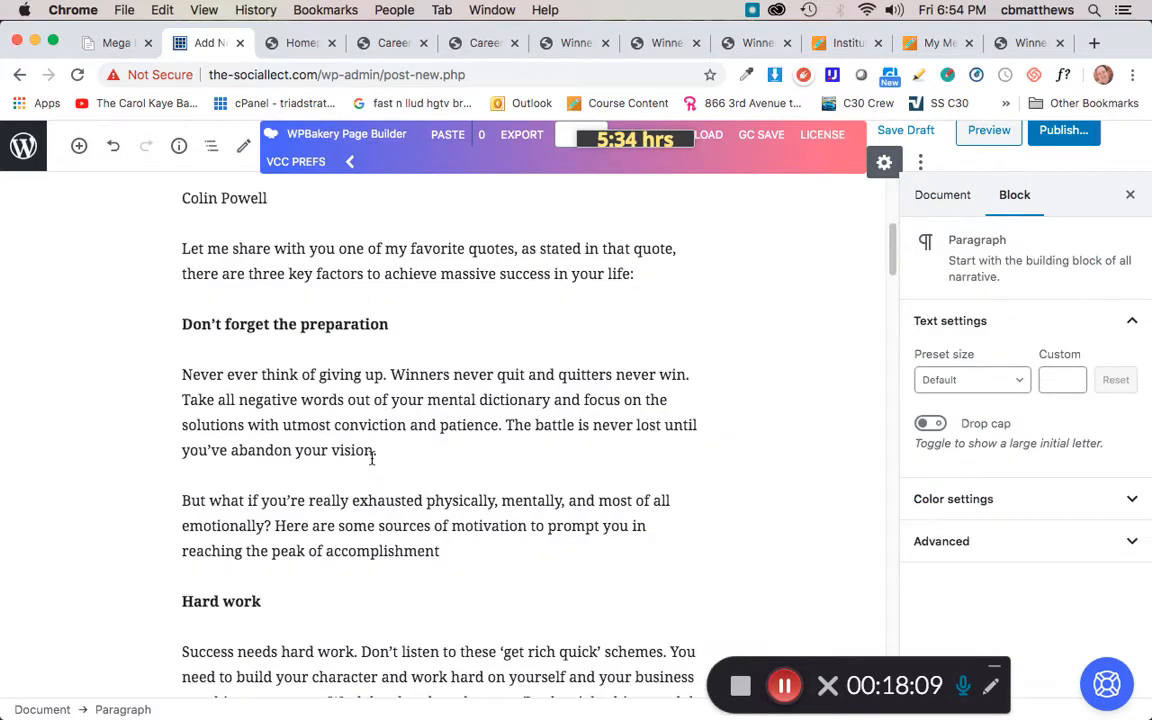
pyautogui.scroll(3, 305, 328)
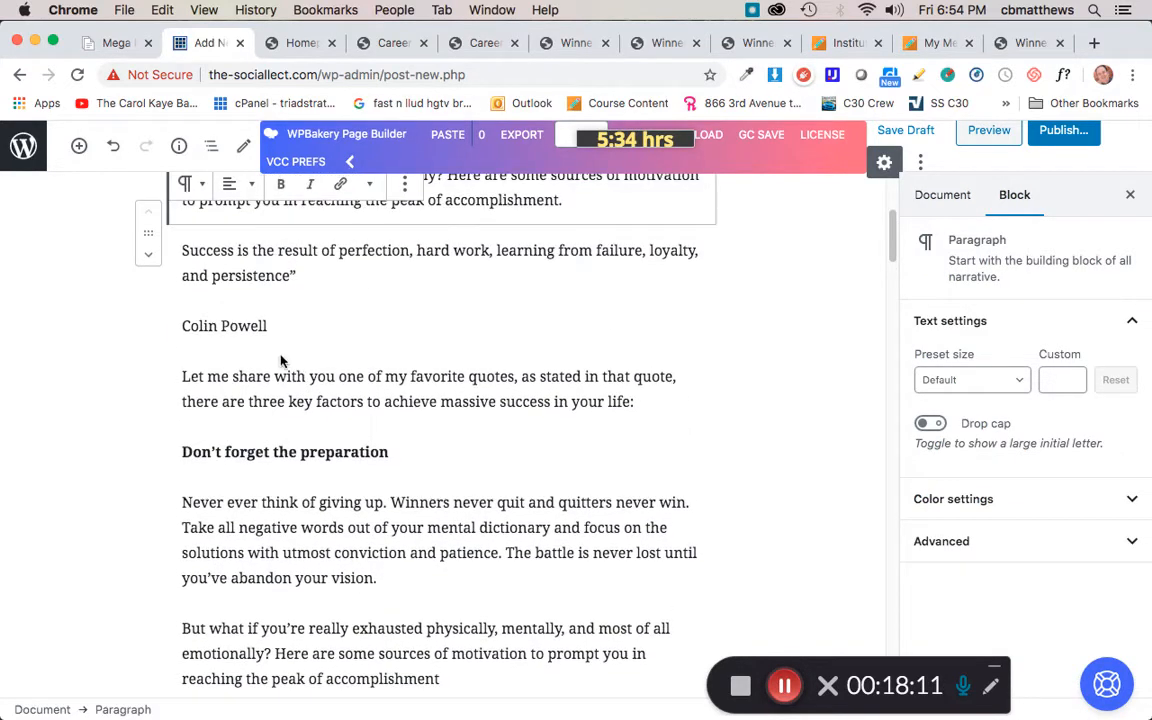
pyautogui.scroll(1, 324, 343)
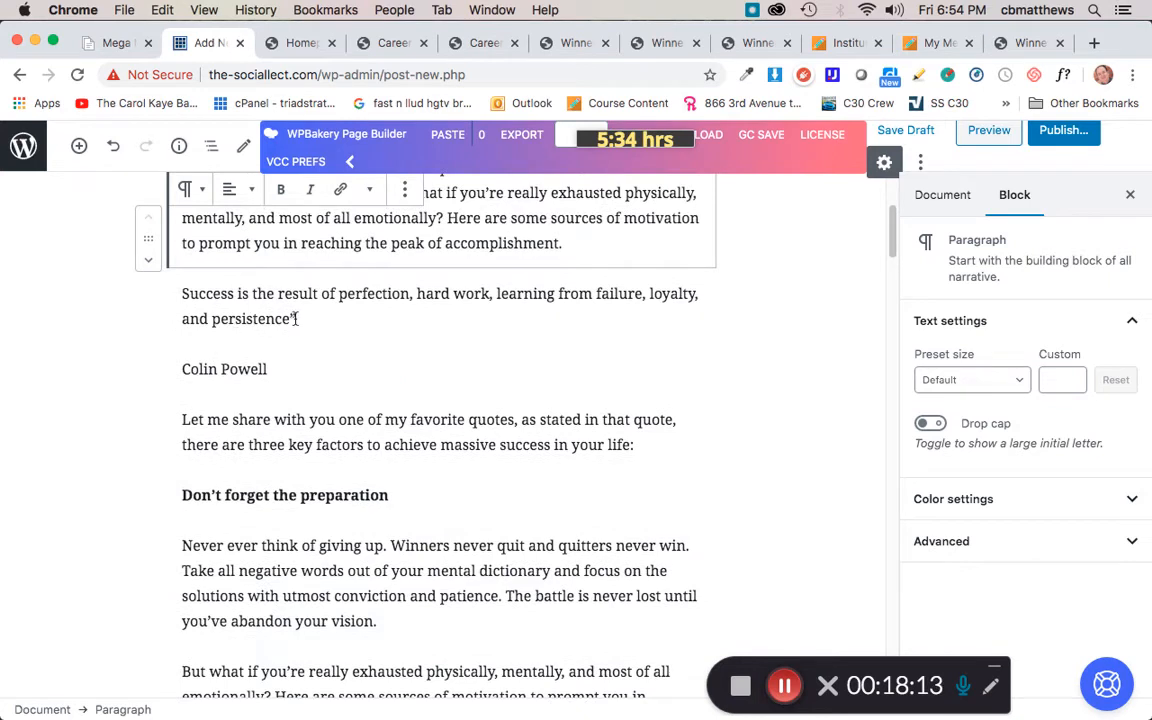
pyautogui.moveTo(300, 318); pyautogui.dragTo(181, 303)
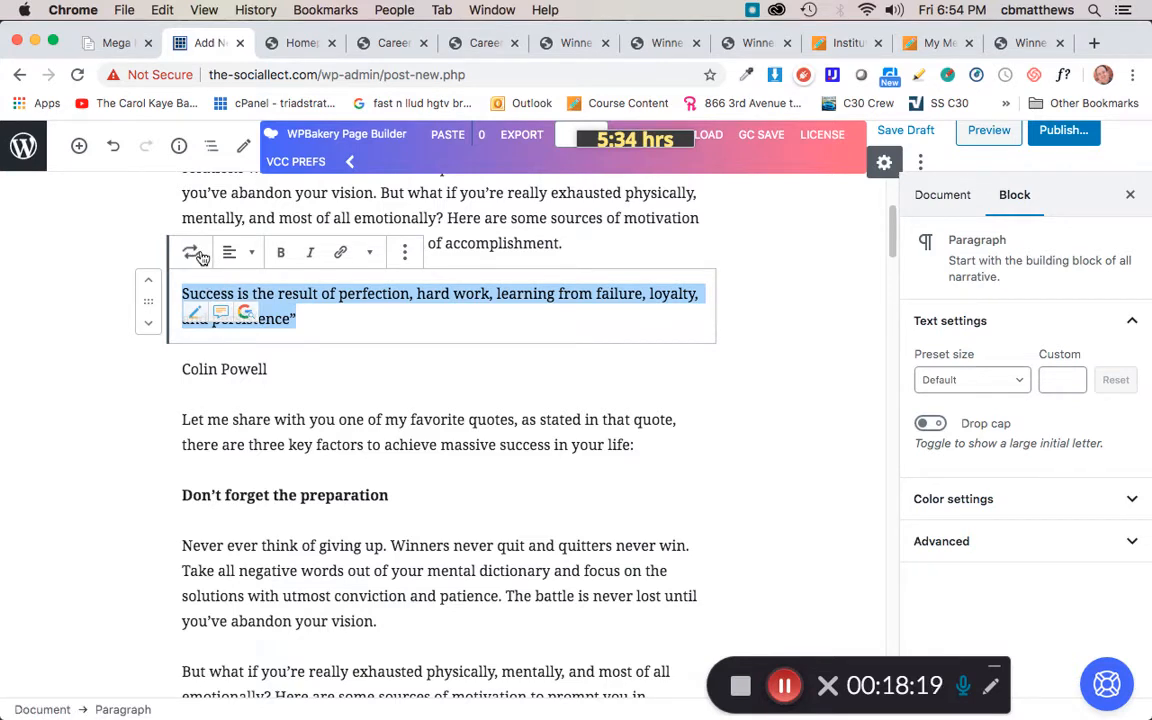
pyautogui.click(196, 255)
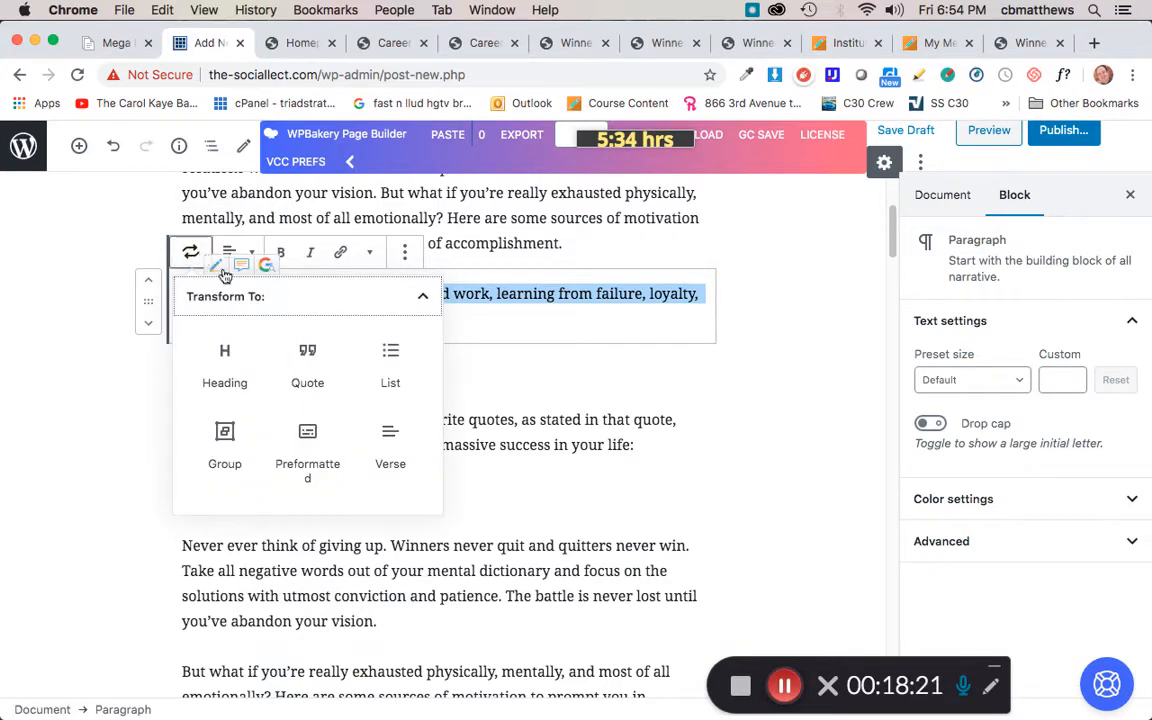
pyautogui.click(309, 359)
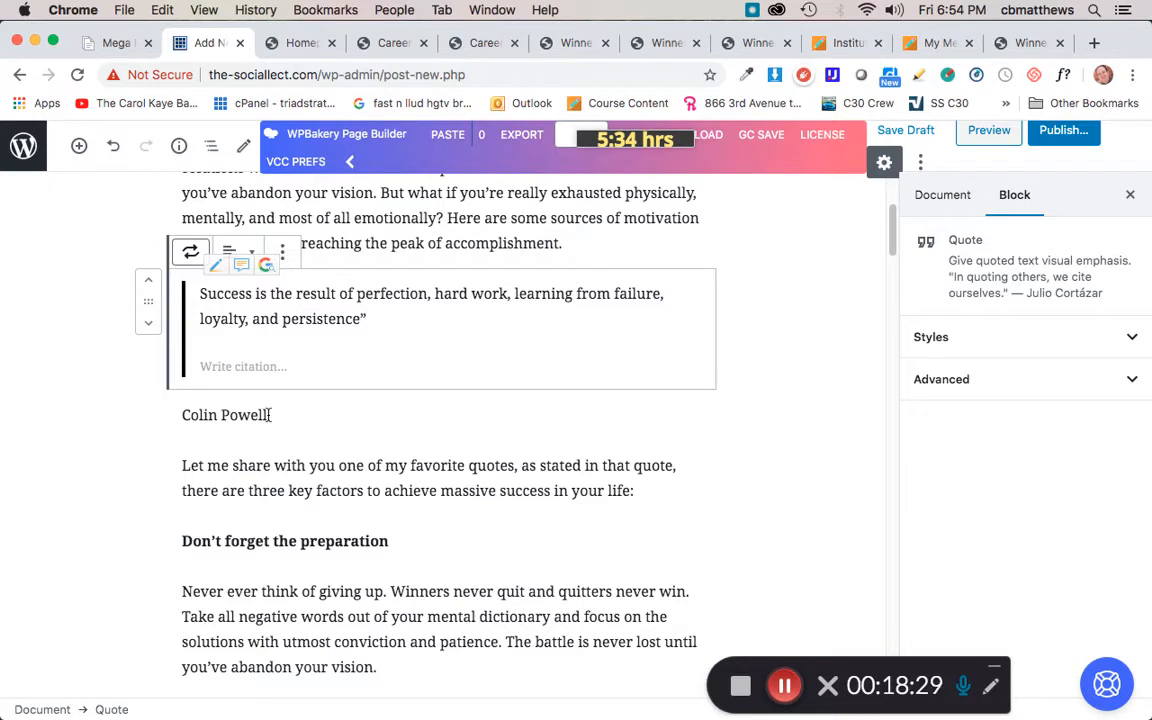
# Step: Move the Colin Powell line out of its own paragraph into the quote's citation
pyautogui.click(237, 412)
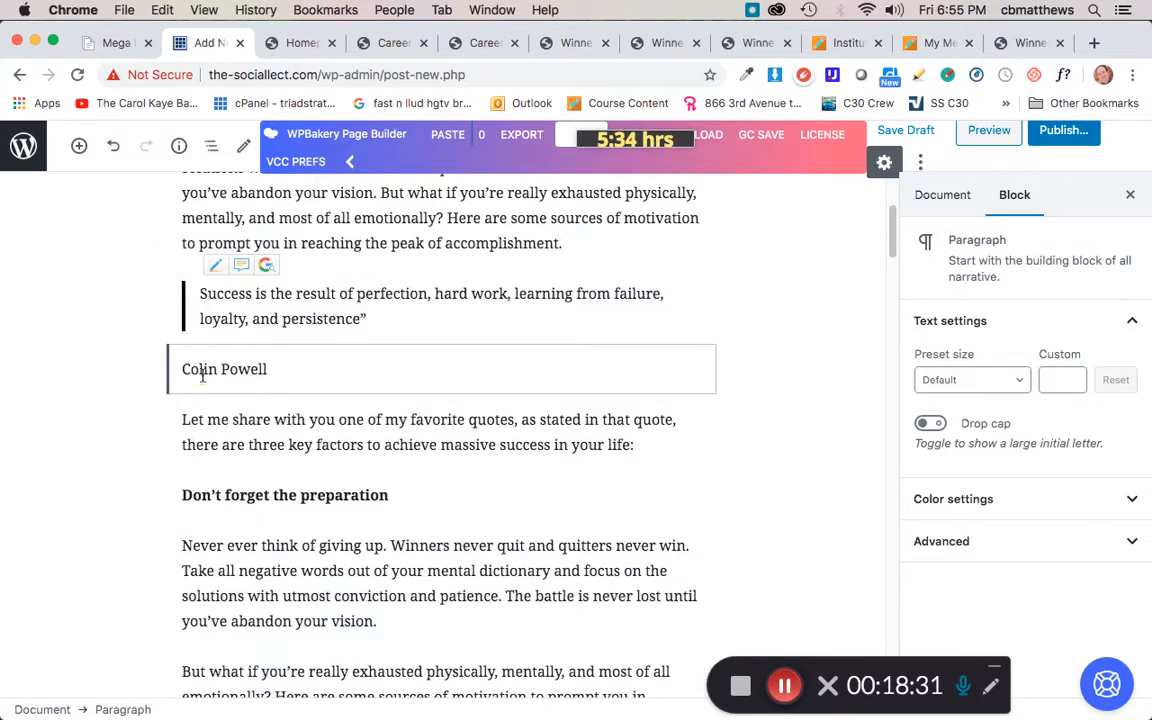
pyautogui.tripleClick(227, 371)
pyautogui.press('super+c')
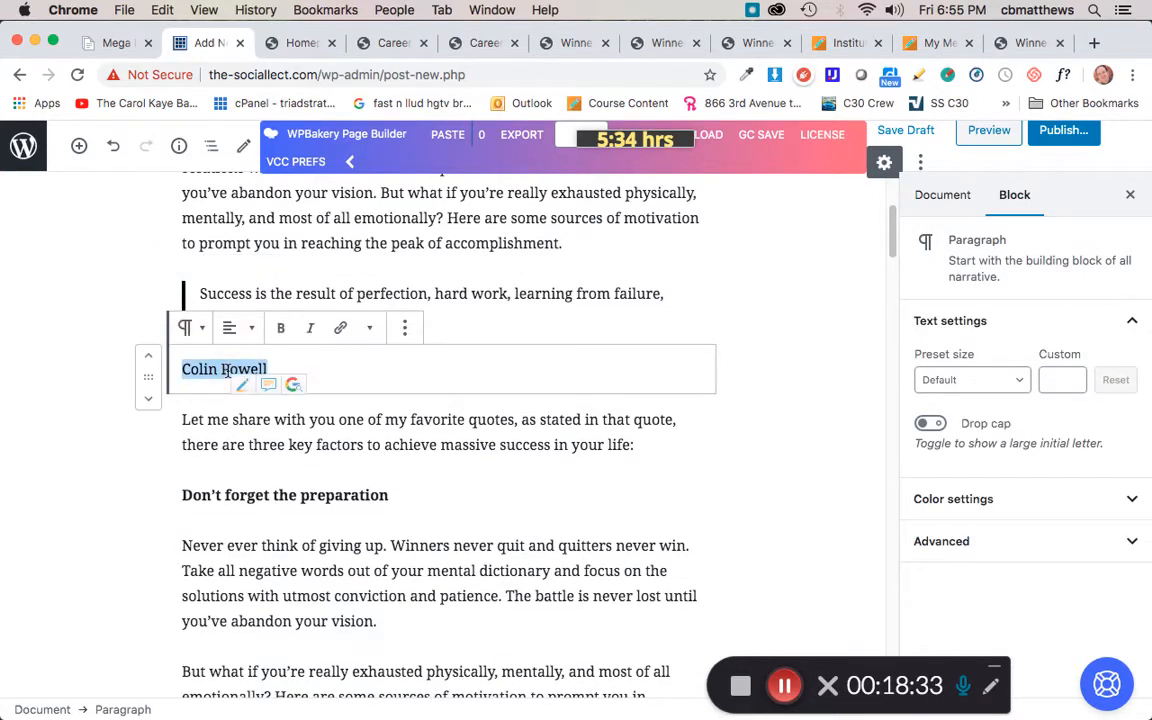
pyautogui.press('BackSpace')
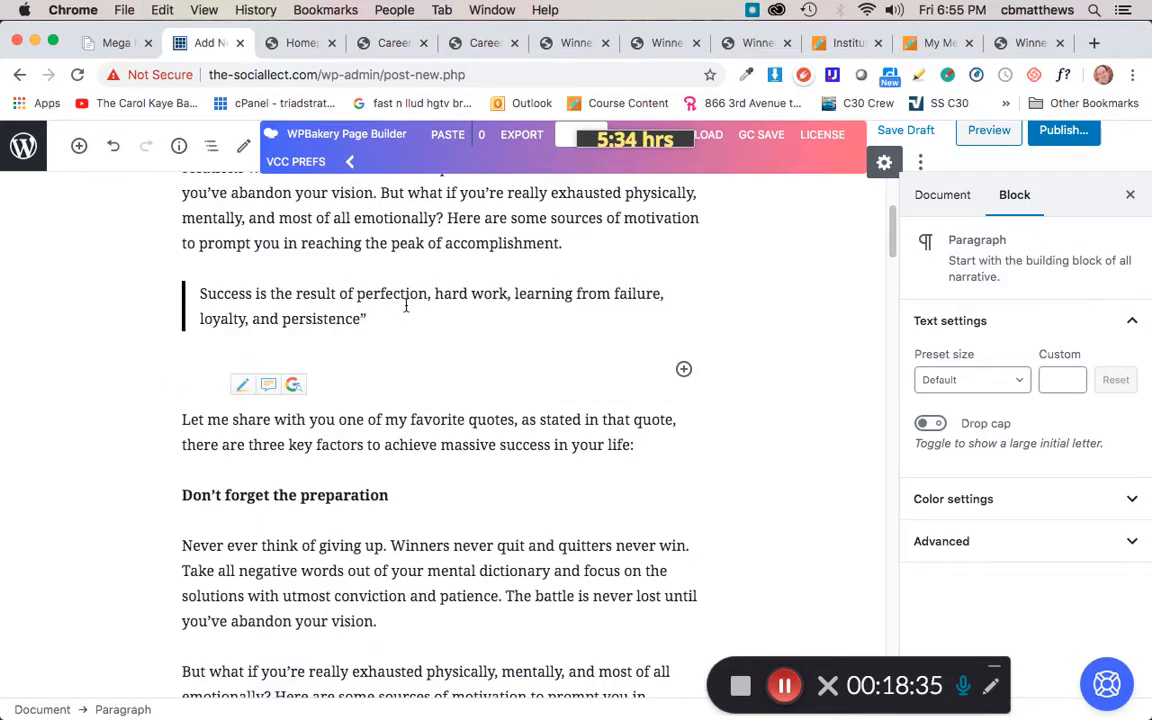
pyautogui.press('Left')
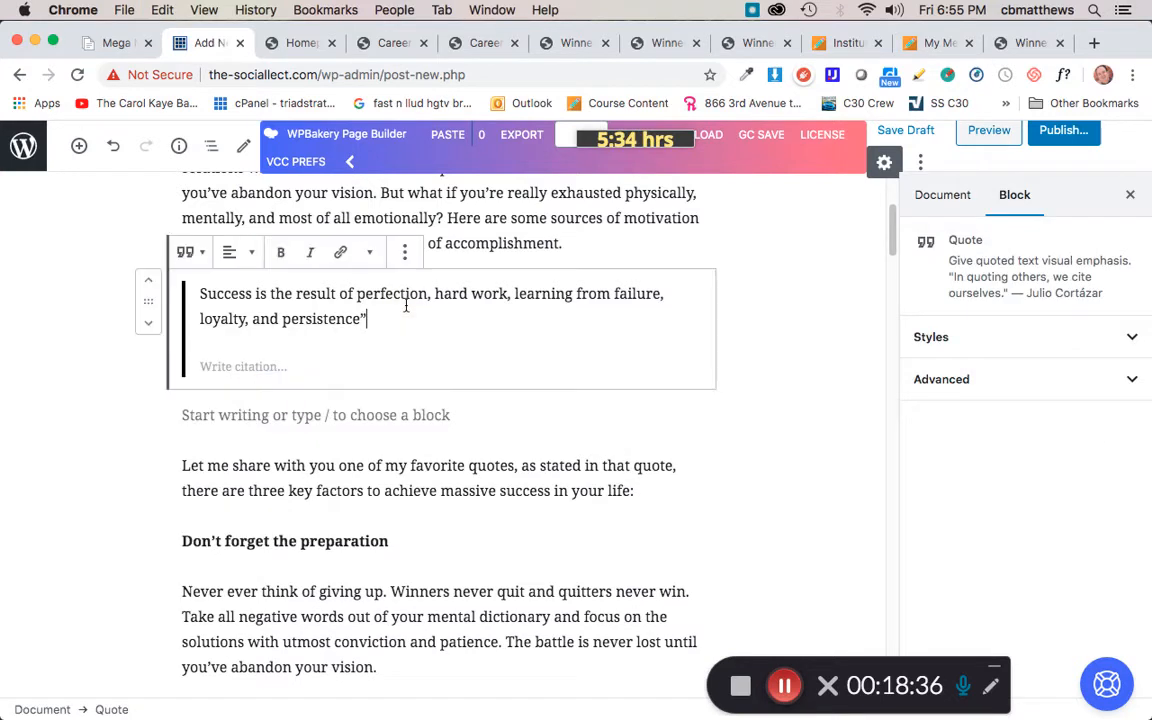
pyautogui.click(220, 366)
pyautogui.press('super+v')
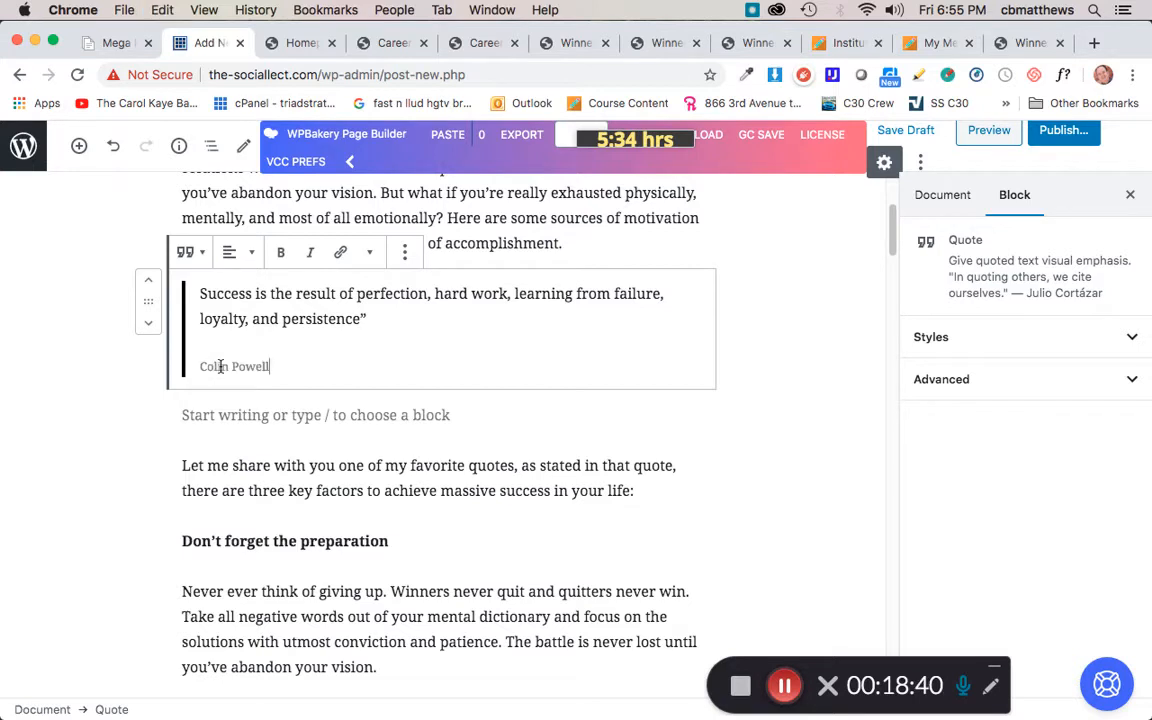
# Step: Delete the empty paragraph block between the quote and the 'Let me share…' paragraph
pyautogui.click(113, 378)
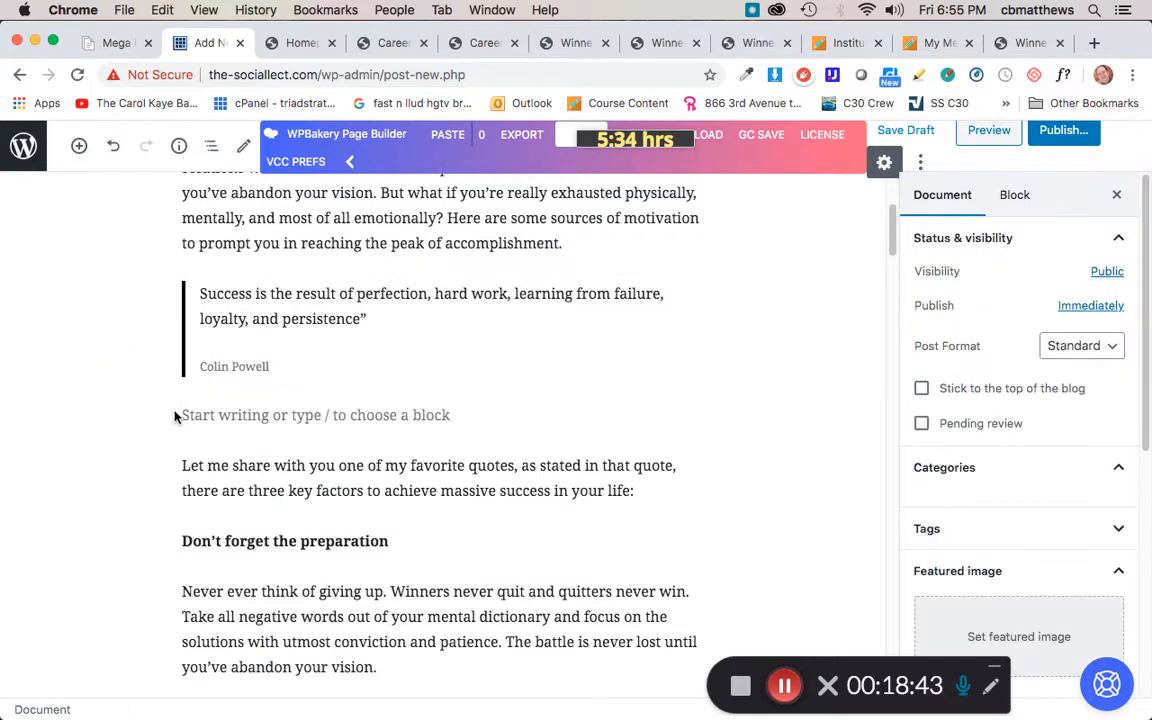
pyautogui.click(280, 415)
pyautogui.click(291, 488)
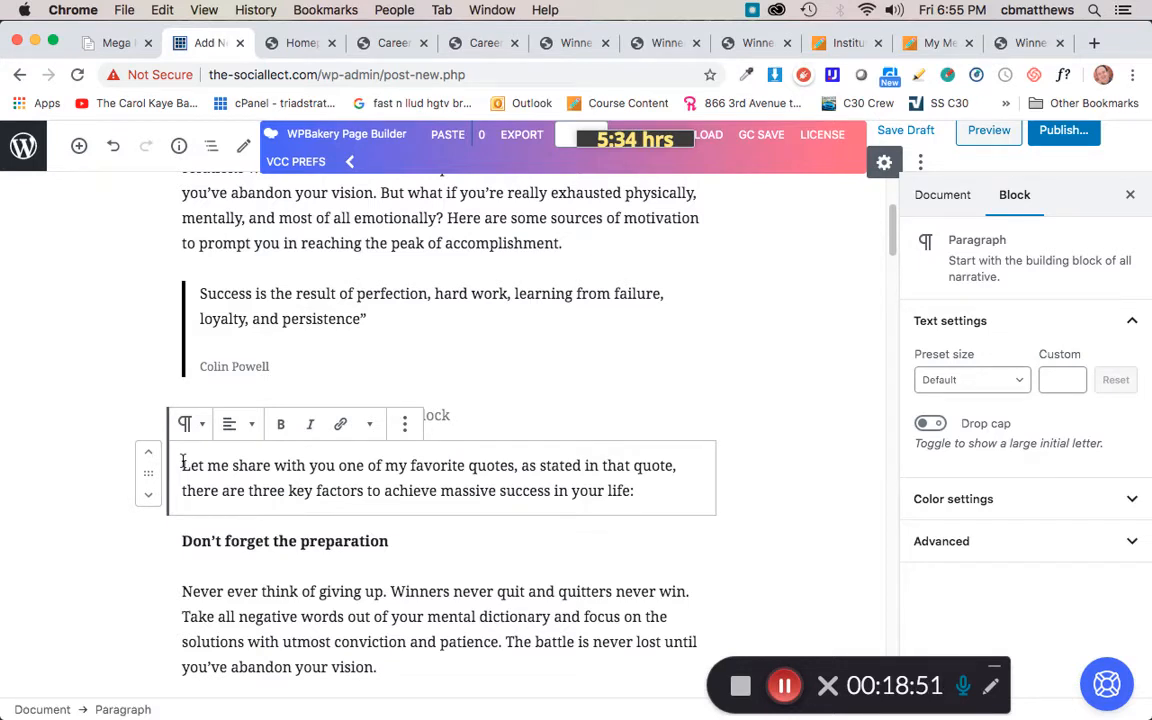
pyautogui.click(216, 415)
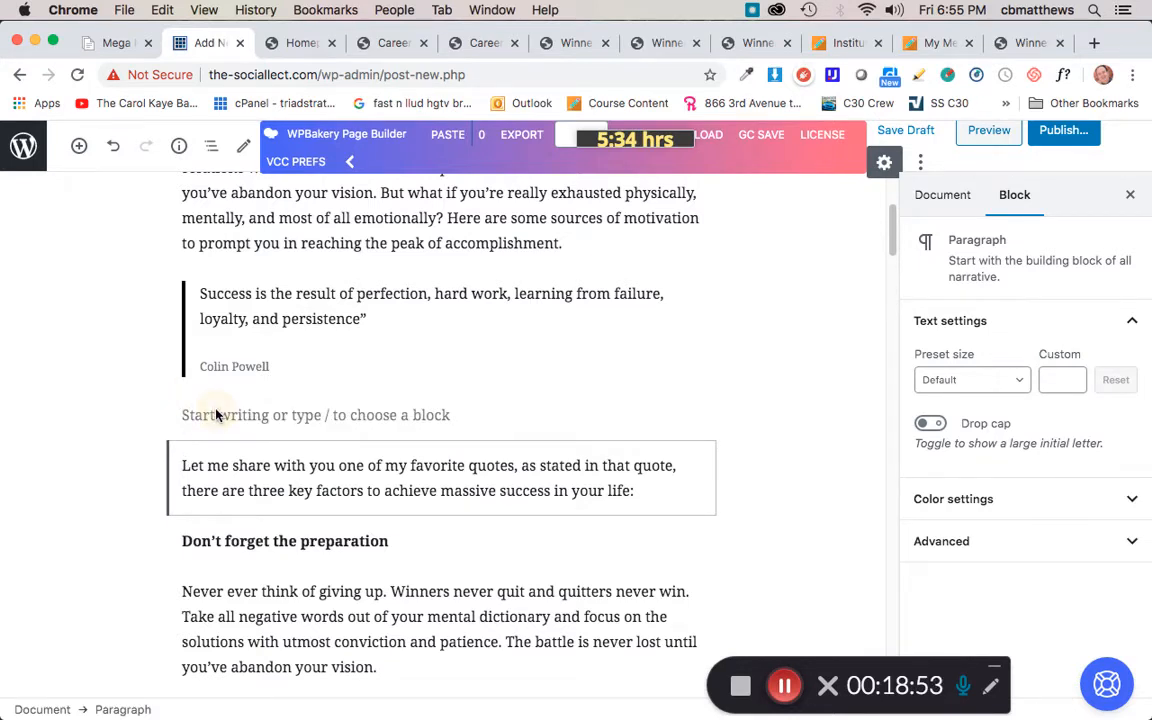
pyautogui.keyDown('shift'); pyautogui.click(222, 417); pyautogui.keyUp('shift')
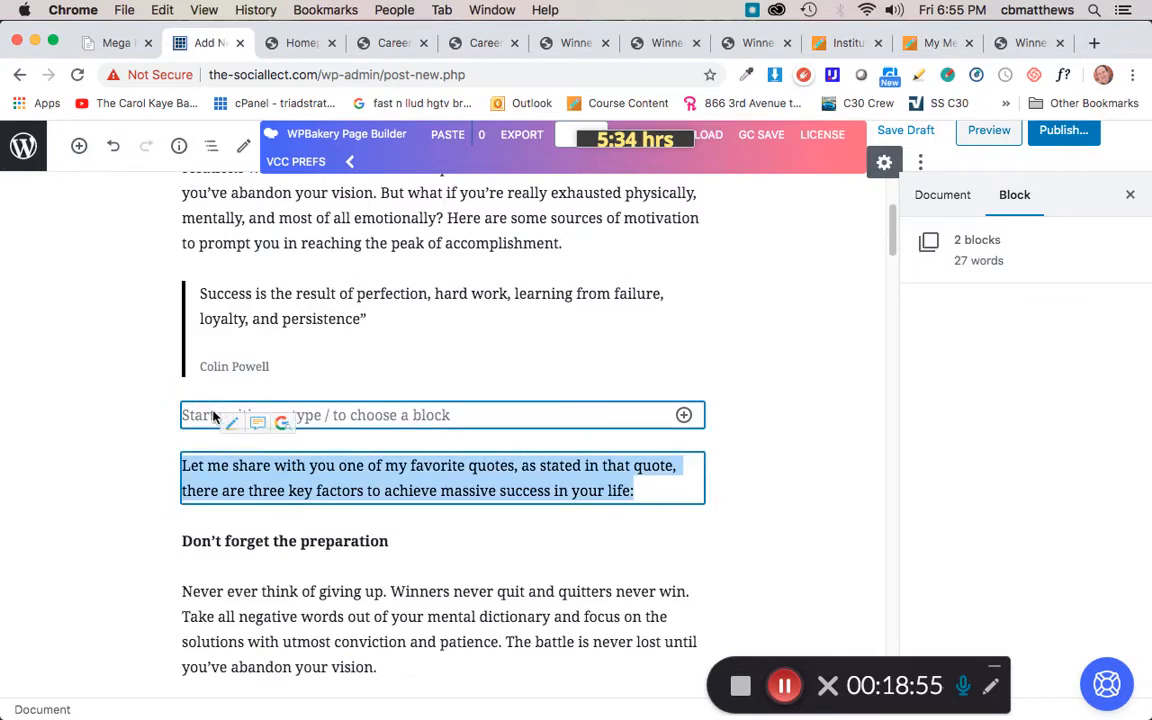
pyautogui.click(200, 418)
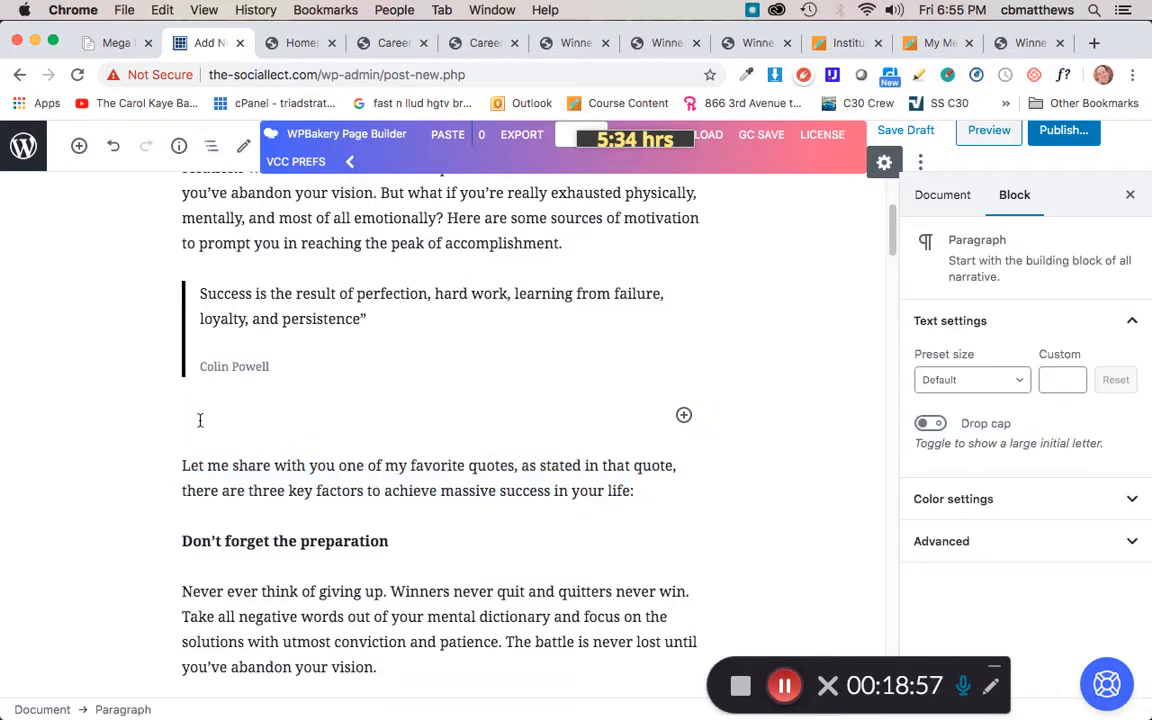
pyautogui.press('BackSpace')
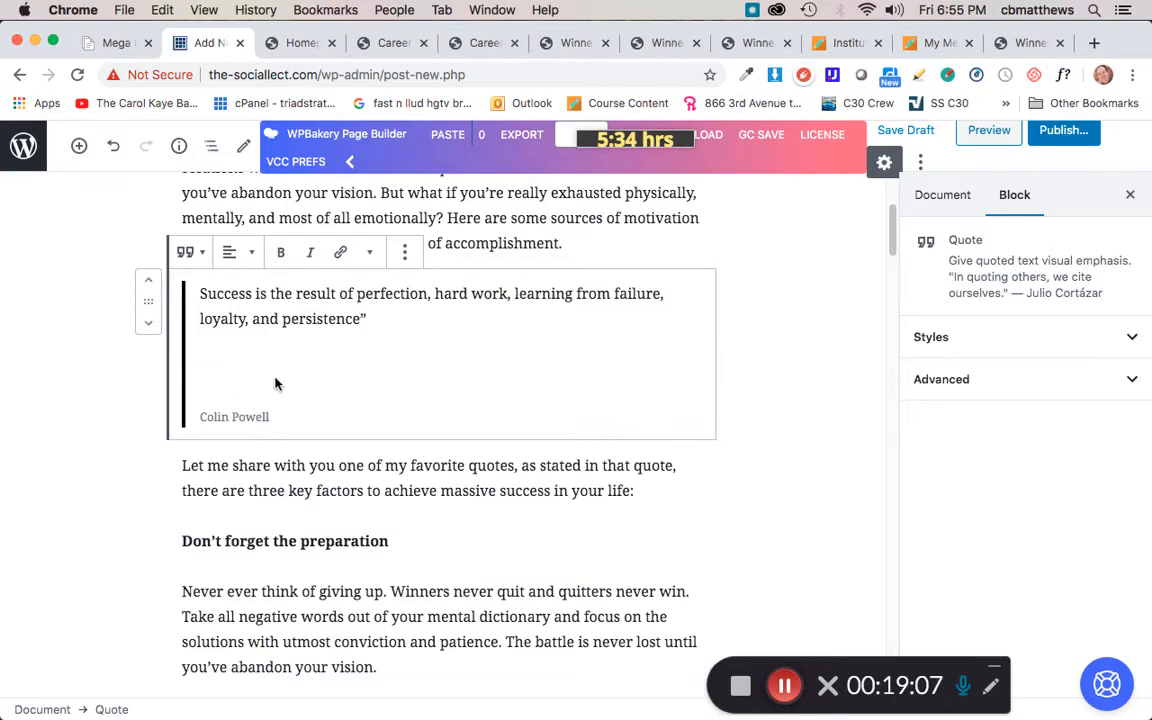
# Step: Remove the extra blank line inside the quote block, undoing an accidental merge with the paragraph above
pyautogui.press('BackSpace')
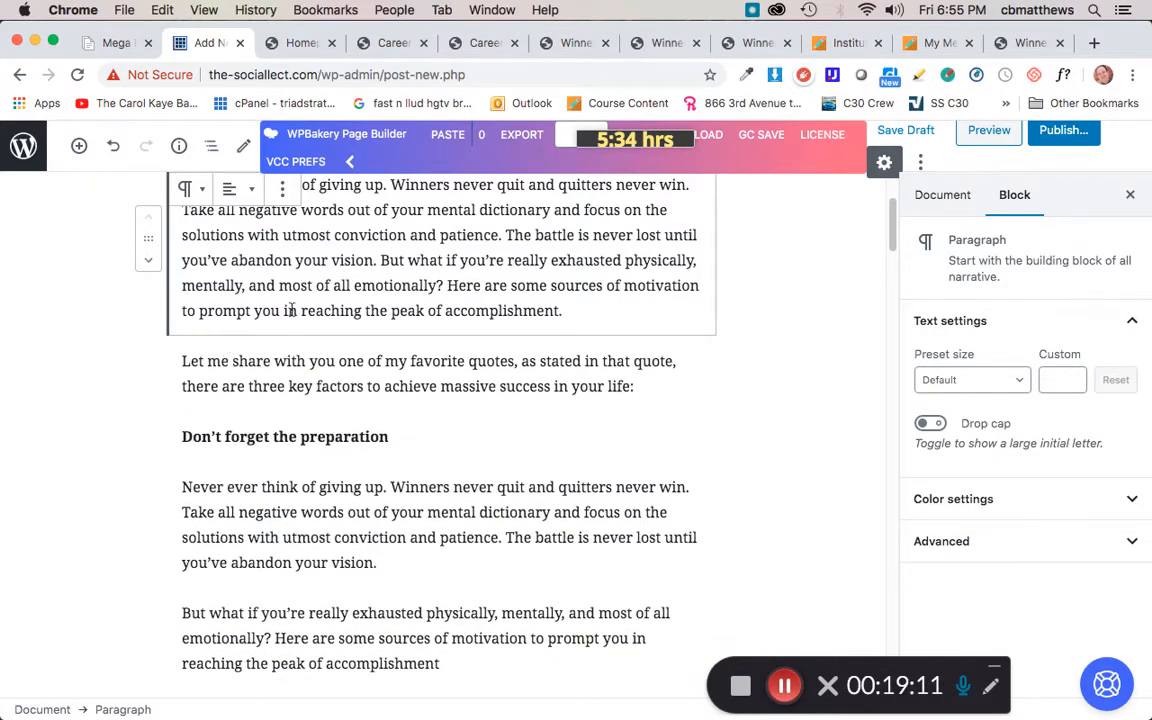
pyautogui.press('super+z')
pyautogui.click(239, 478)
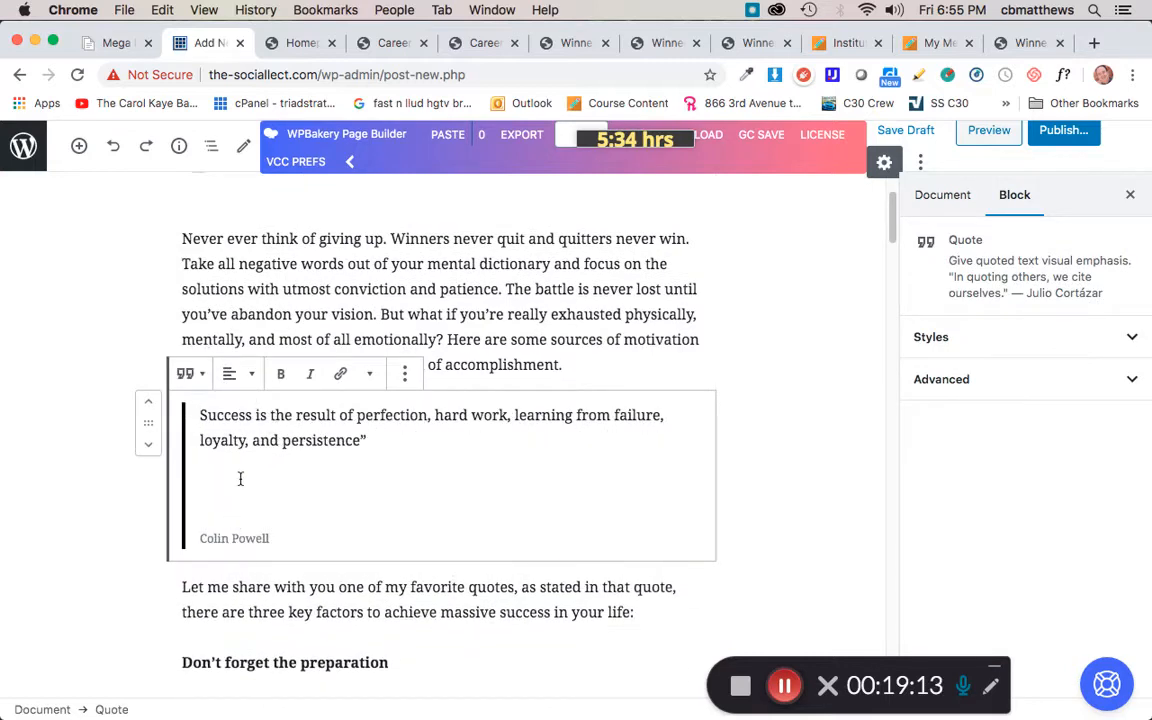
pyautogui.press('BackSpace')
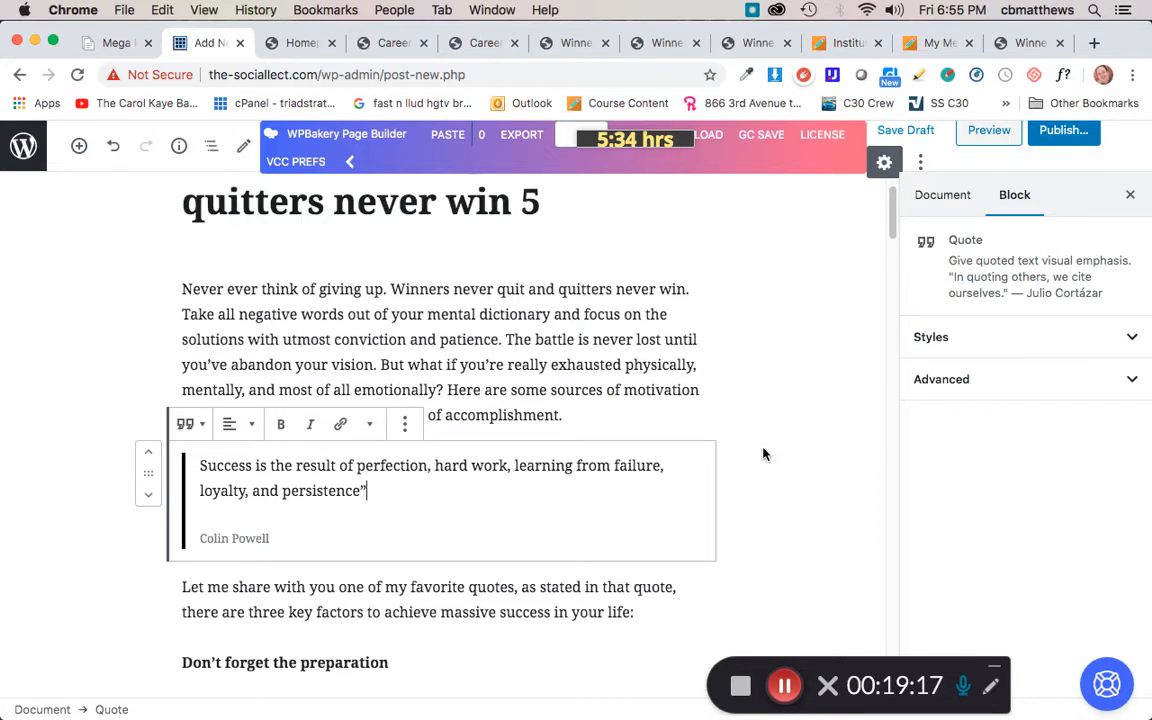
# Step: Move the quote block below the 'Let me share with you one of my favorite quotes…' paragraph
pyautogui.click(147, 472)
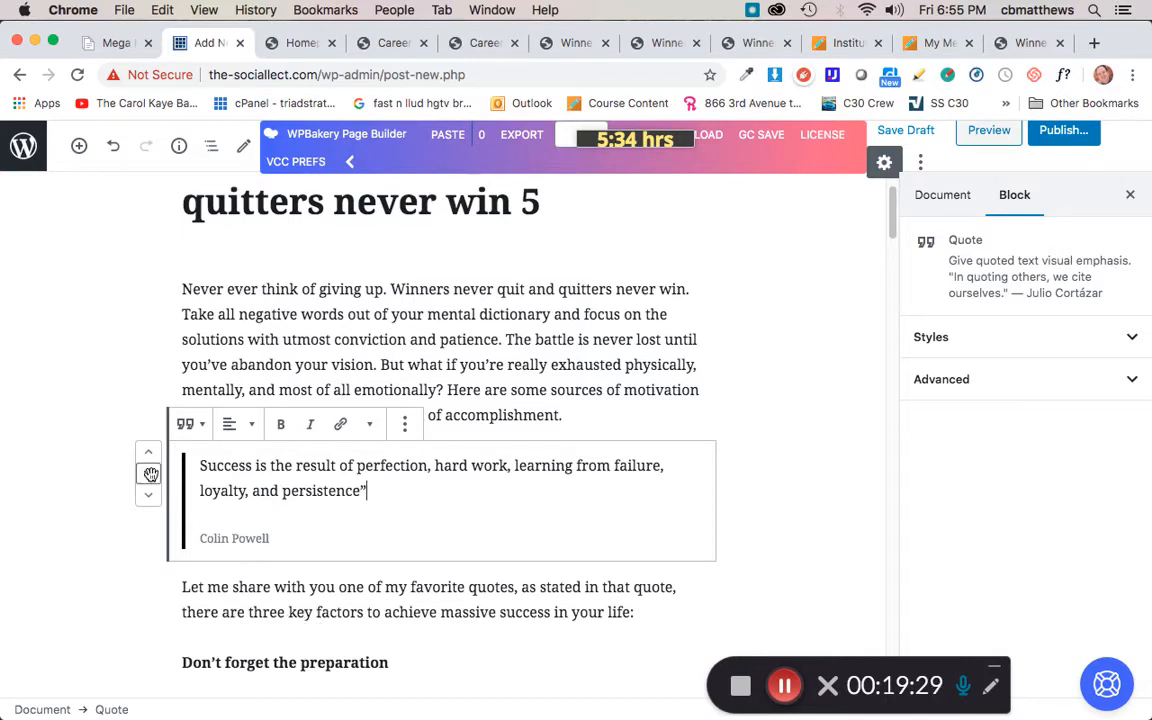
pyautogui.moveTo(150, 476); pyautogui.dragTo(507, 442)
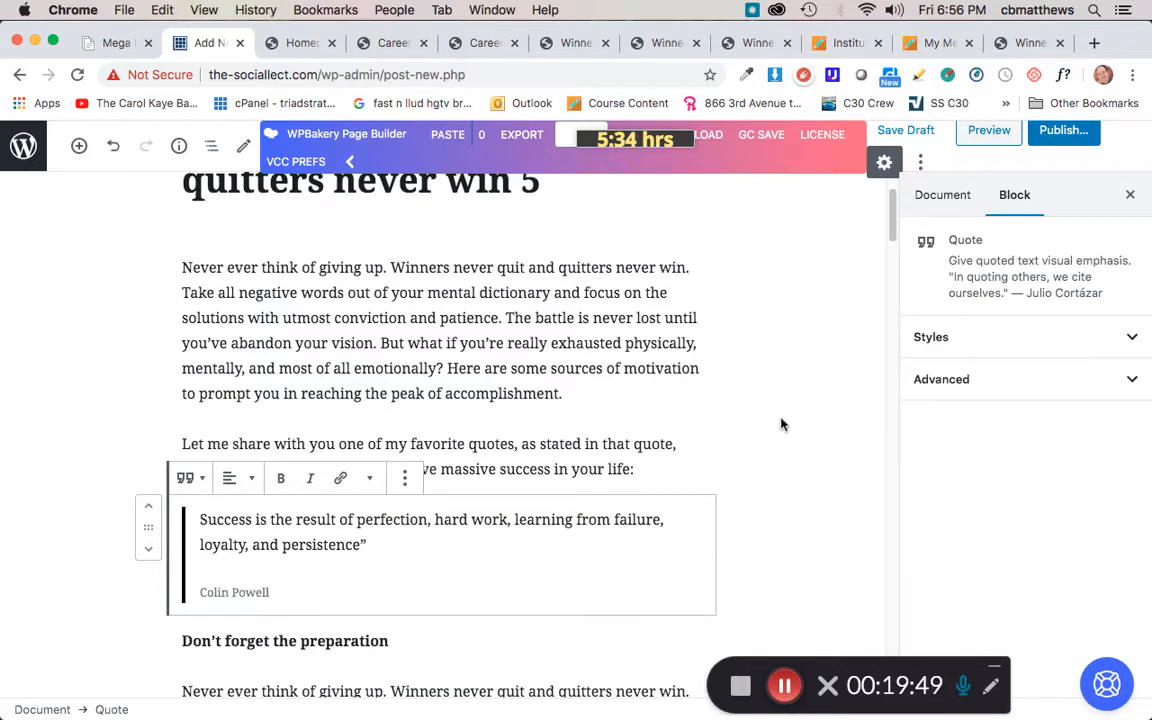
# Step: Insert an Image block after the 'But what if you're really exhausted…' paragraph using headgehog_hands.jpg from the media library
pyautogui.scroll(-6, 765, 386)
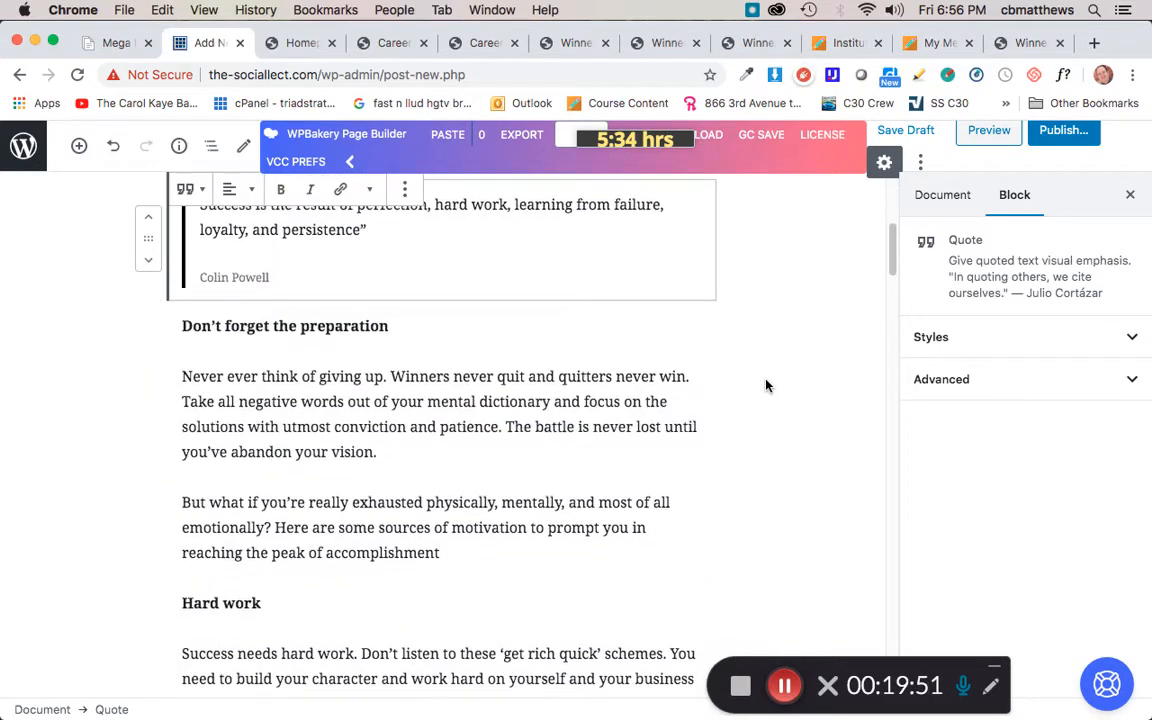
pyautogui.scroll(-2, 767, 386)
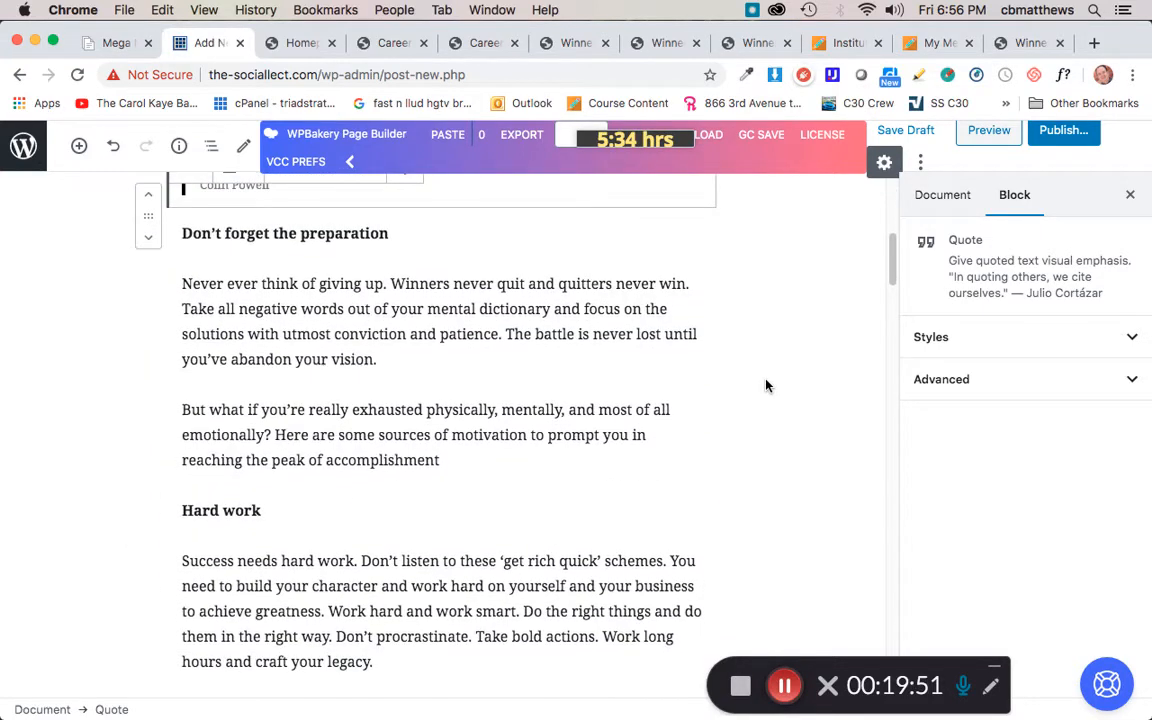
pyautogui.click(424, 456)
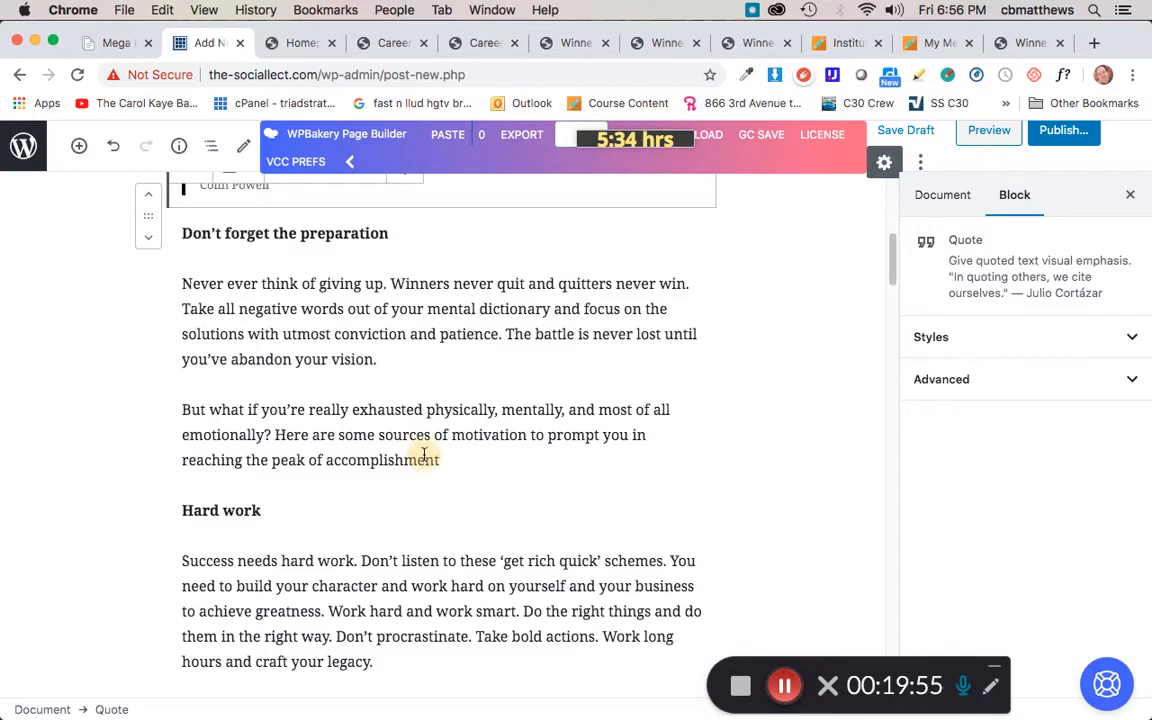
pyautogui.moveTo(421, 484)
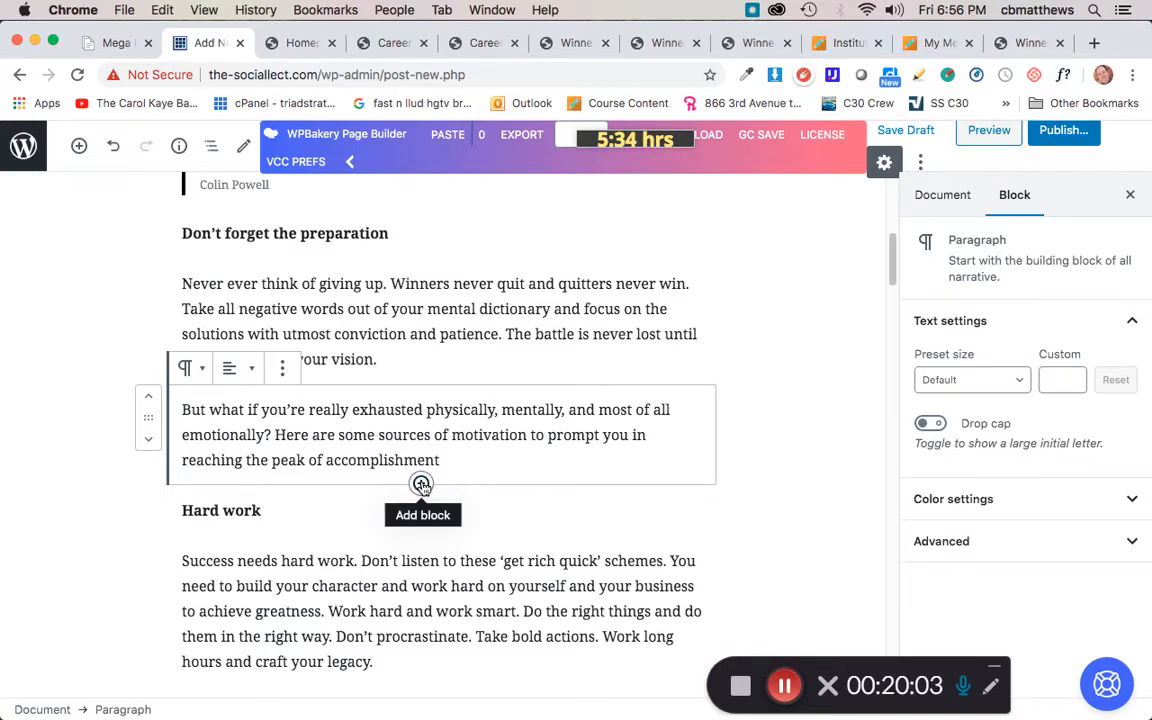
pyautogui.click(421, 484)
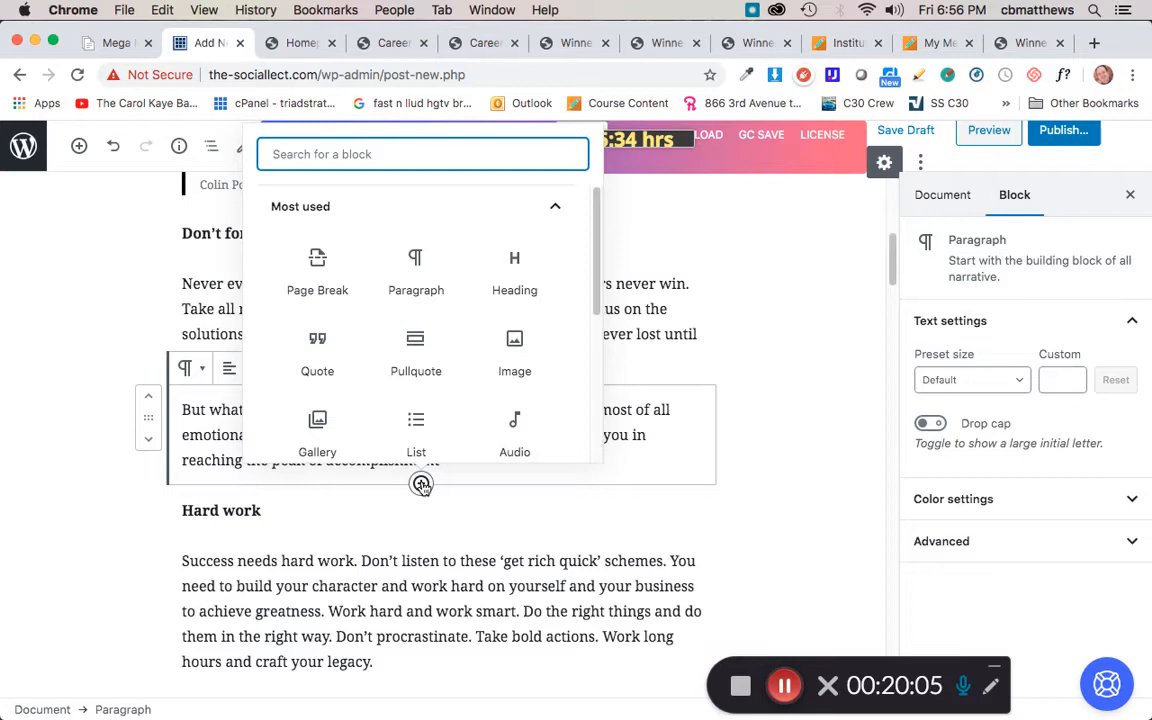
pyautogui.click(514, 345)
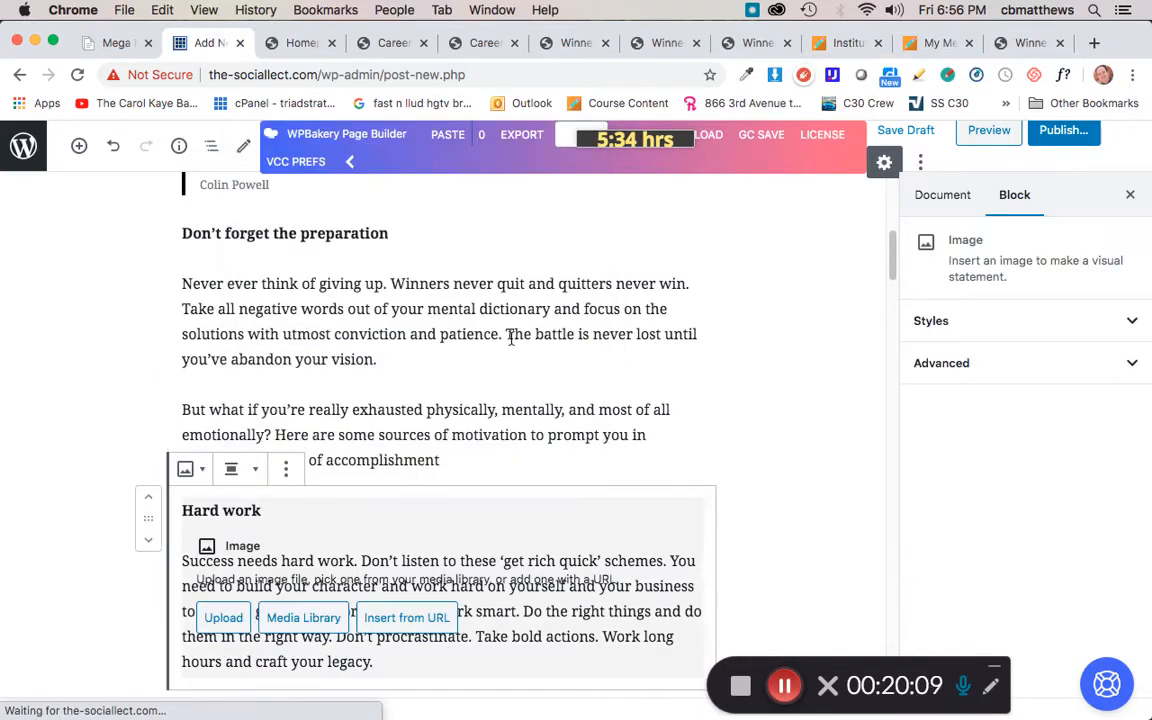
pyautogui.scroll(-2, 783, 442)
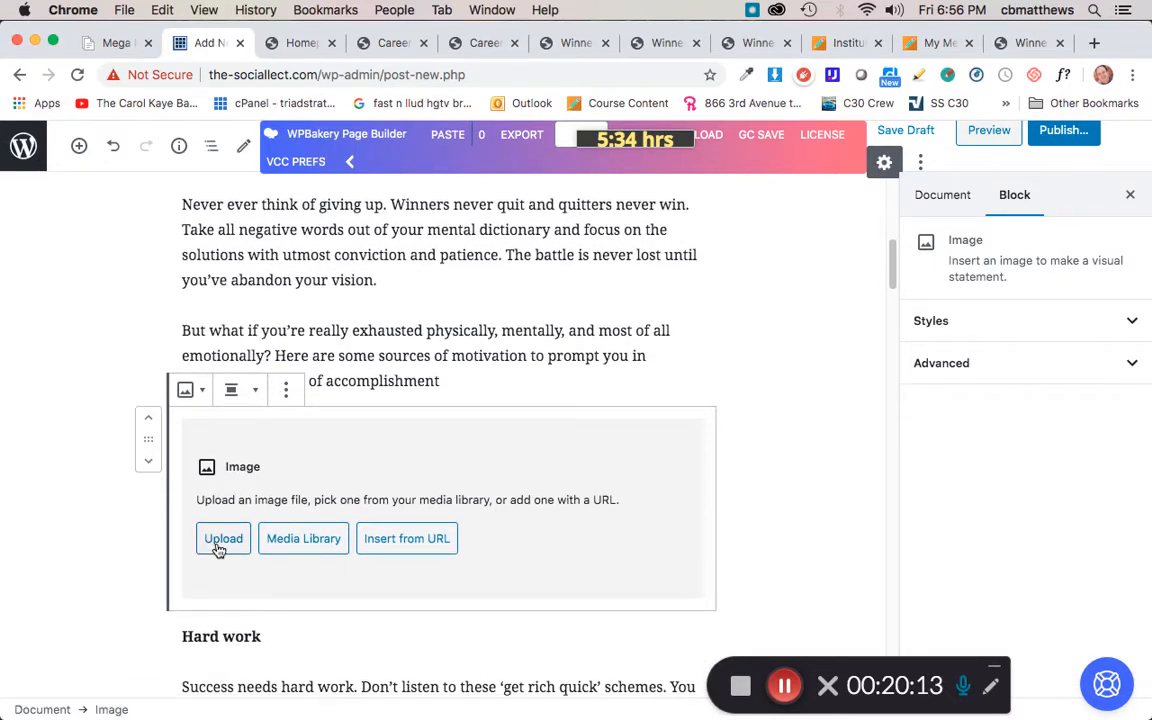
pyautogui.click(285, 541)
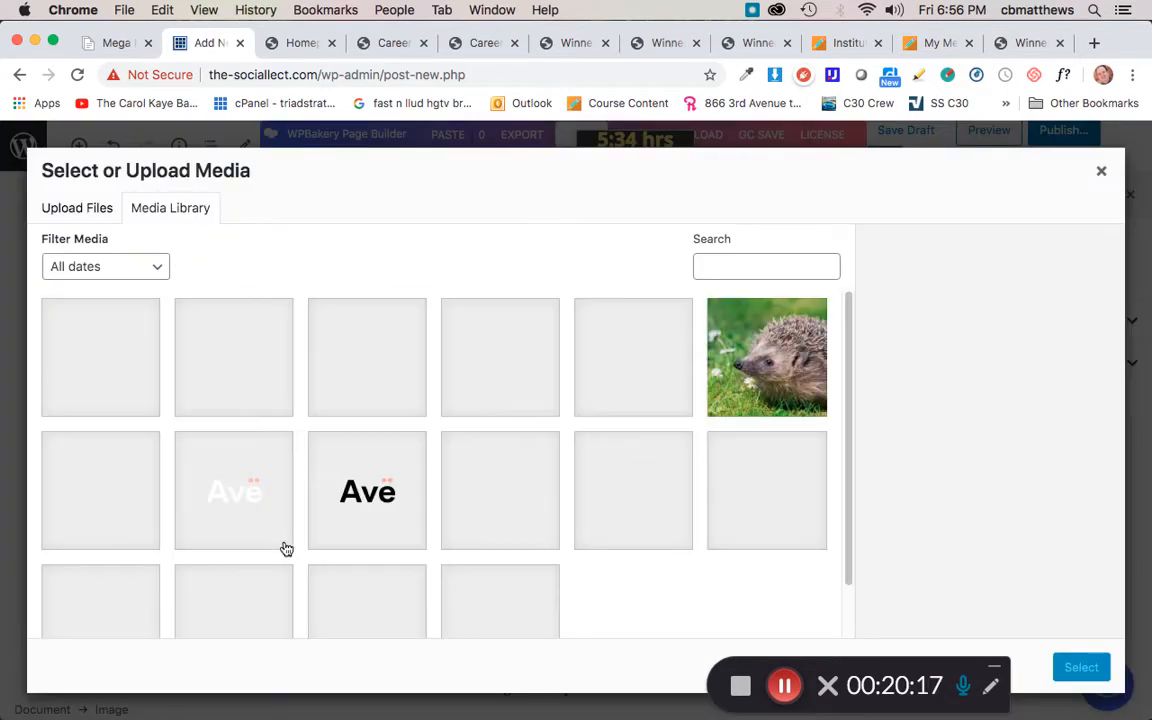
pyautogui.click(484, 364)
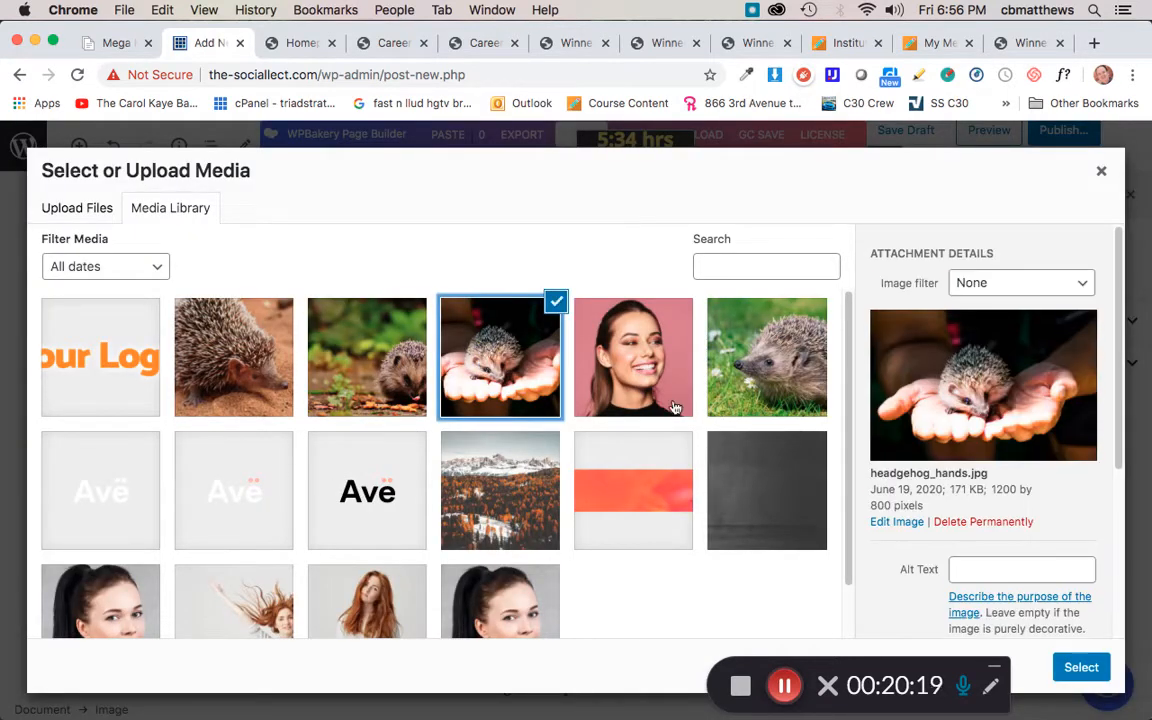
pyautogui.click(1081, 667)
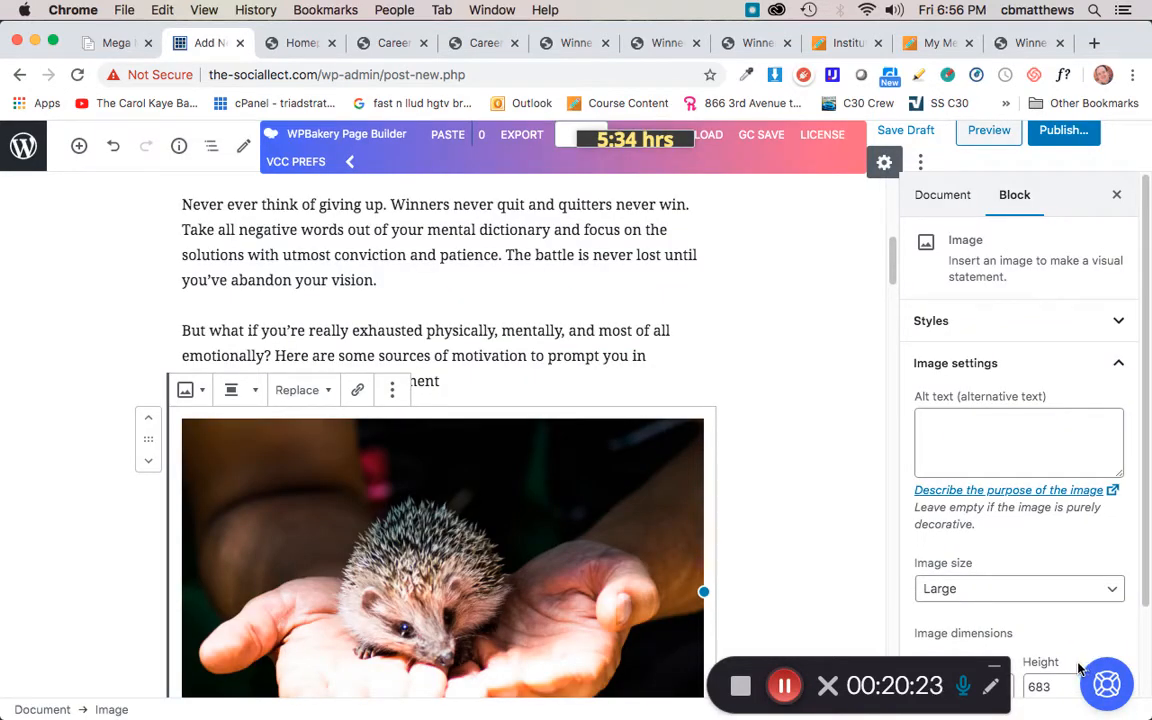
# Step: Align the hedgehog image left and give it the caption 'Hedgehogs are cute!'
pyautogui.click(256, 396)
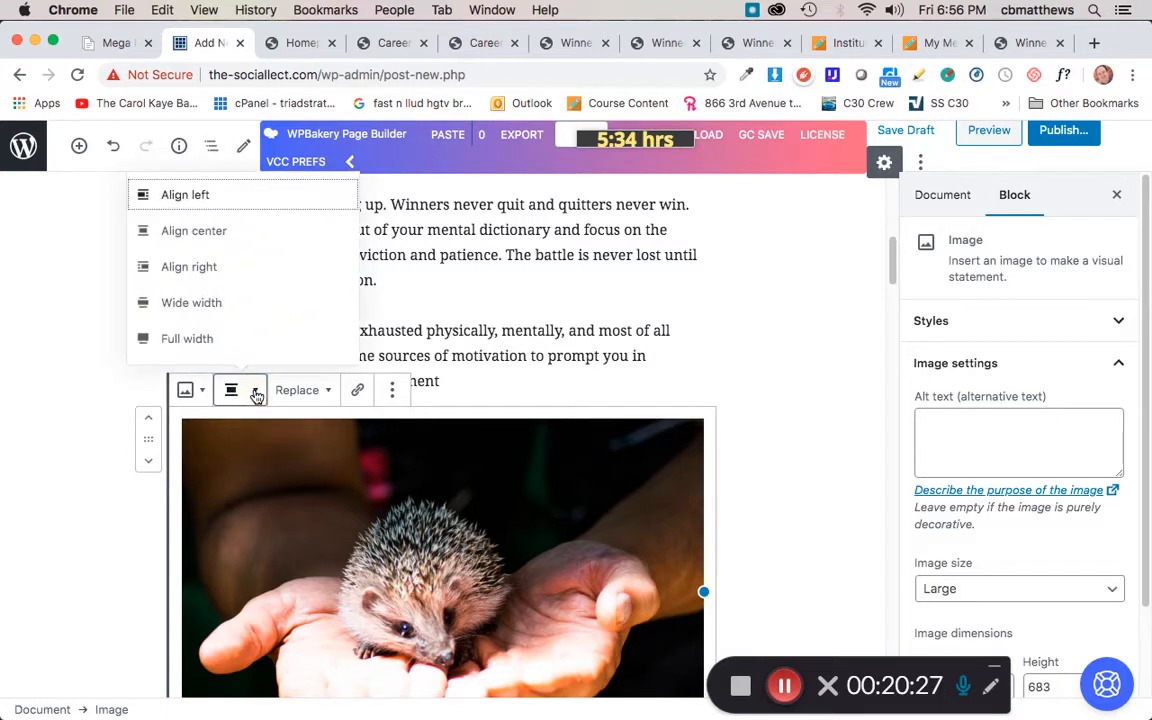
pyautogui.click(211, 199)
pyautogui.scroll(-4, 805, 567)
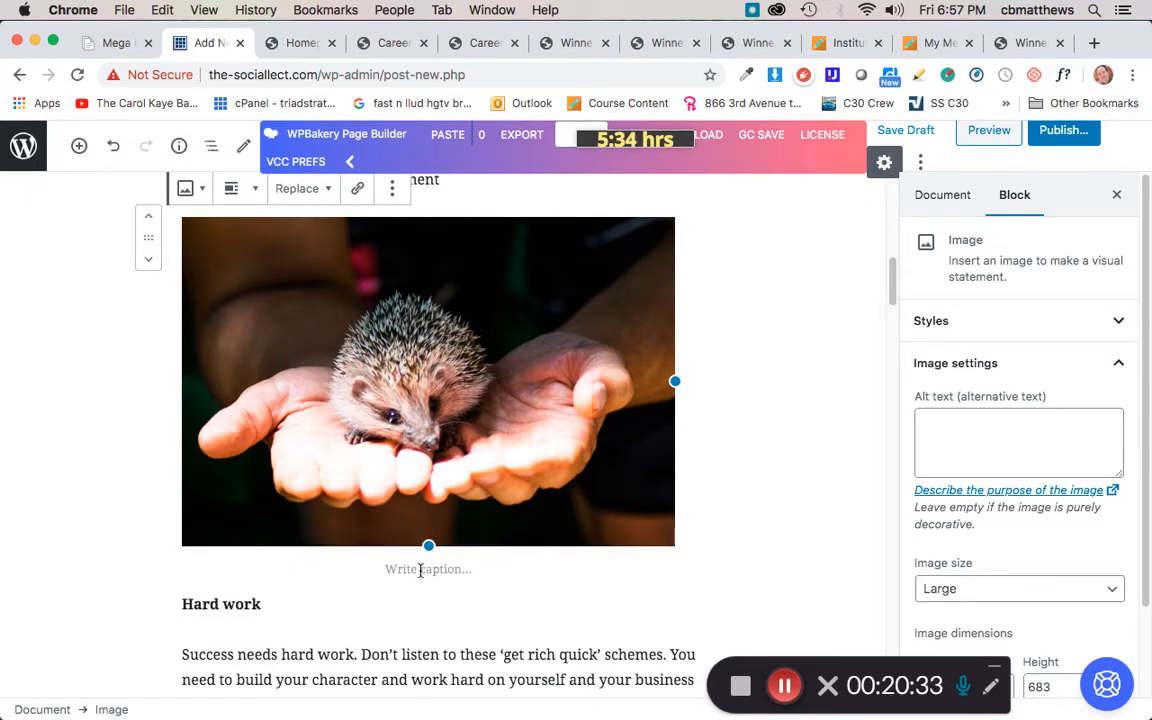
pyautogui.click(421, 569)
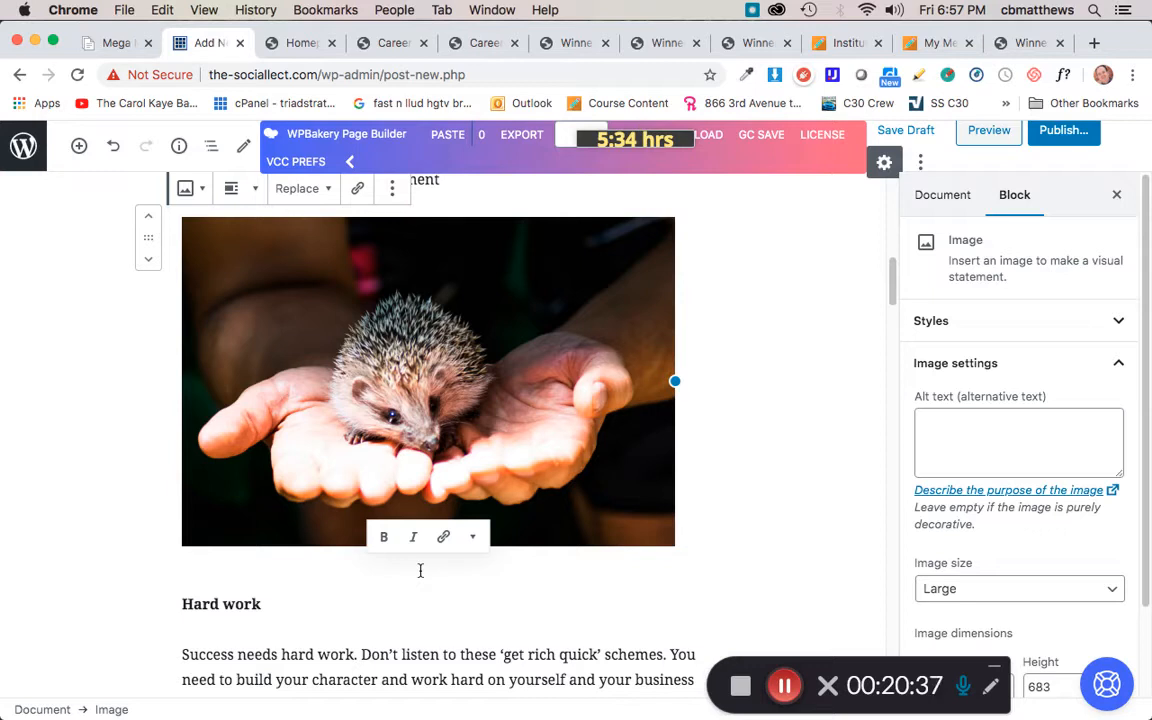
pyautogui.write('Hedgeho')
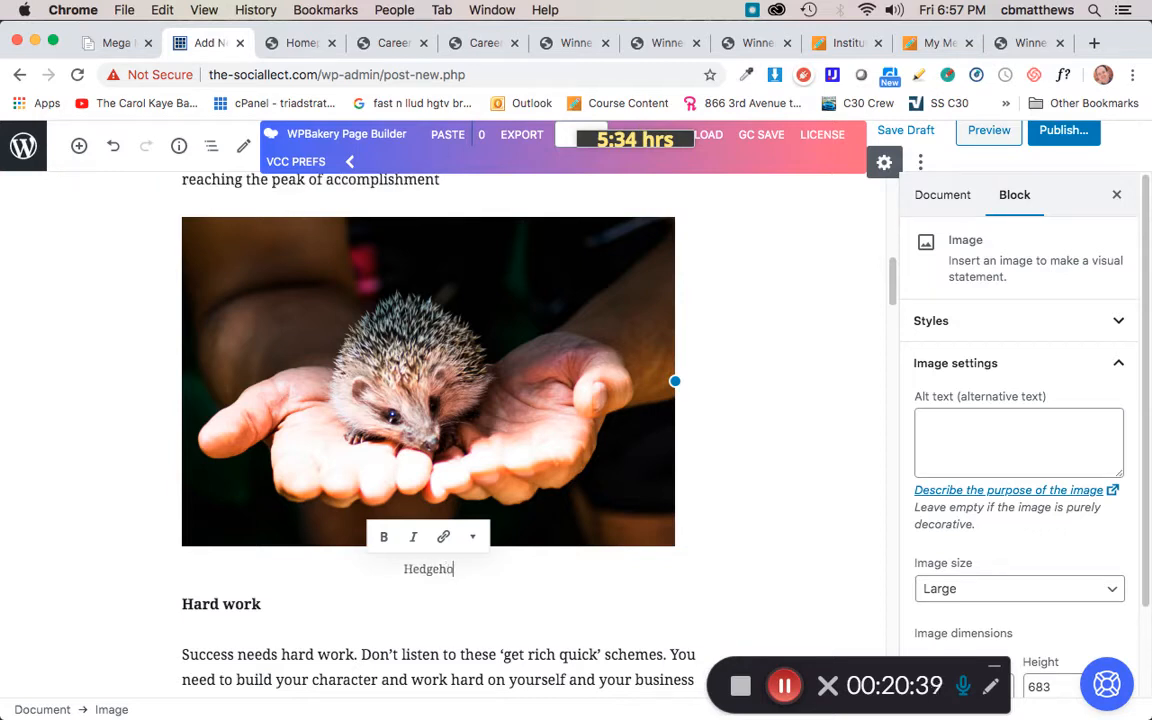
pyautogui.write('gs are cute')
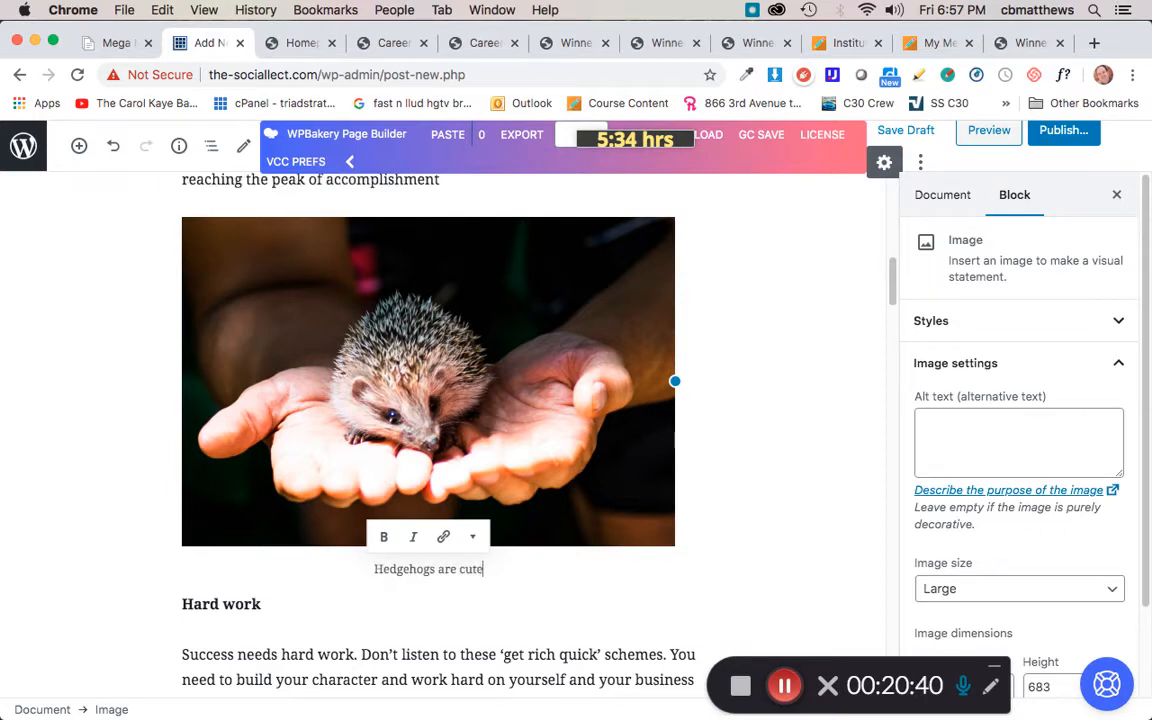
pyautogui.write('!')
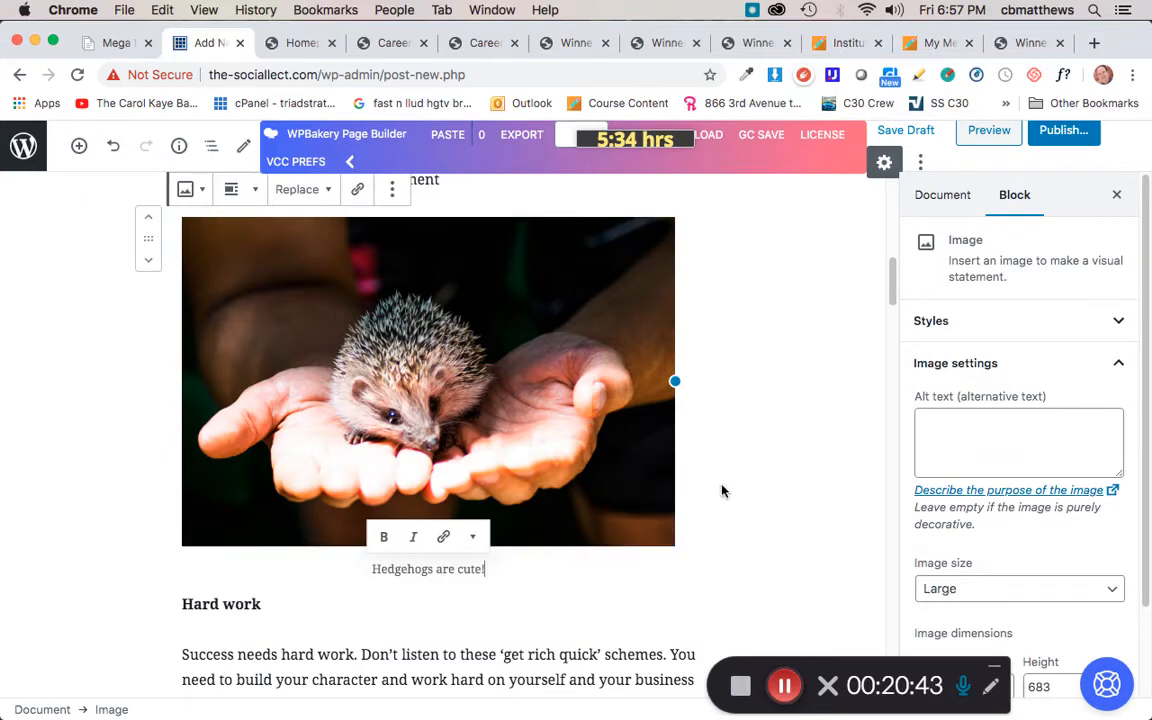
# Step: Set the post's Style in Post Options to Default
pyautogui.click(761, 563)
pyautogui.scroll(-5, 766, 576)
pyautogui.scroll(-15, 766, 576)
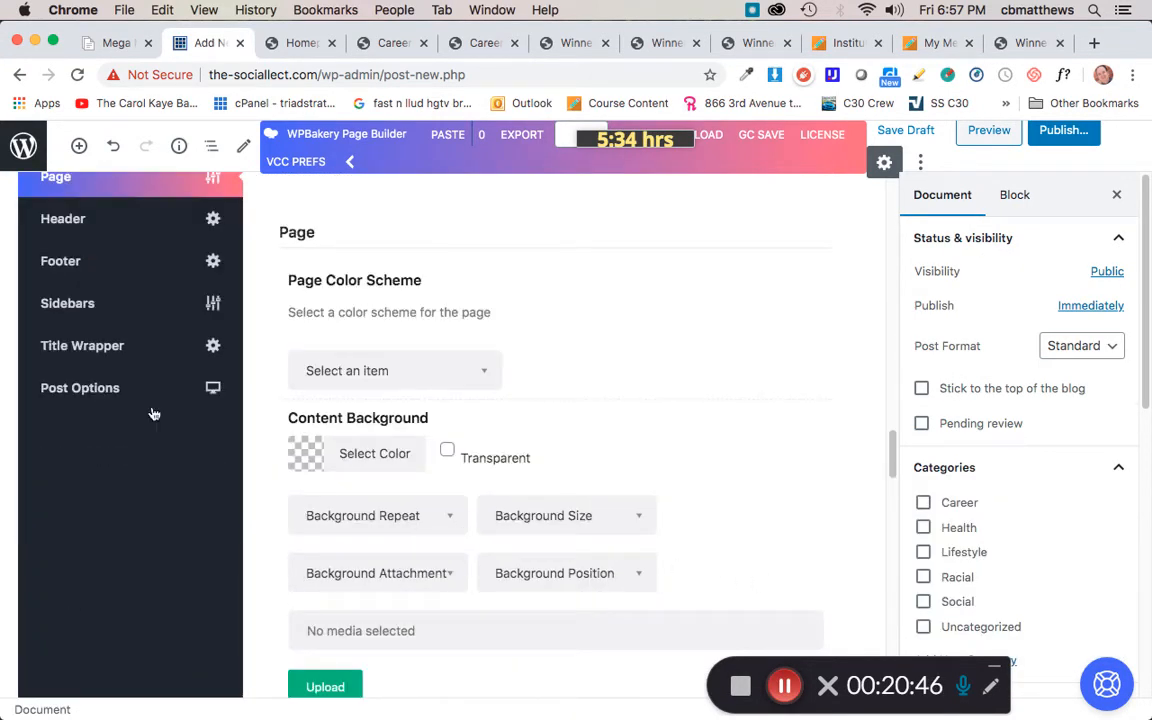
pyautogui.click(163, 384)
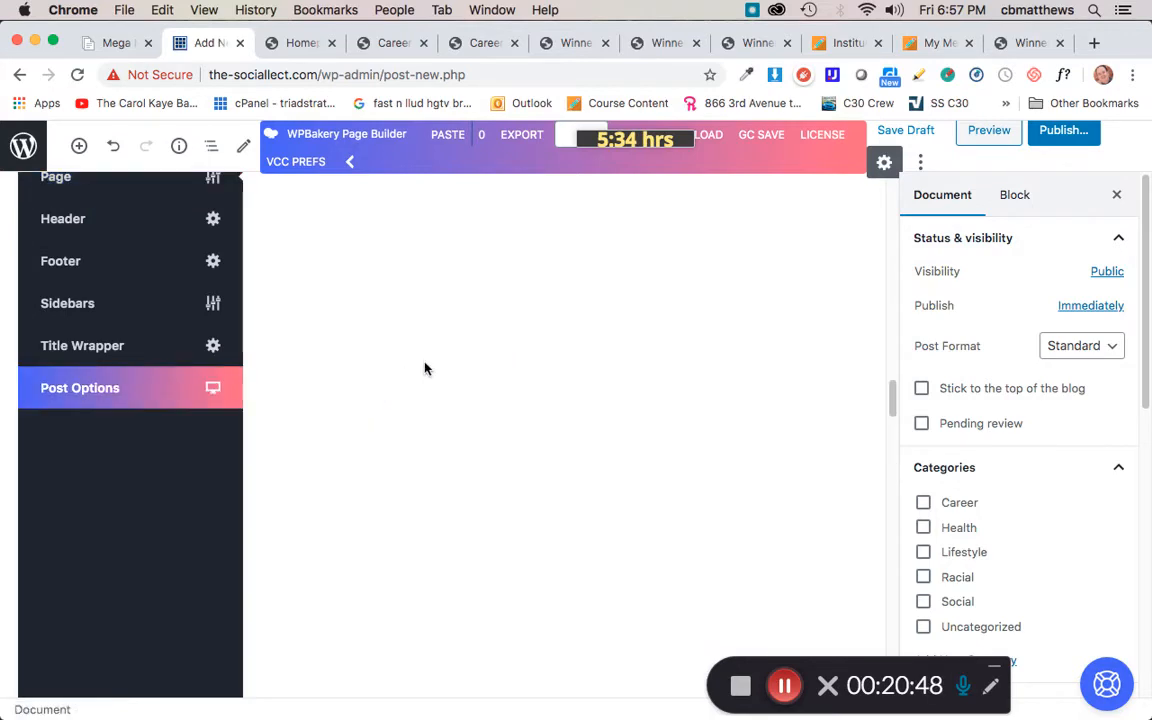
pyautogui.scroll(15, 424, 362)
pyautogui.scroll(-20, 404, 400)
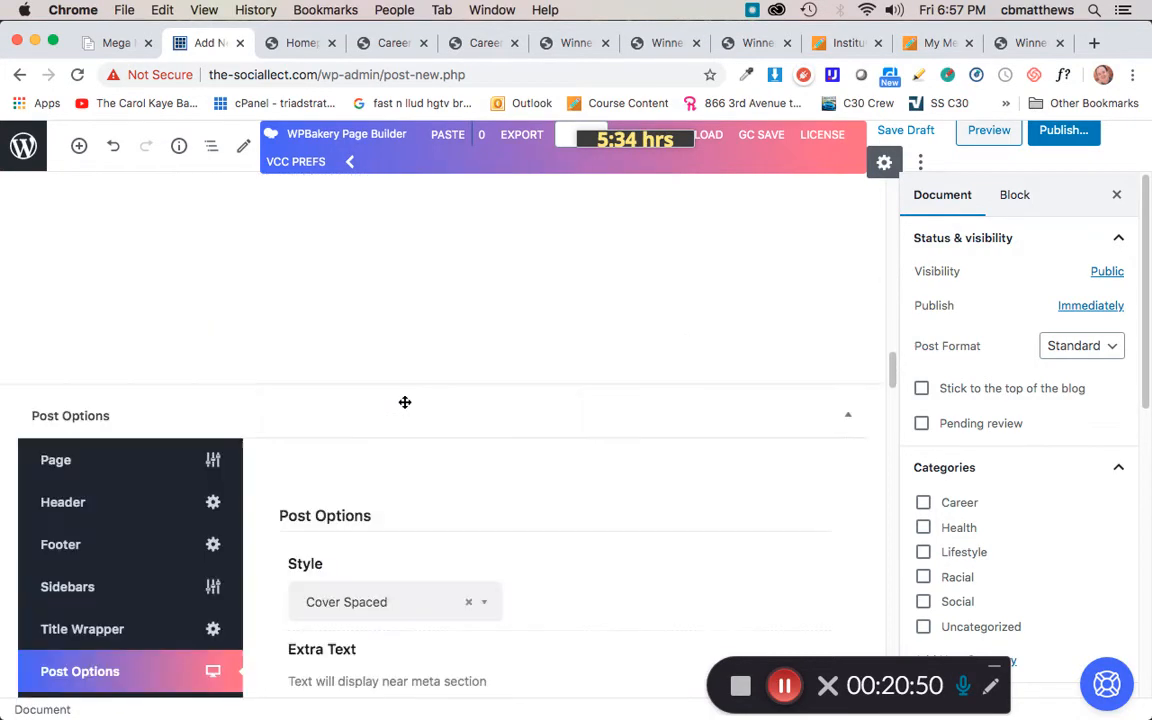
pyautogui.scroll(10, 404, 406)
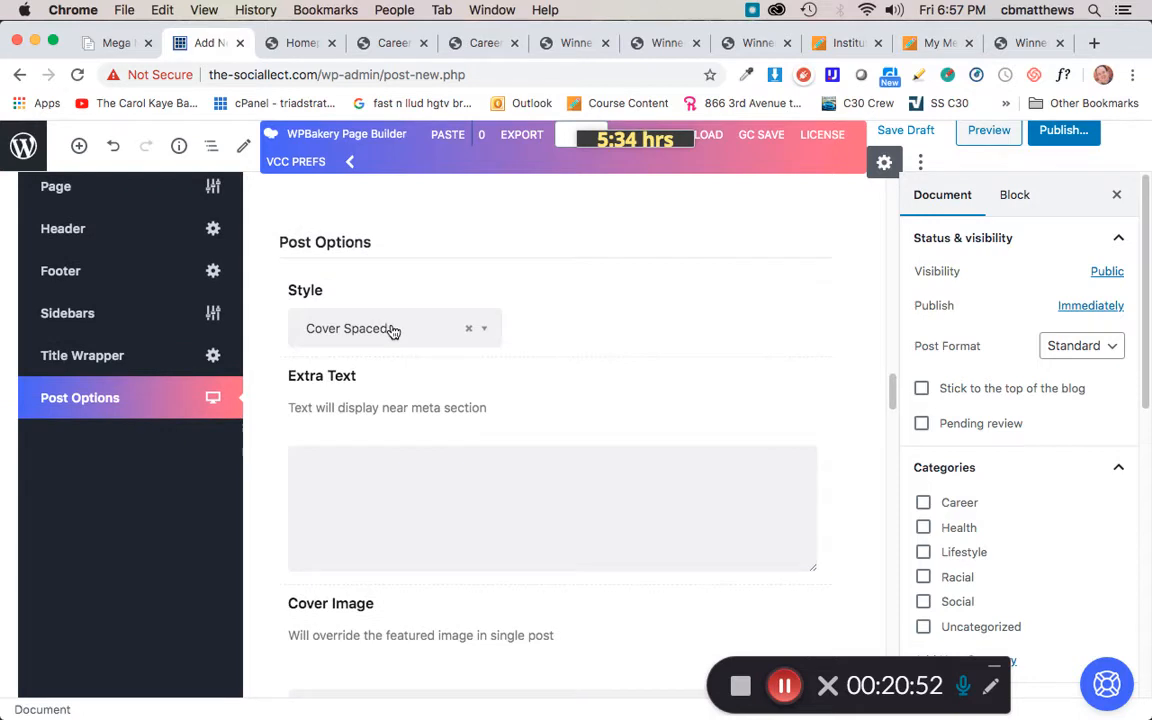
pyautogui.click(390, 330)
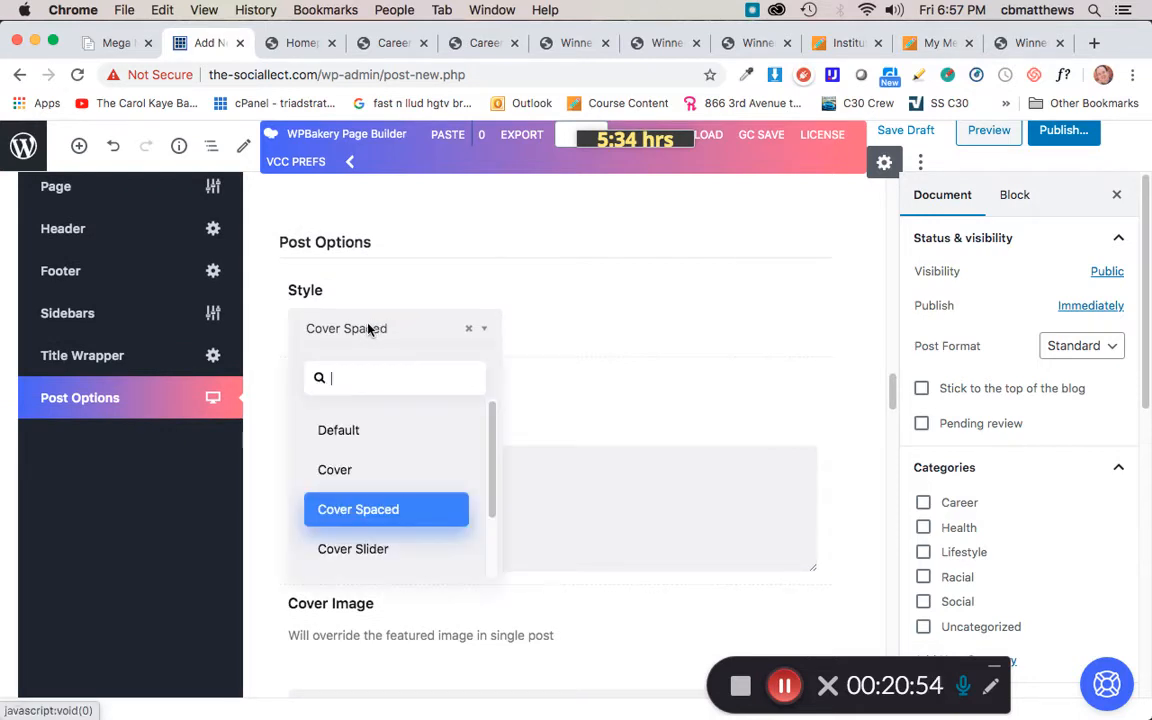
pyautogui.click(343, 432)
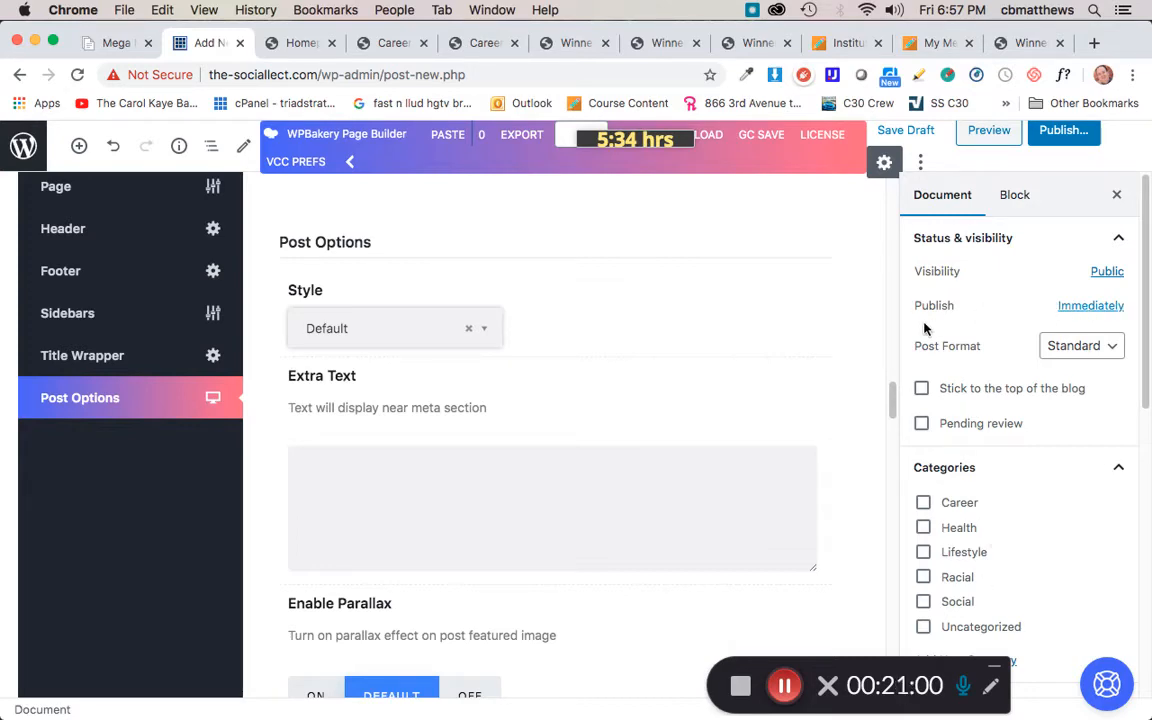
# Step: Remove the 'You should be able to find several indispensable facts about motivation…' paragraph block
pyautogui.scroll(15, 648, 427)
pyautogui.scroll(6, 648, 427)
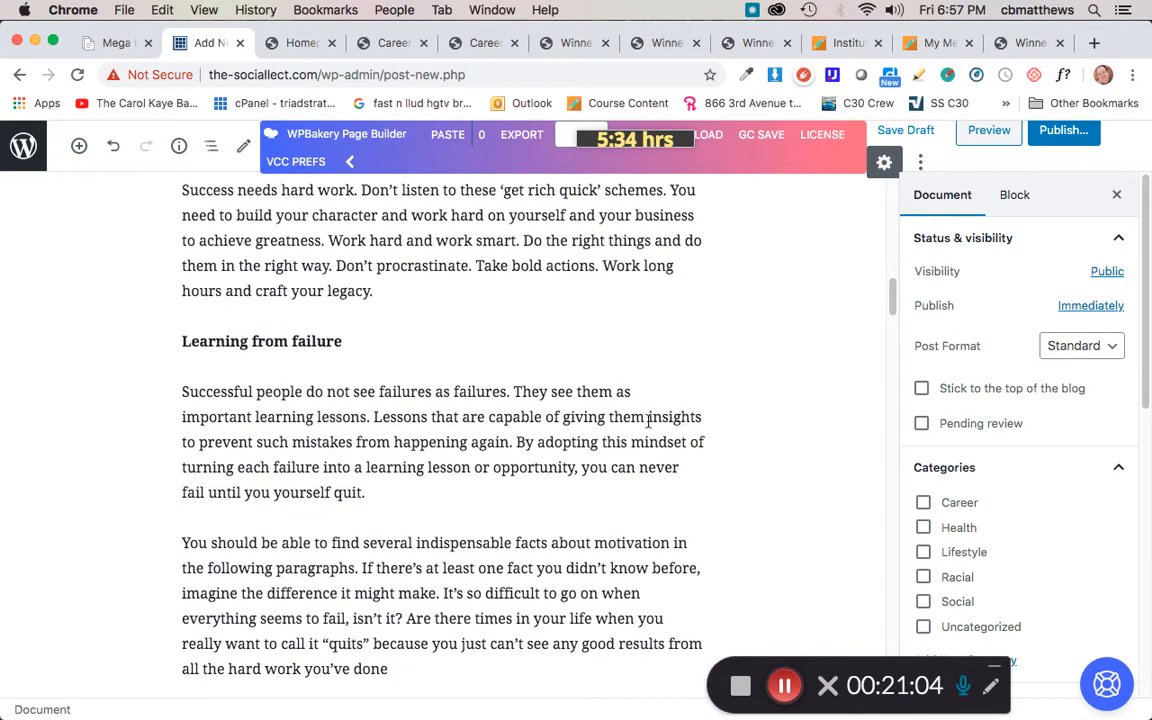
pyautogui.scroll(-2, 646, 425)
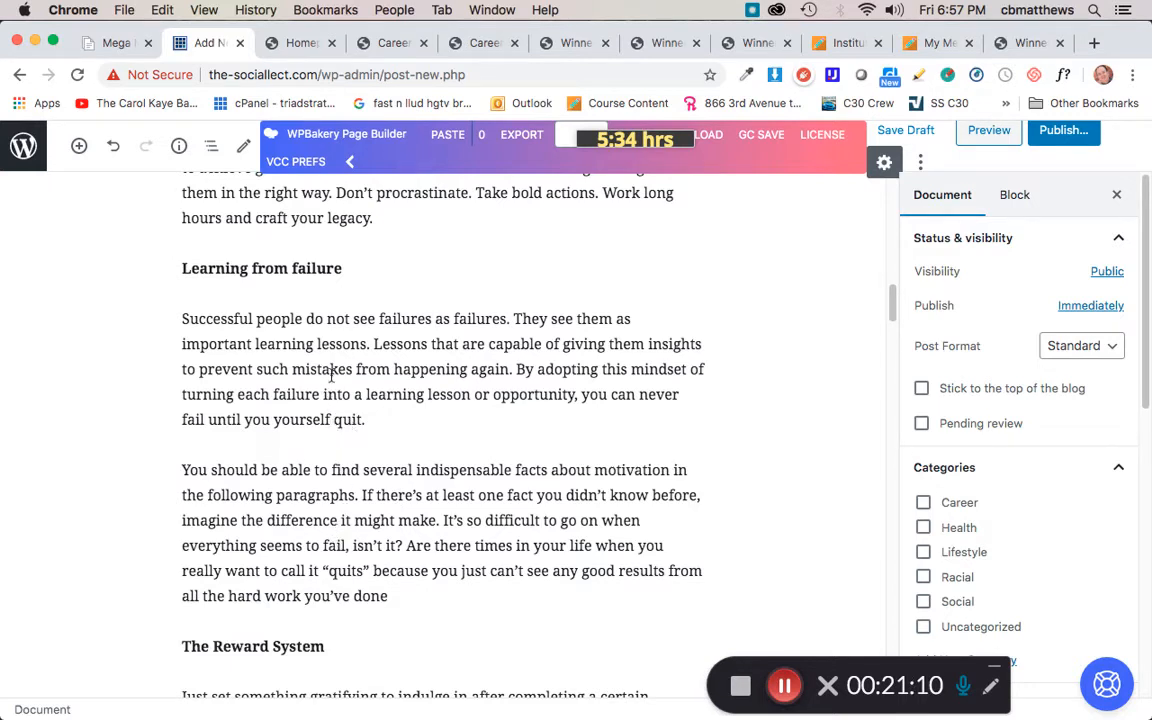
pyautogui.click(380, 514)
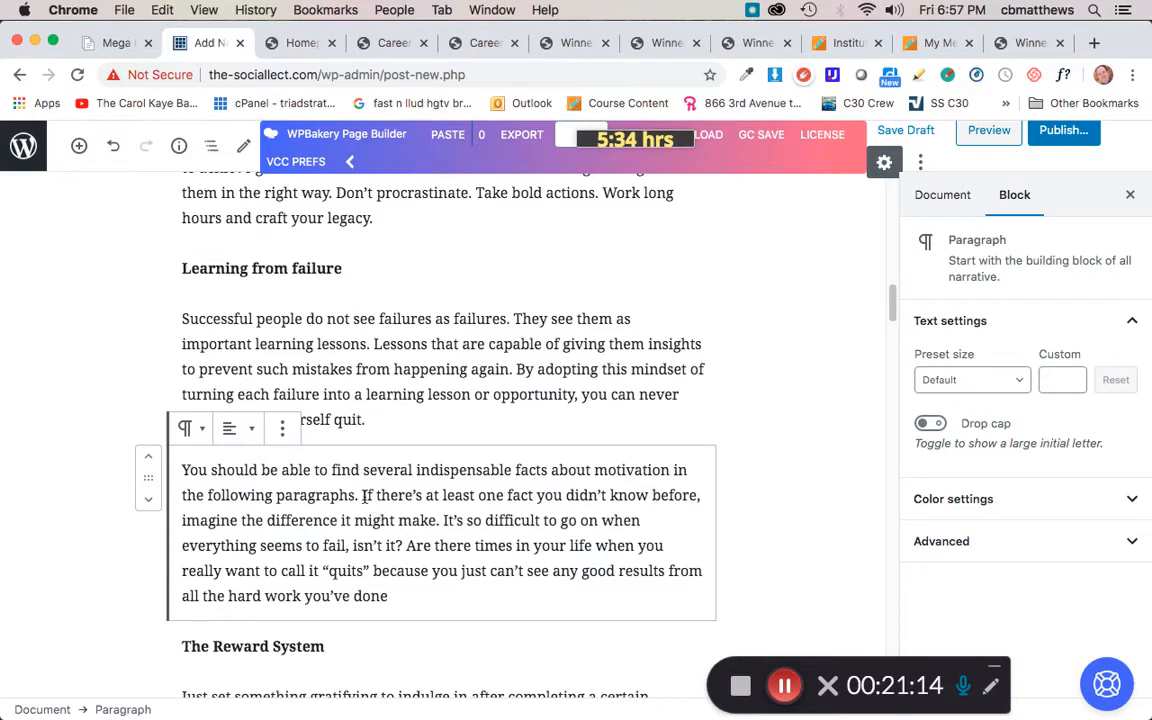
pyautogui.click(283, 430)
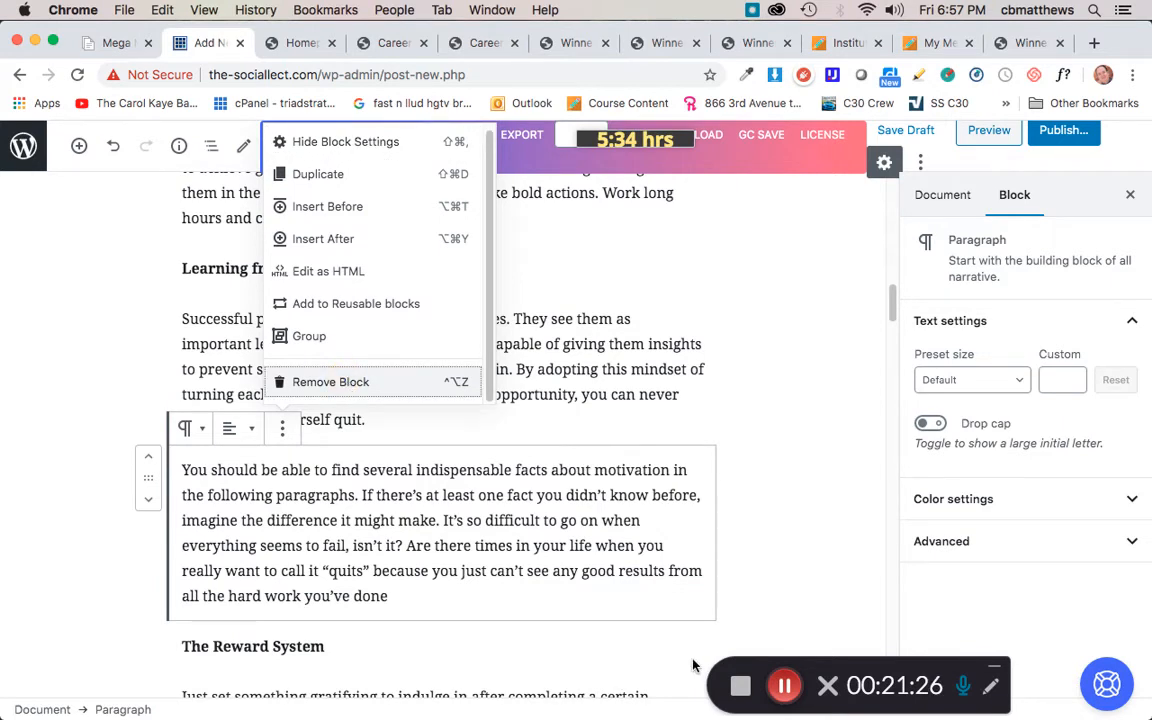
pyautogui.hotkey('ctrl', 'alt', 'z')
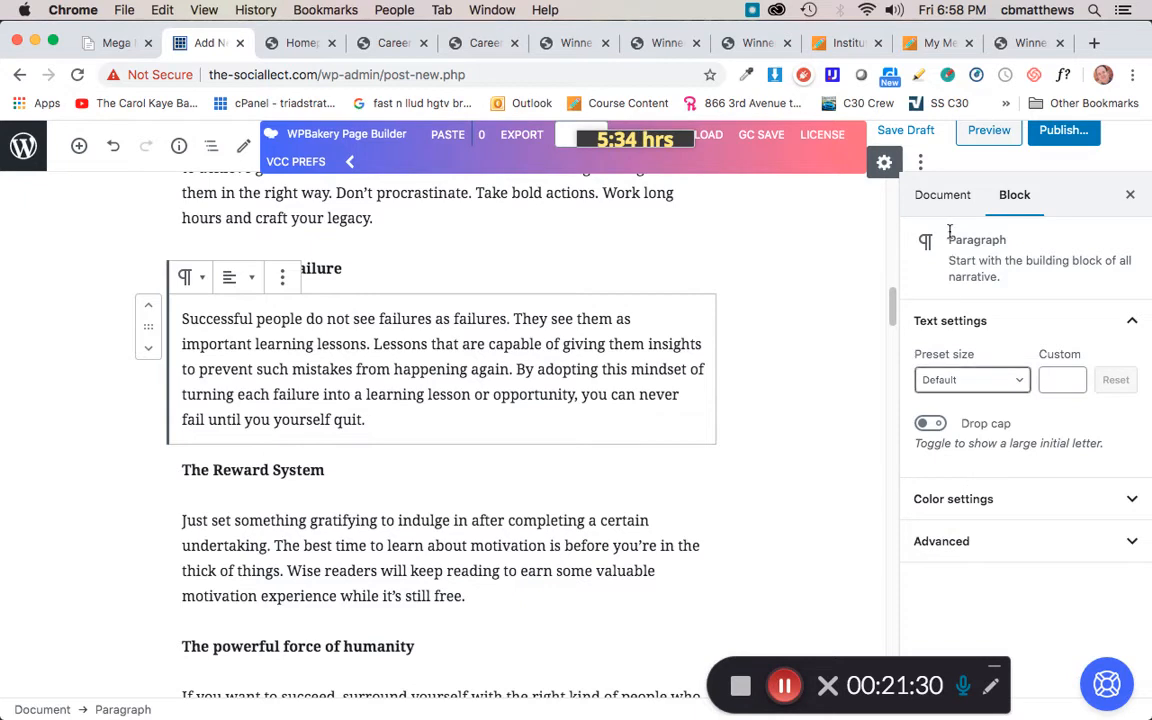
# Step: Assign the post to the Uncategorized category and publish it
pyautogui.click(940, 196)
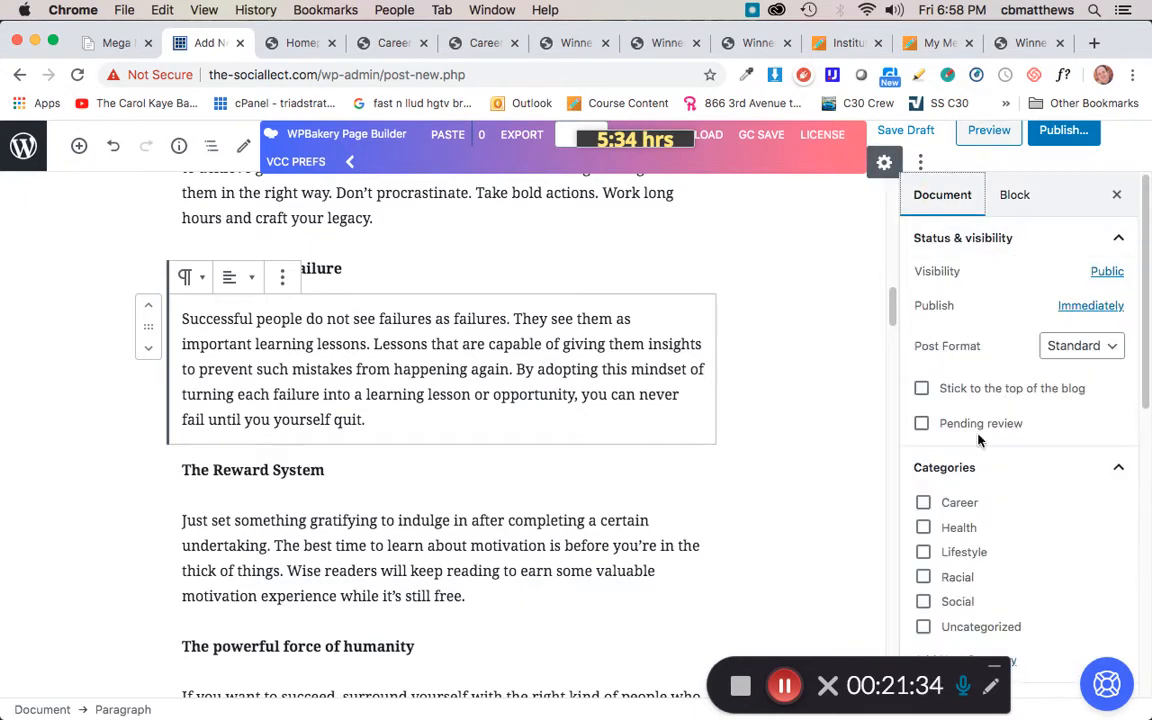
pyautogui.click(924, 626)
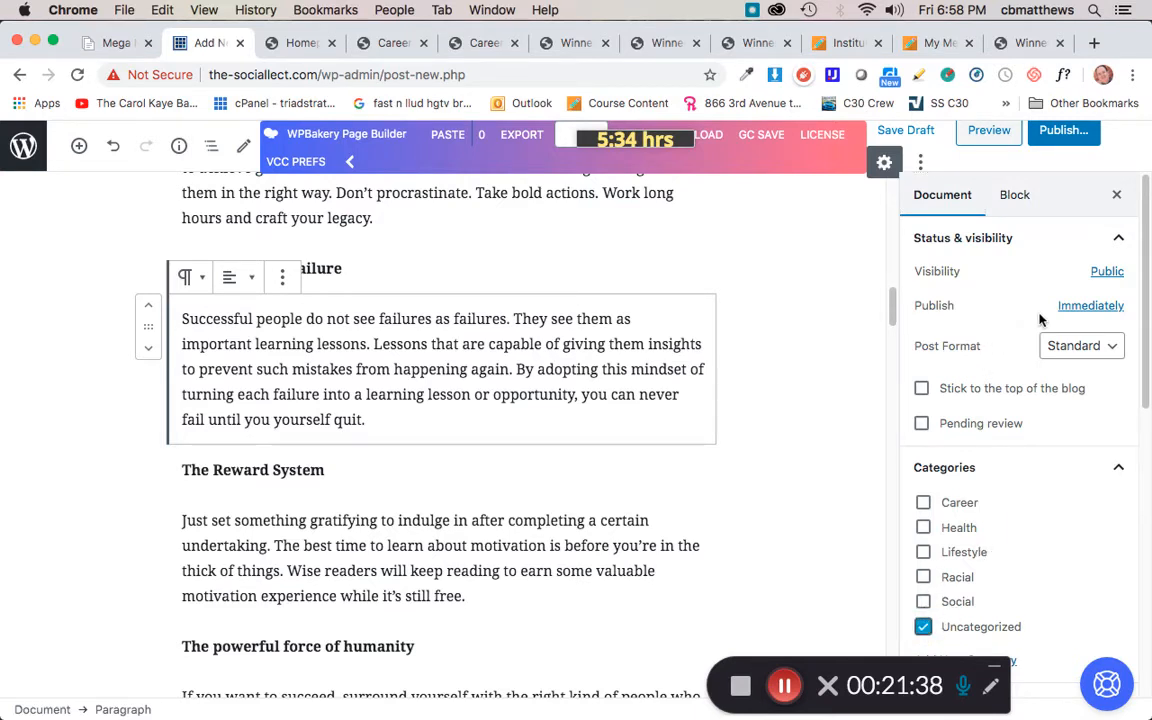
pyautogui.click(1063, 134)
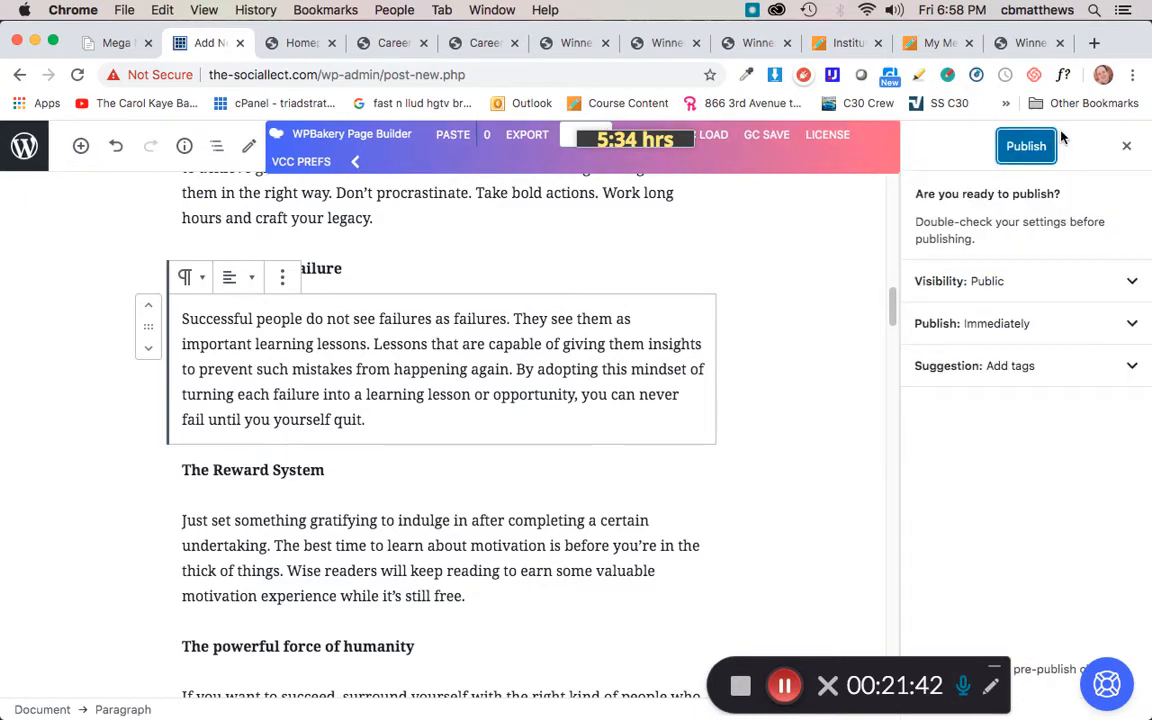
pyautogui.click(1026, 146)
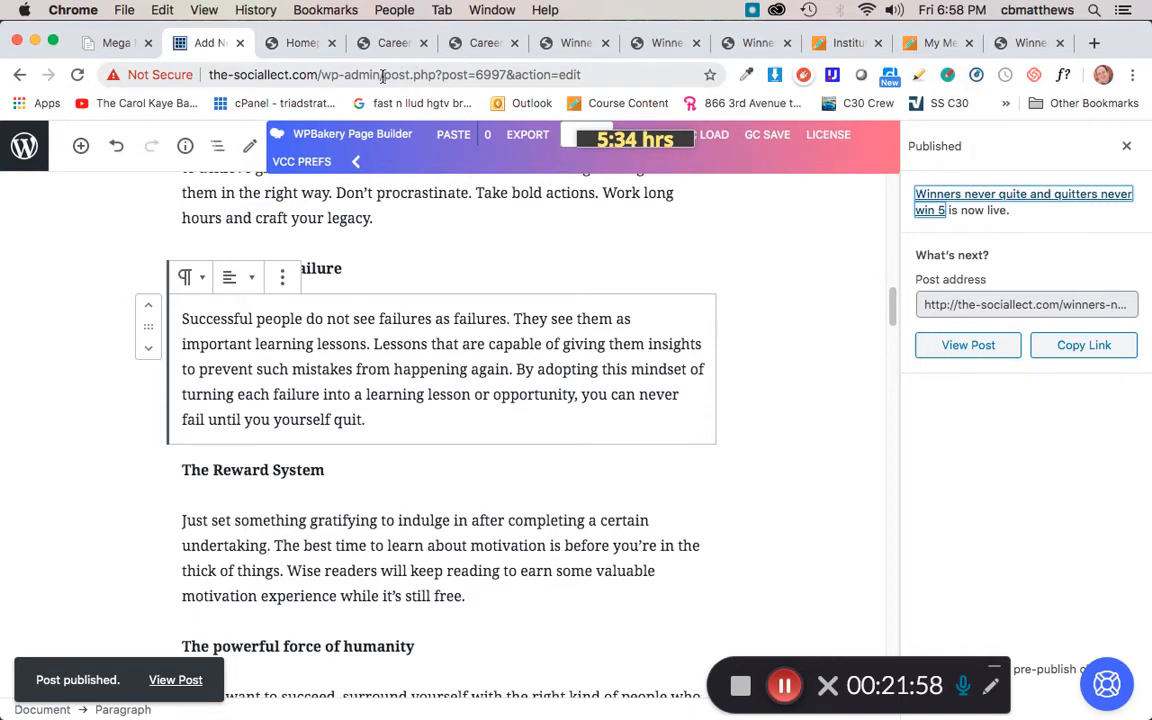
# Step: Leave the post editor and go to the site's wp-admin dashboard
pyautogui.moveTo(384, 74); pyautogui.dragTo(609, 66)
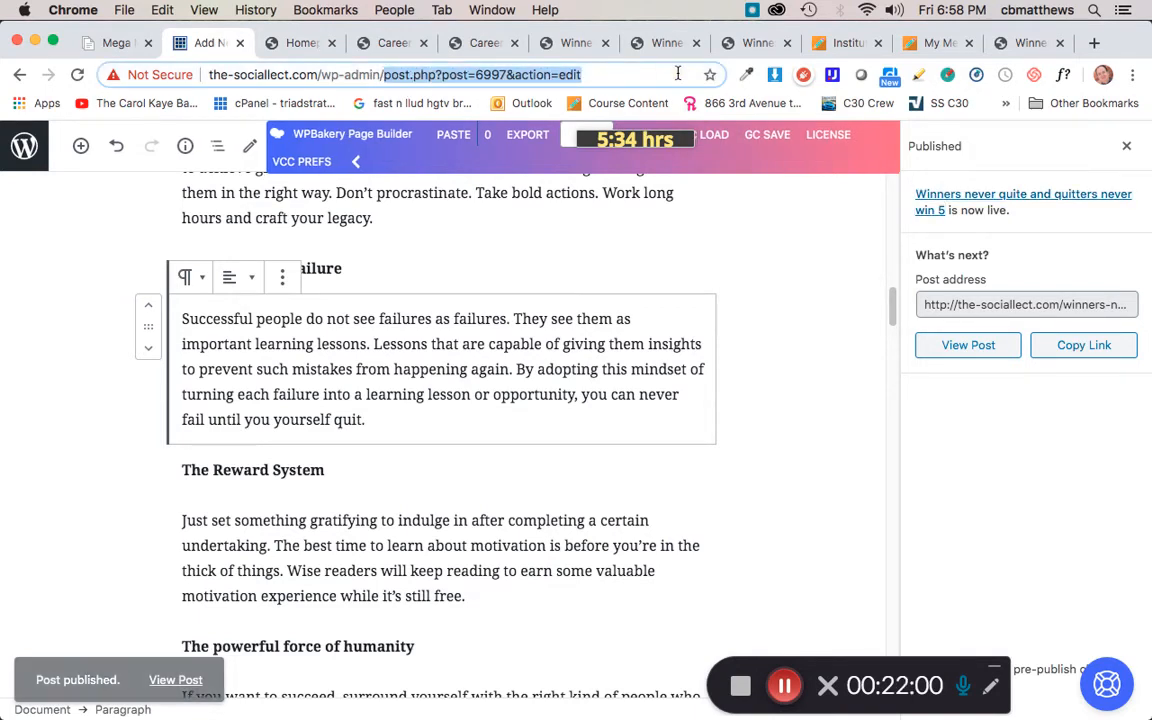
pyautogui.press('BackSpace')
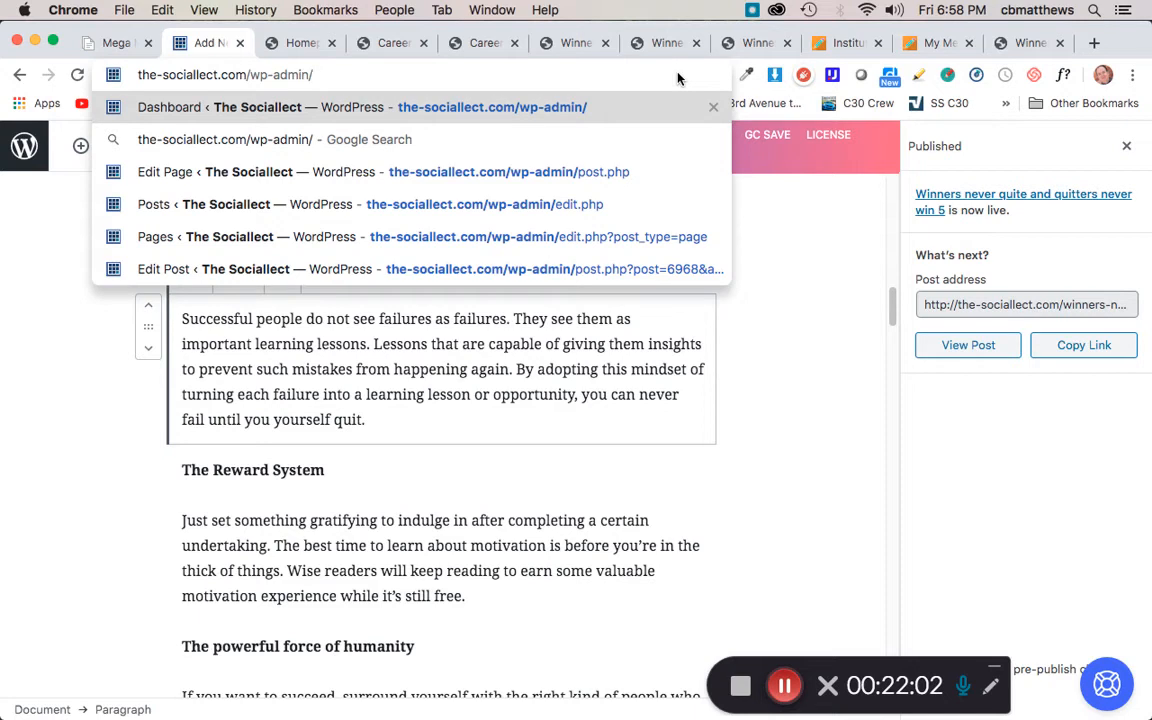
pyautogui.press('Return')
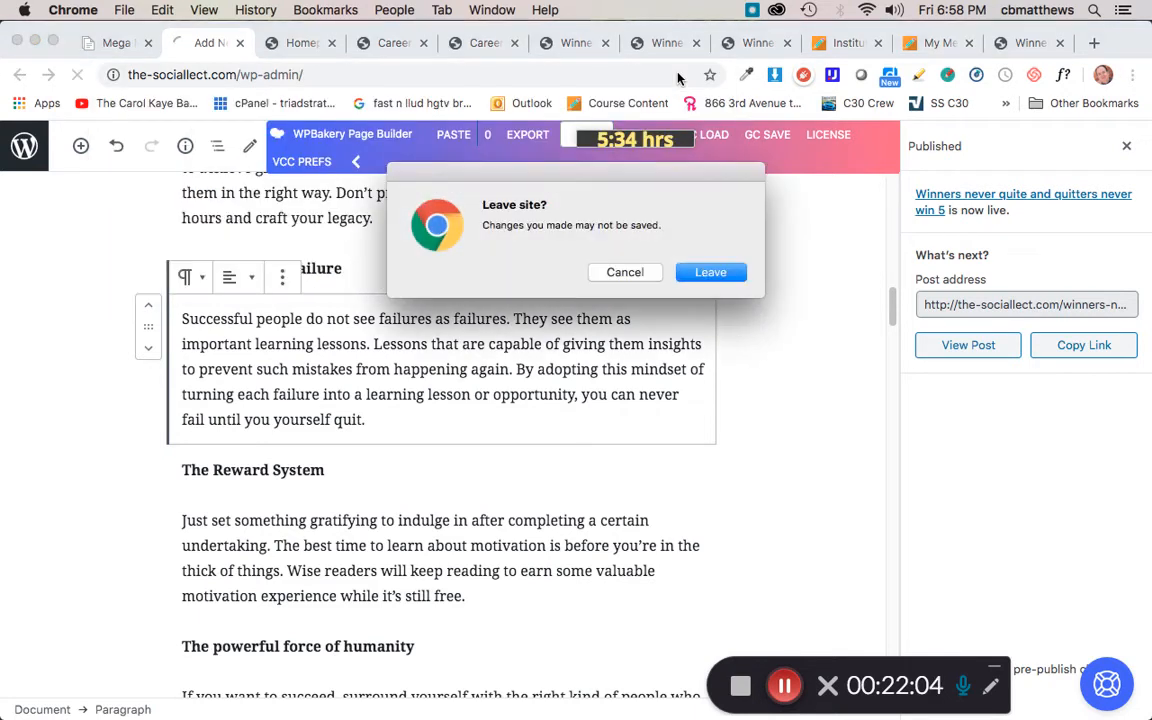
pyautogui.click(714, 273)
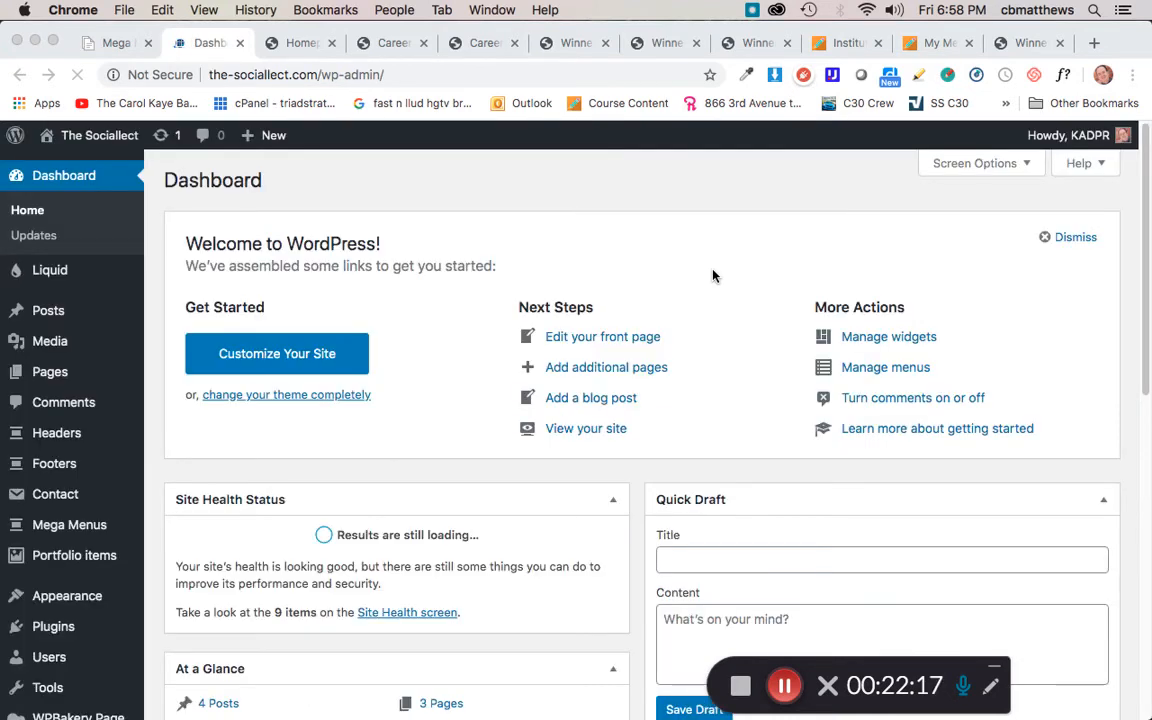
# Step: Open the All Posts list
pyautogui.click(45, 310)
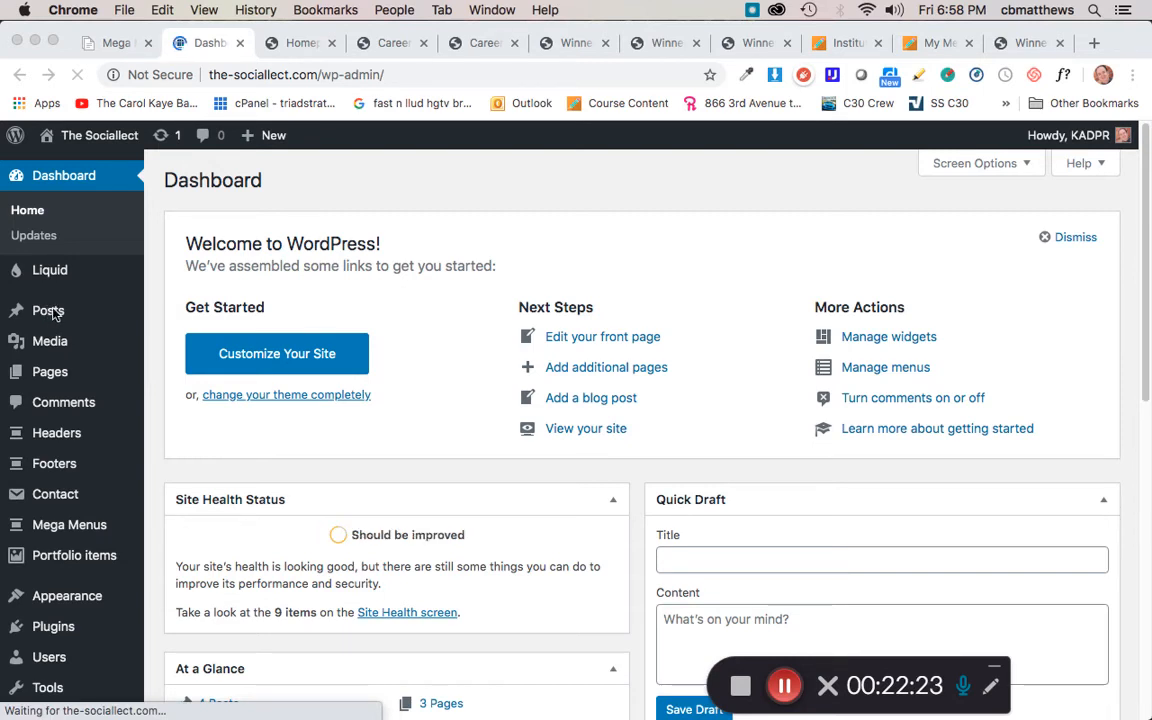
pyautogui.click(90, 309)
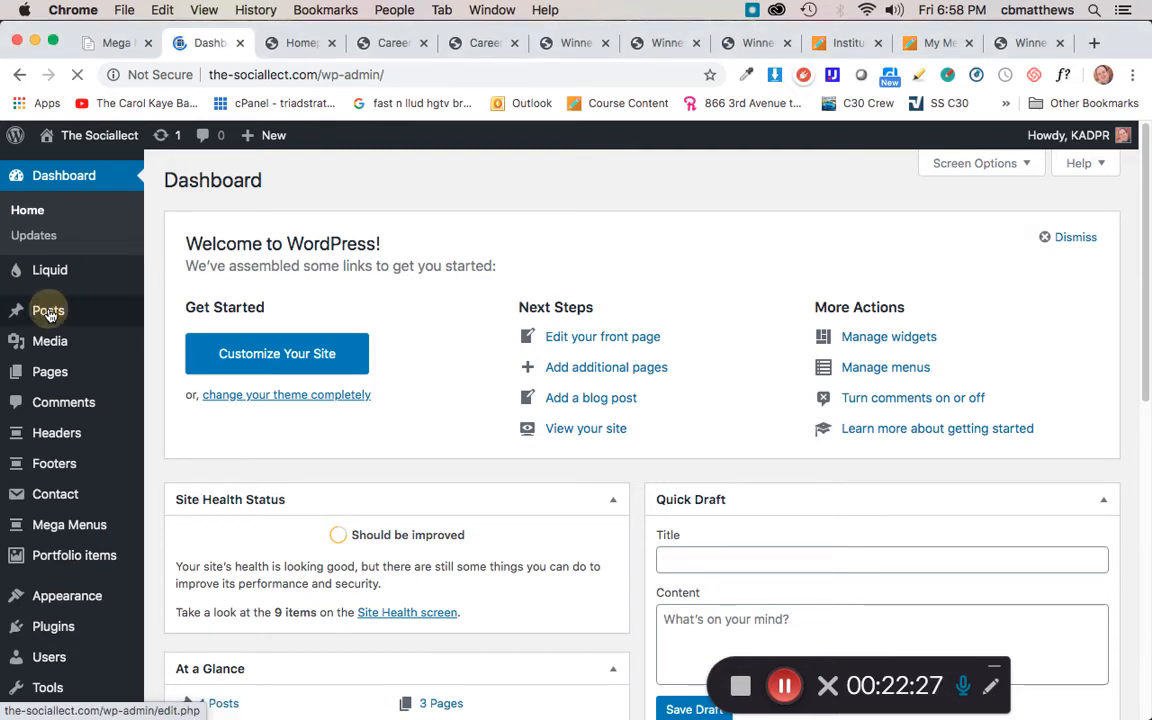
pyautogui.moveTo(50, 316)
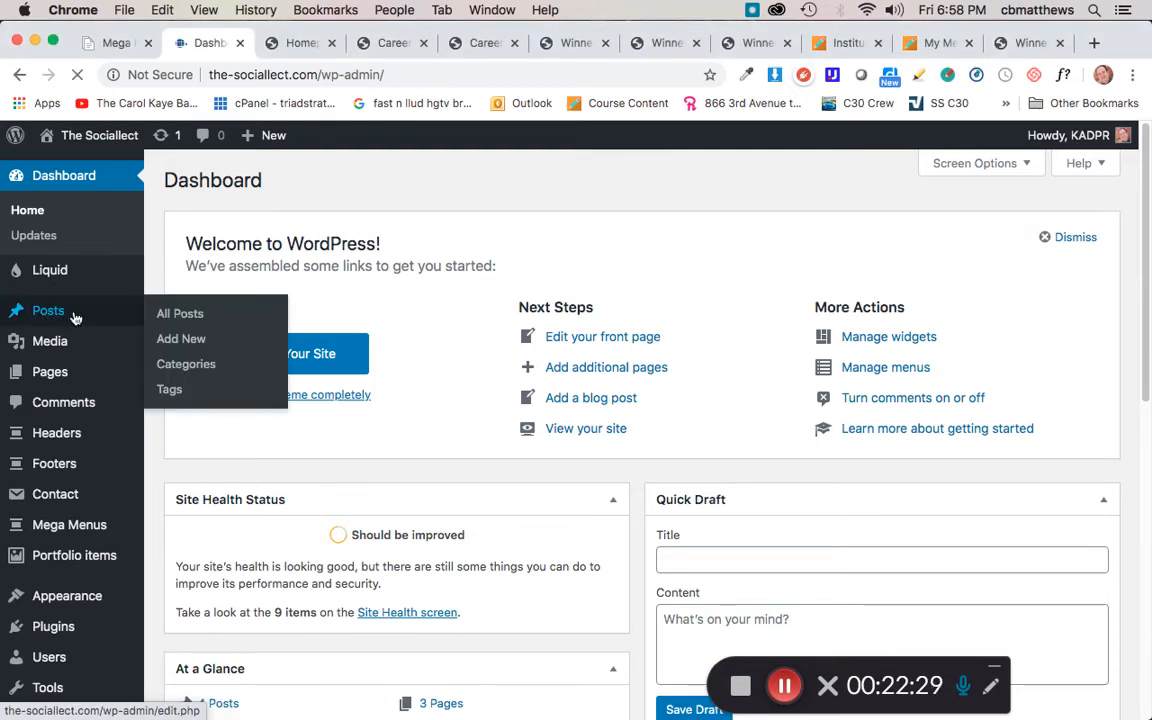
pyautogui.click(185, 314)
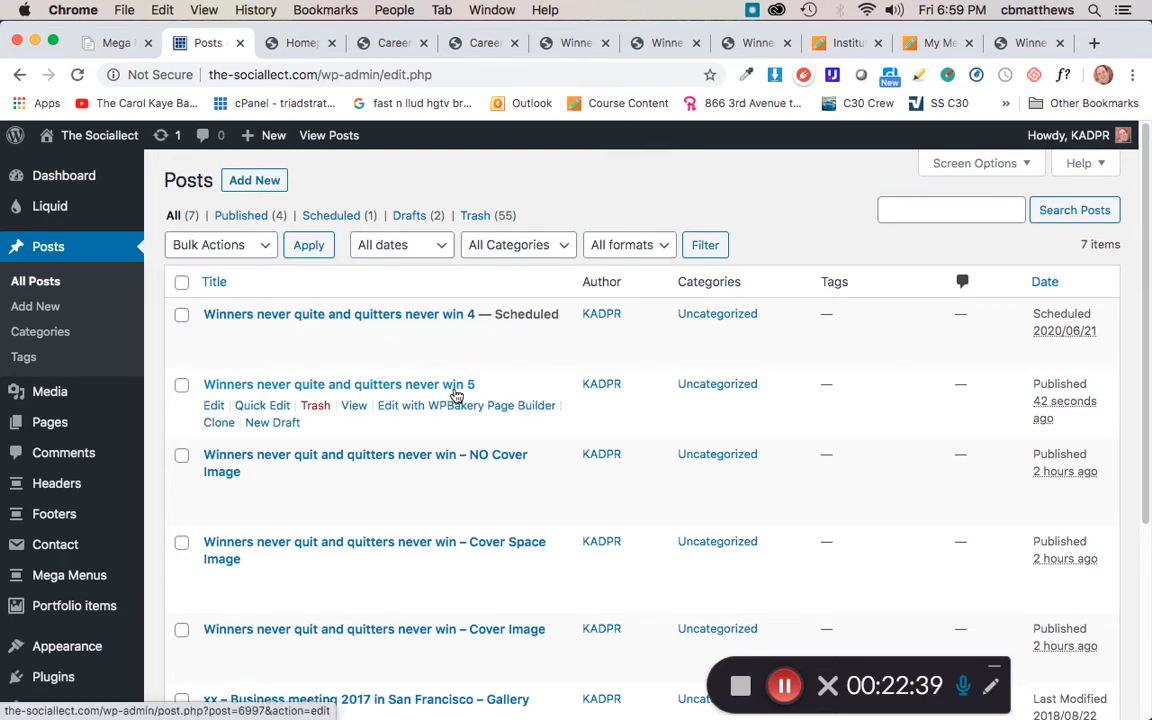
# Step: Open the published post 'Winners never quite and quitters never win 5' in a new tab and switch to it
pyautogui.click(357, 408)
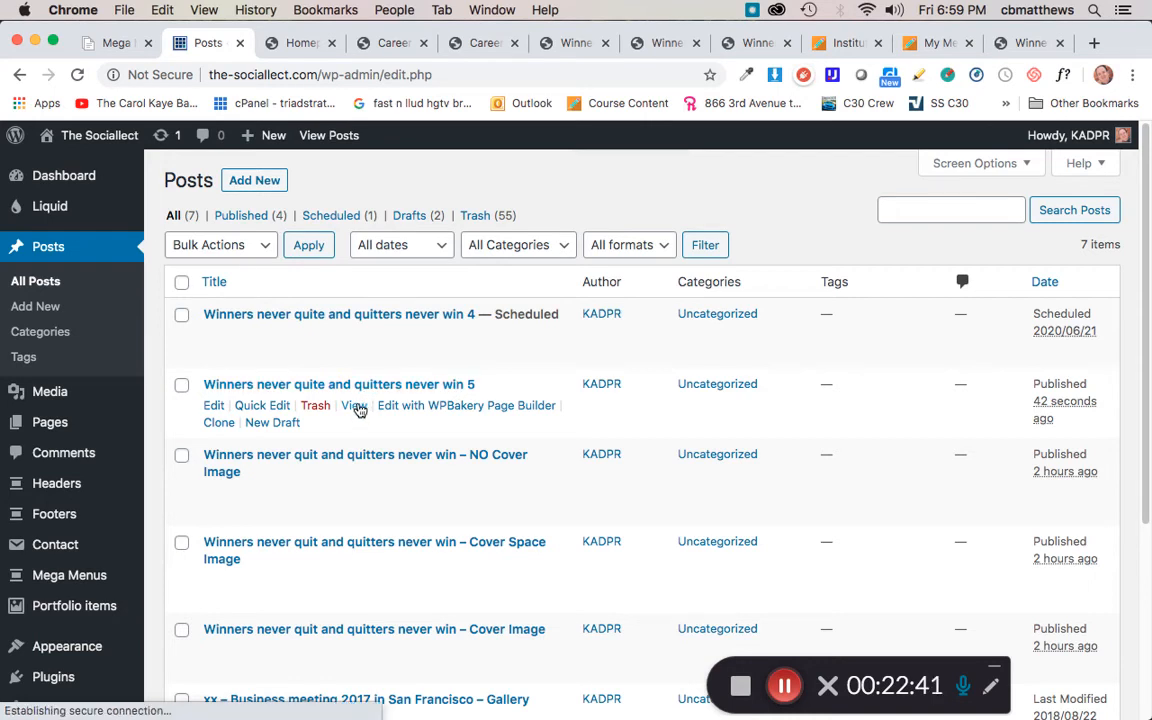
pyautogui.rightClick(357, 408)
pyautogui.click(452, 400)
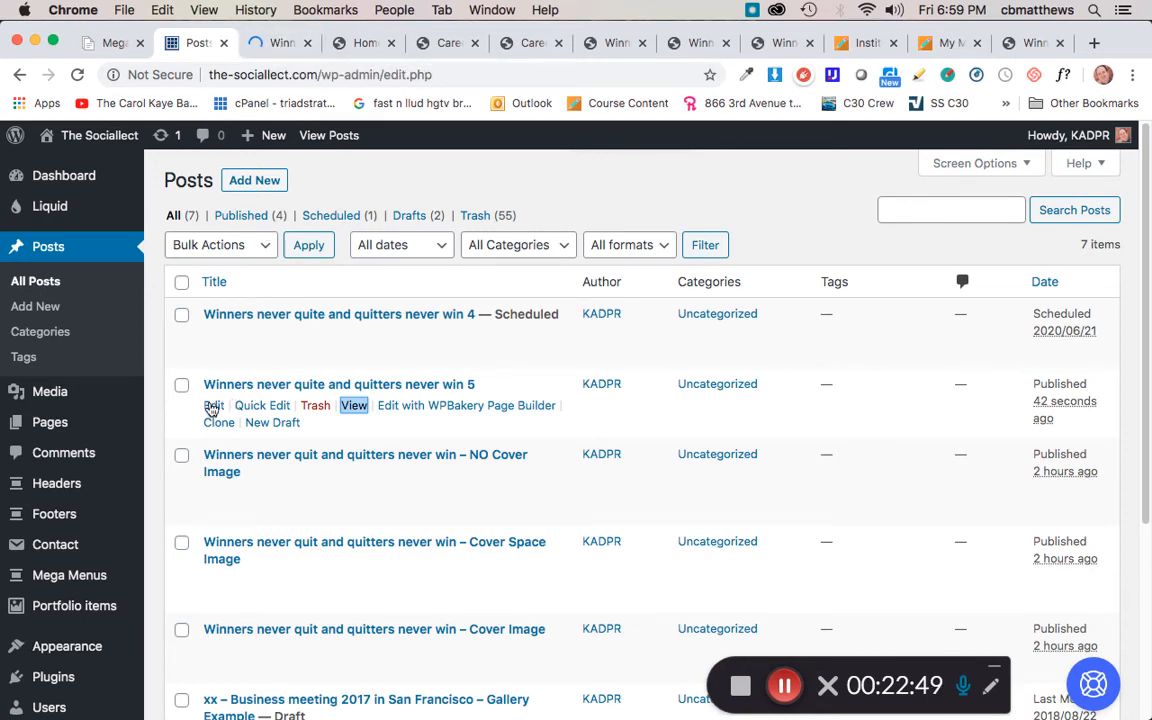
pyautogui.click(279, 43)
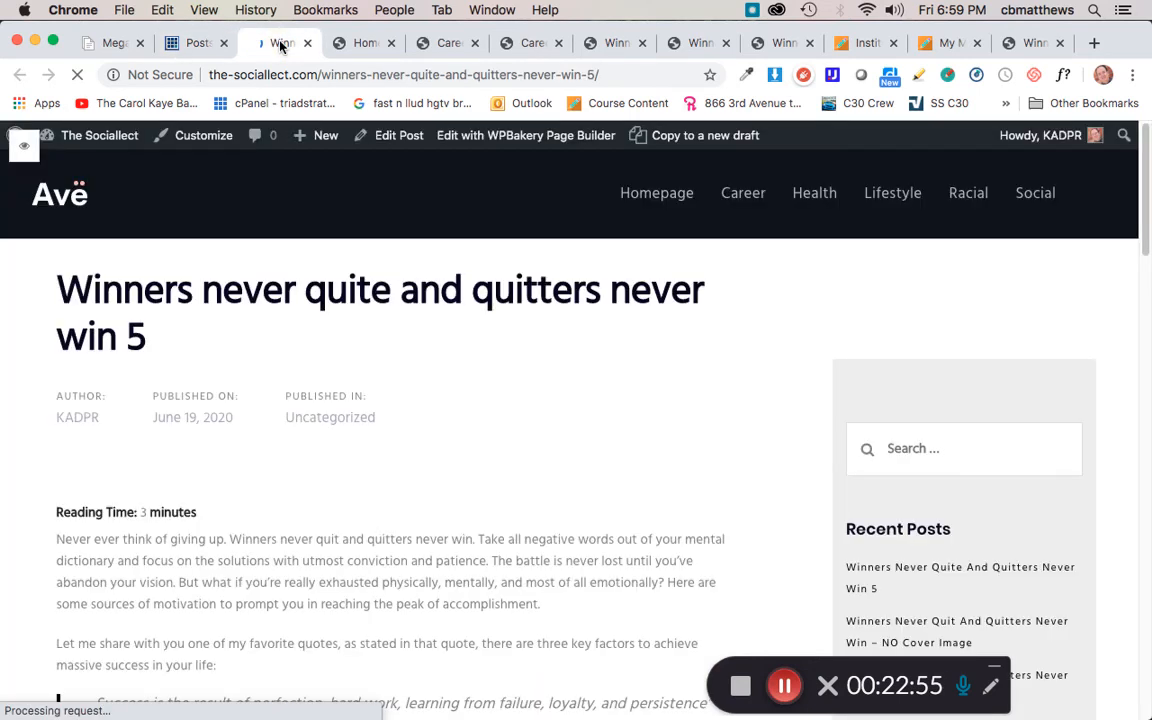
pyautogui.click(199, 42)
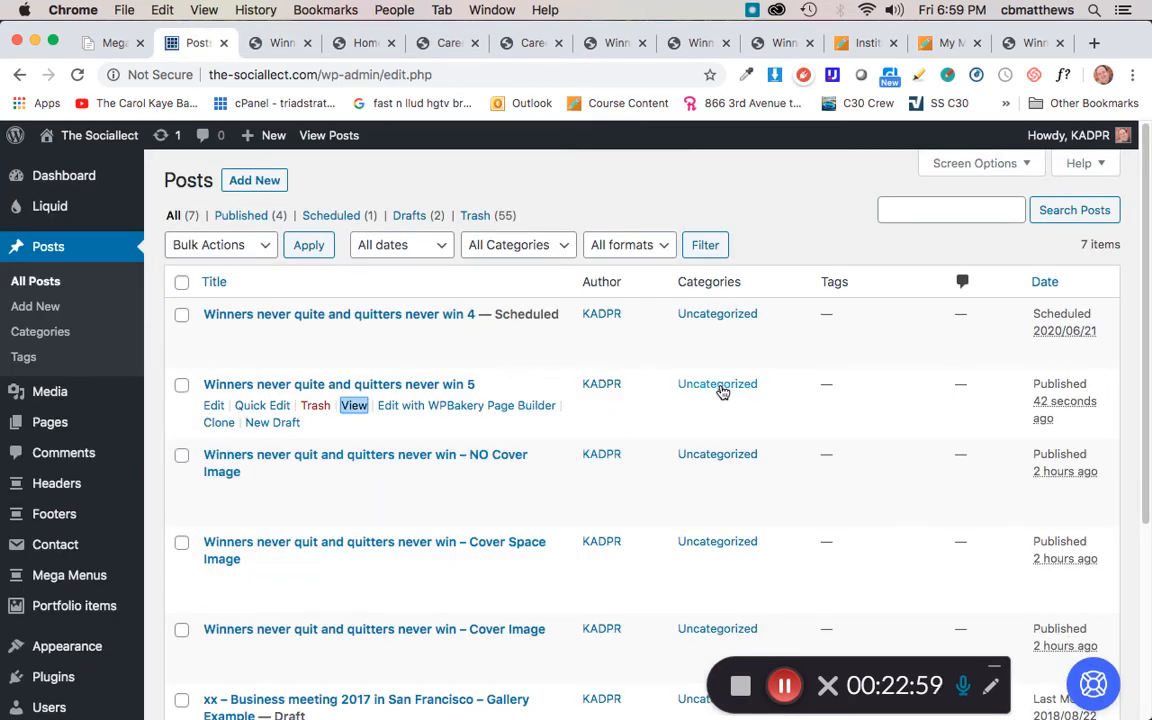
pyautogui.moveTo(159, 393)
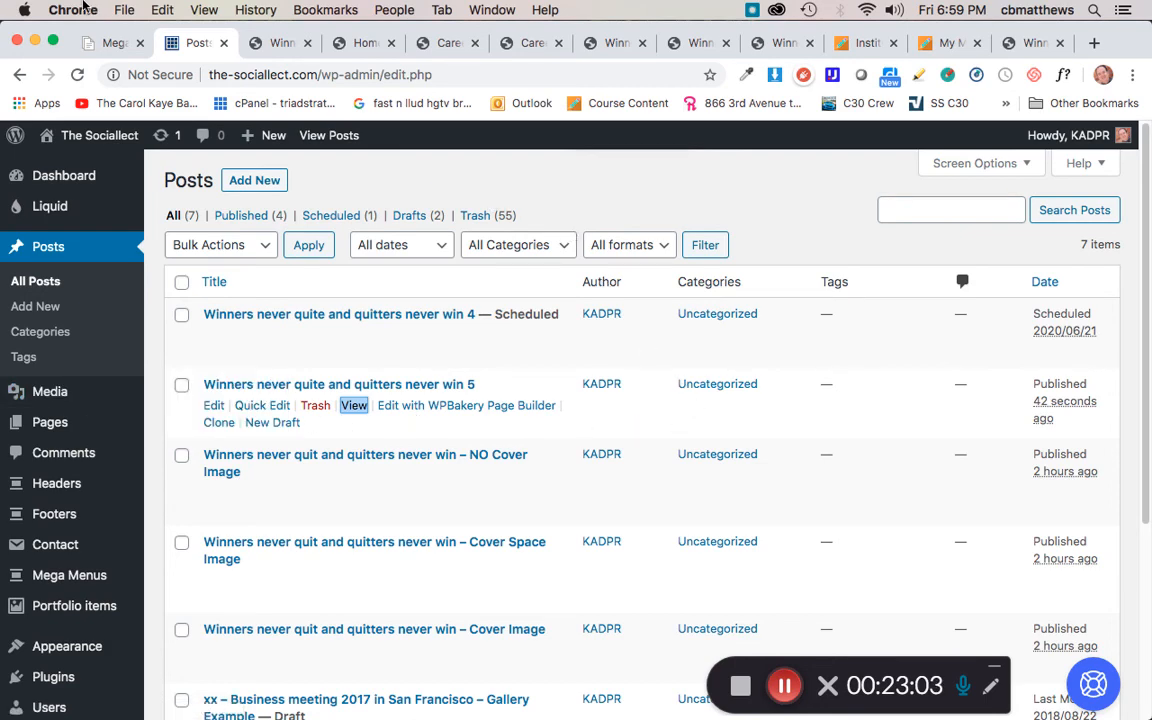
pyautogui.click(272, 42)
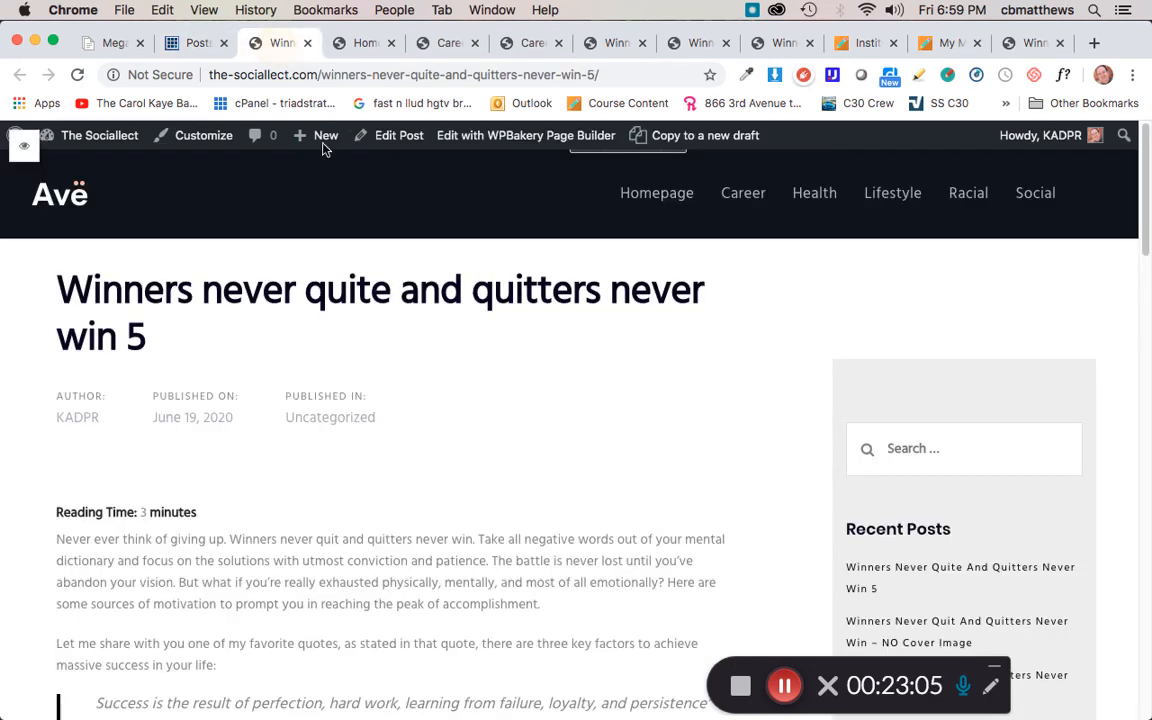
# Step: Scroll through the live post to review its quote, captioned hedgehog image and sections
pyautogui.scroll(-10, 501, 408)
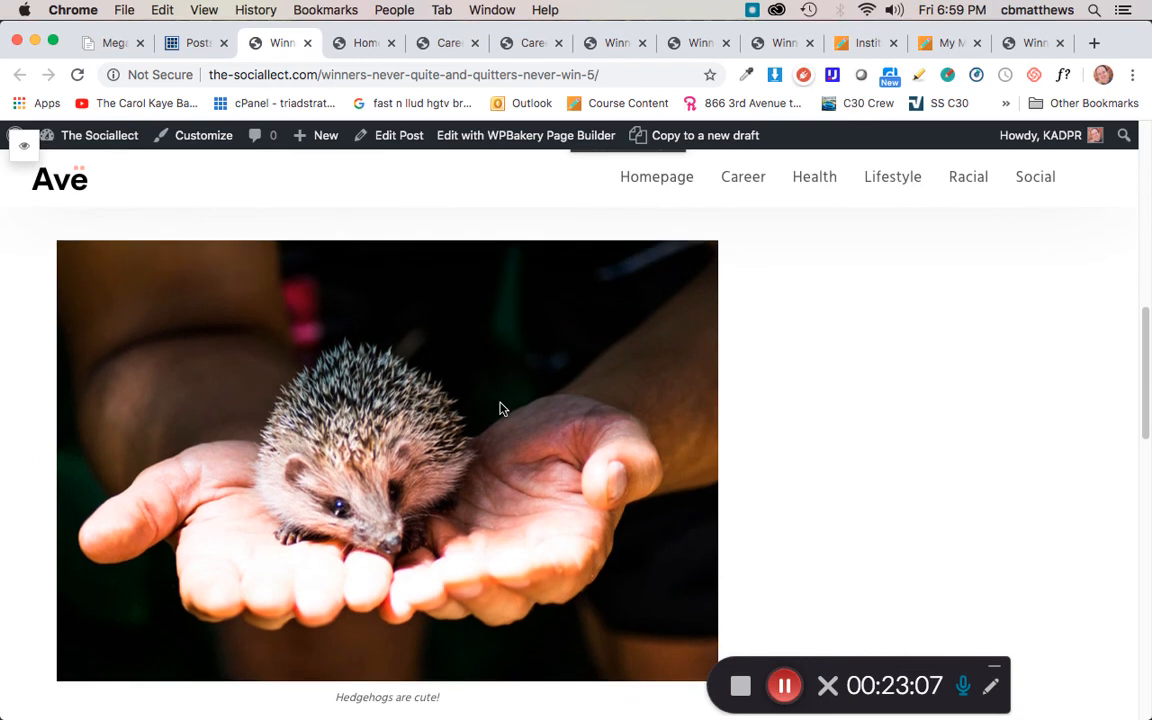
pyautogui.scroll(4, 501, 408)
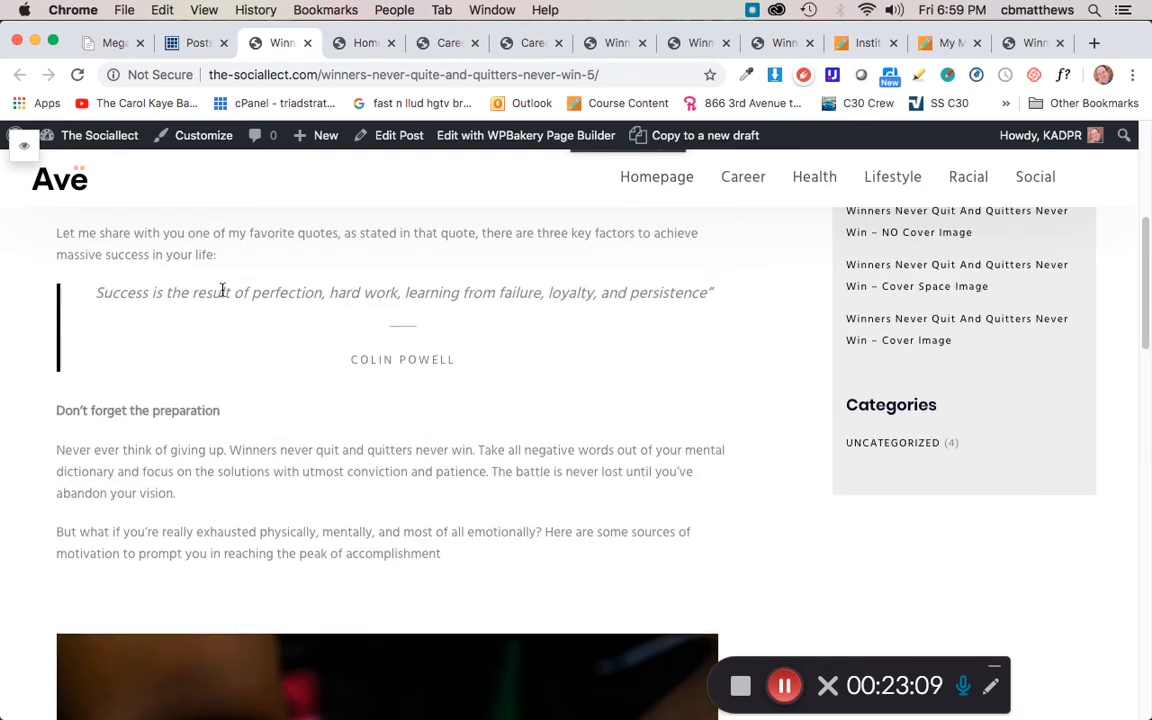
pyautogui.scroll(-2, 458, 419)
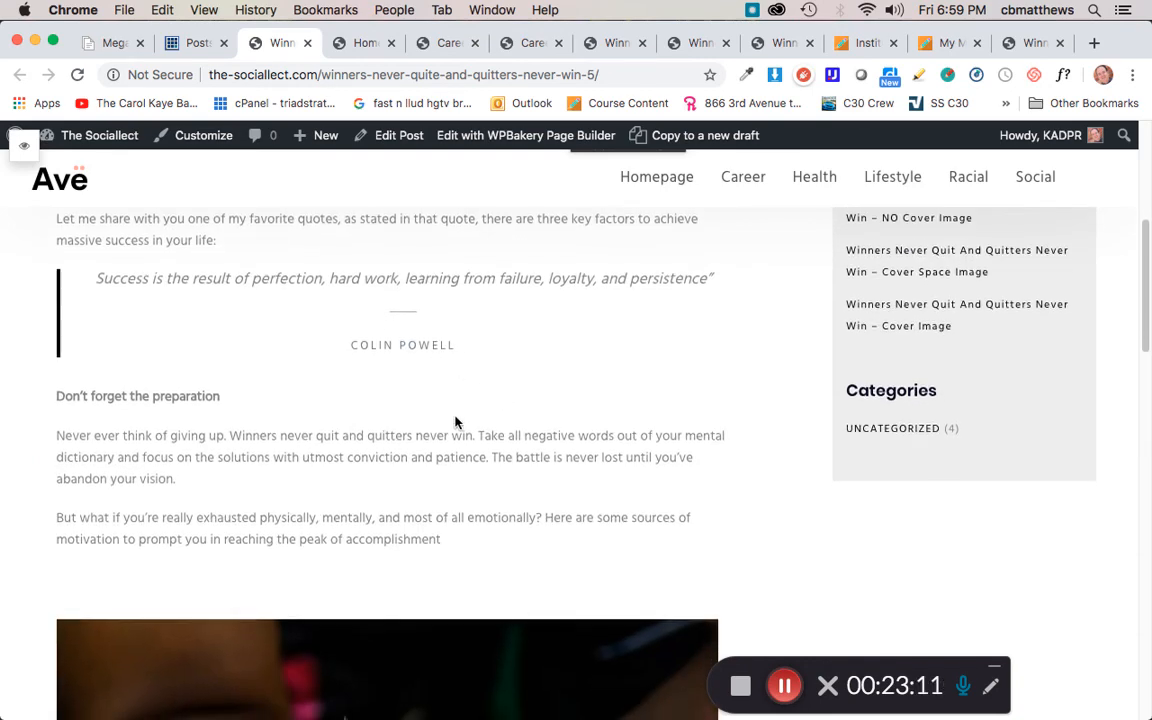
pyautogui.scroll(-5, 455, 422)
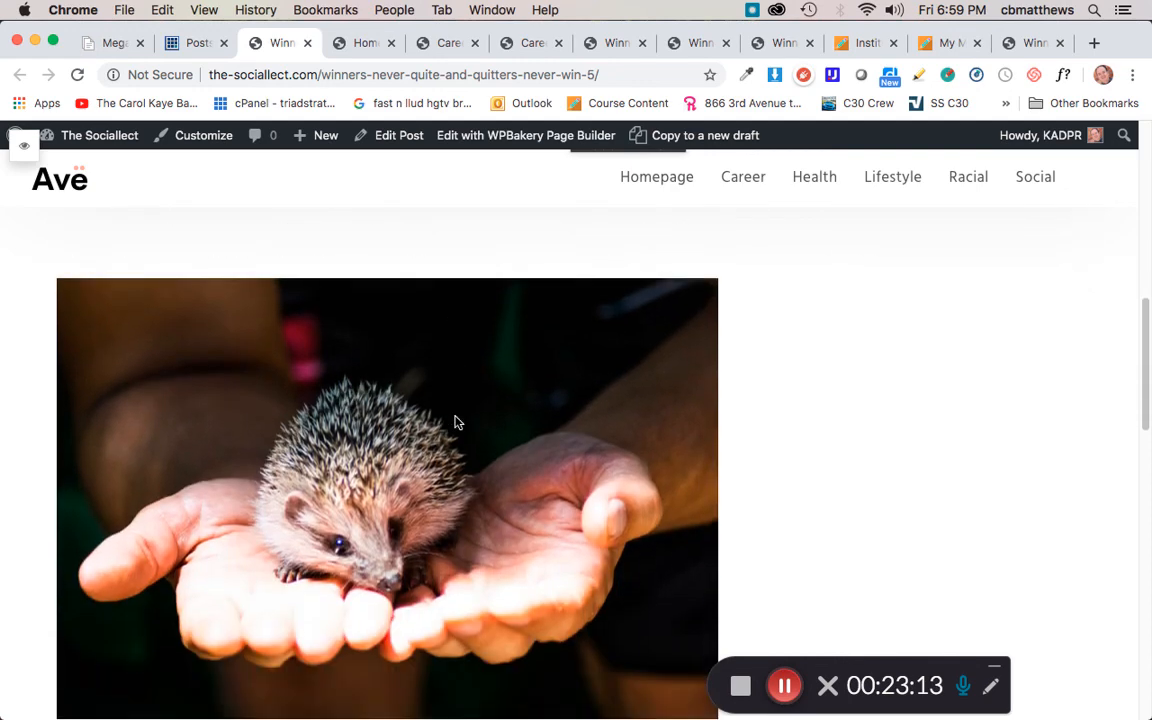
pyautogui.scroll(-3, 410, 453)
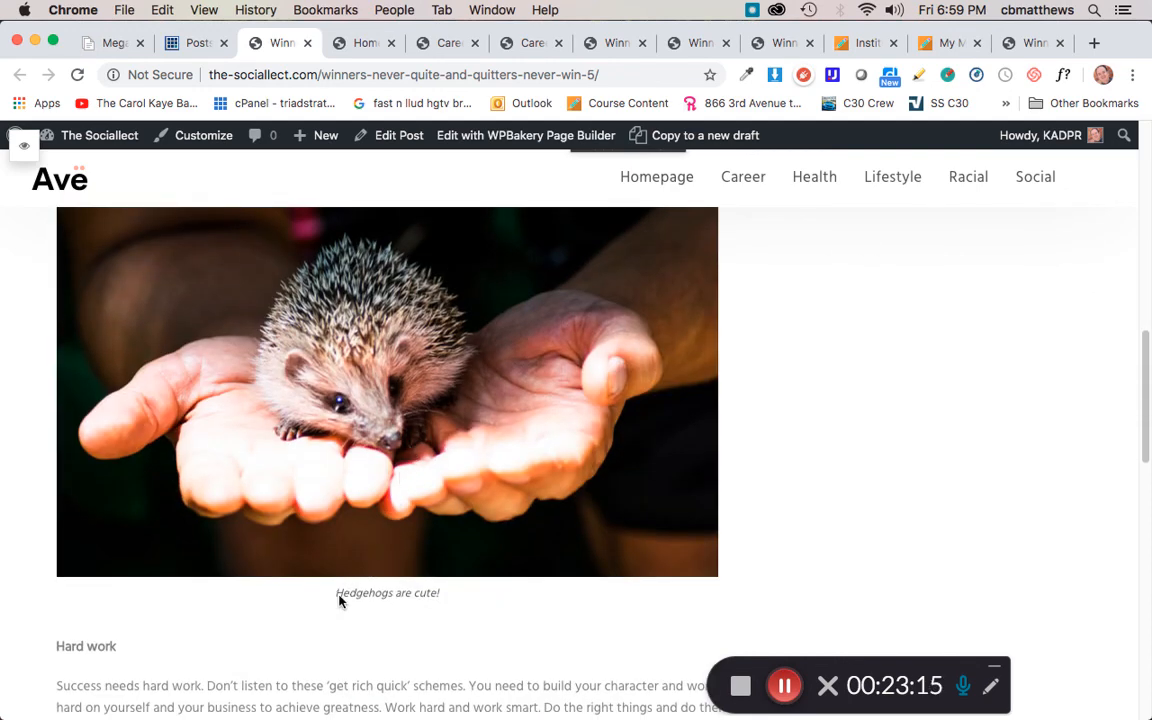
pyautogui.scroll(-15, 426, 549)
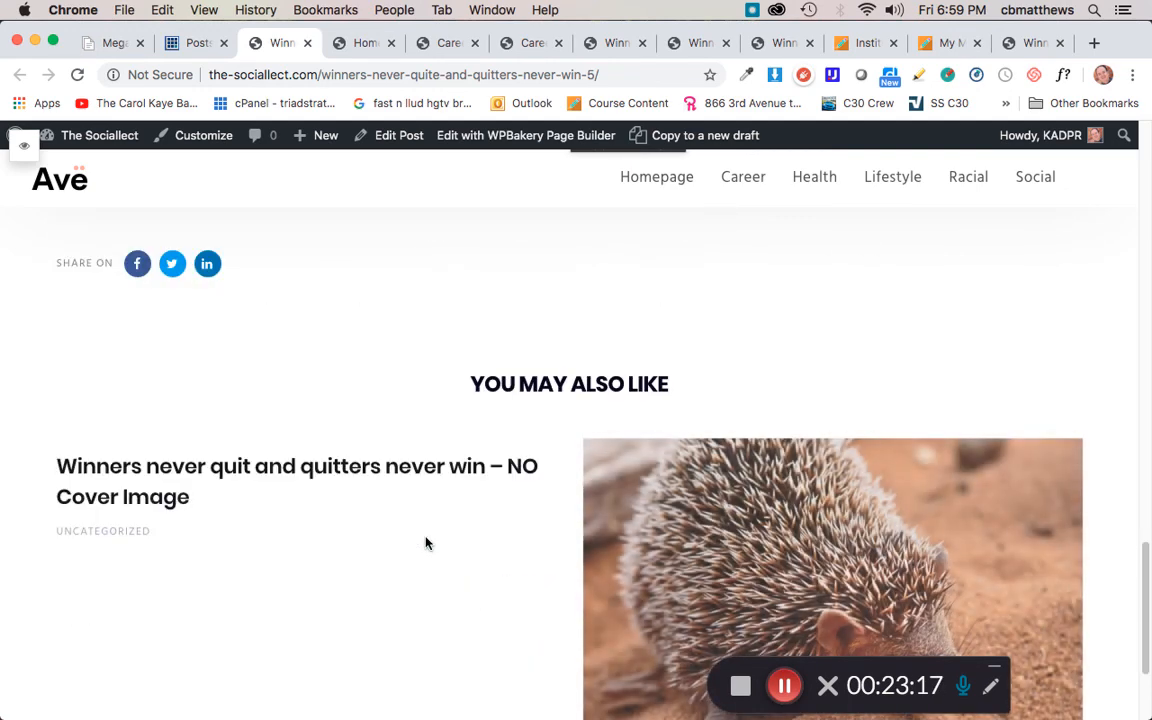
pyautogui.scroll(-3, 426, 543)
pyautogui.scroll(4, 540, 541)
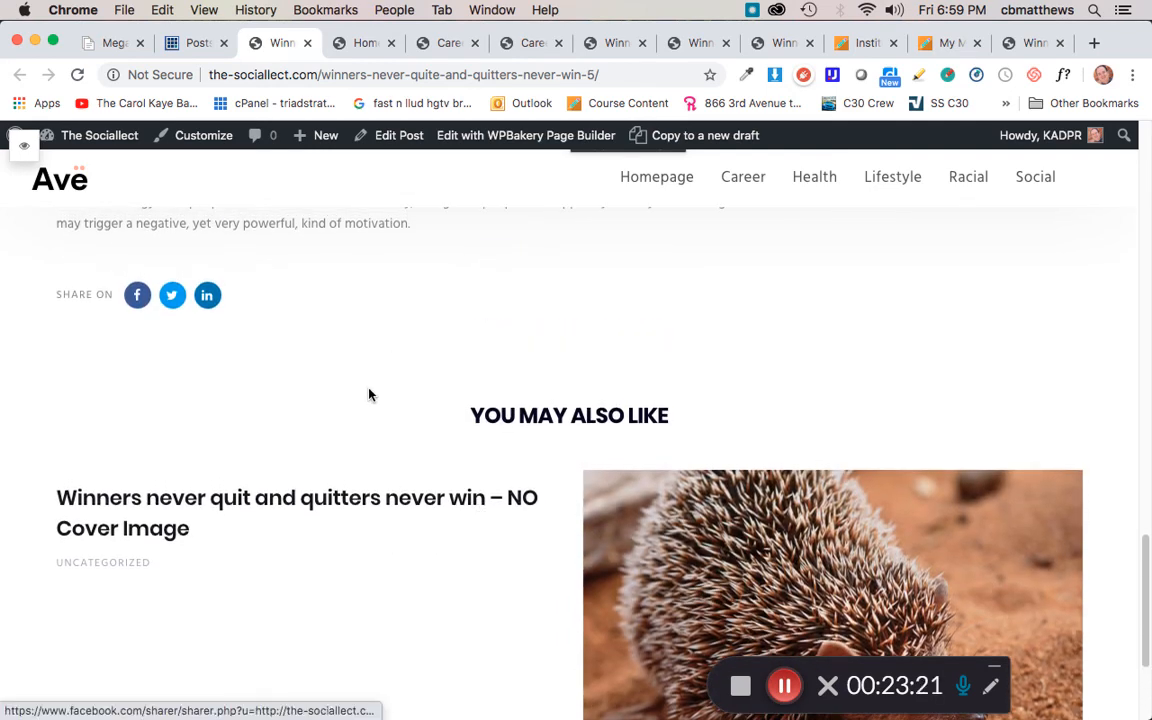
pyautogui.scroll(15, 366, 393)
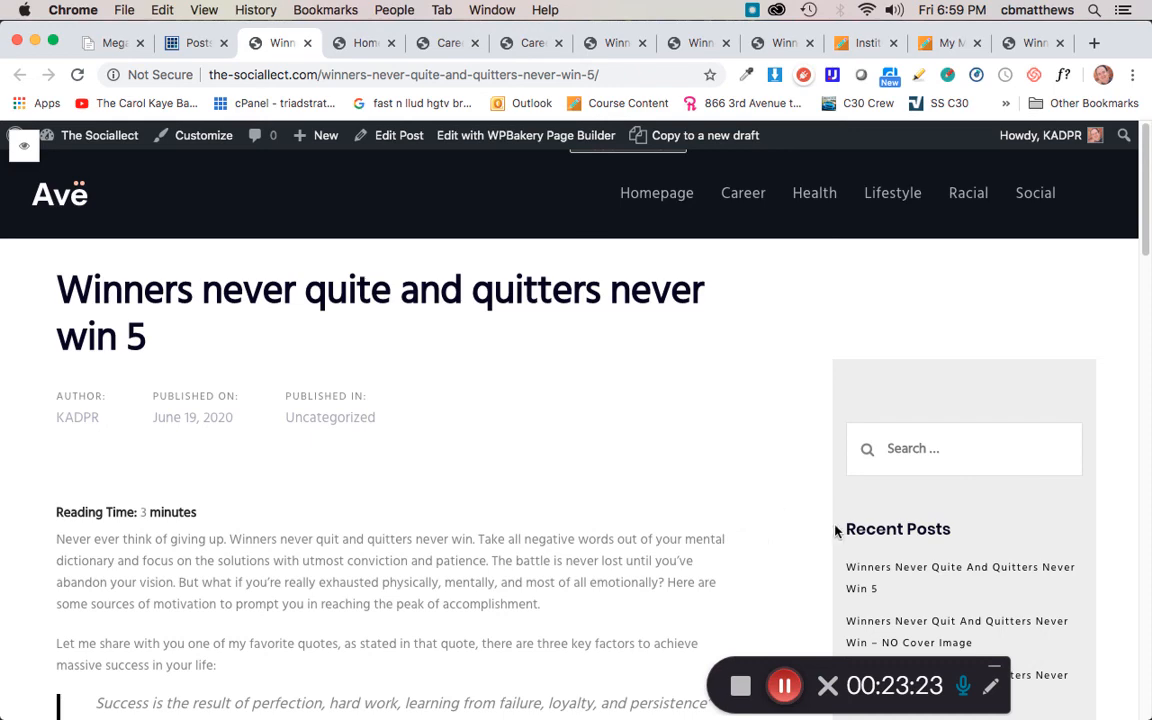
pyautogui.scroll(-3, 988, 528)
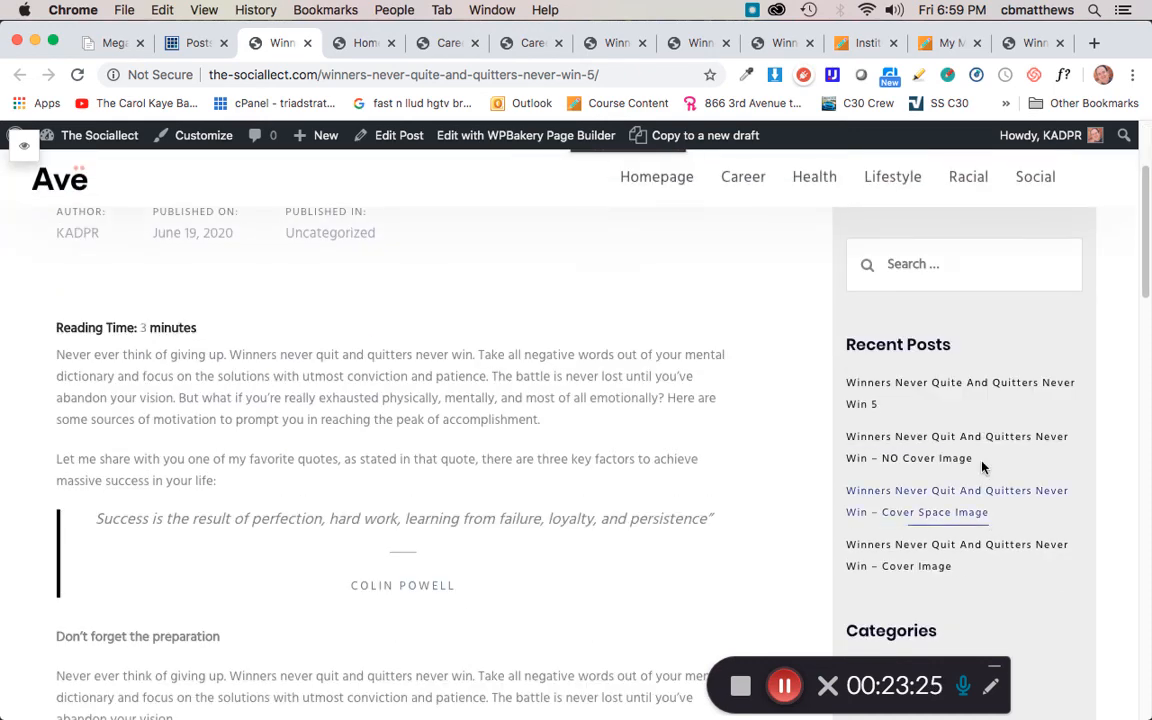
pyautogui.scroll(-1, 975, 540)
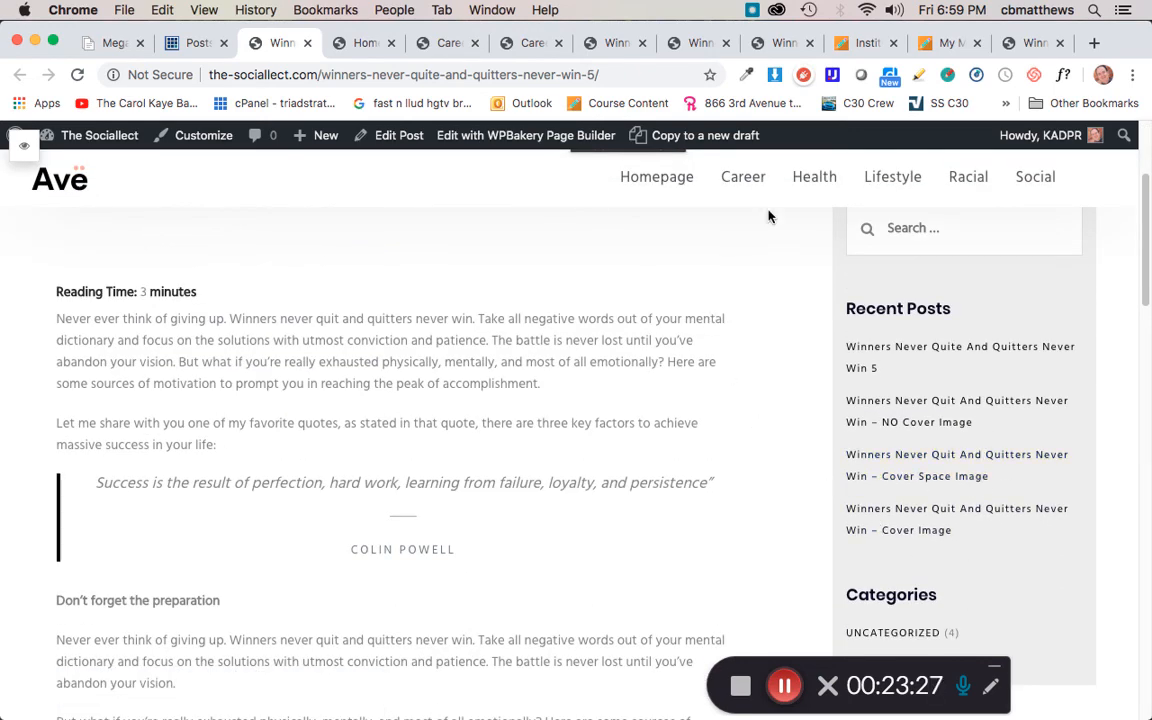